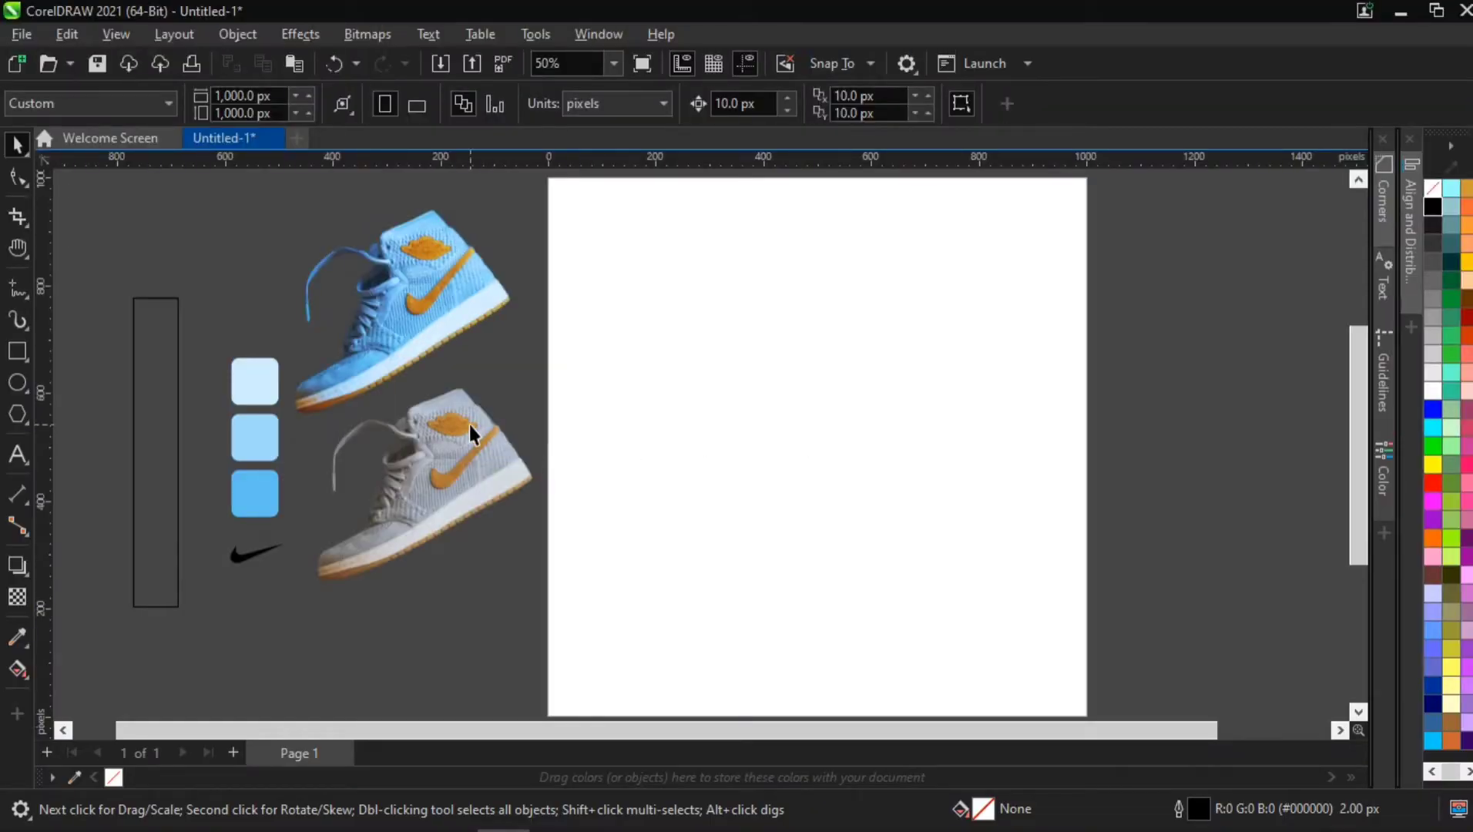
Step: Shift the blue and grey shoe images around in the empty area beside the page
mouse_move(405, 326)
mouse_down()
mouse_move(401, 291)
mouse_move(403, 305)
mouse_up()
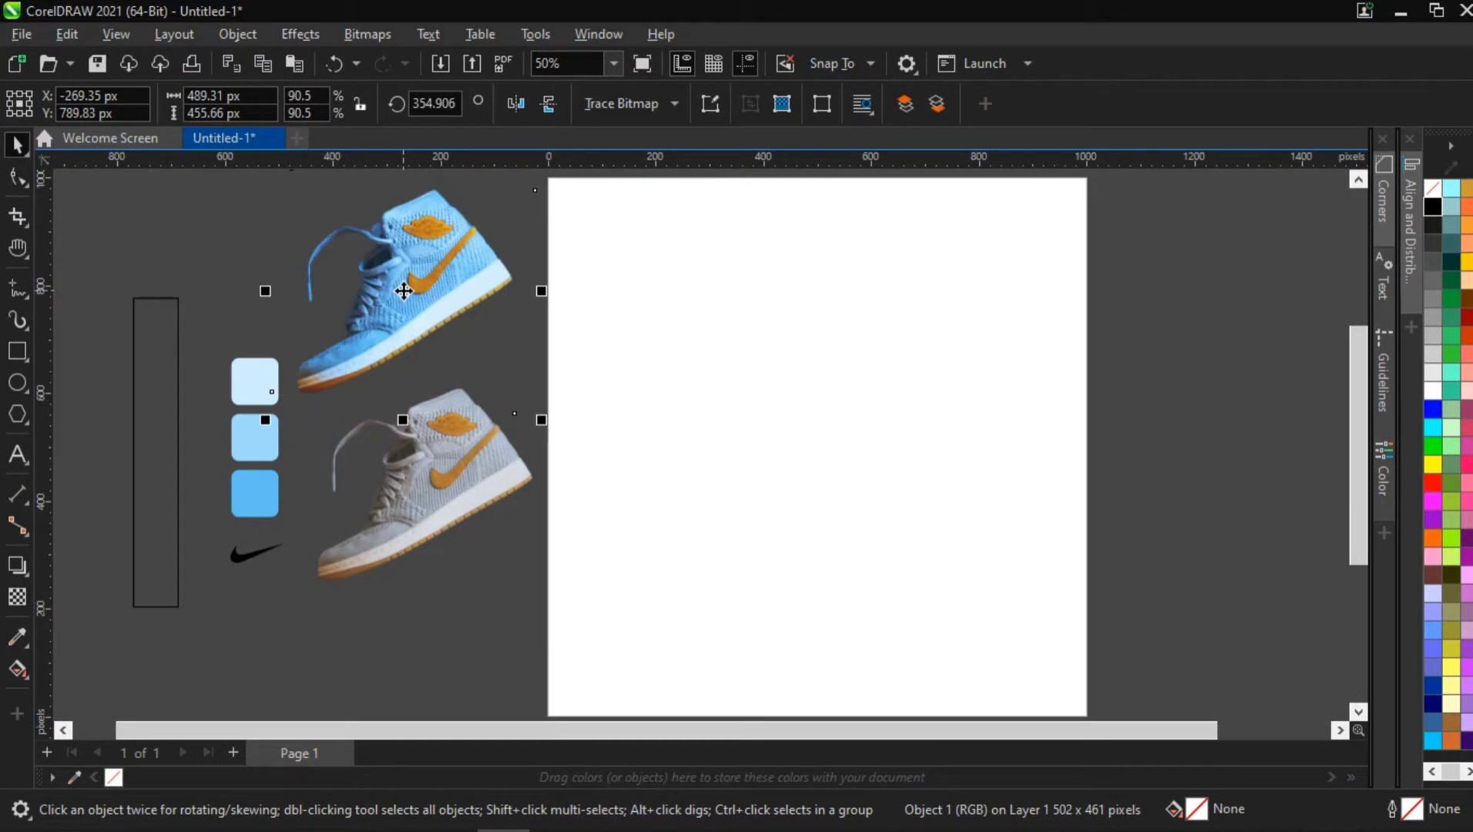
click(445, 466)
drag(450, 421, 456, 407)
scroll(397, 297, up, 3)
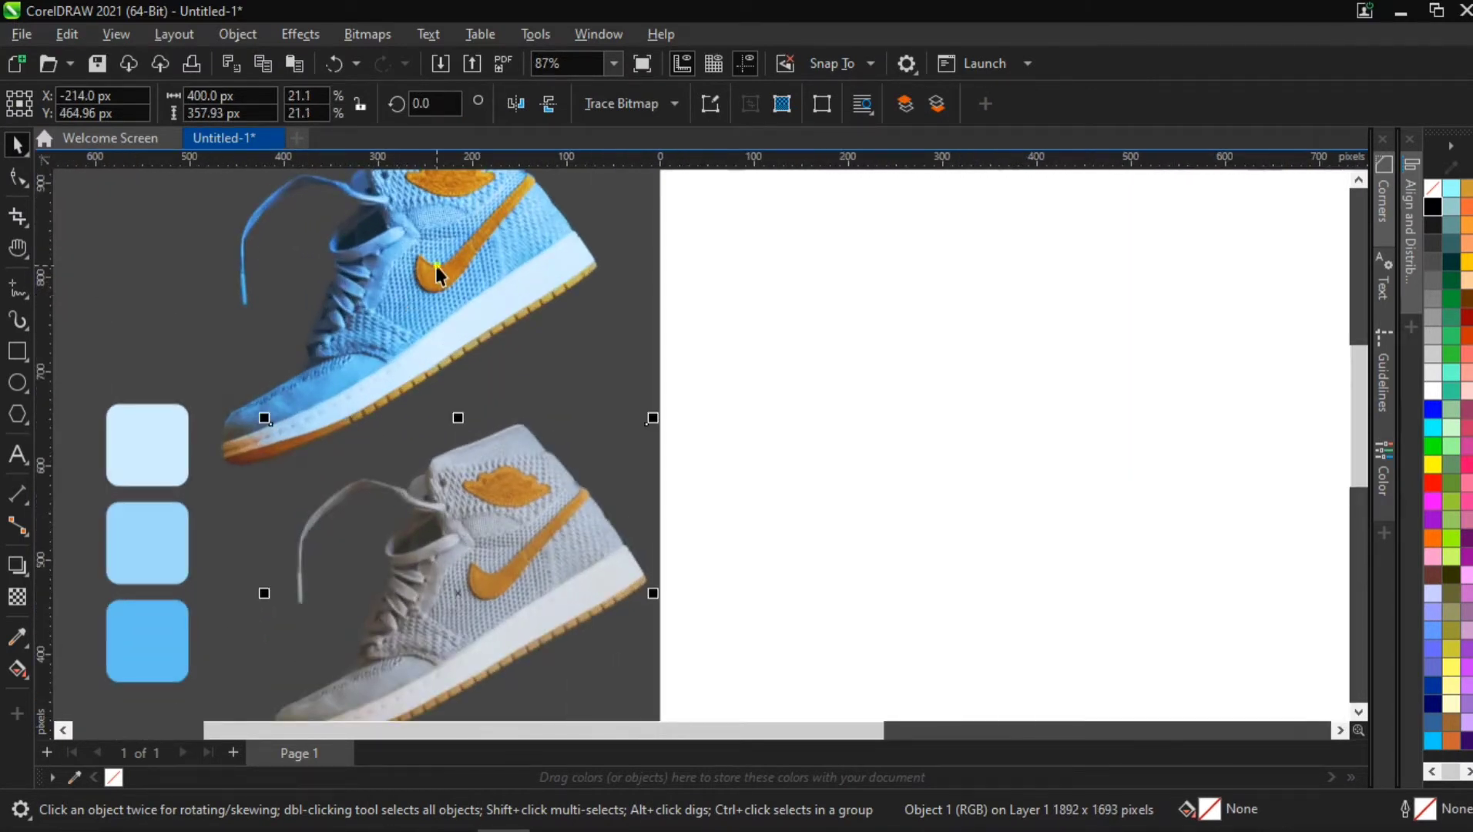
drag(420, 293, 444, 339)
mouse_move(514, 593)
mouse_down()
mouse_move(523, 578)
mouse_move(532, 593)
mouse_up()
drag(419, 354, 441, 300)
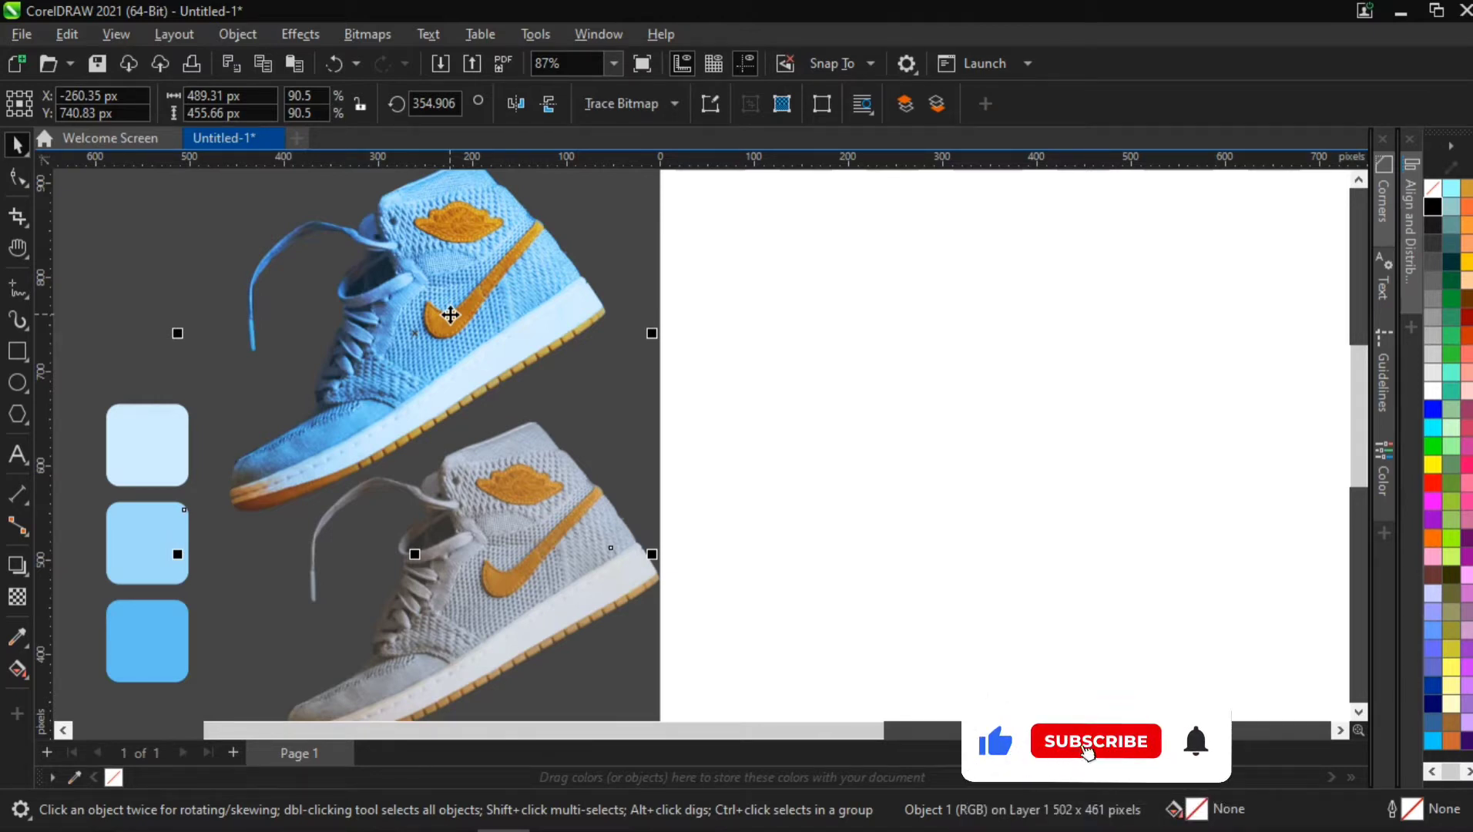
scroll(510, 442, down, 2)
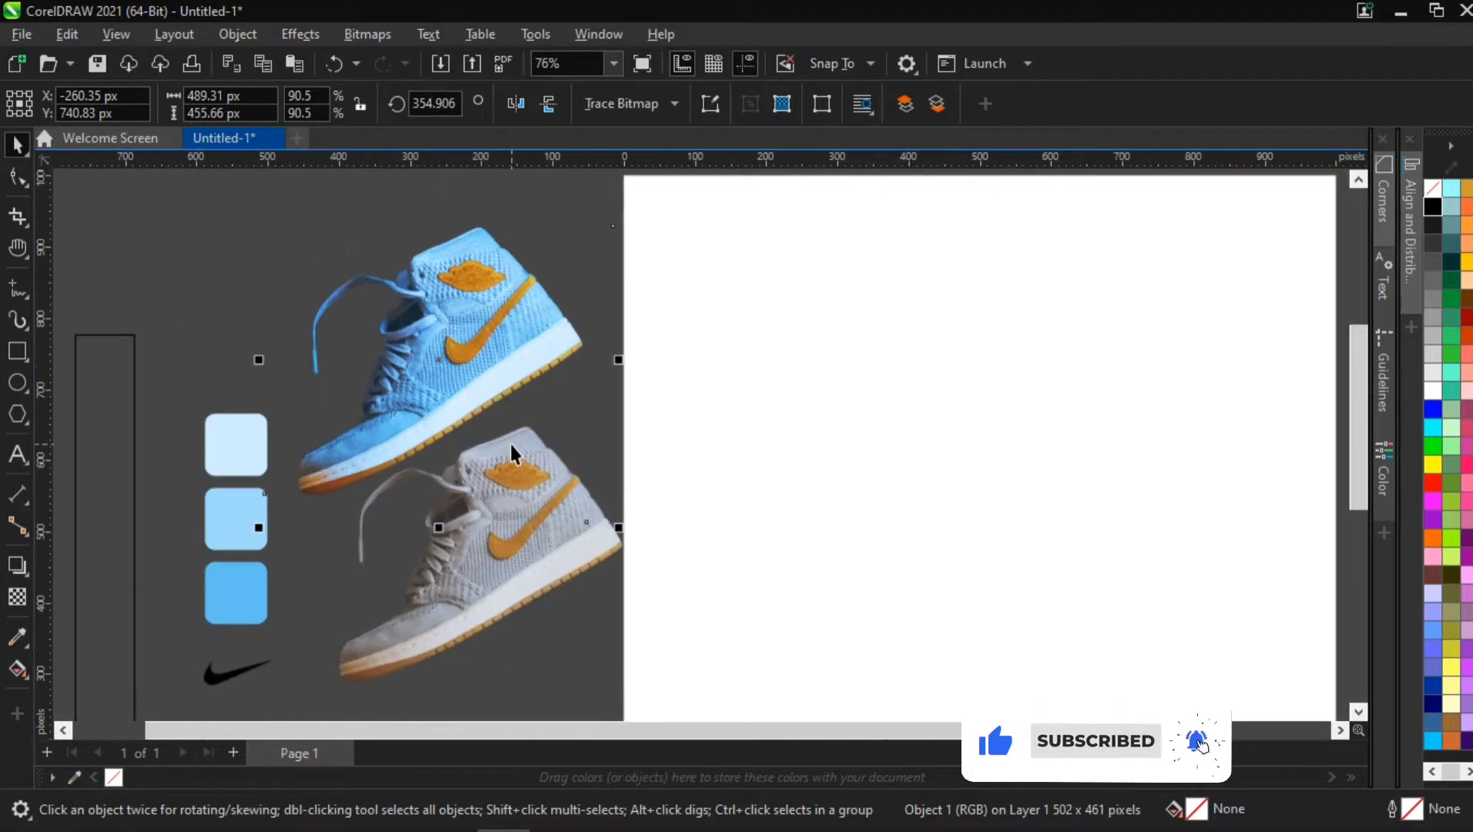
drag(578, 593, 543, 565)
drag(501, 267, 482, 248)
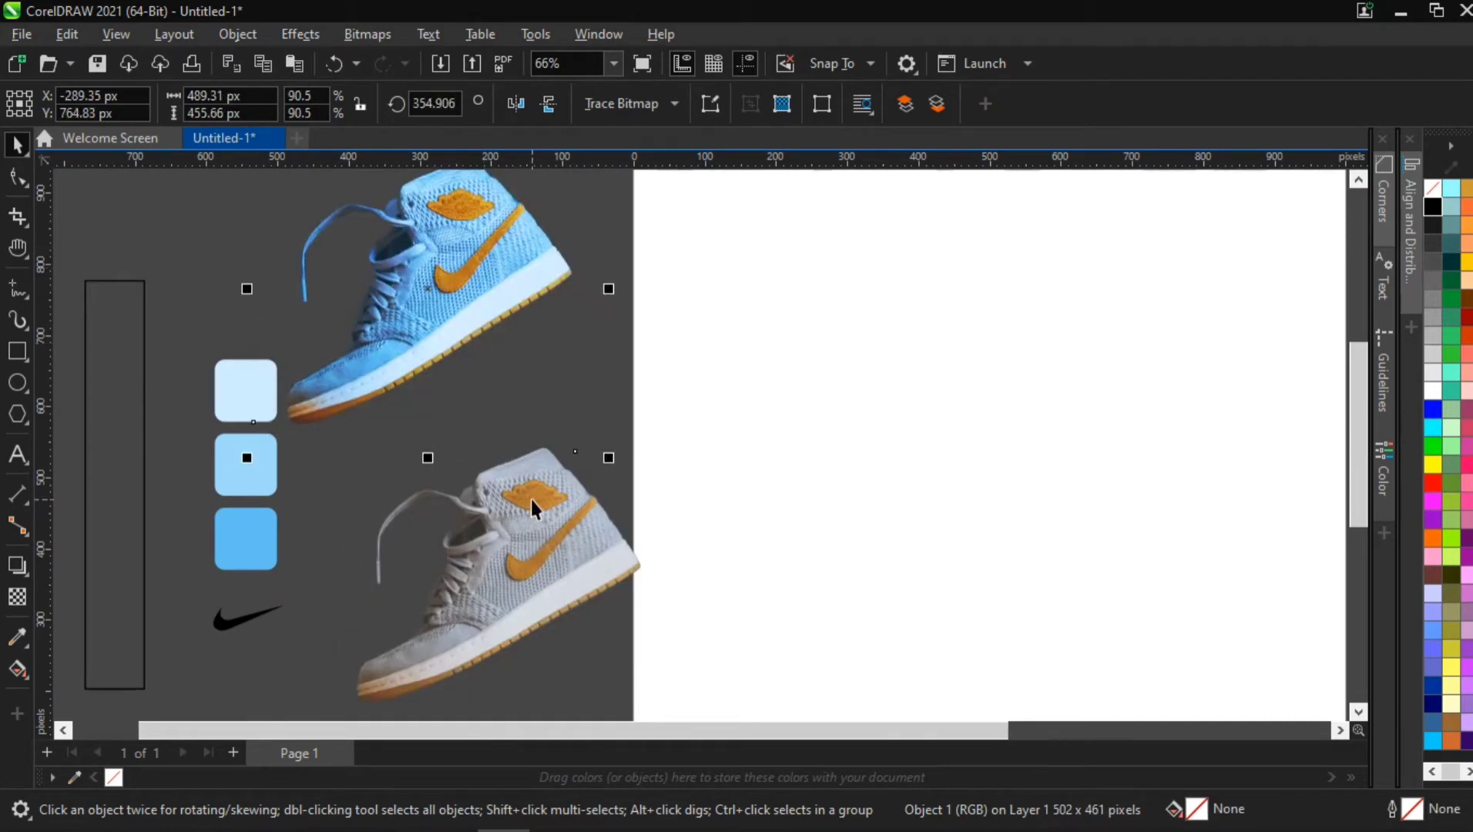
drag(537, 520, 537, 473)
click(464, 271)
drag(464, 271, 445, 266)
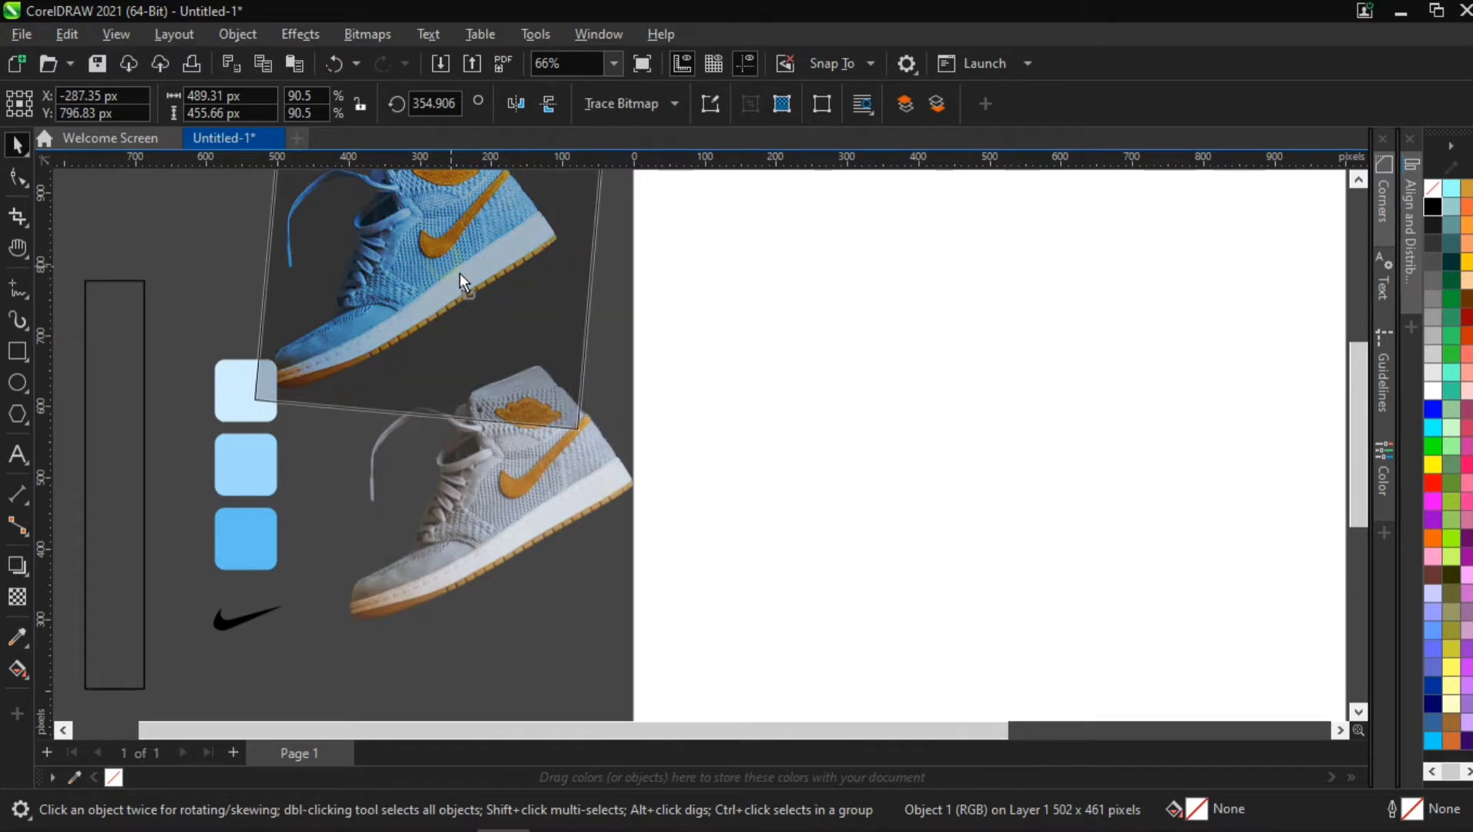
drag(444, 266, 461, 278)
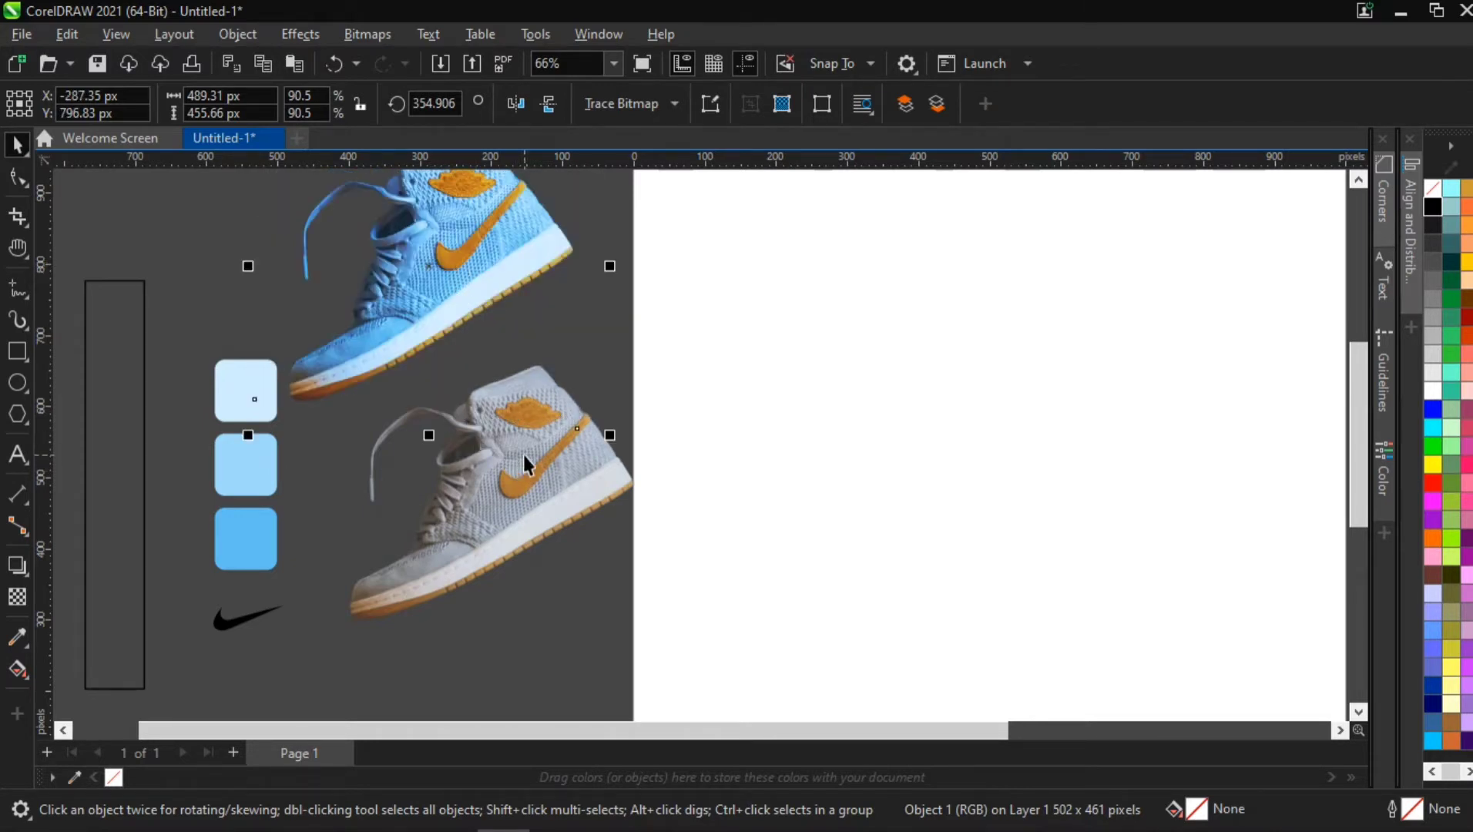
Step: Open the grey shoe image in the Image Adjustment Lab to look at its color controls, leaving every setting as is
click(467, 463)
click(294, 42)
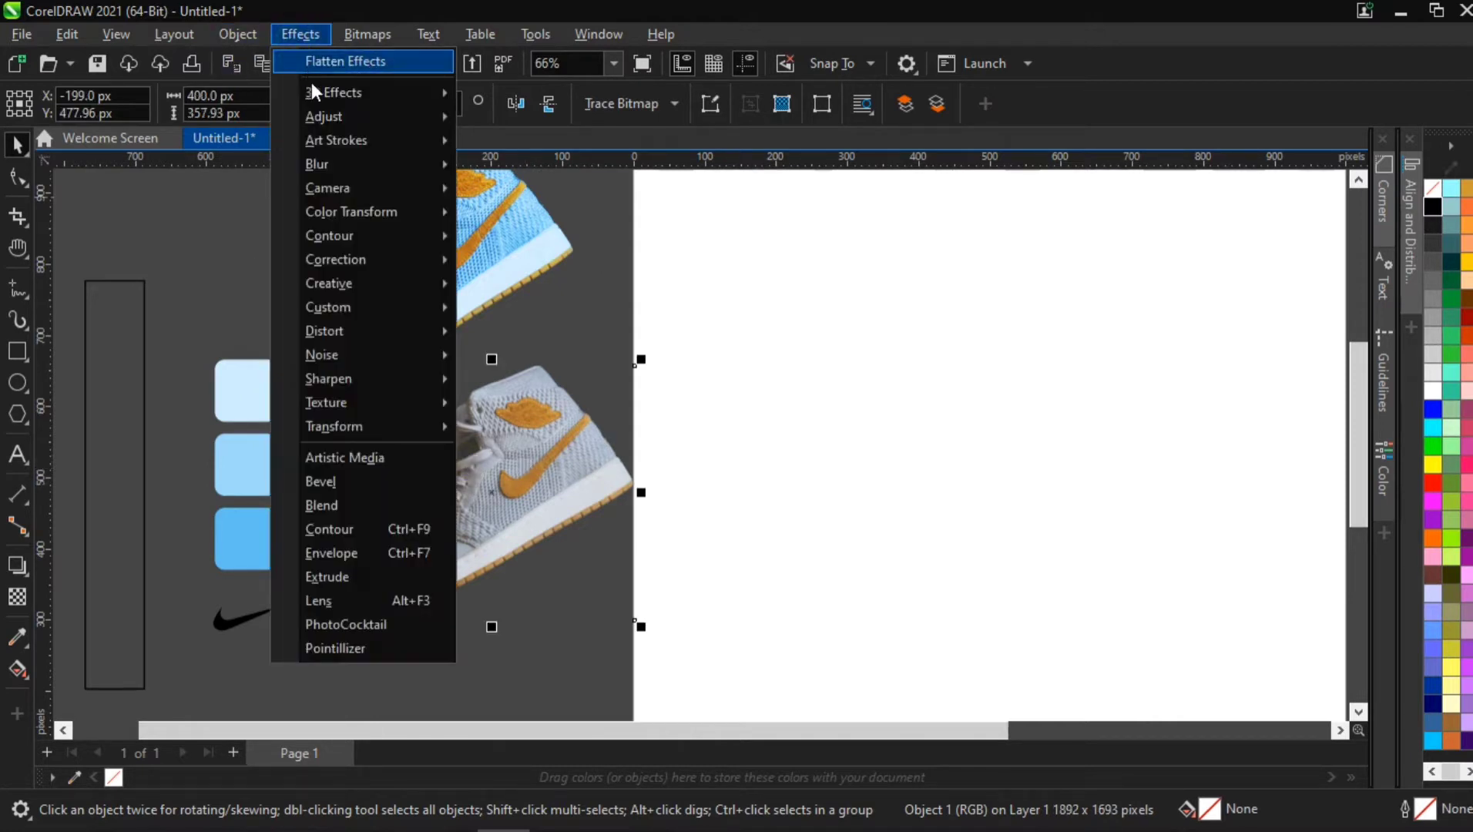
mouse_move(319, 117)
click(526, 143)
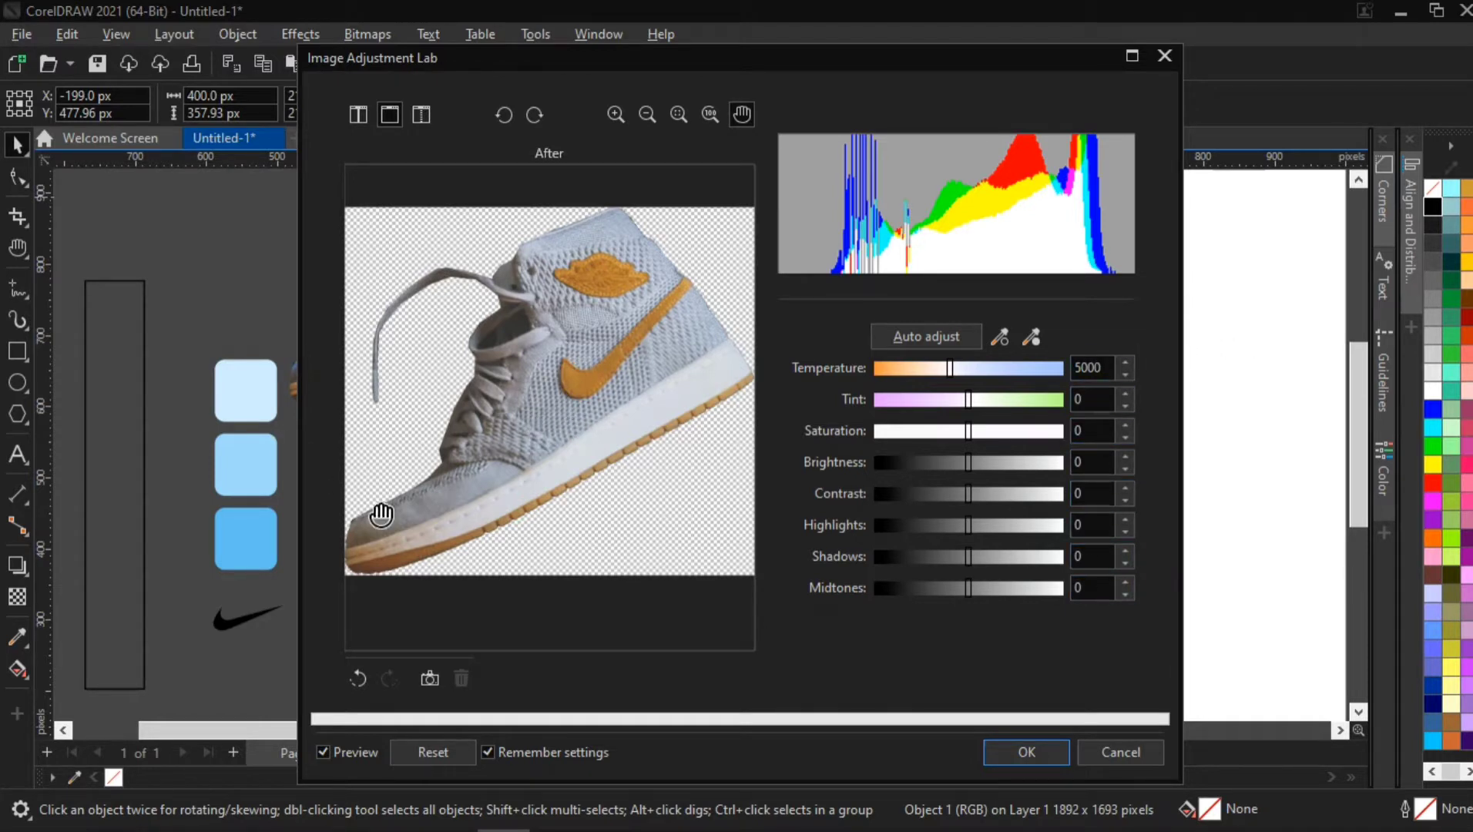
key(Return)
Step: Move the grey shoe image beyond the page's right side and keep the blue shoe image on the left side
click(438, 260)
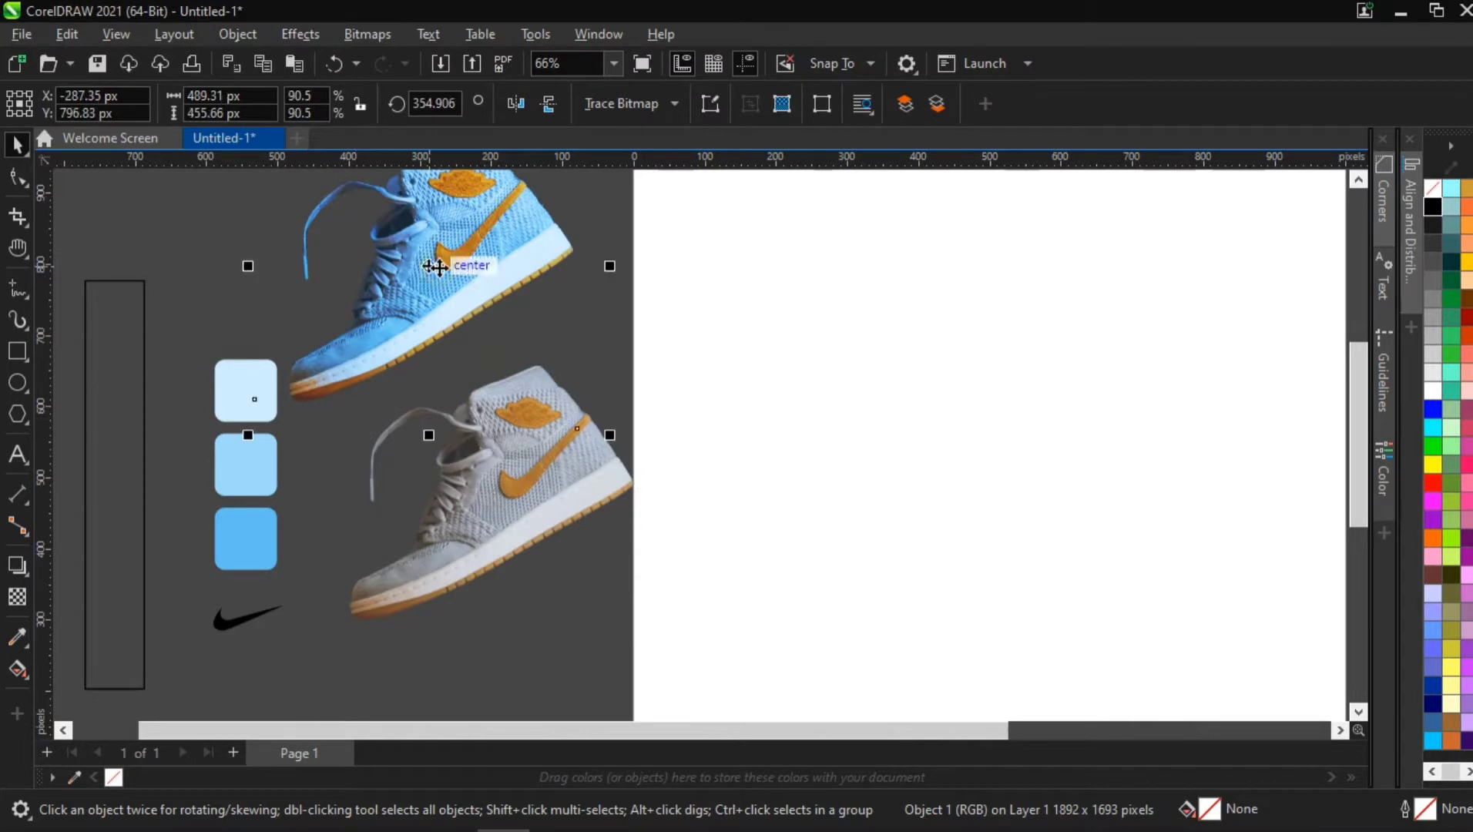
drag(438, 259, 405, 306)
scroll(513, 410, down, 3)
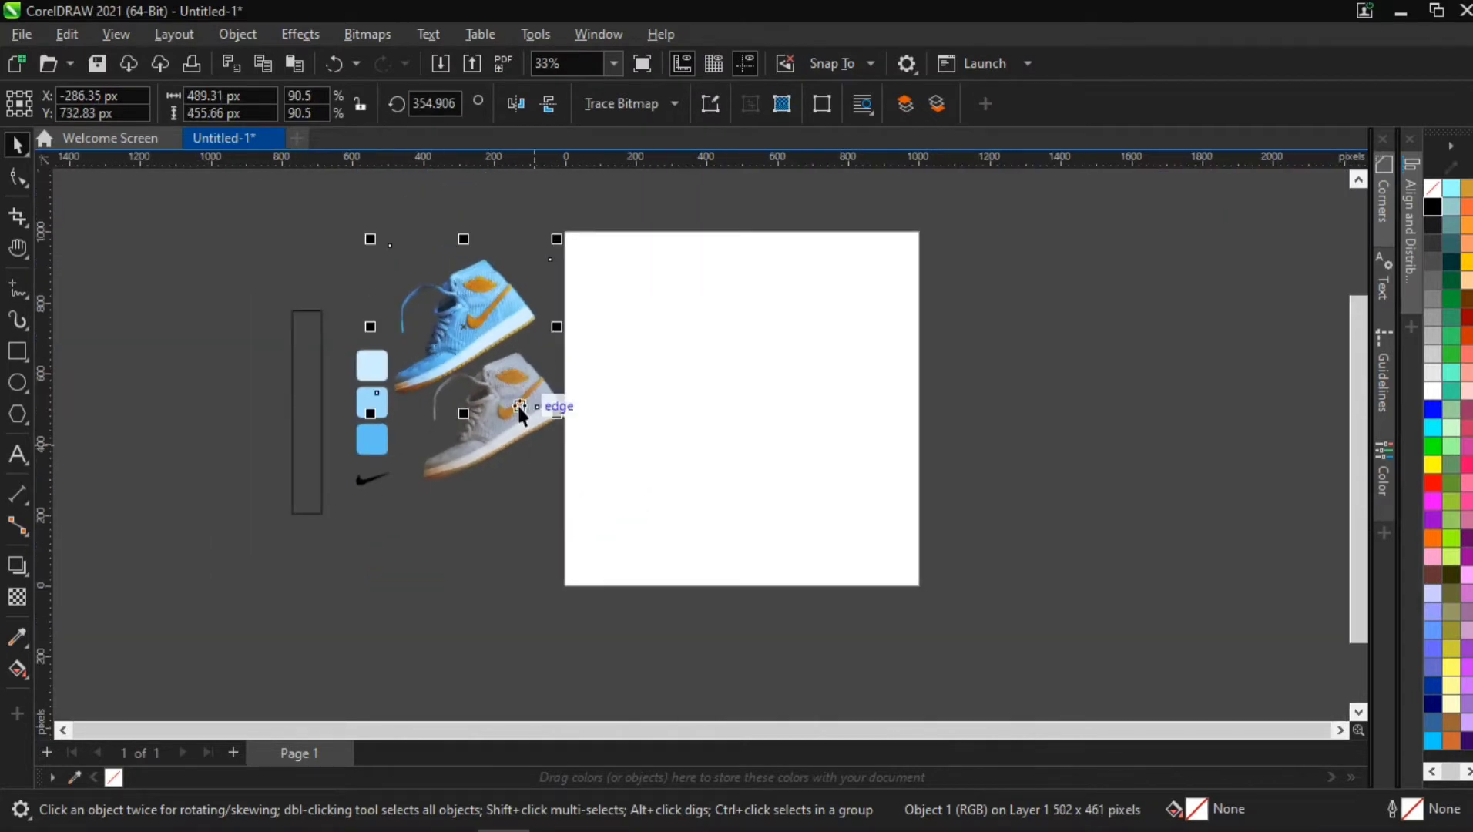
drag(1082, 419, 527, 292)
drag(525, 404, 1109, 363)
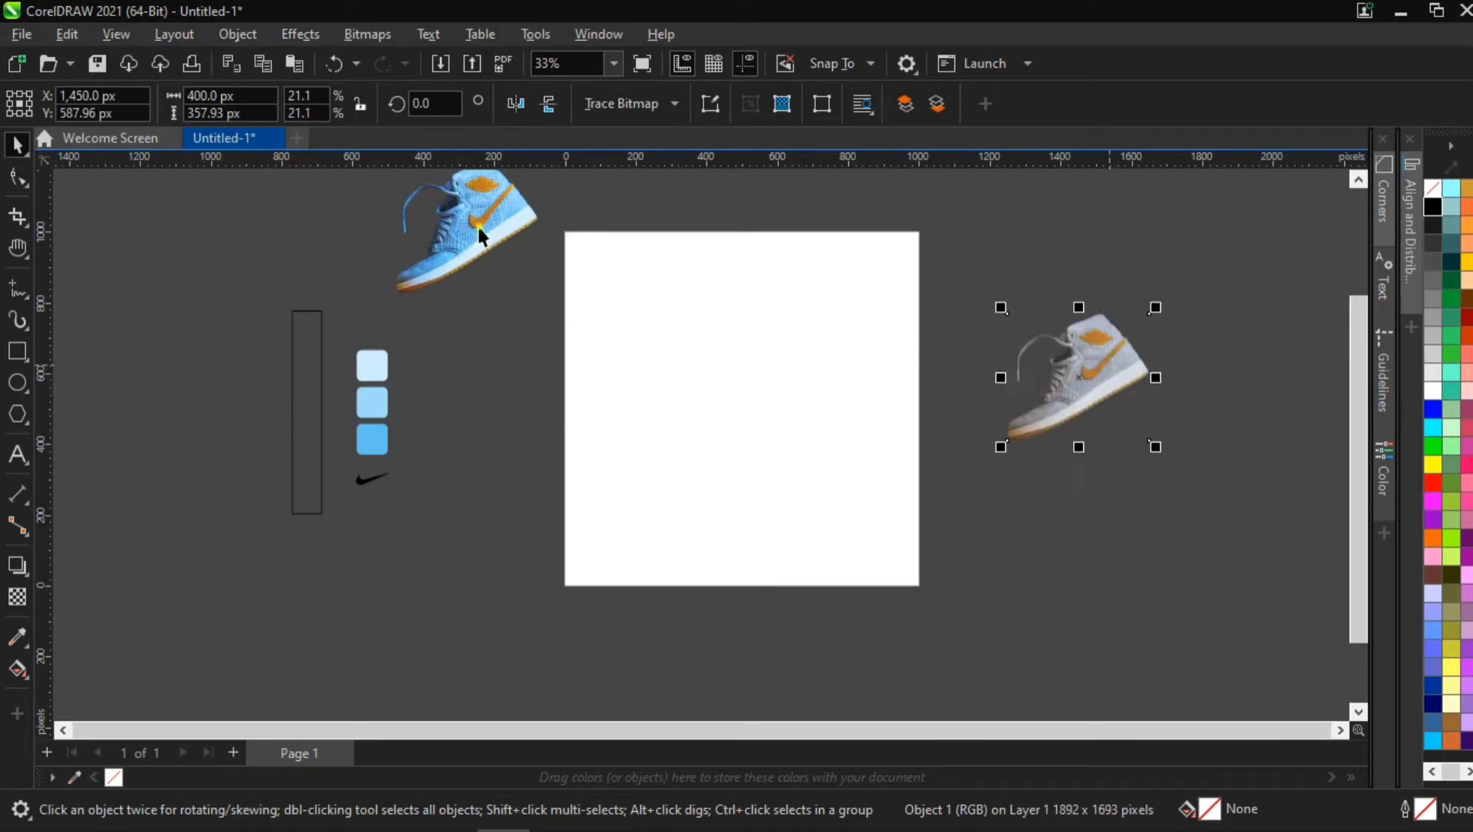
drag(478, 226, 478, 303)
scroll(605, 348, up, 2)
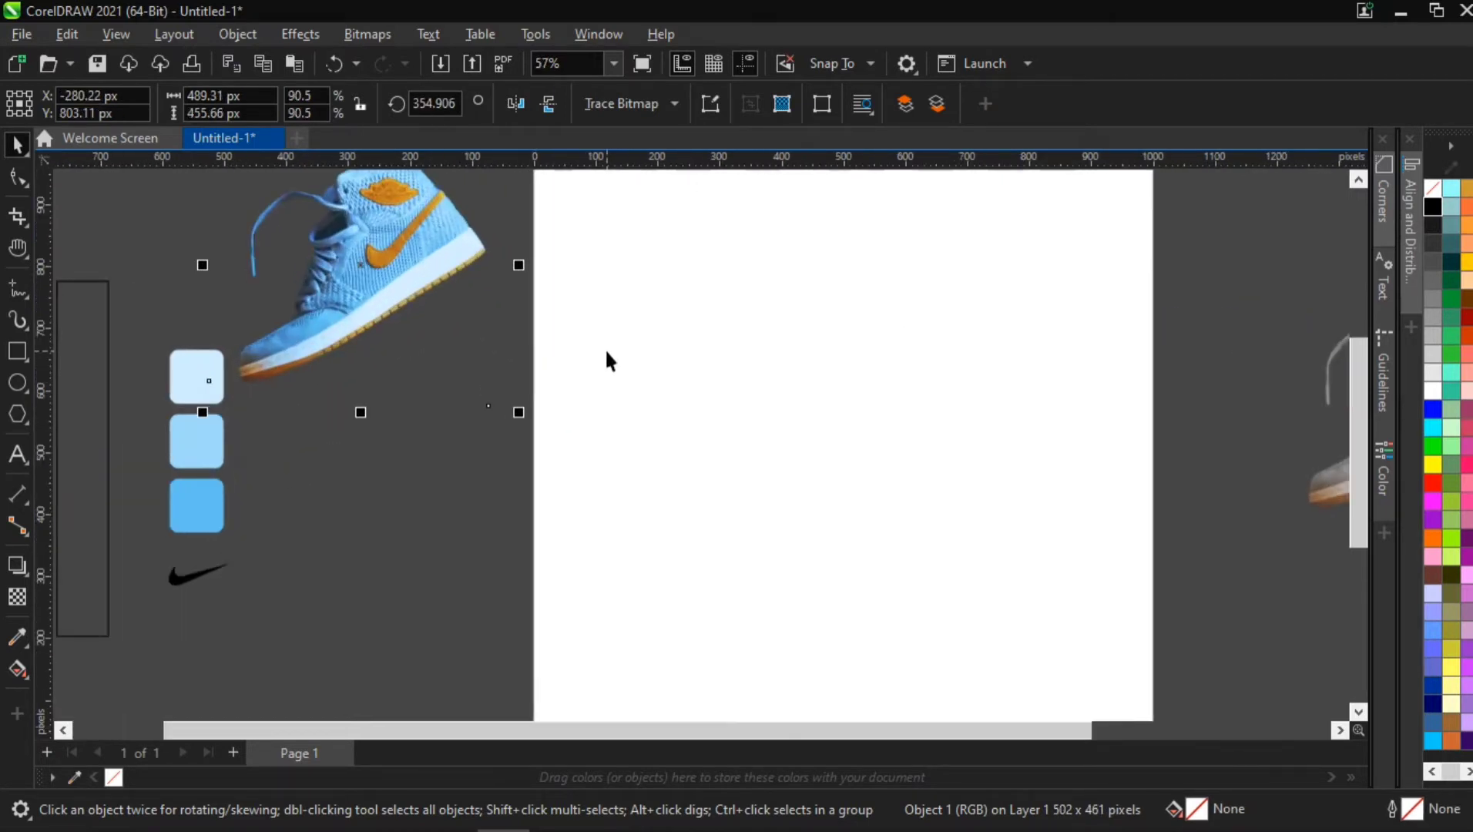
scroll(605, 349, down, 2)
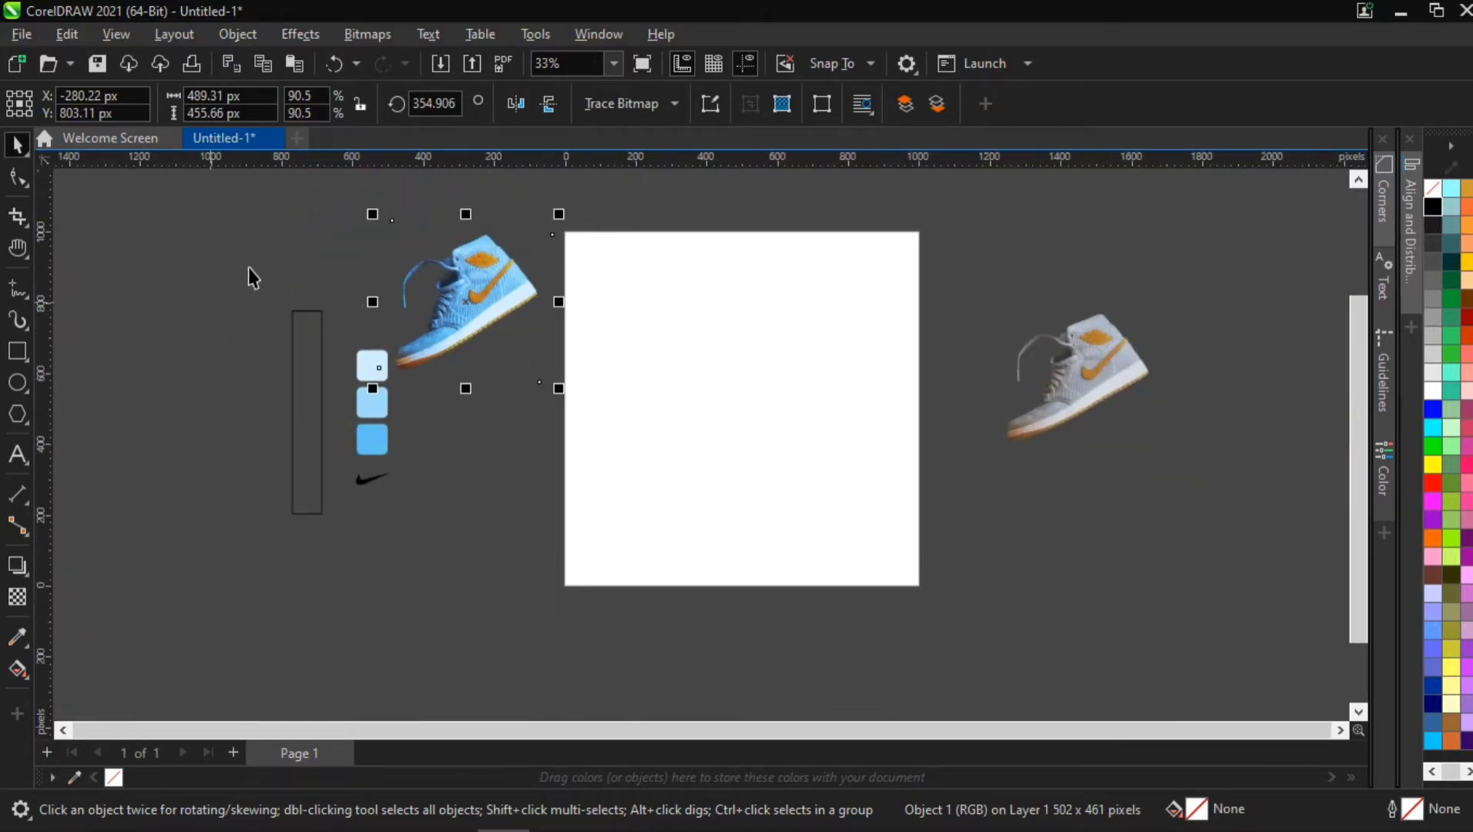
Step: Draw a square with the Rectangle tool and set its size to 1000 by 1000 px
click(17, 351)
drag(93, 317, 299, 524)
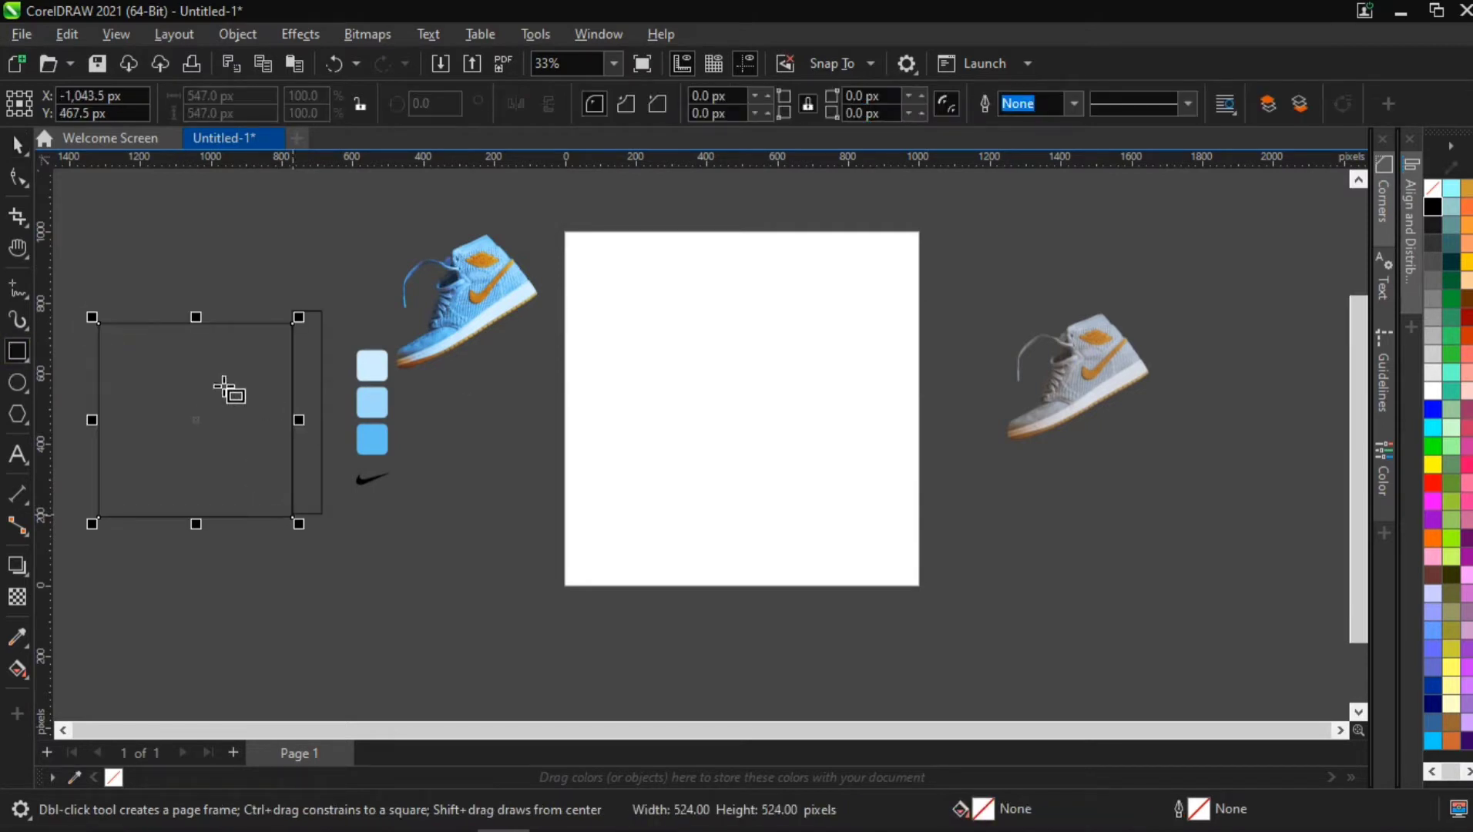
click(220, 96)
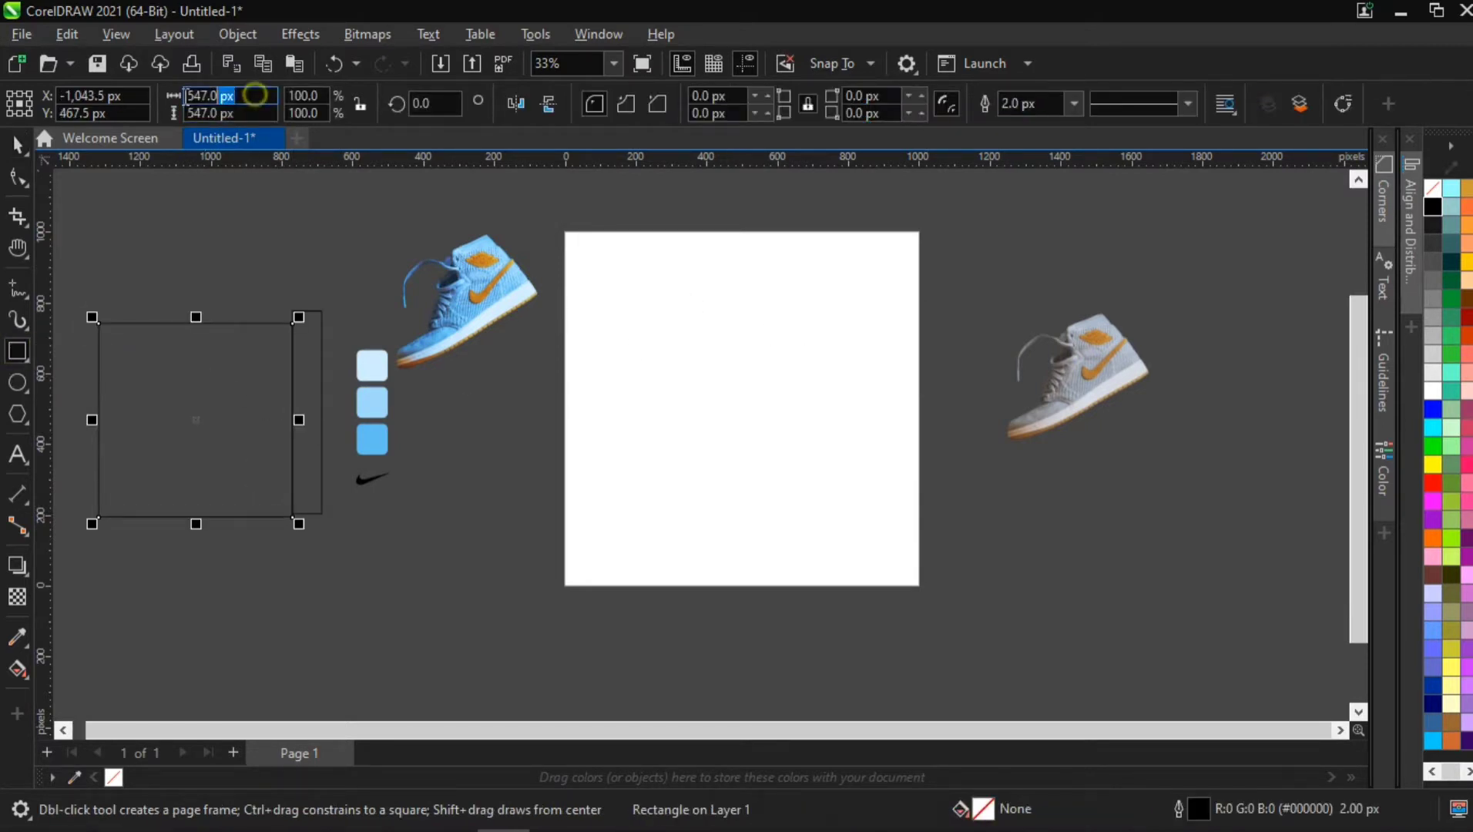
text(1000)
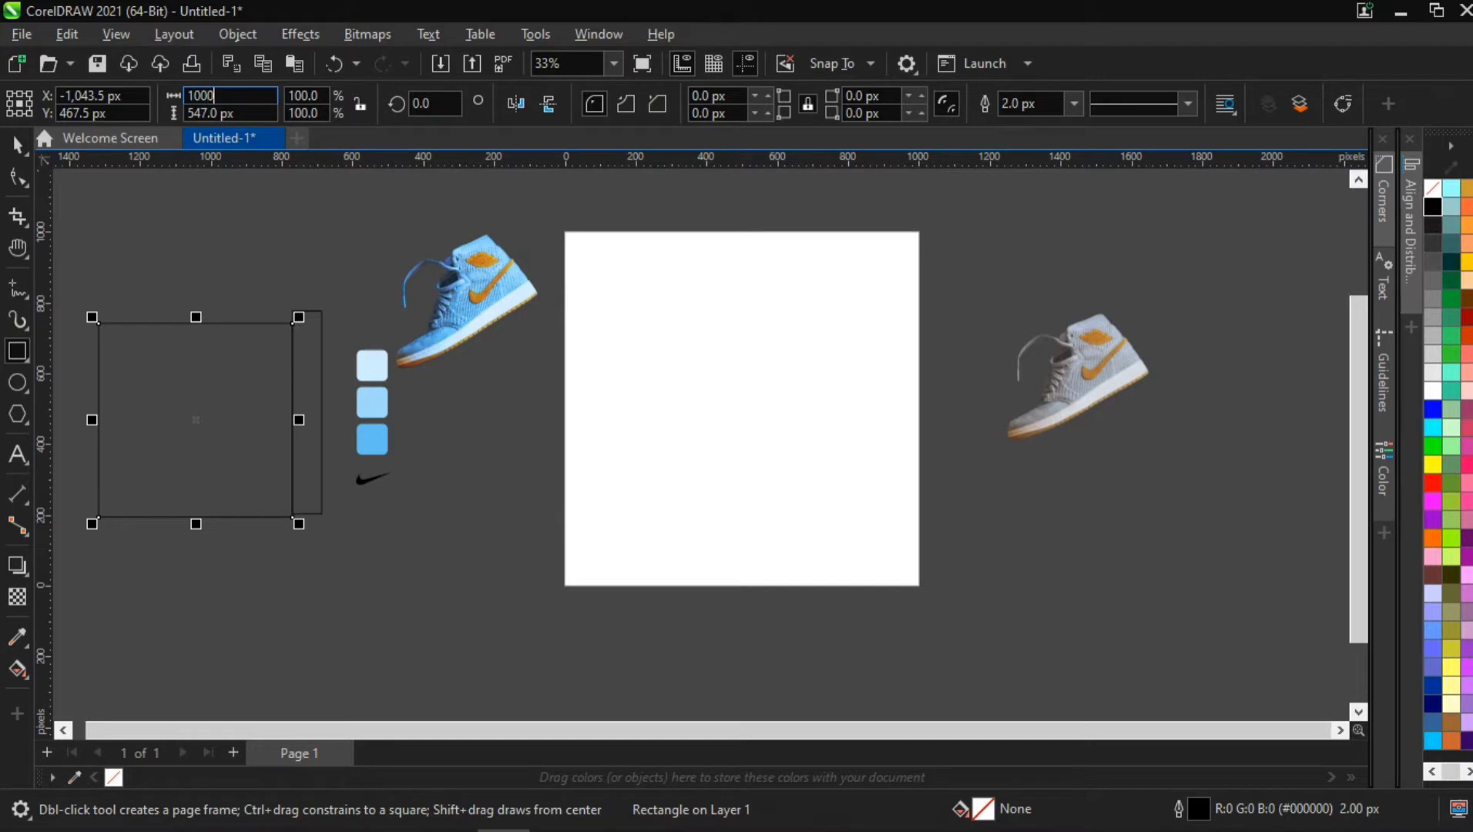
key(Tab)
text(1000)
key(Return)
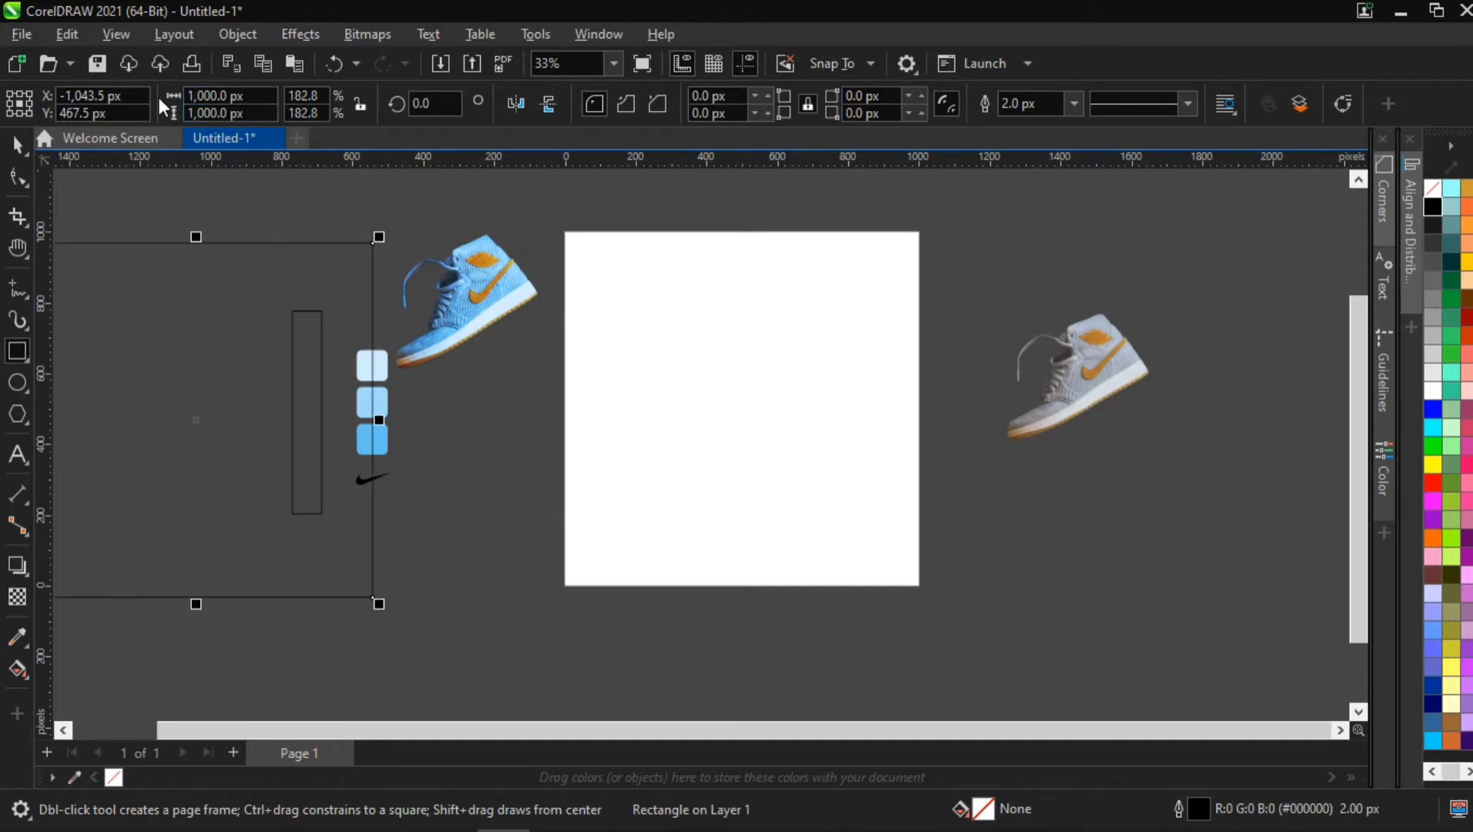
Step: Center the square on the page and remove its outline
key(p)
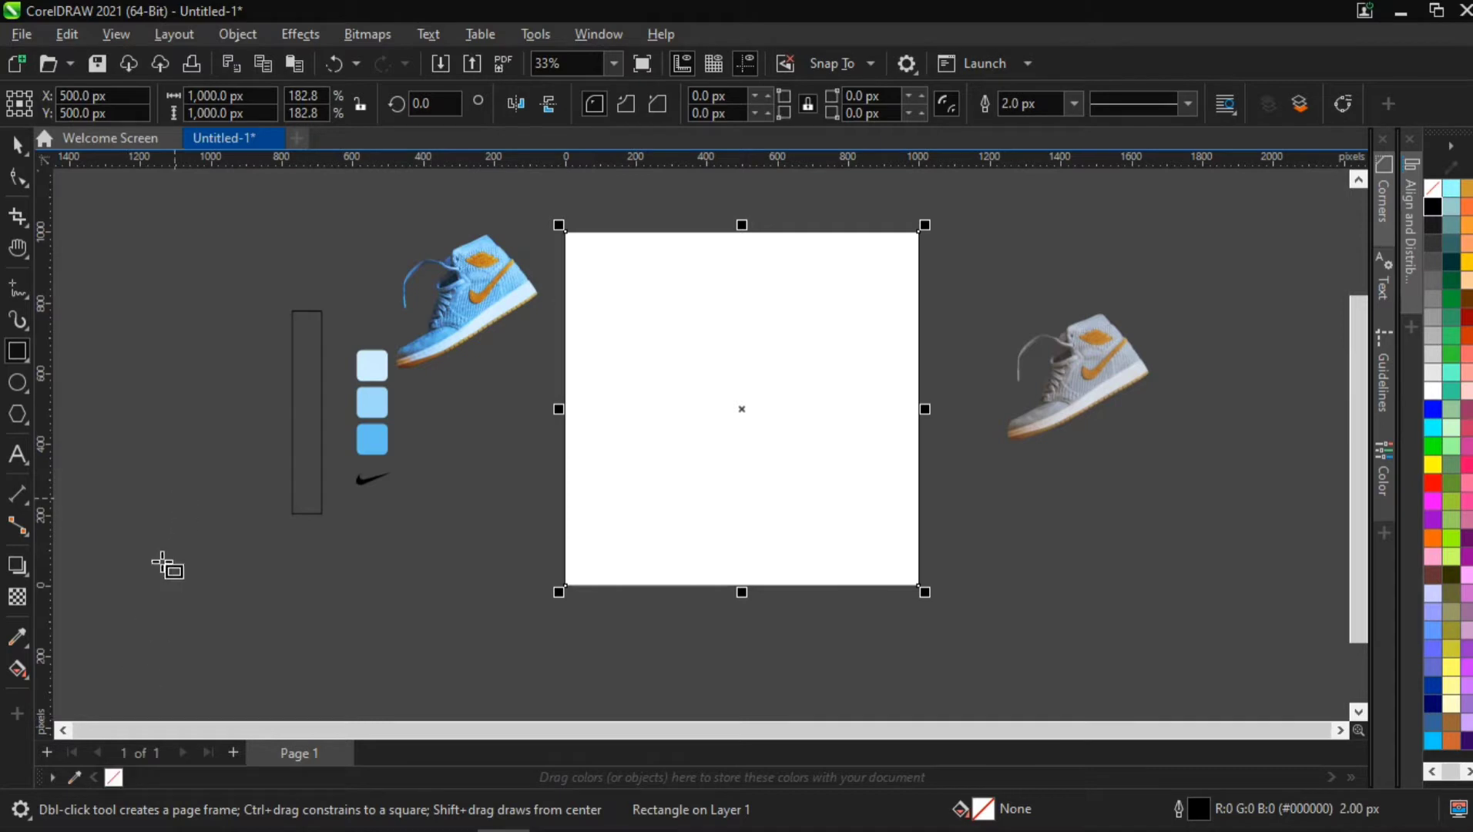
right_click(119, 776)
click(172, 490)
click(17, 144)
Step: Place the narrow strip against the page's left edge and add a vertical guideline along its inner side
scroll(818, 464, up, 1)
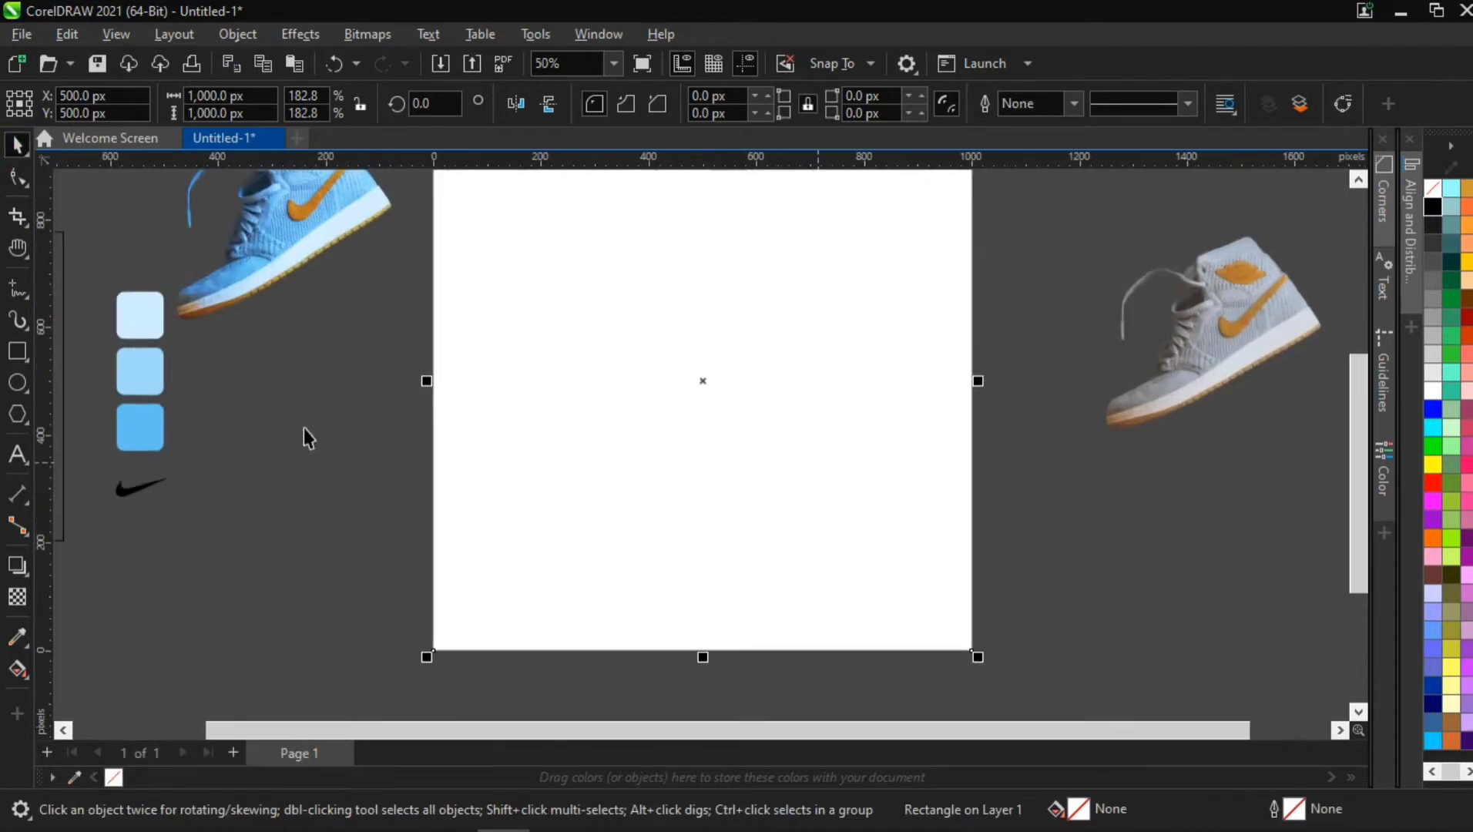
drag(68, 356, 435, 363)
scroll(437, 363, up, 2)
scroll(416, 364, down, 1)
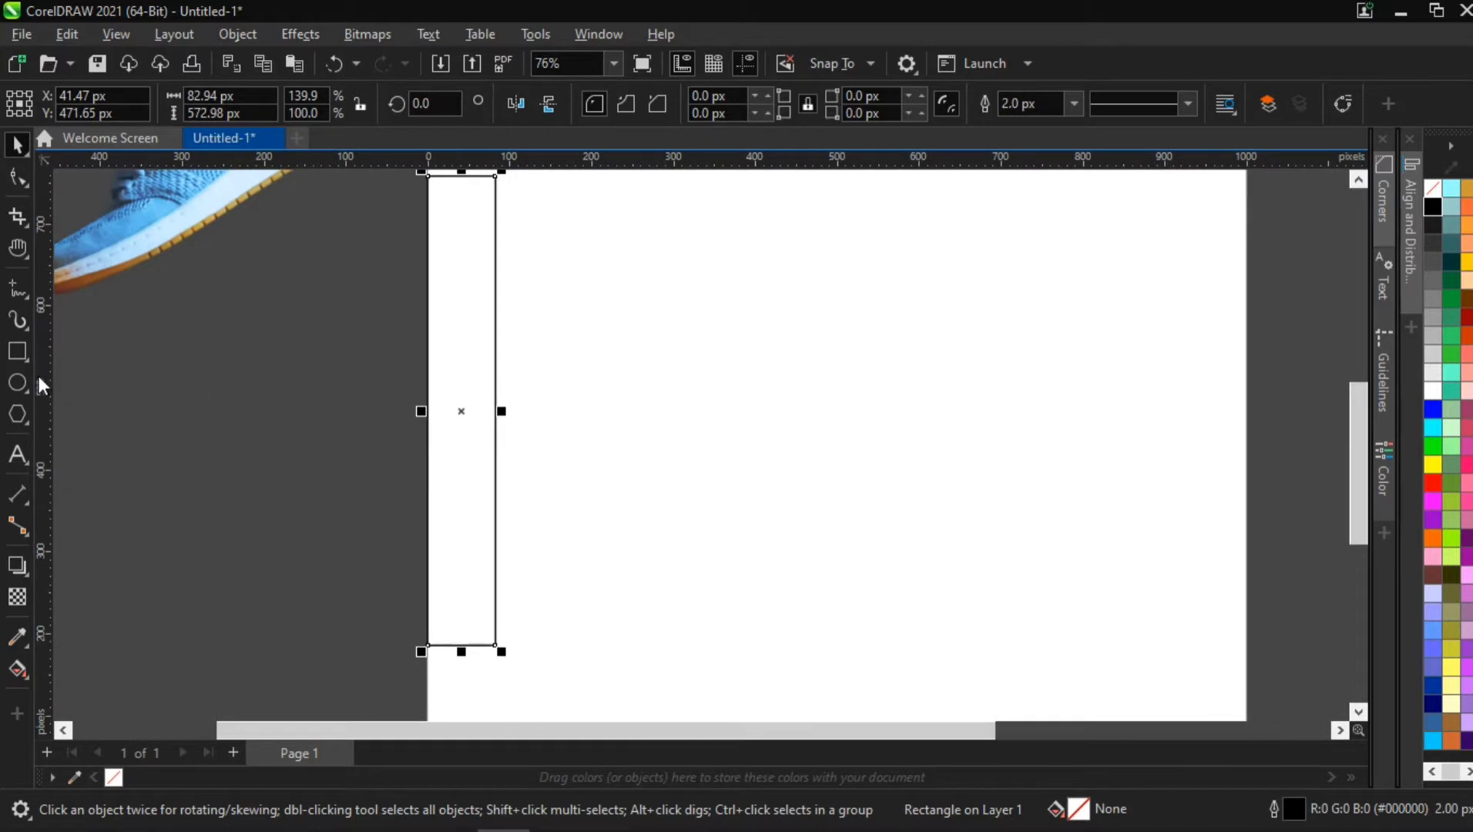
drag(44, 382, 720, 398)
scroll(531, 435, down, 2)
key(ctrl+z)
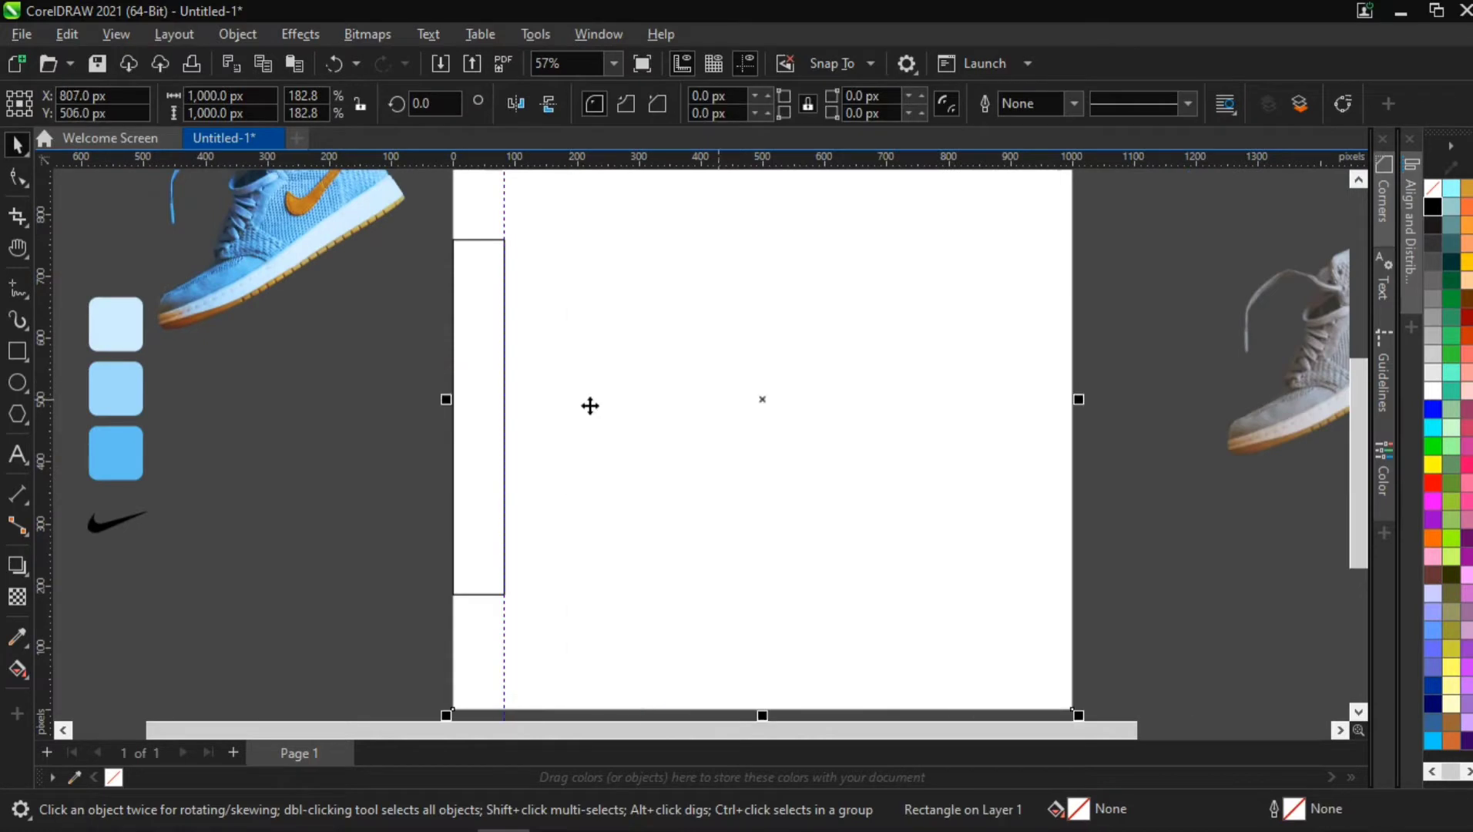
Step: Move the strip against the page's right edge and add a vertical guideline along its inner side
drag(409, 218, 605, 605)
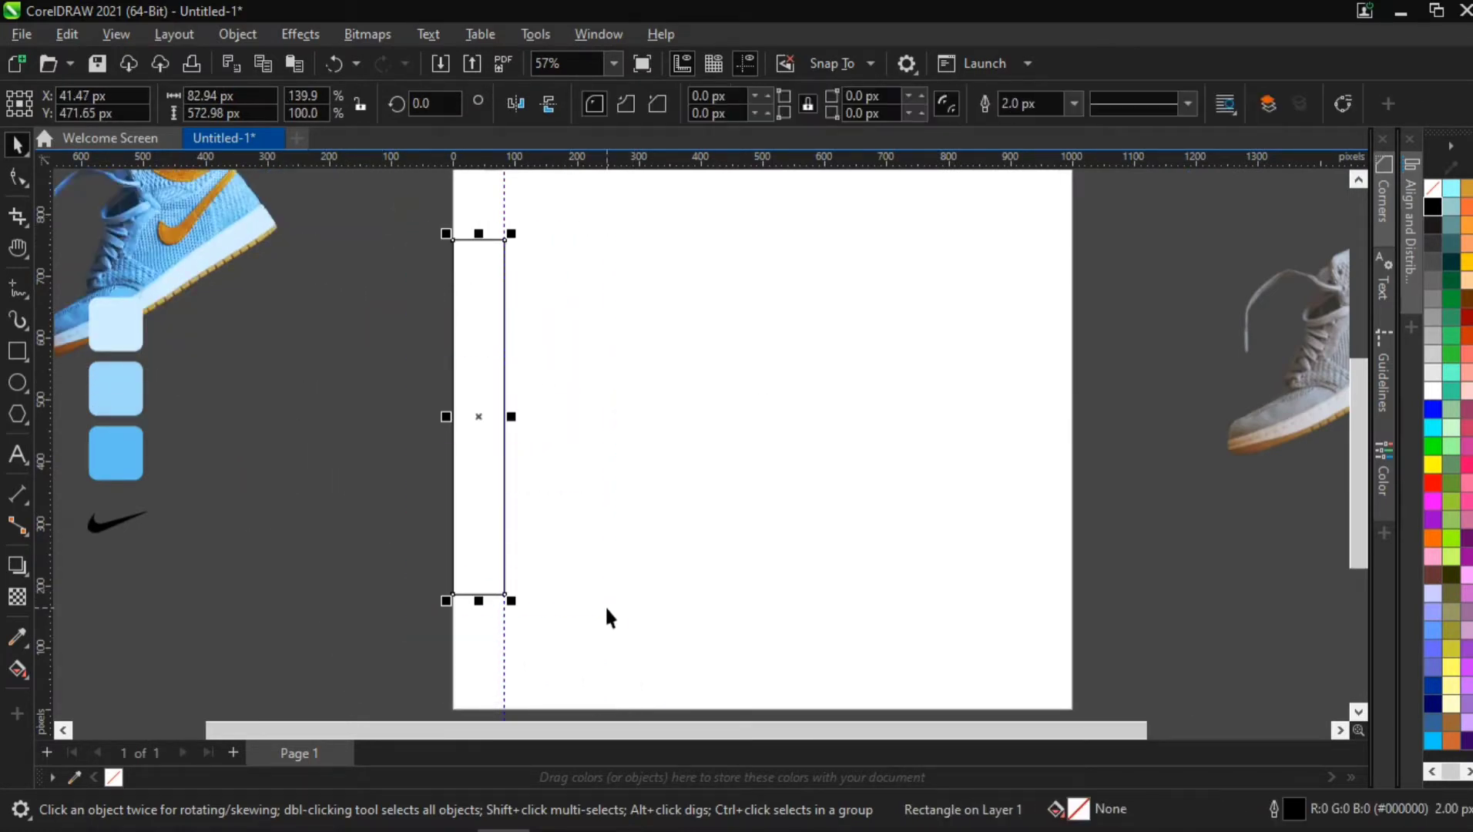
click(290, 342)
click(449, 344)
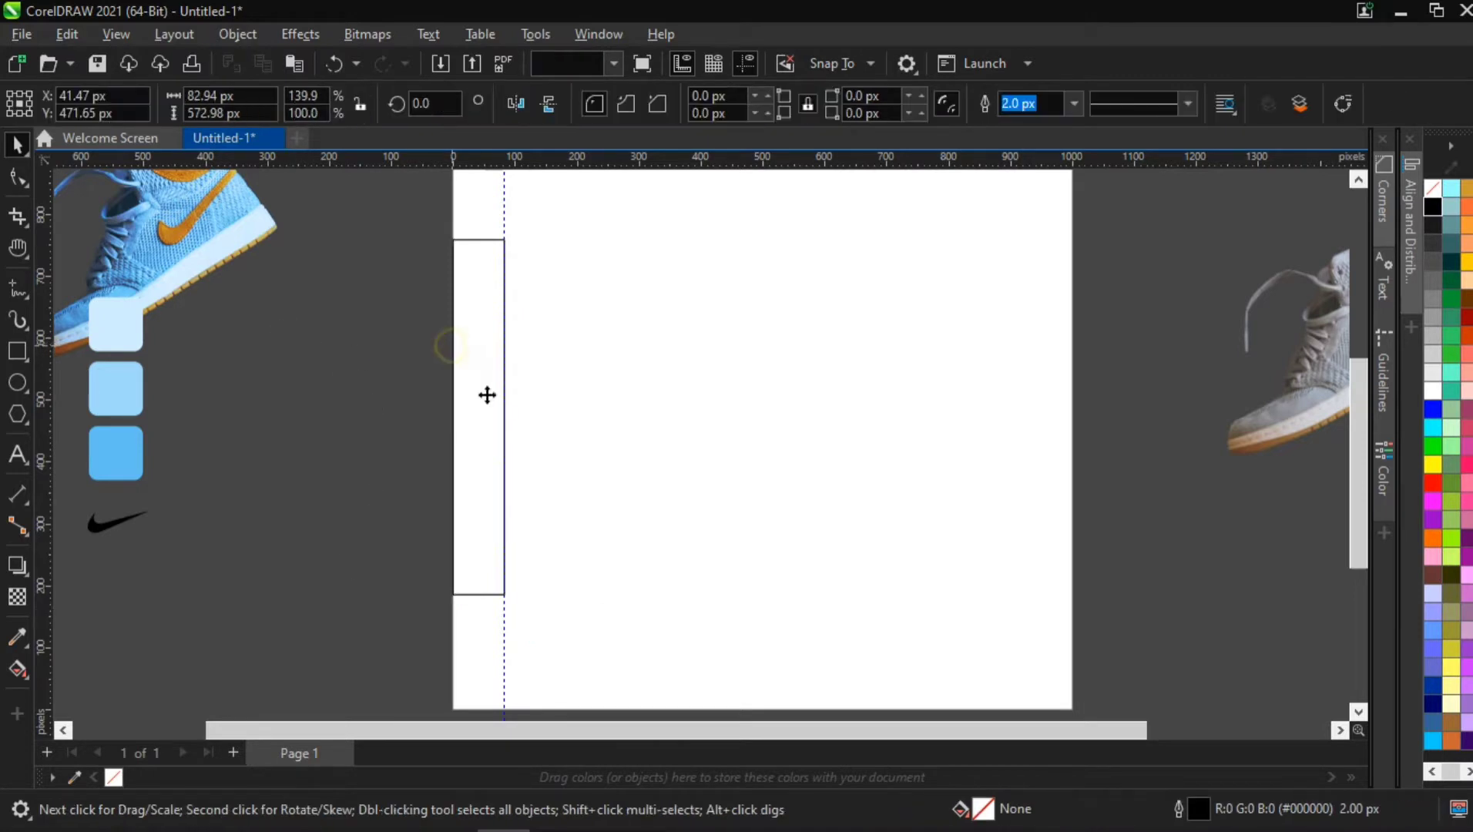
drag(477, 368, 1070, 356)
drag(47, 356, 1015, 417)
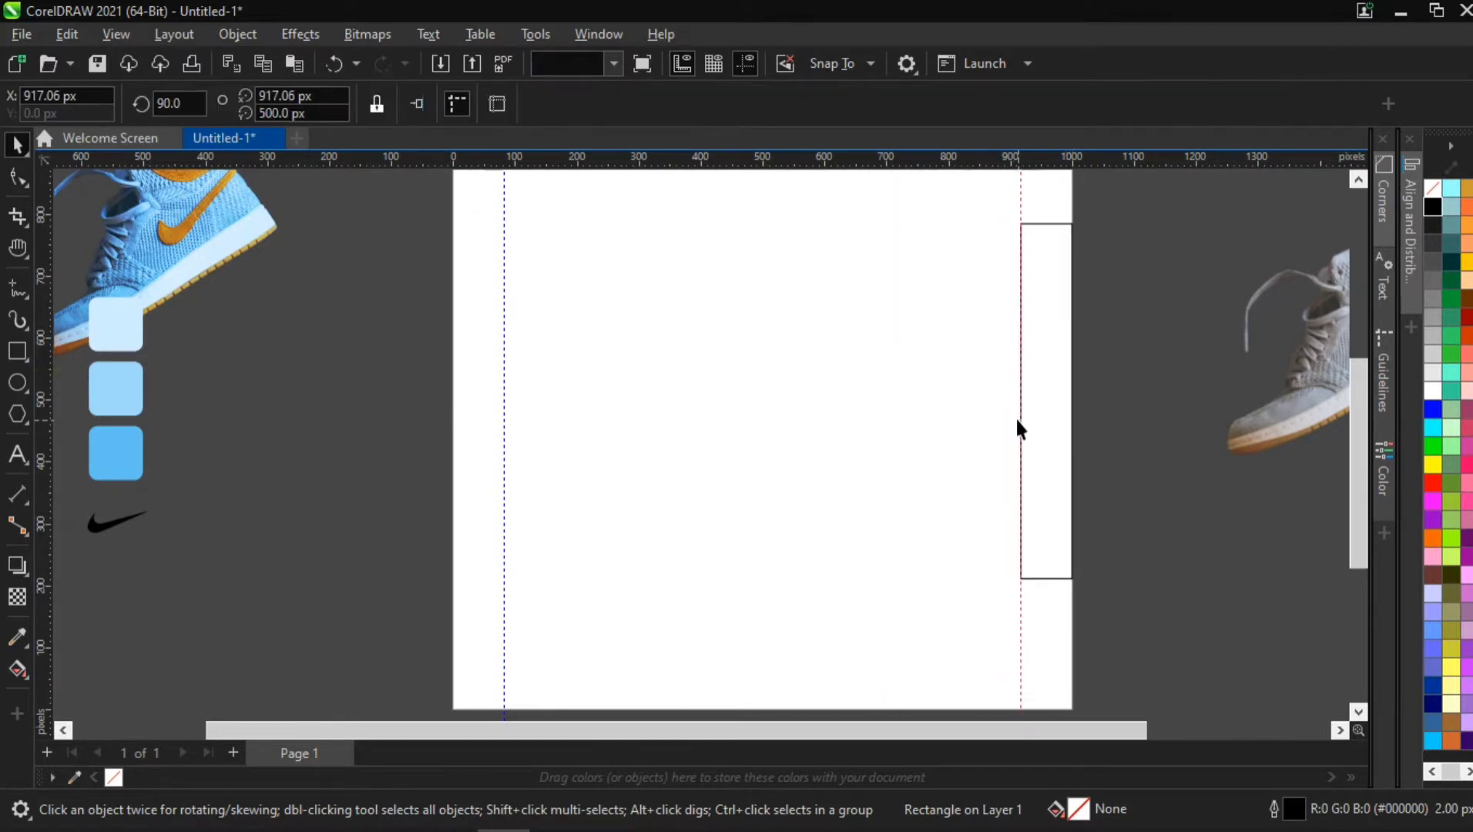
scroll(1008, 413, down, 2)
key(ctrl+z)
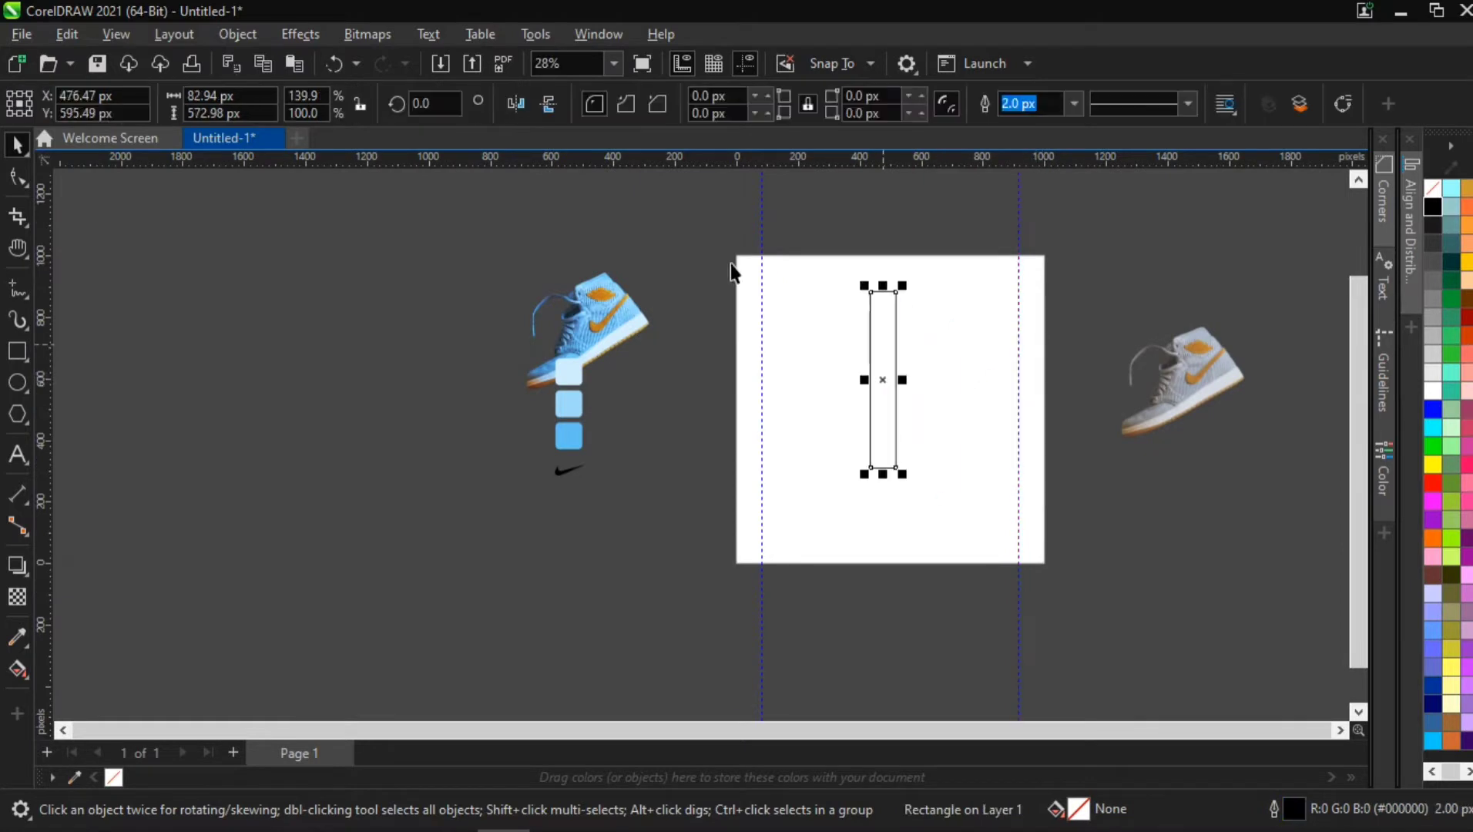
Step: Rotate the narrow strip by 90 degrees so it lies horizontally
click(423, 103)
scroll(1030, 330, up, 2)
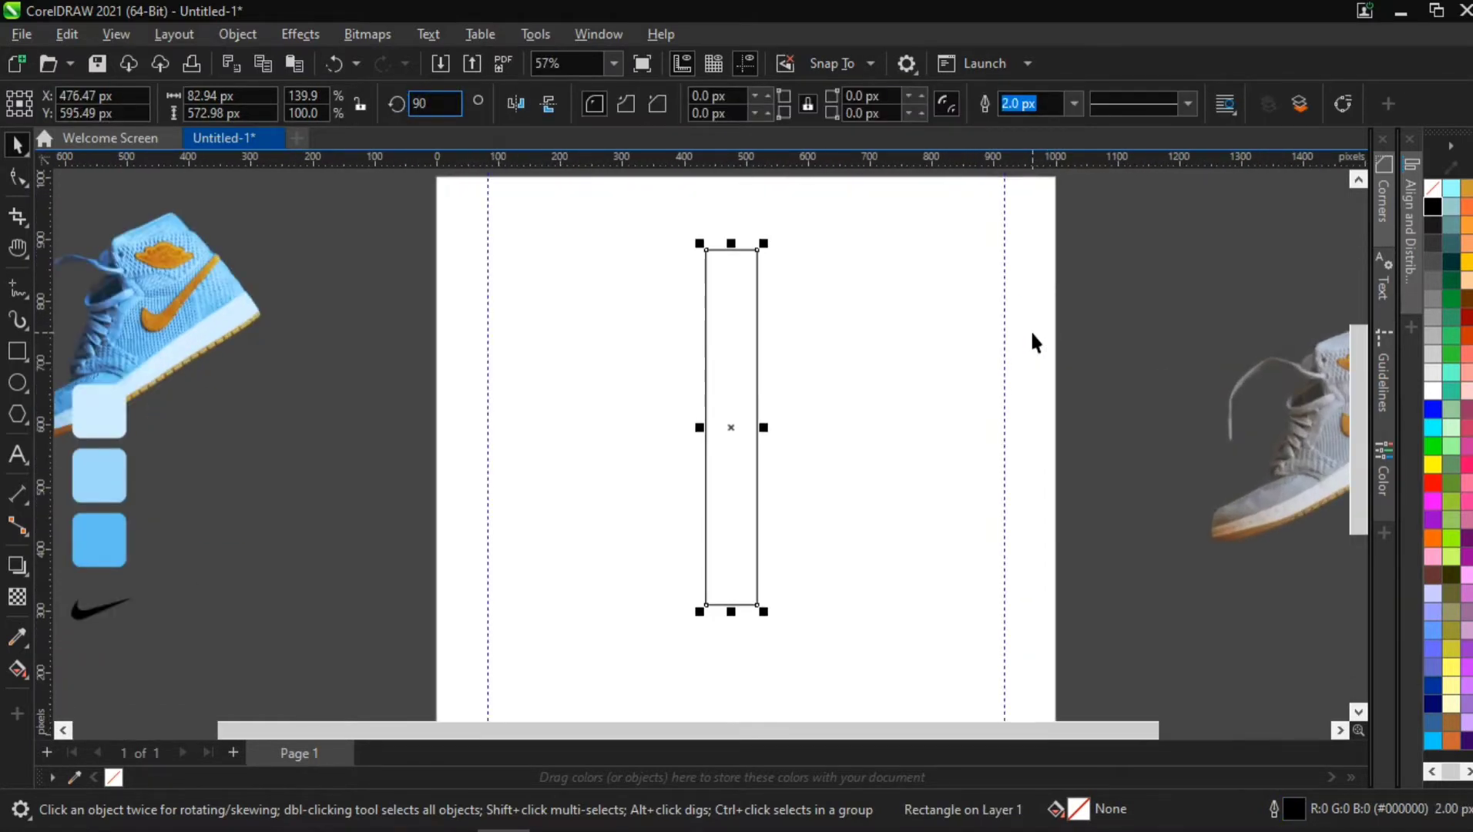
key(Return)
key(h)
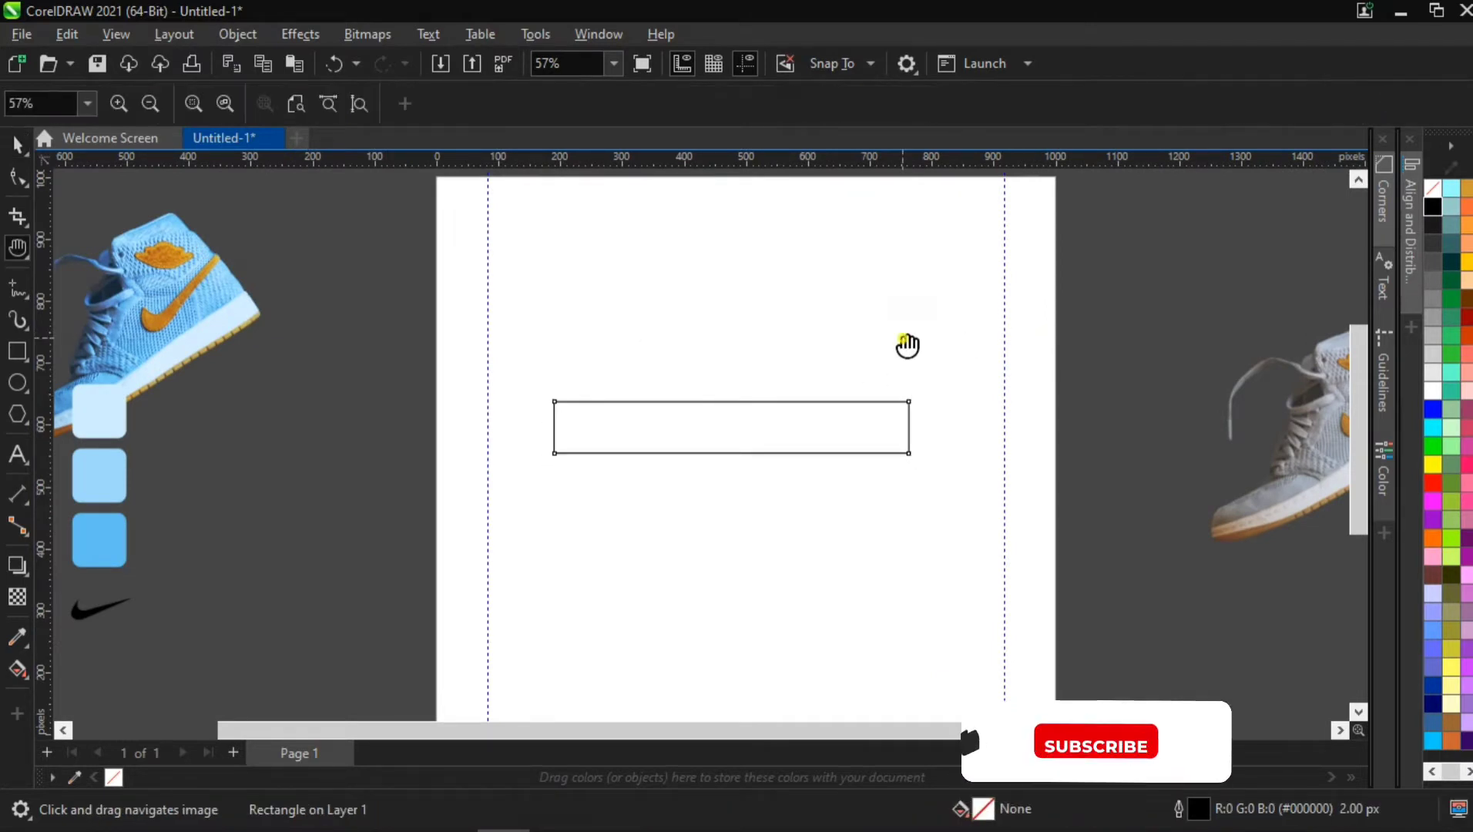
drag(908, 342, 818, 420)
key(space)
Step: Place the horizontal strip against the page's top edge and add a horizontal guideline along its lower side
drag(640, 467, 636, 286)
key(ctrl+z)
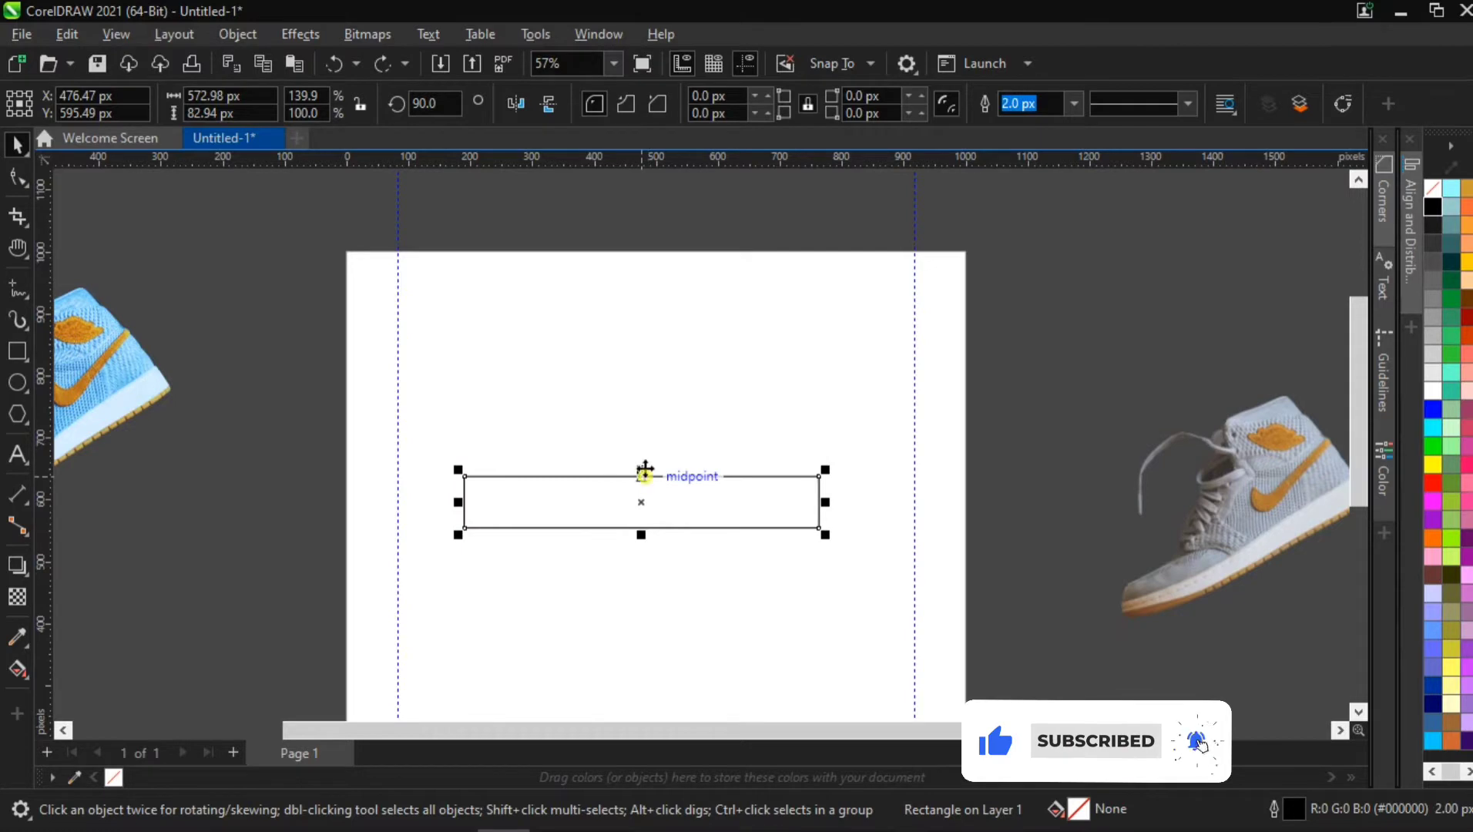
drag(644, 472, 638, 249)
drag(629, 160, 655, 548)
Step: Move the strip against the page's bottom edge and add a horizontal guideline along its upper side
scroll(639, 312, down, 2)
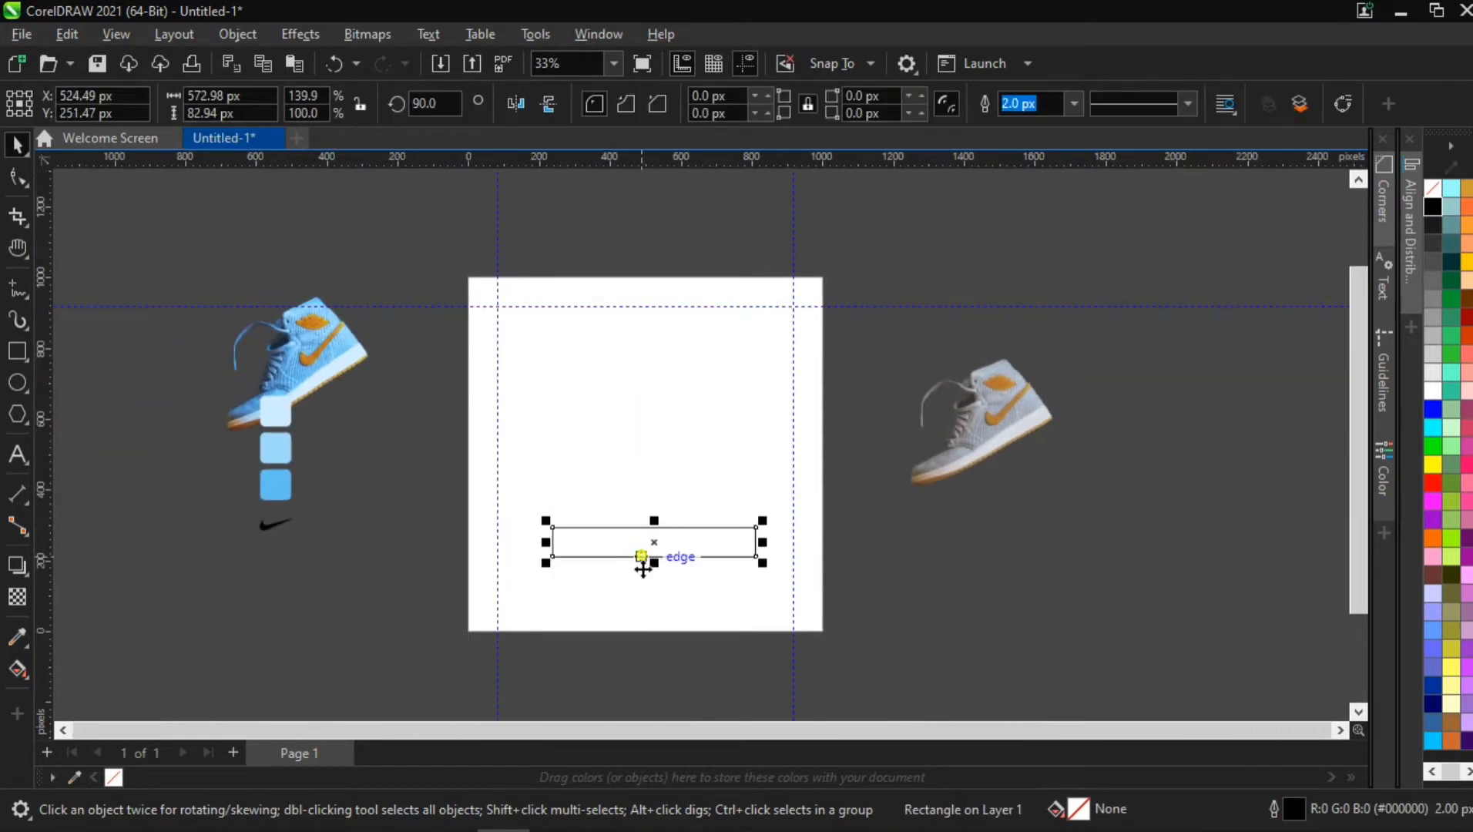
drag(644, 557, 633, 630)
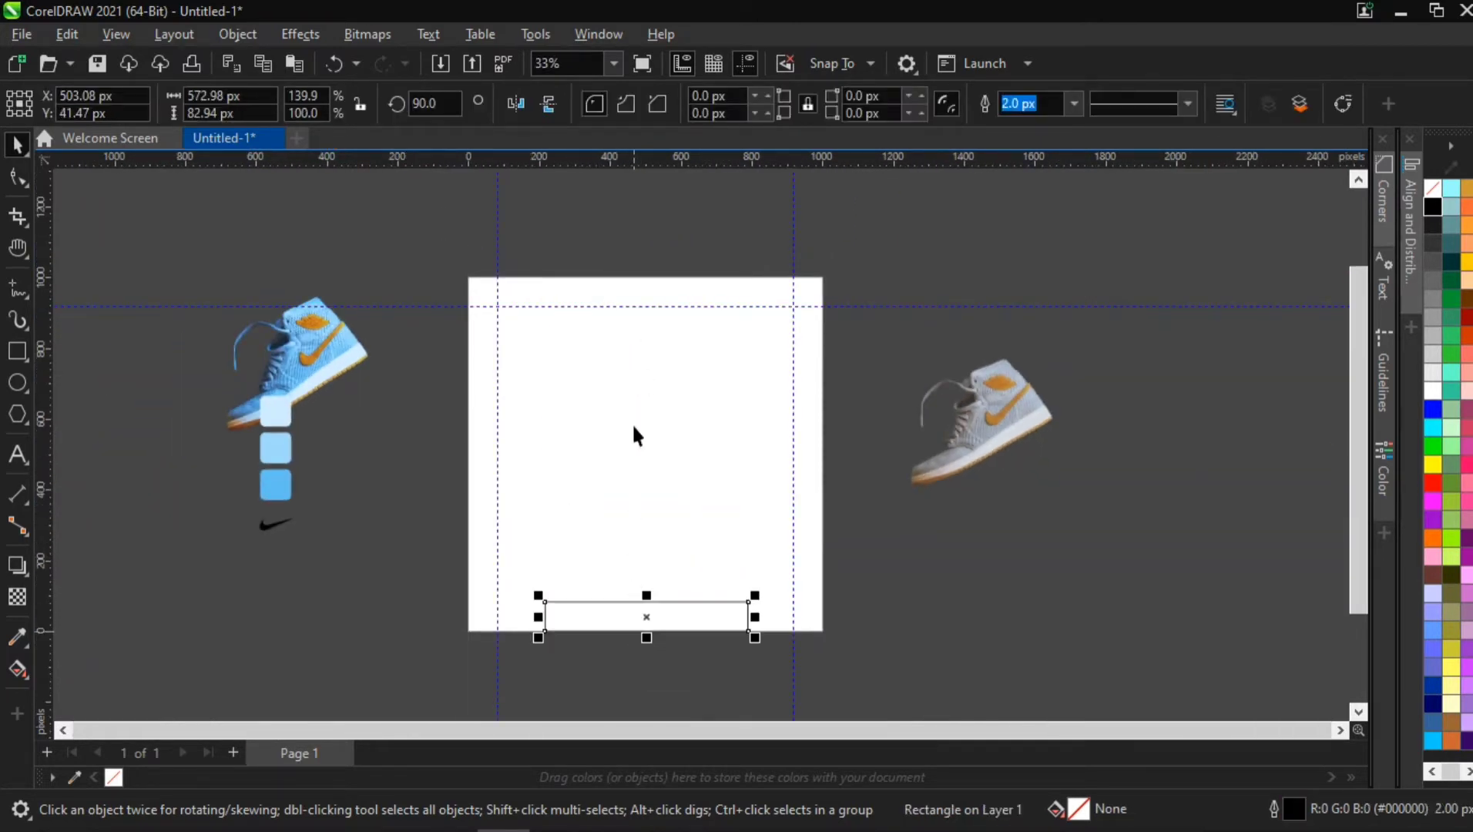
drag(657, 159, 660, 608)
Step: Move the margin strip off the page to the left, below the swoosh
click(542, 630)
drag(542, 630, 349, 558)
scroll(613, 555, up, 1)
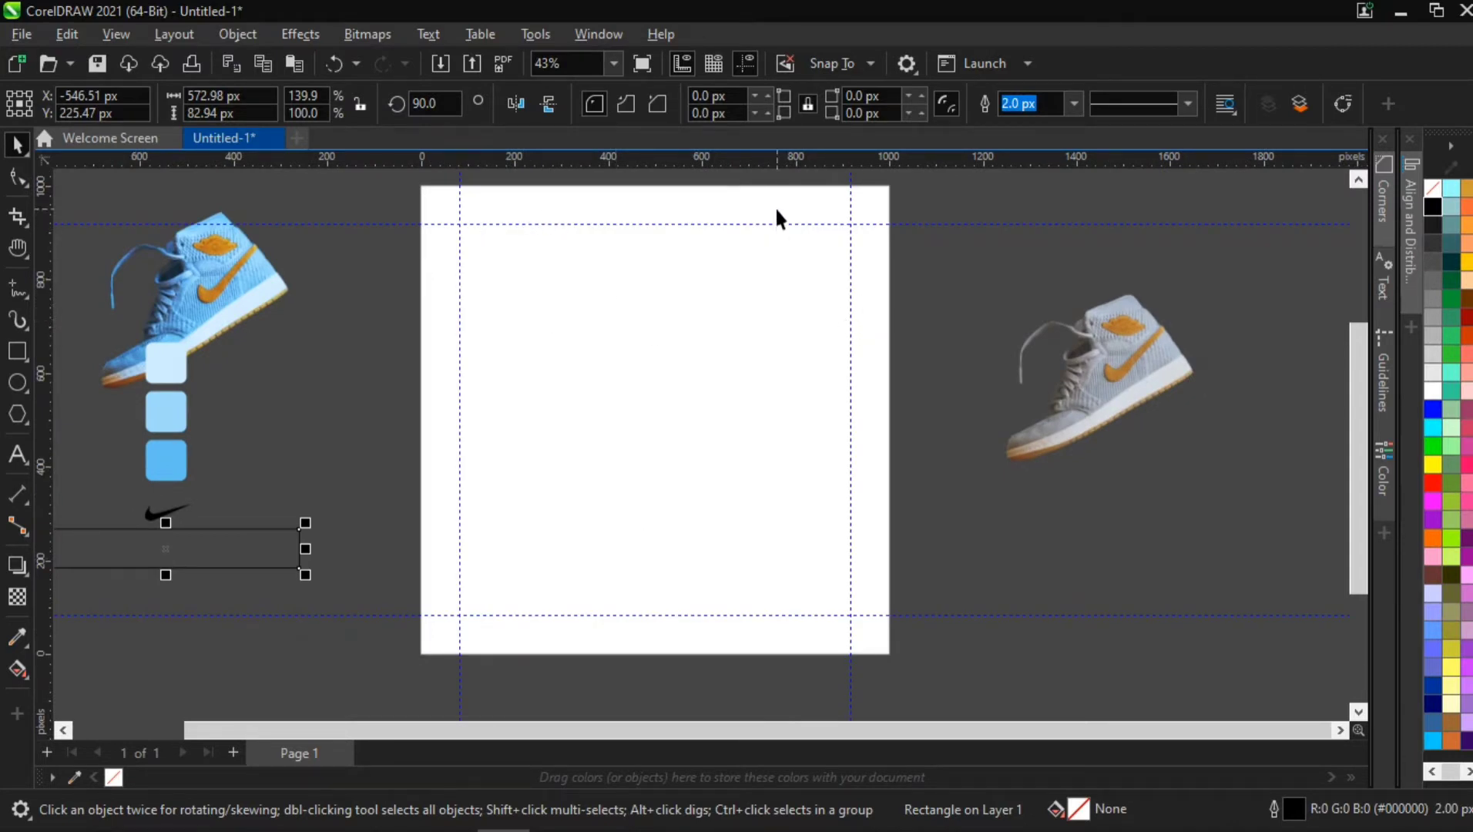
Step: Put both shoe images, the three color swatches, the swoosh and the strip inside the page-sized square as a PowerClip
scroll(439, 330, down, 1)
scroll(510, 358, down, 2)
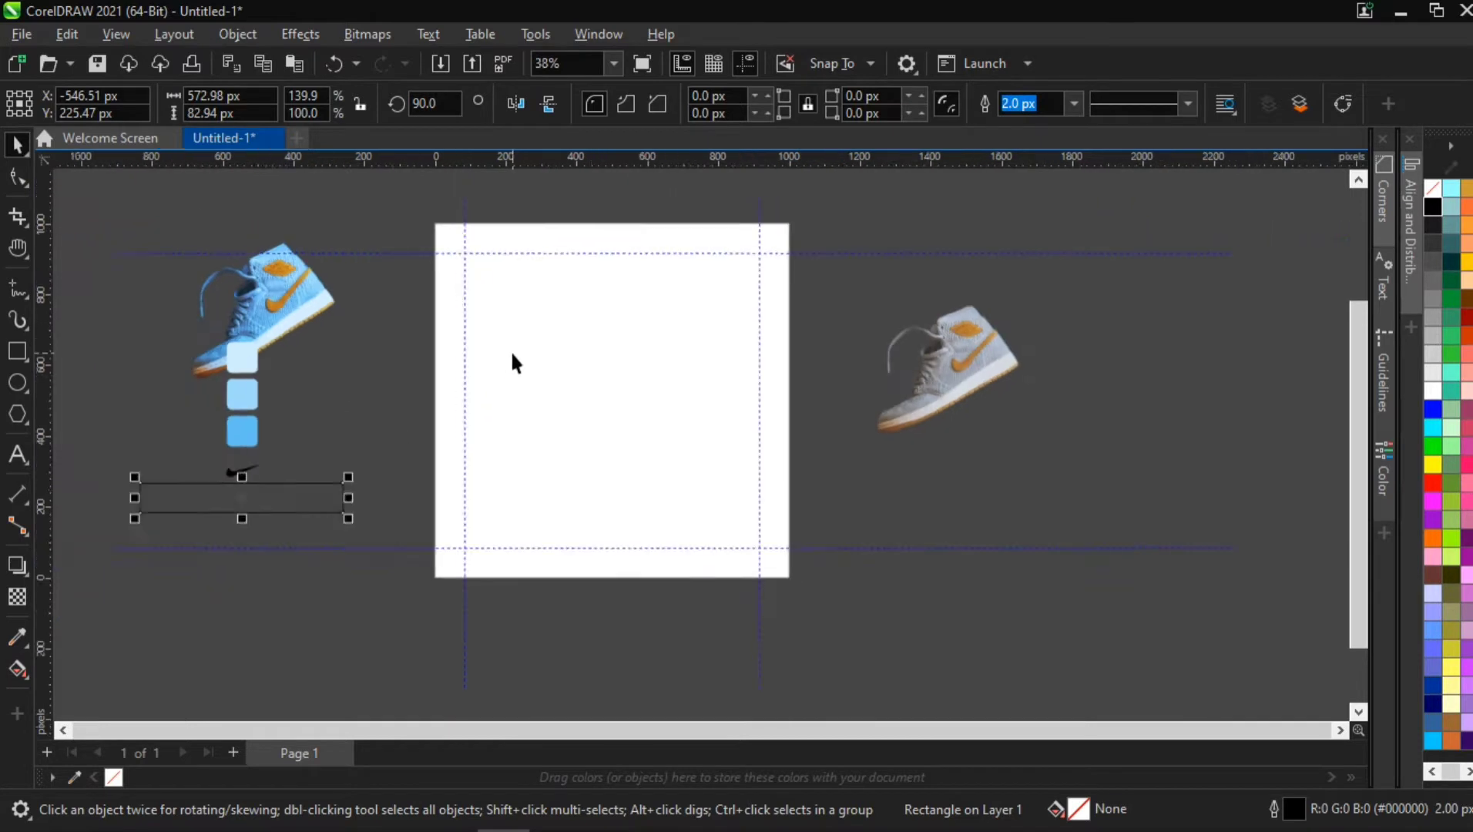
drag(105, 225, 418, 556)
shift+click(875, 366)
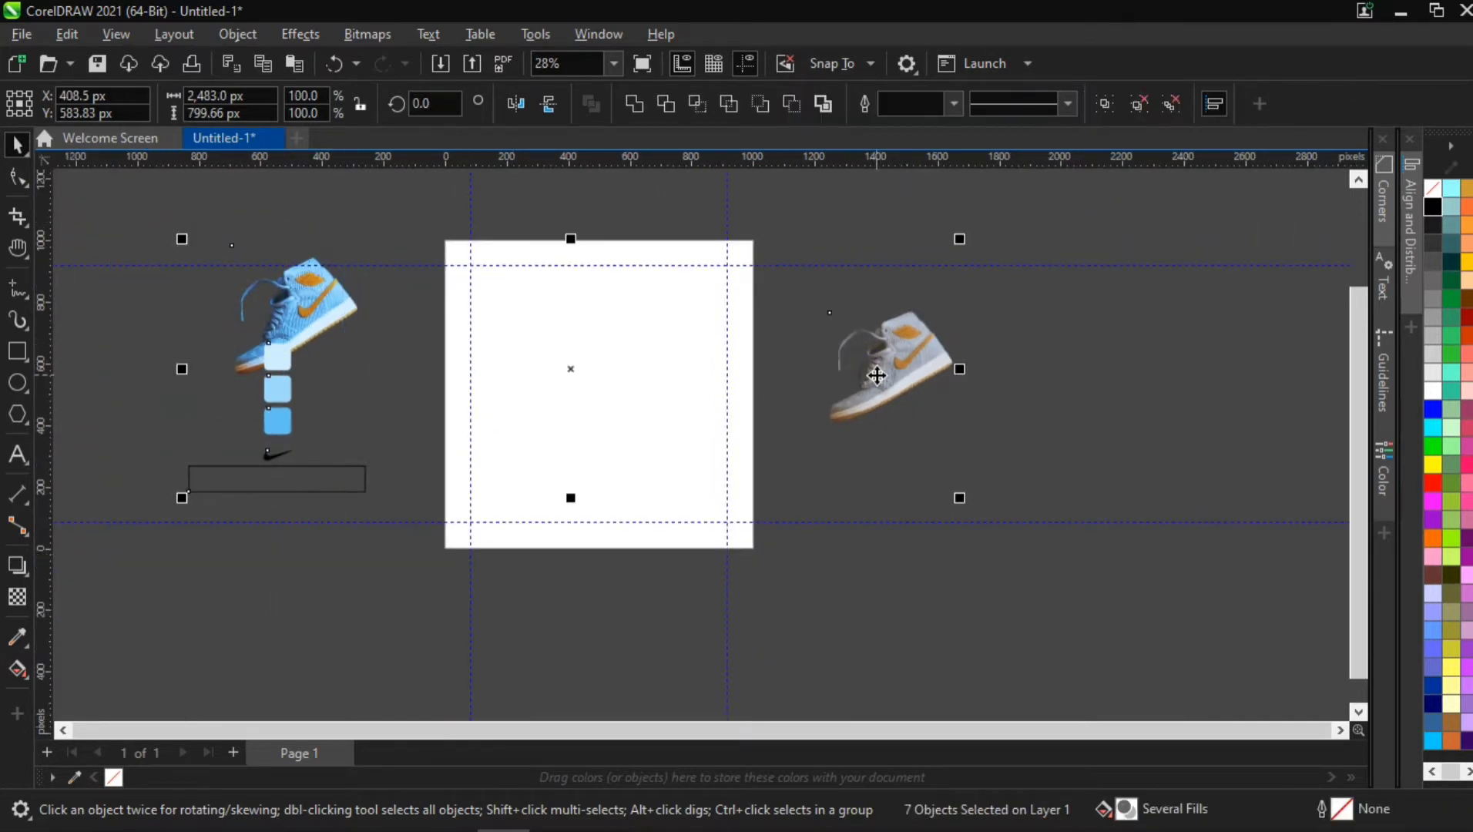
right_click(875, 366)
click(941, 508)
click(542, 375)
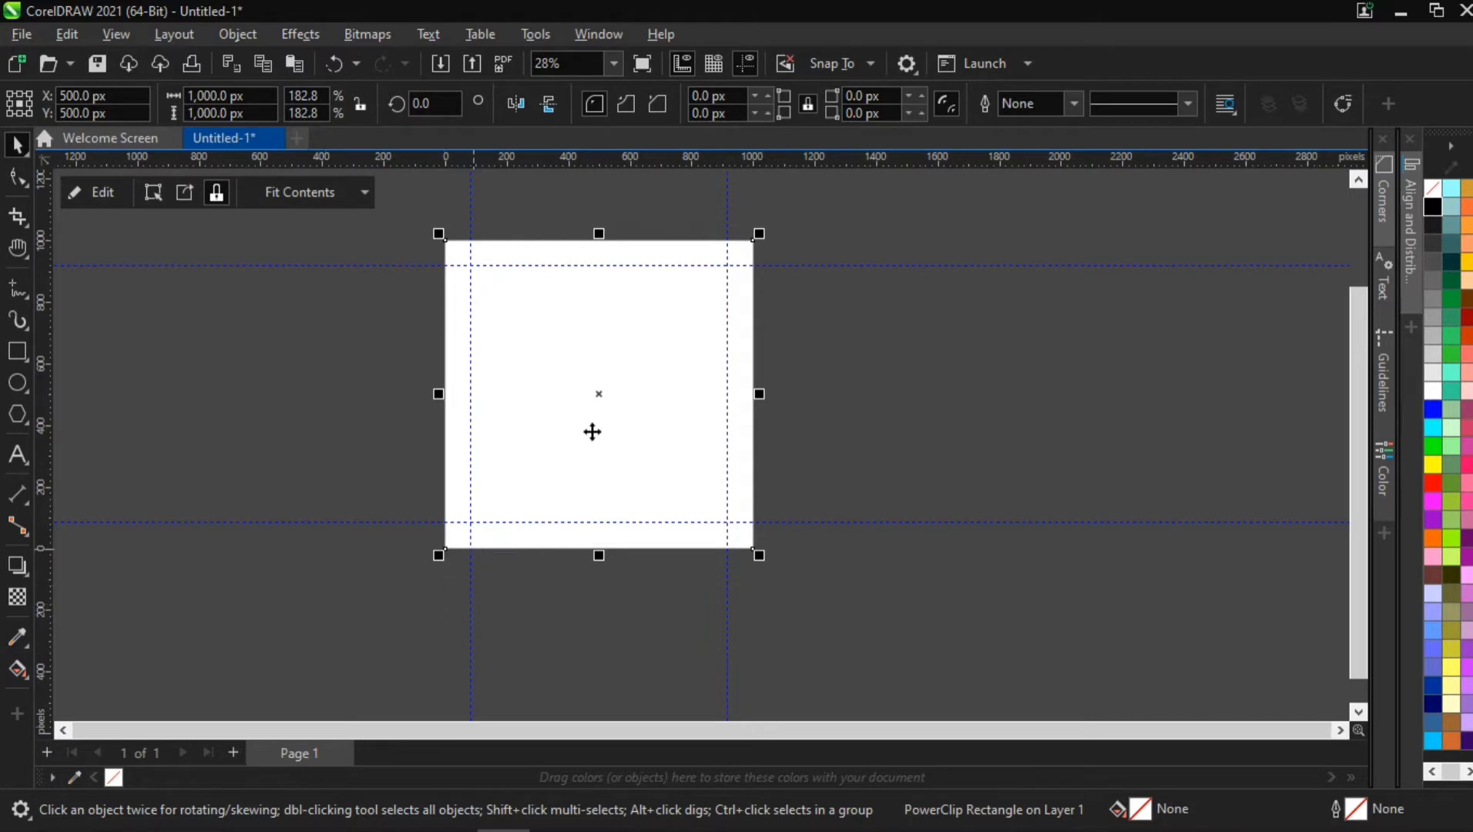
Step: Open the PowerClip square's contents for editing and leave the editing mode again
scroll(592, 431, up, 1)
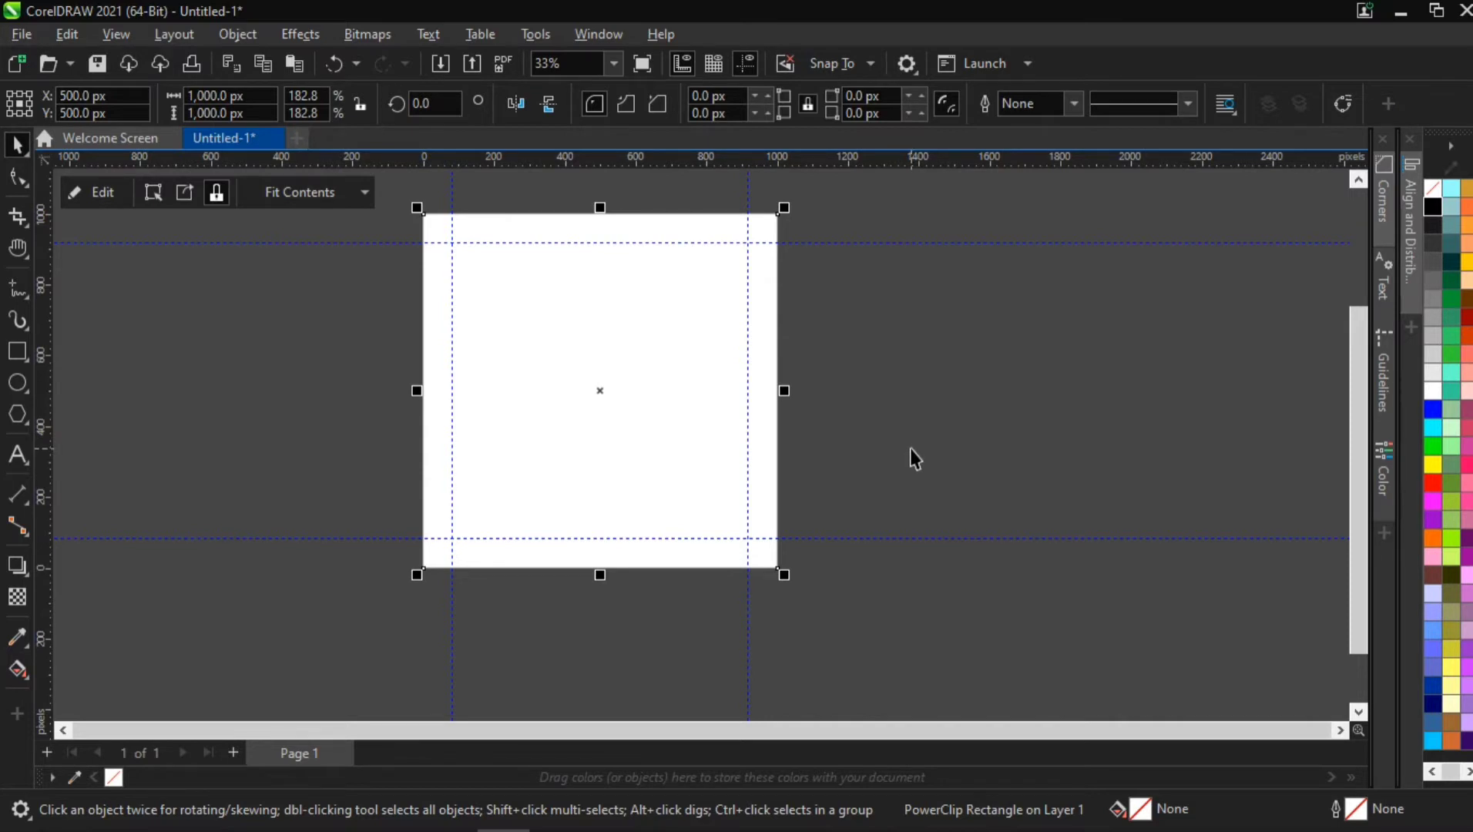
key(Escape)
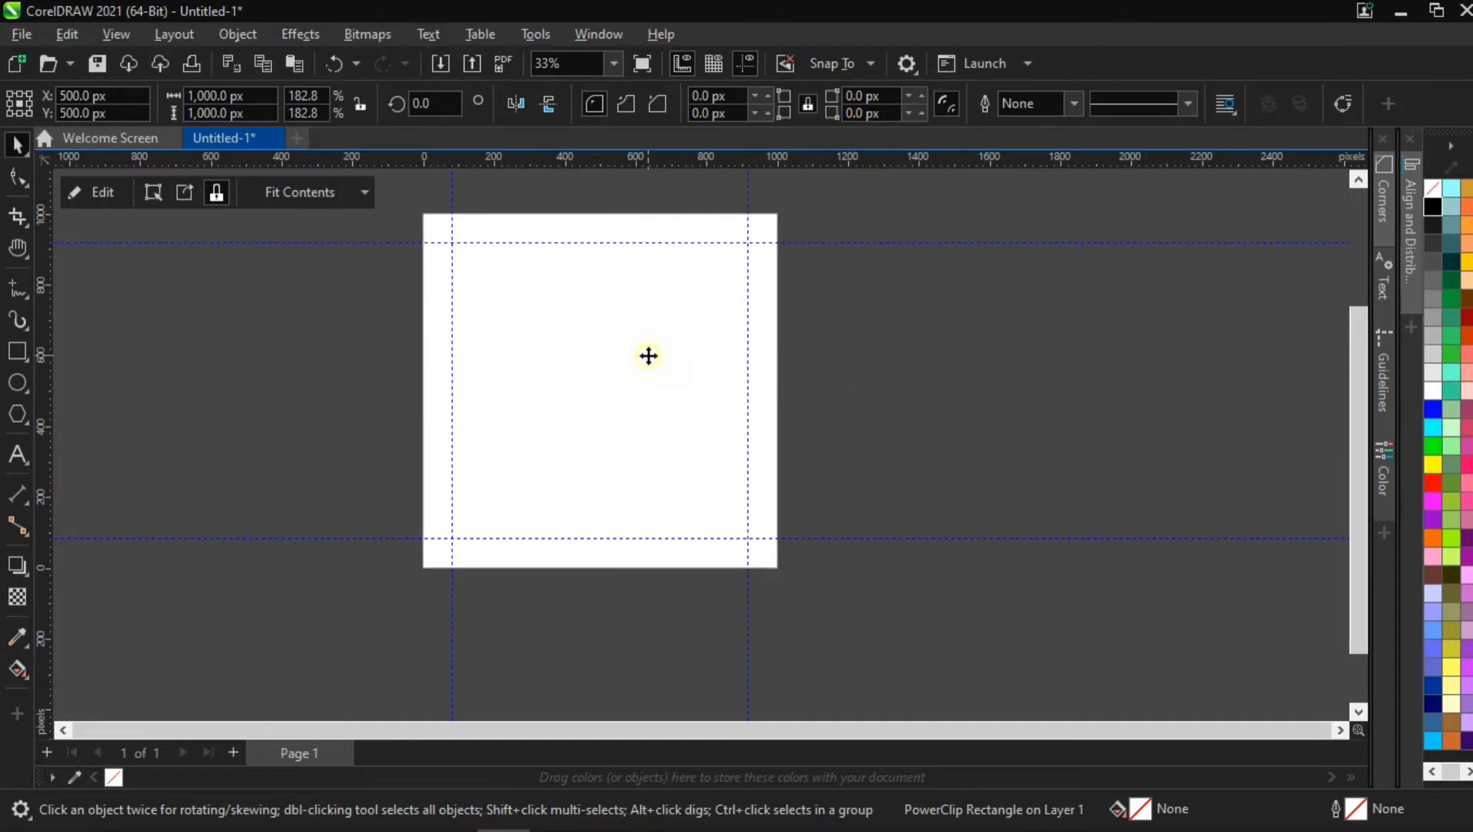
ctrl+click(646, 352)
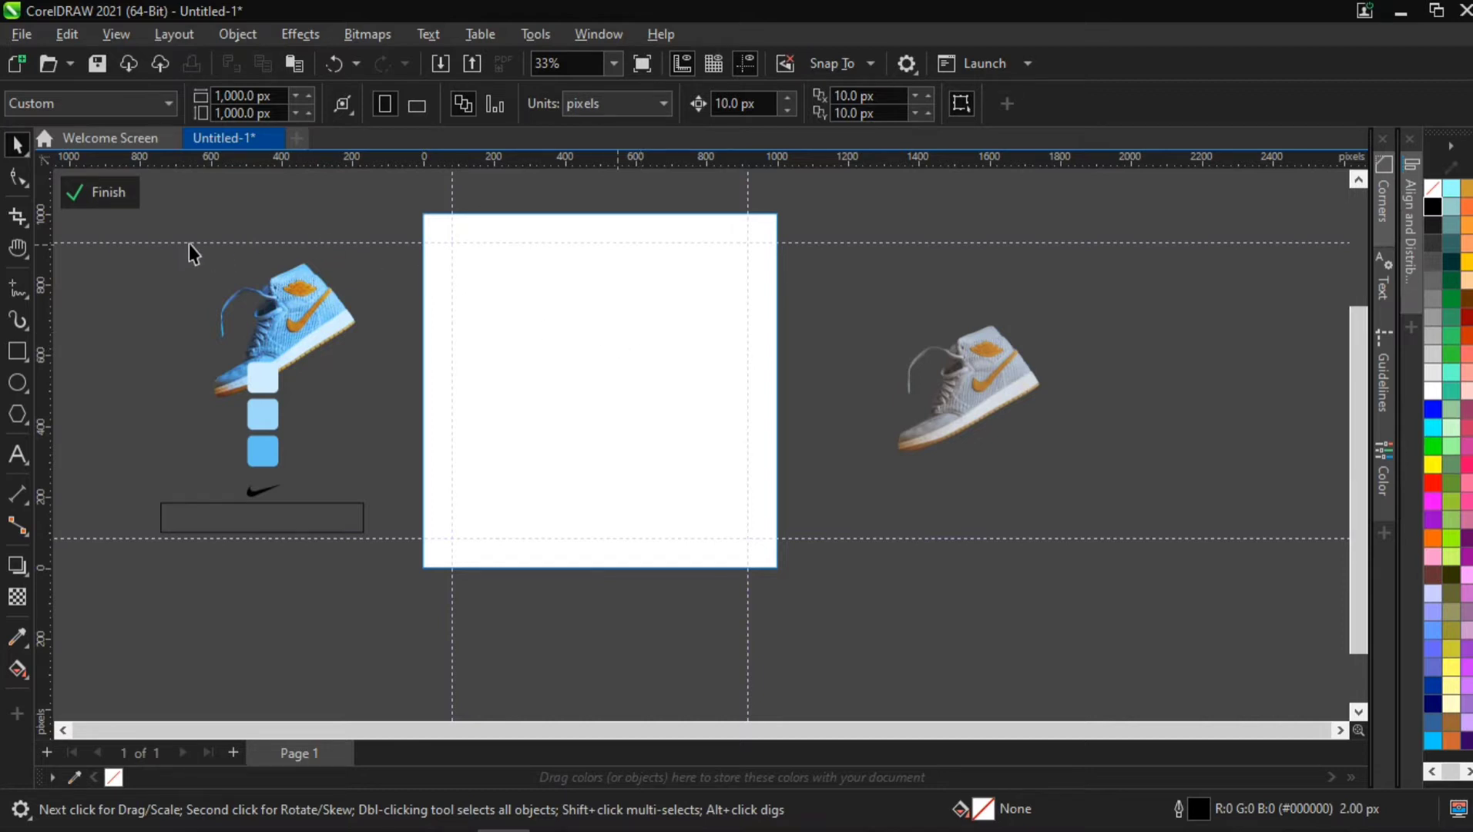
click(115, 192)
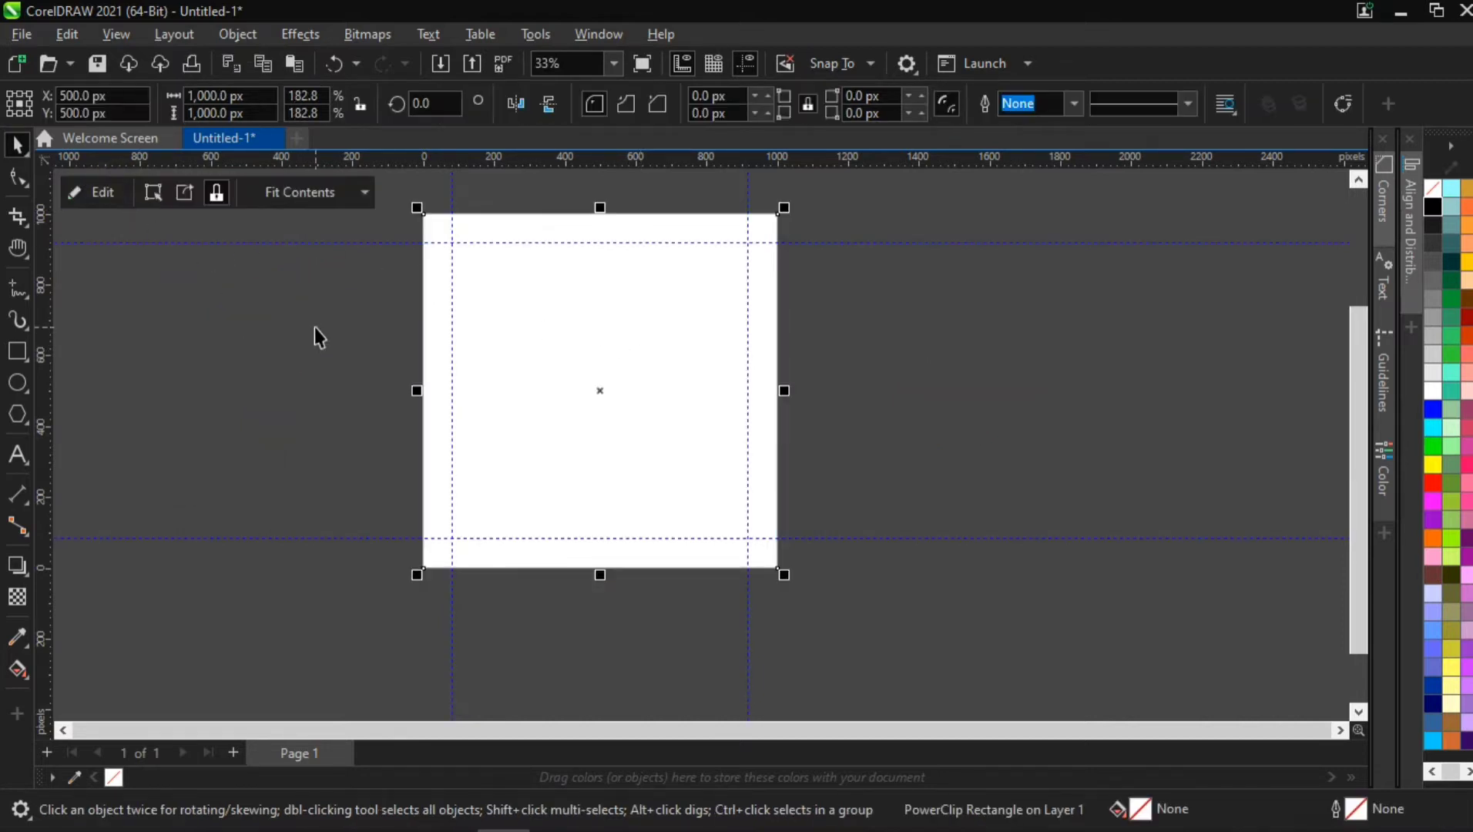
double_click(529, 307)
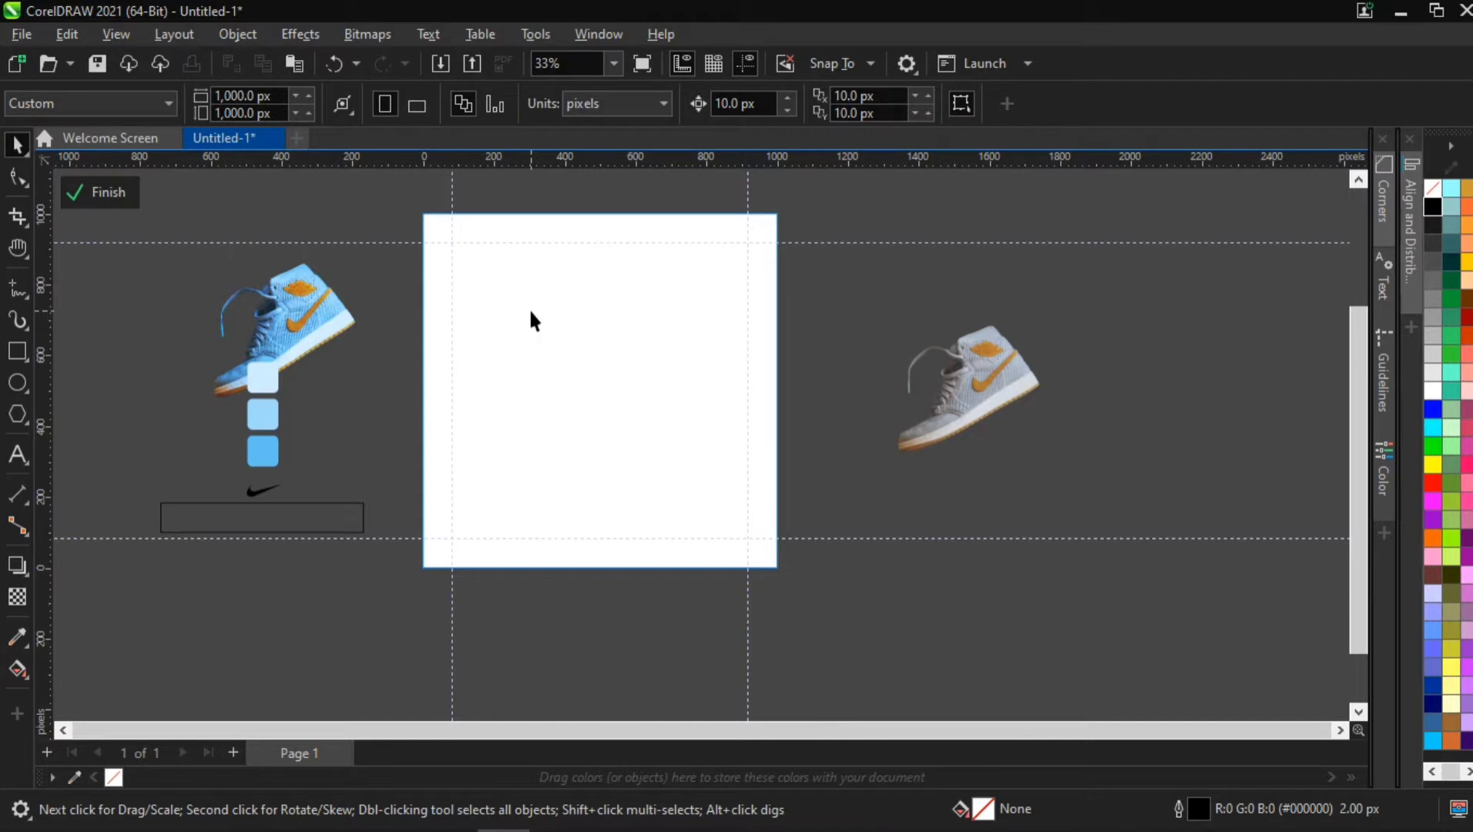
click(878, 295)
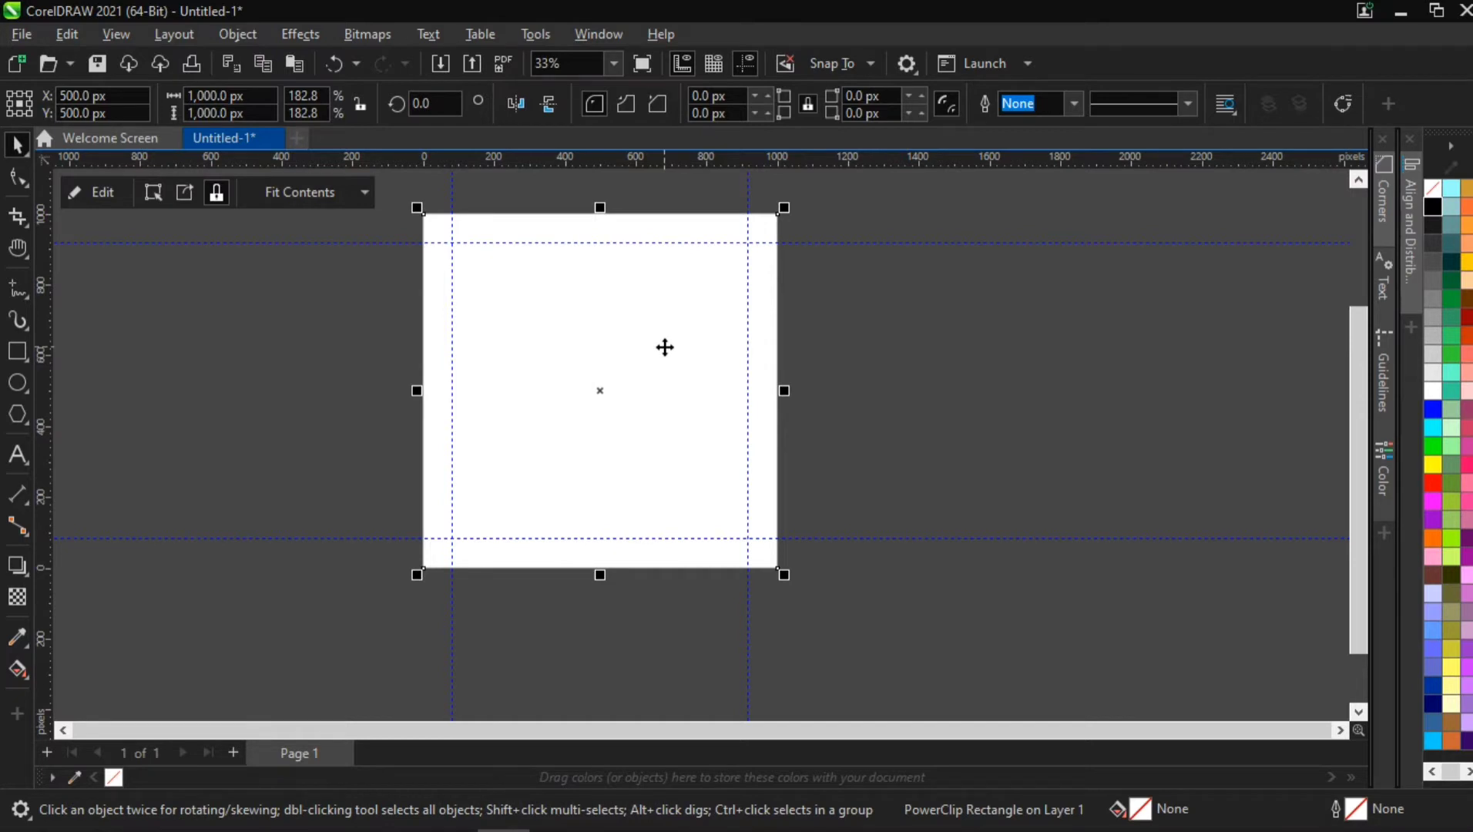
Step: Enter the PowerClip's contents and draw a centered square about 1,068 px wide that slightly overlaps the page on all sides
double_click(599, 326)
click(561, 333)
click(17, 351)
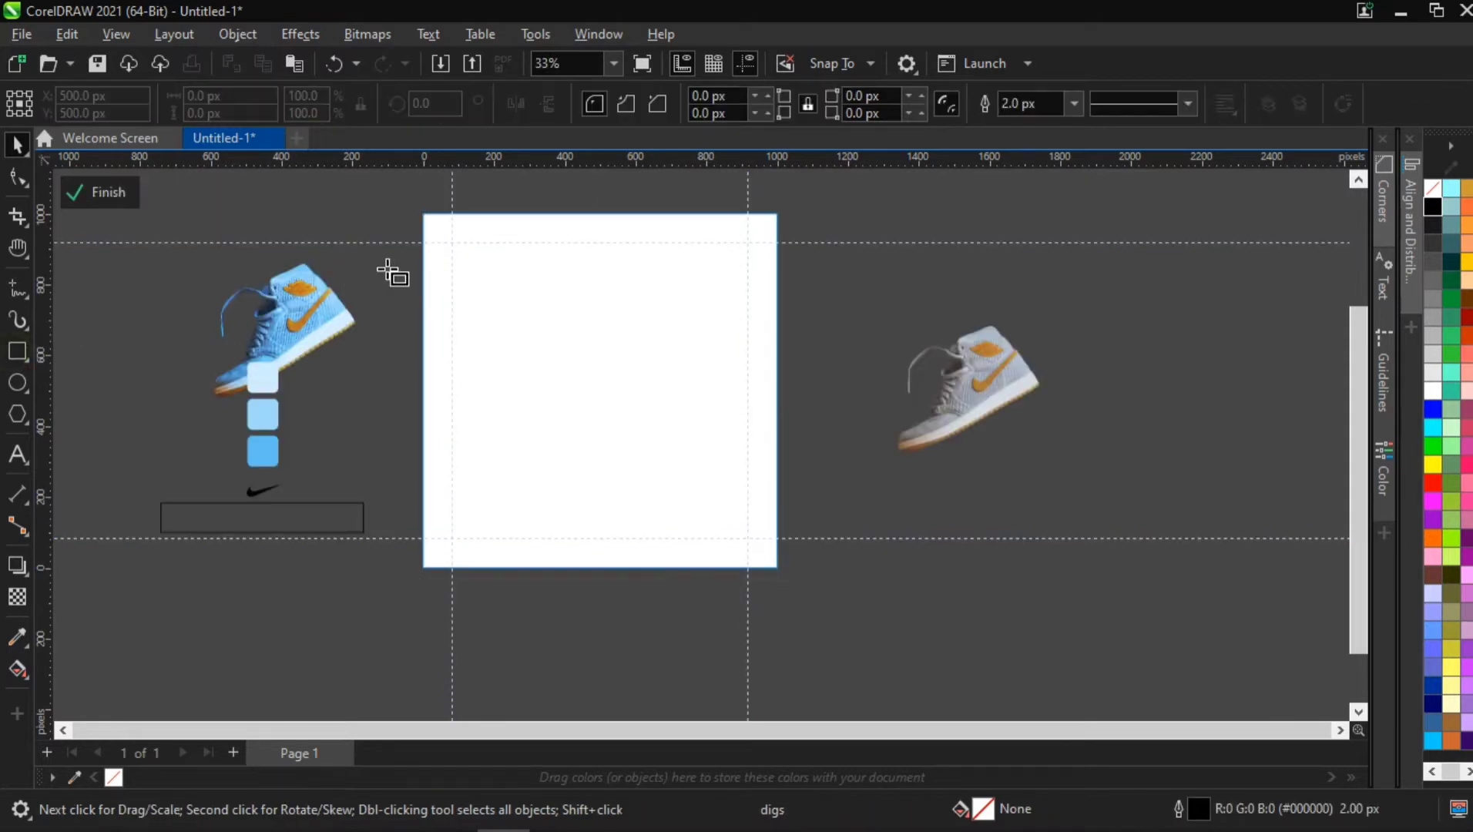
drag(413, 203, 785, 583)
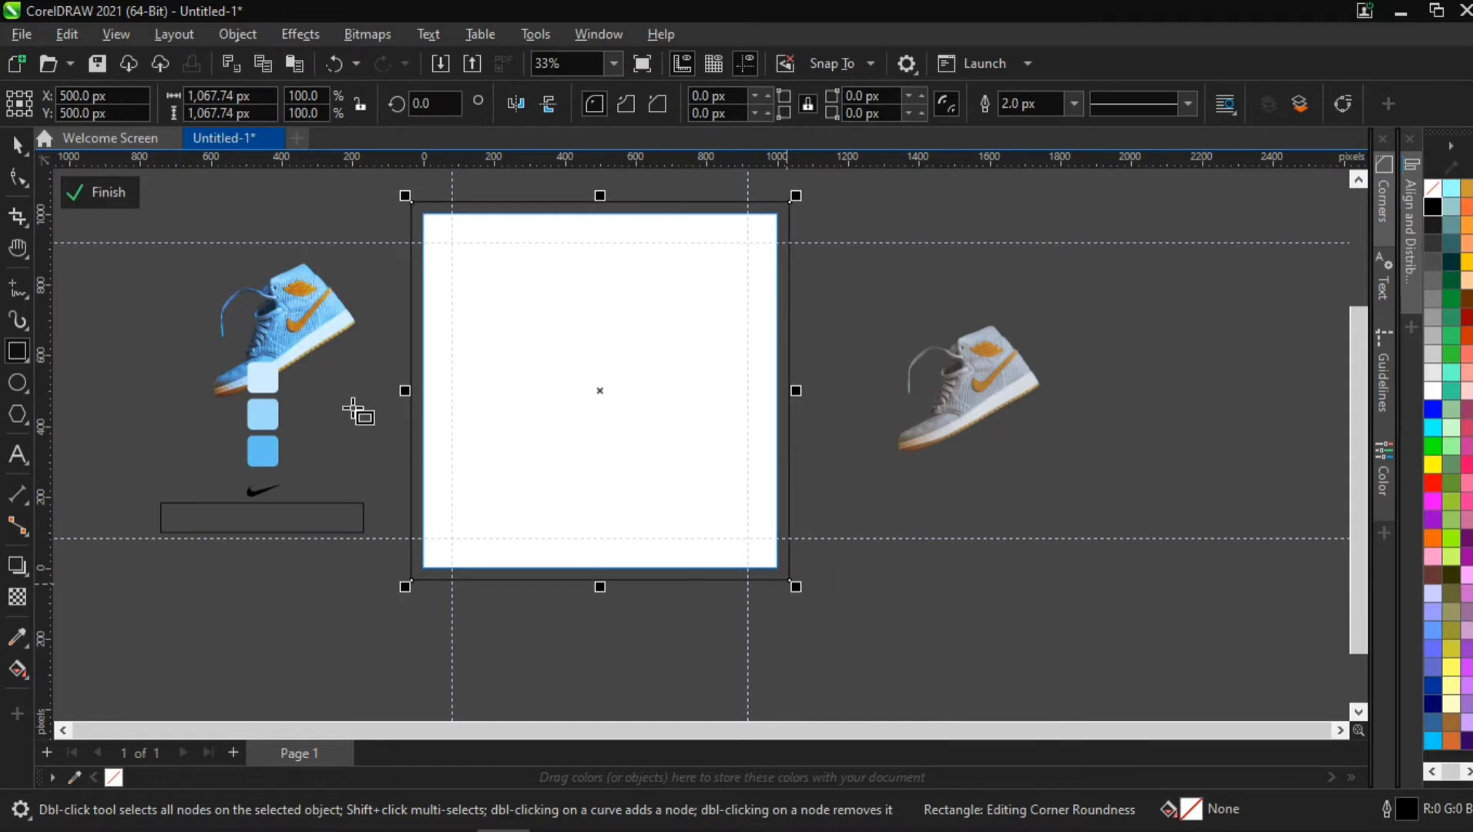
scroll(277, 462, up, 3)
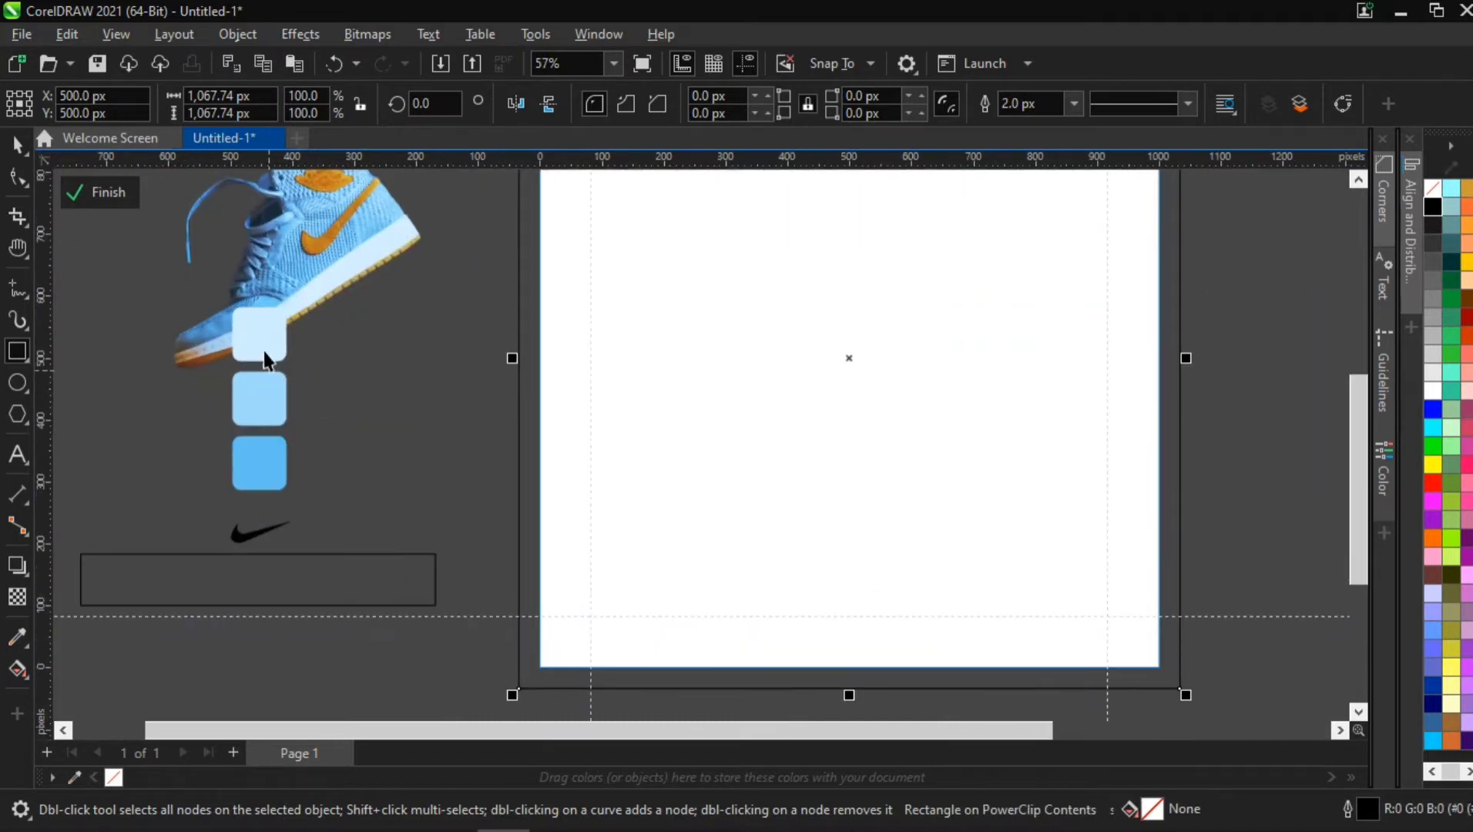
key(space)
click(261, 342)
click(265, 385)
click(256, 344)
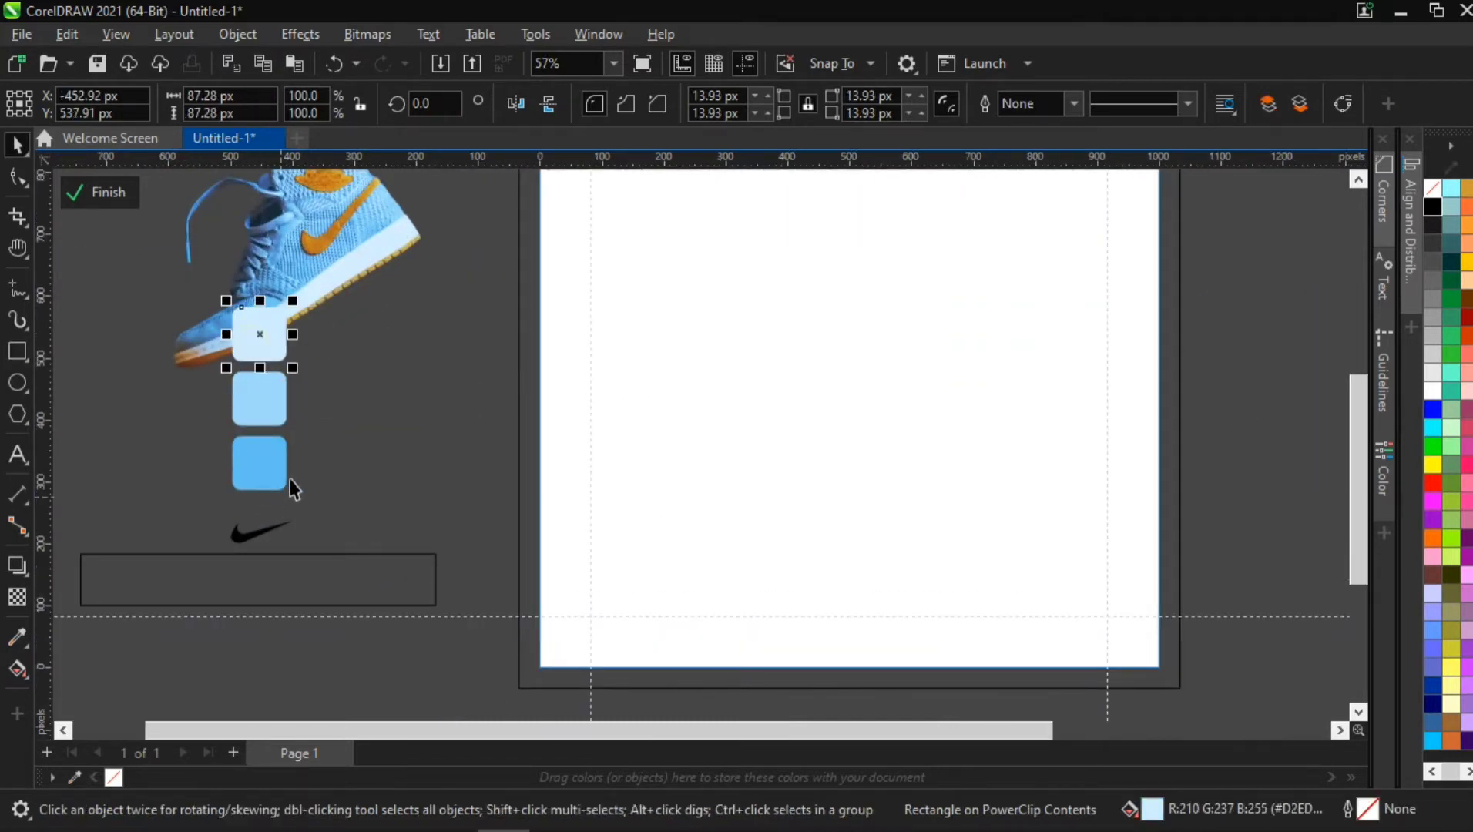
scroll(289, 479, down, 1)
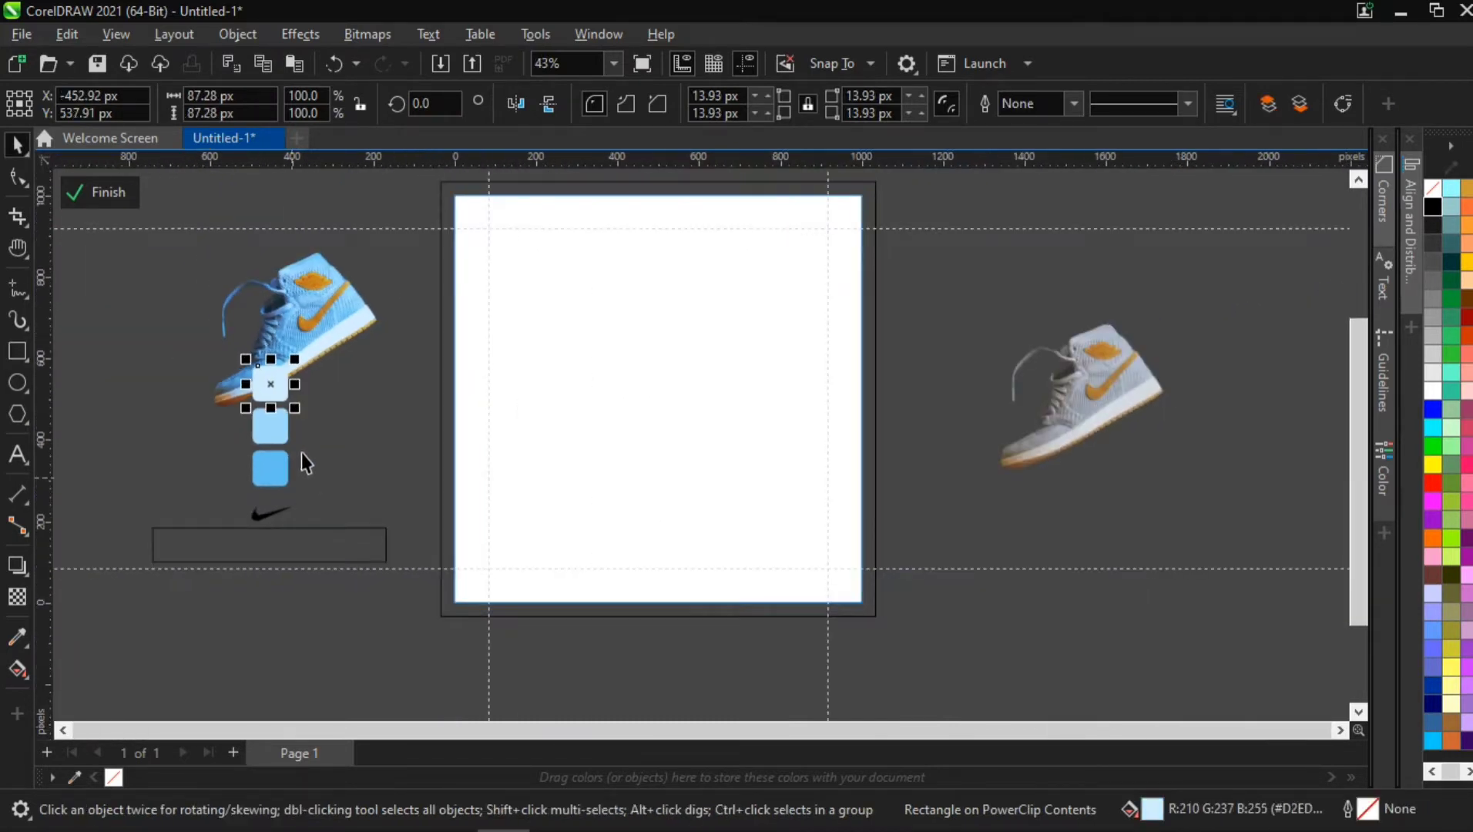
Step: Draw a circle about 186 px across between the swatches and the page, with a linear fountain fill running from its lower left to upper right
click(17, 383)
drag(342, 379, 418, 486)
scroll(417, 418, up, 1)
scroll(417, 418, up, 1)
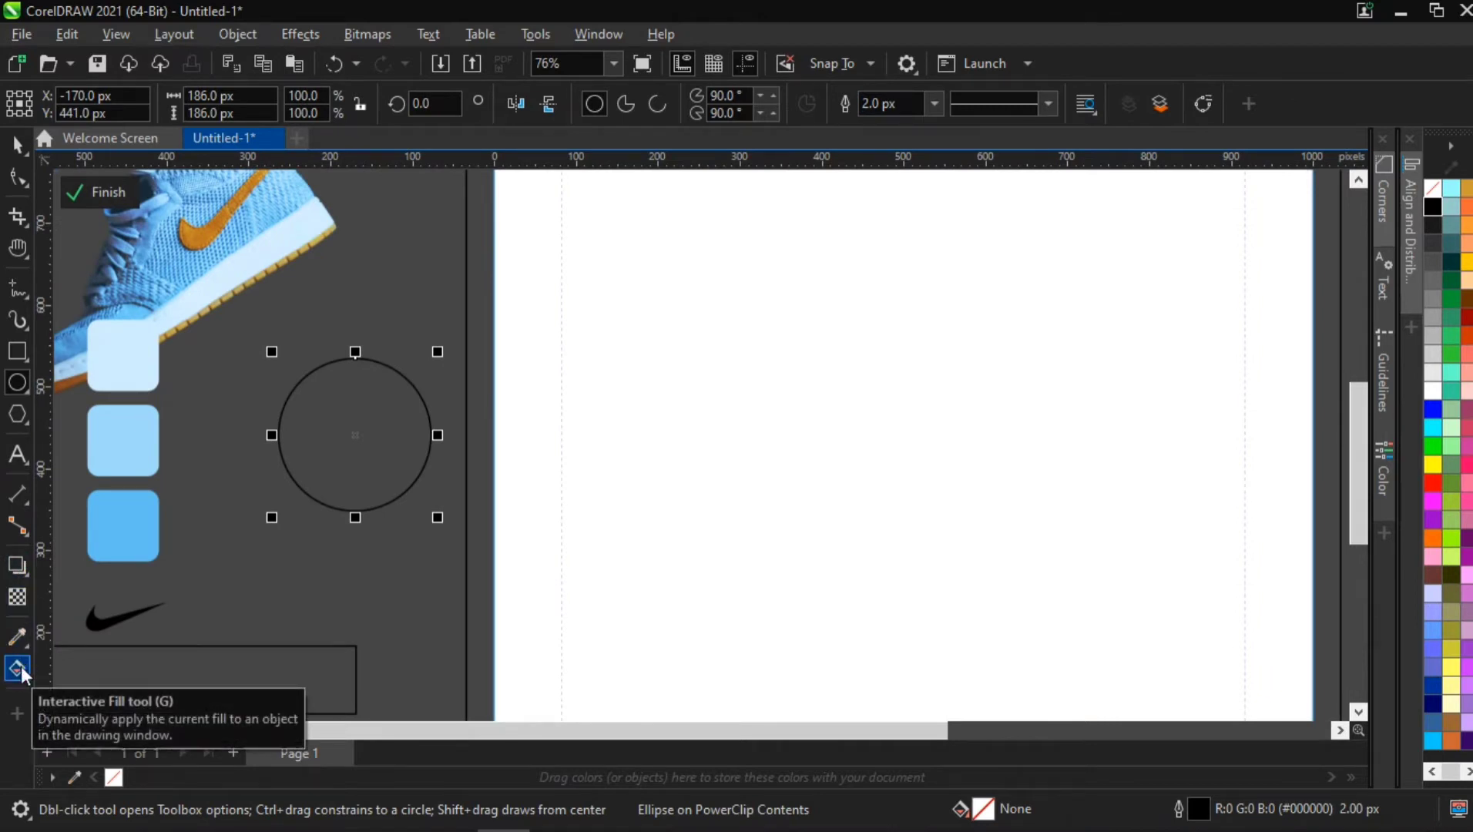
key(g)
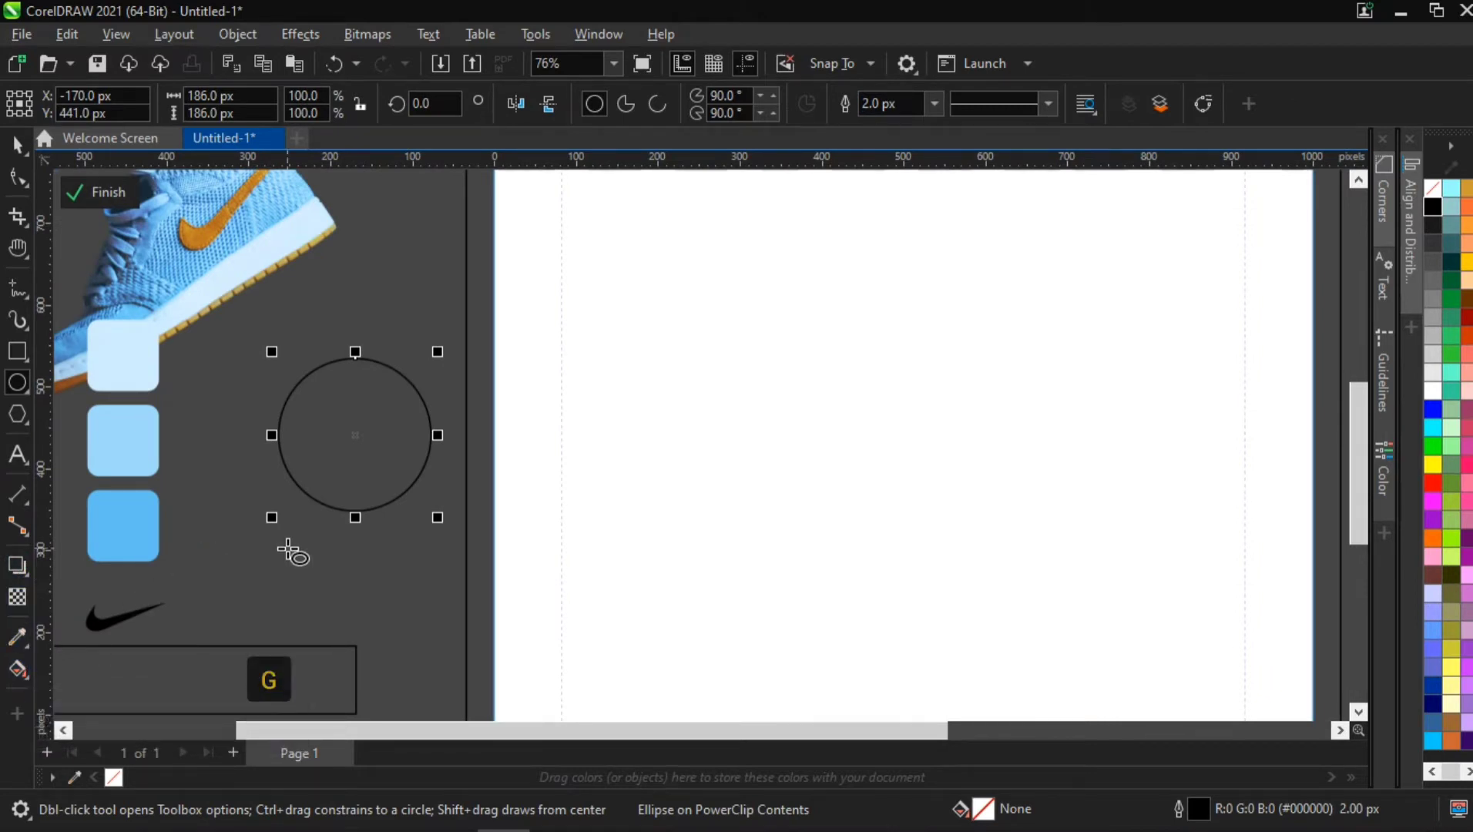
drag(305, 493, 402, 379)
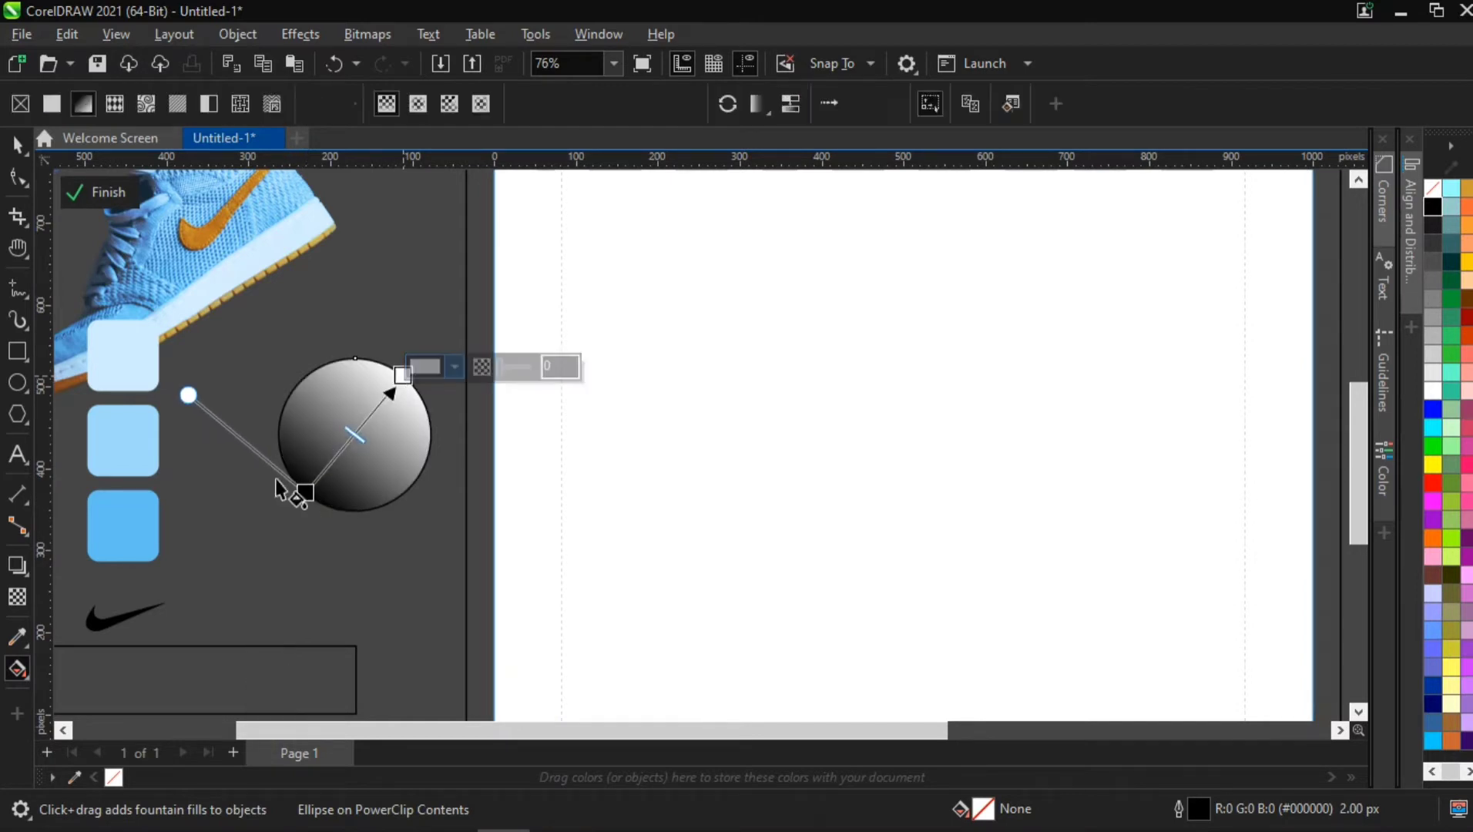
scroll(306, 500, up, 2)
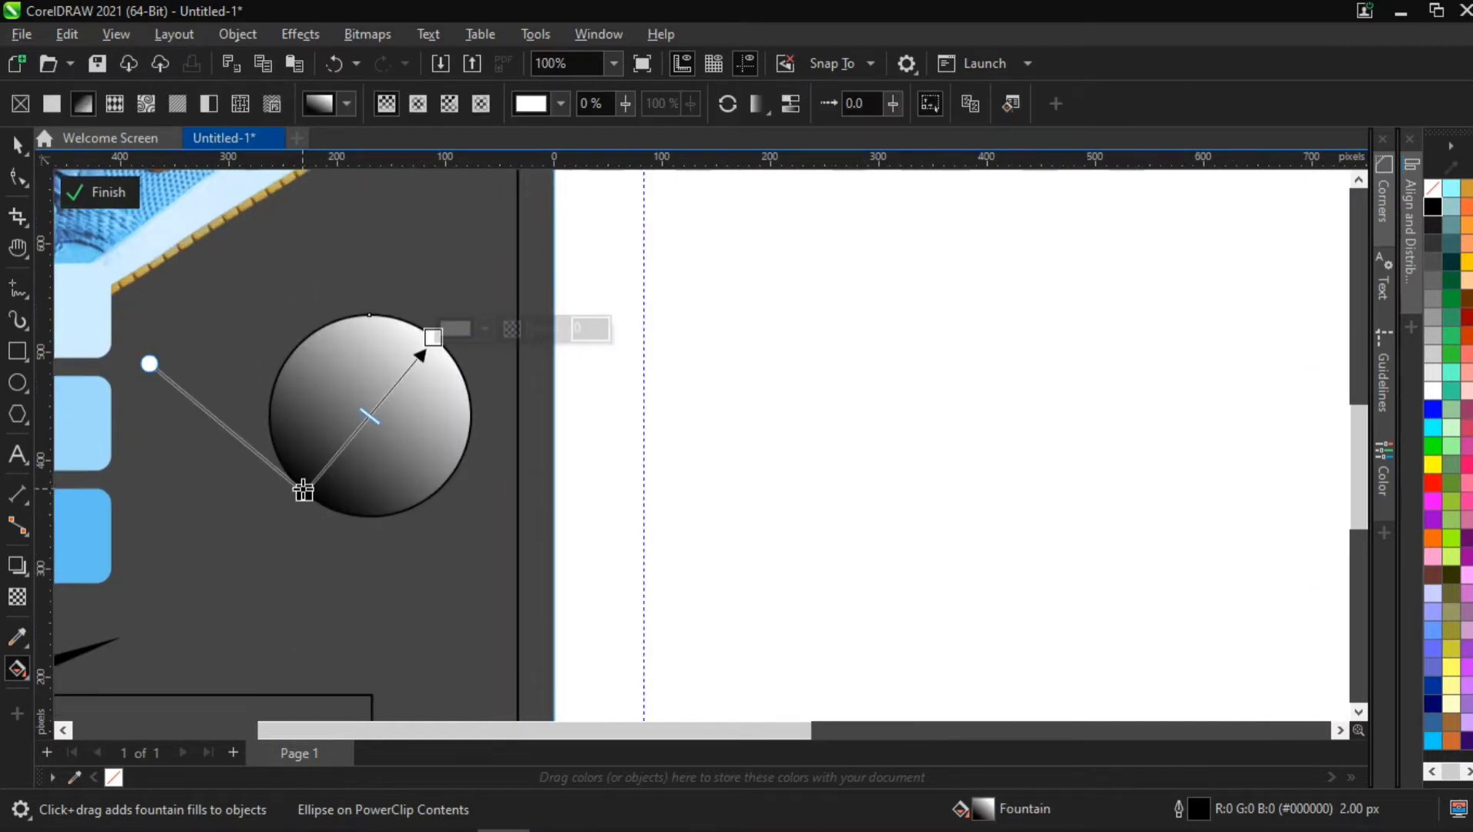
key(space)
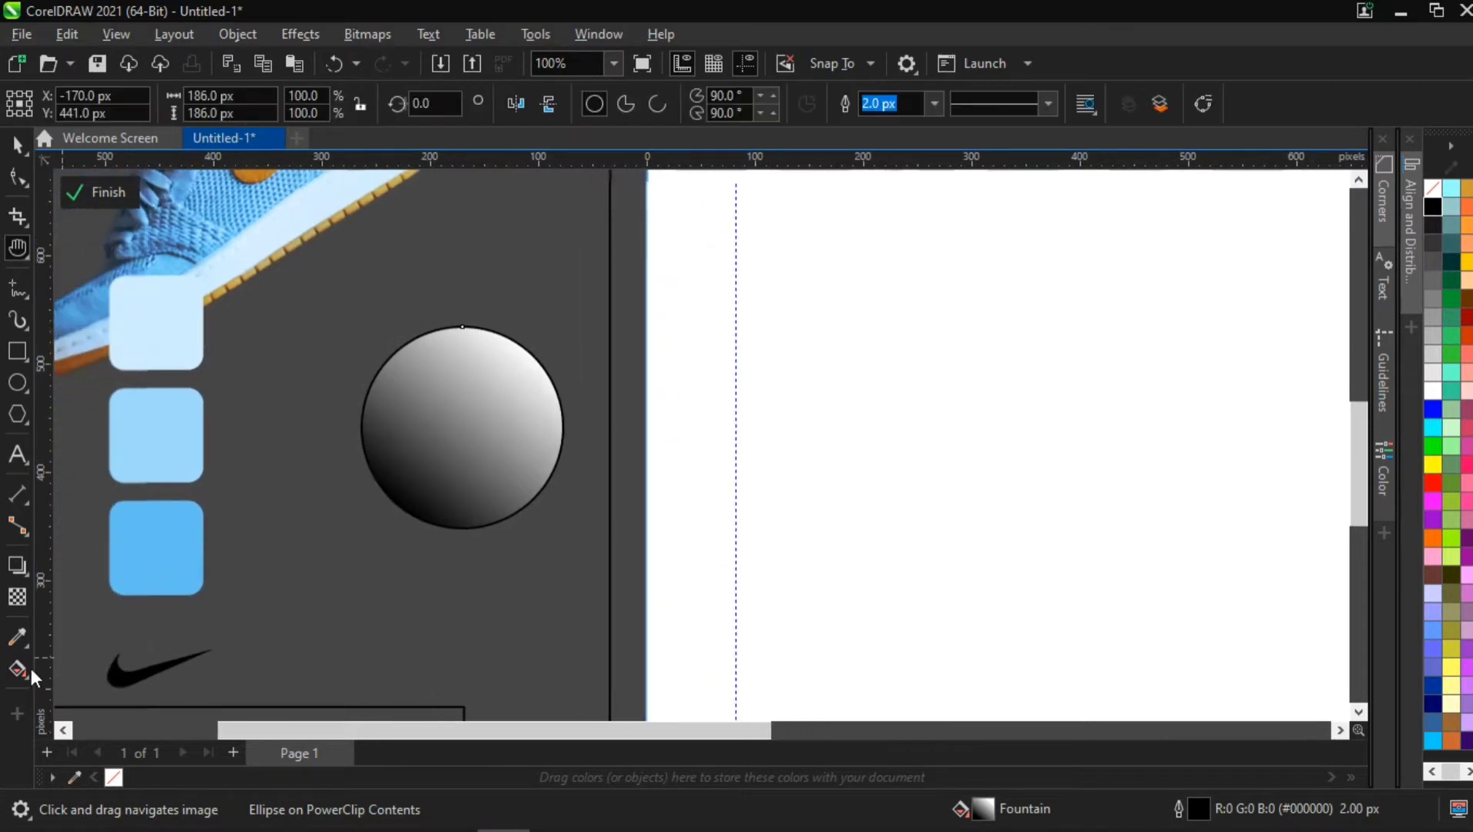
Step: Sample the lightest blue swatch as the color of the circle gradient's lower-left start node
click(17, 668)
click(396, 503)
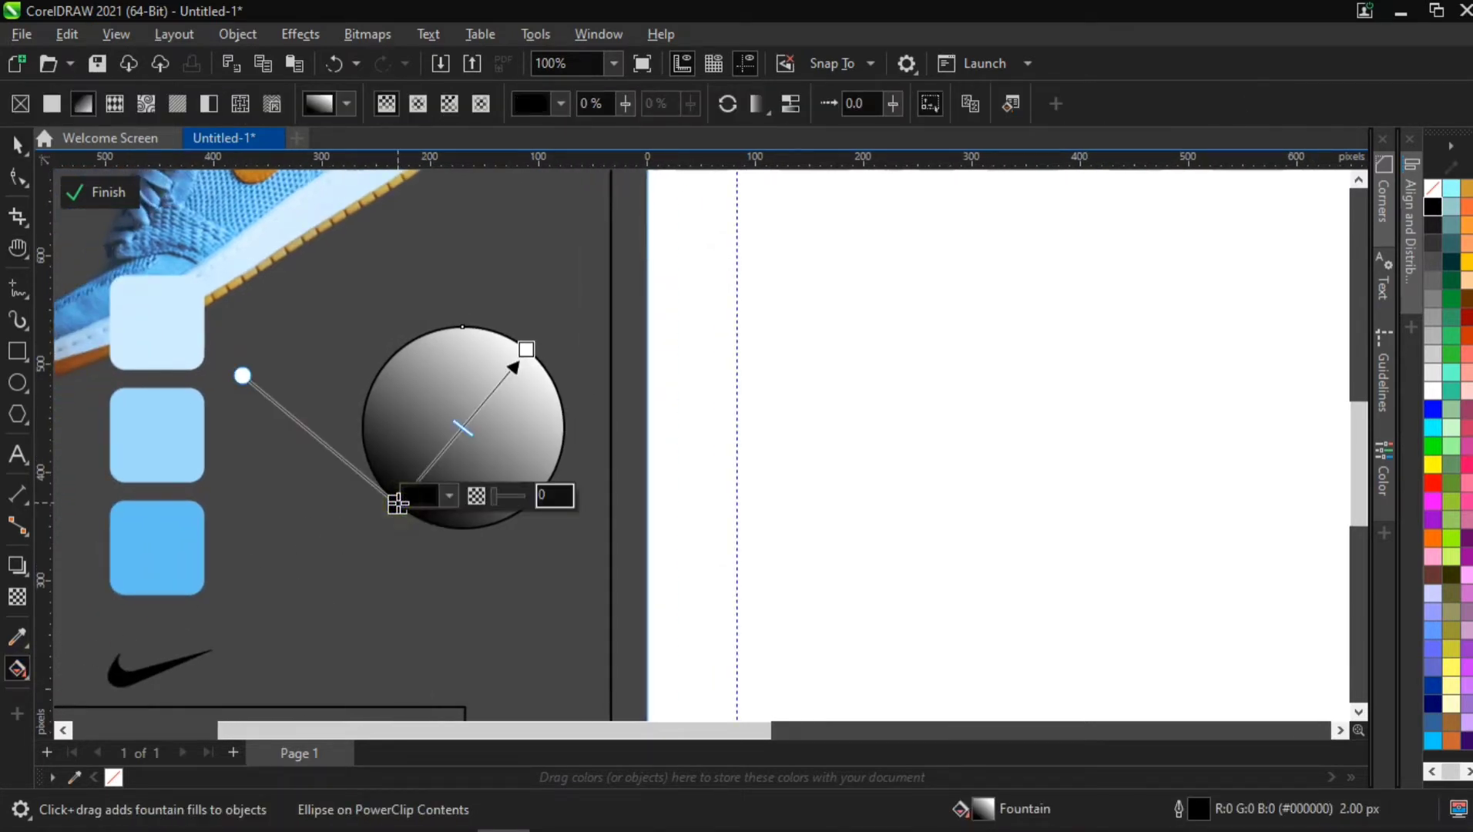
click(447, 497)
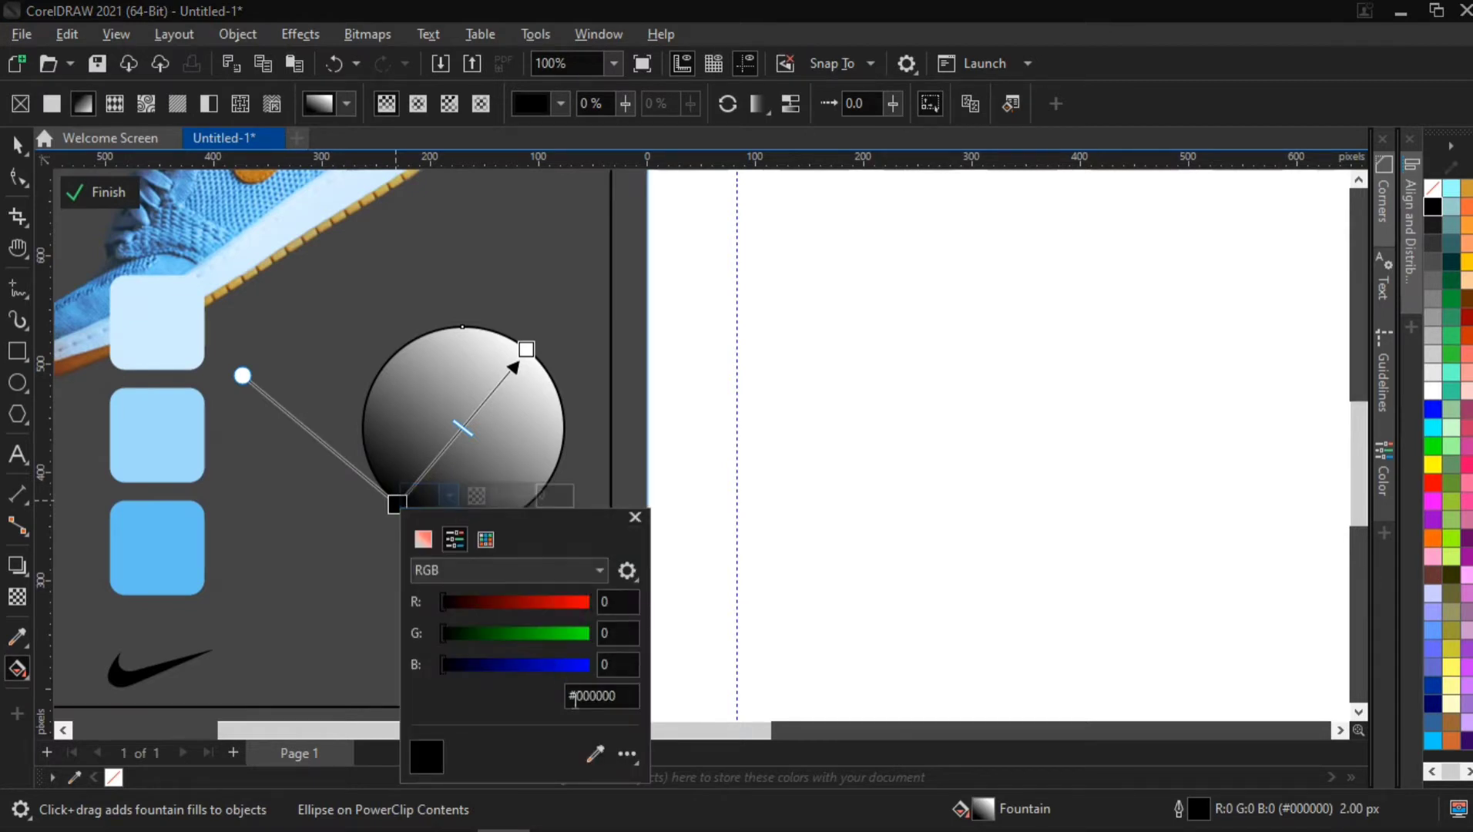
click(596, 754)
click(178, 317)
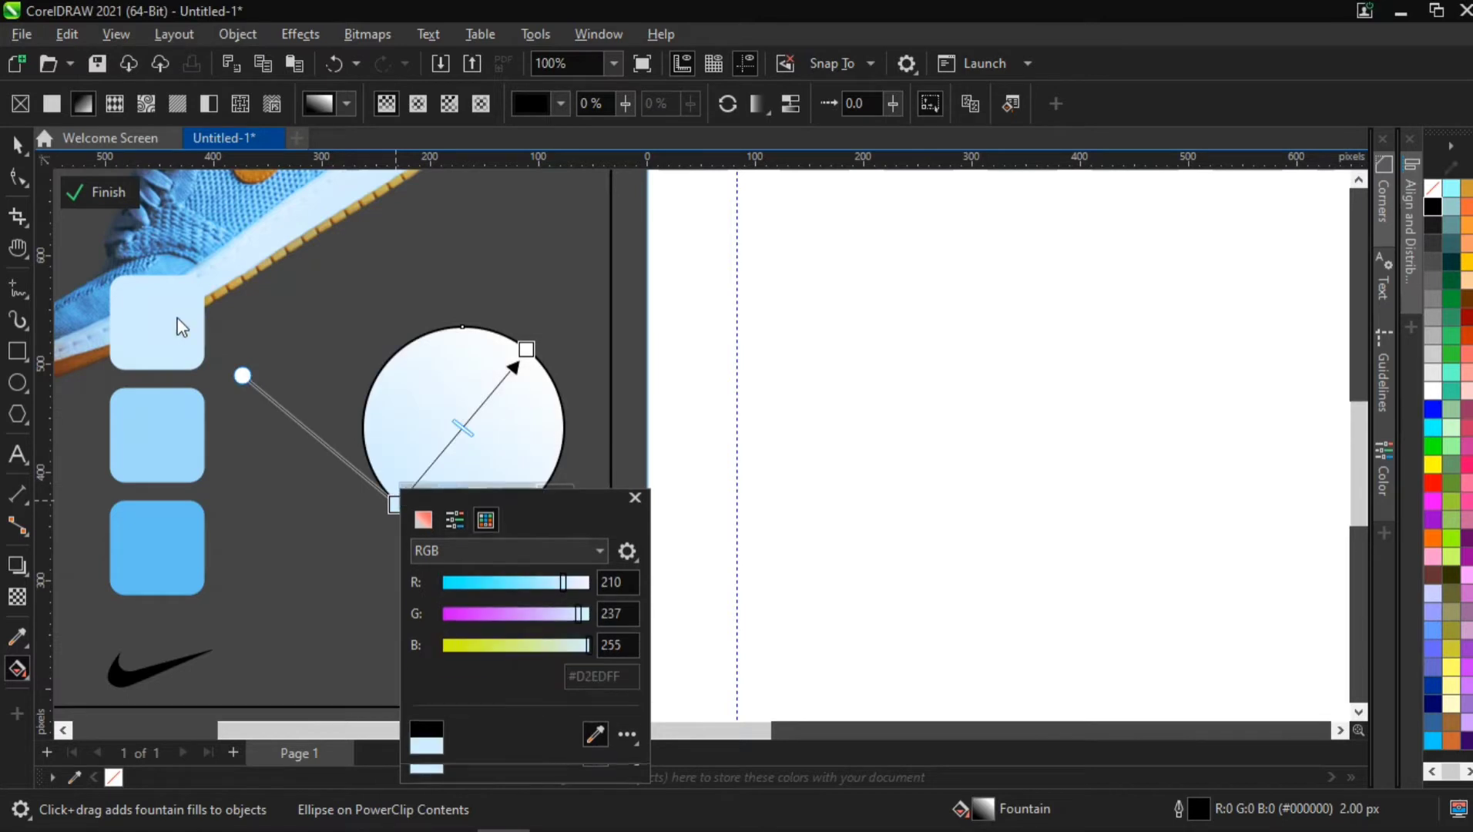
Step: Sample the middle blue swatch as the color of the circle gradient's upper-right end node
click(526, 349)
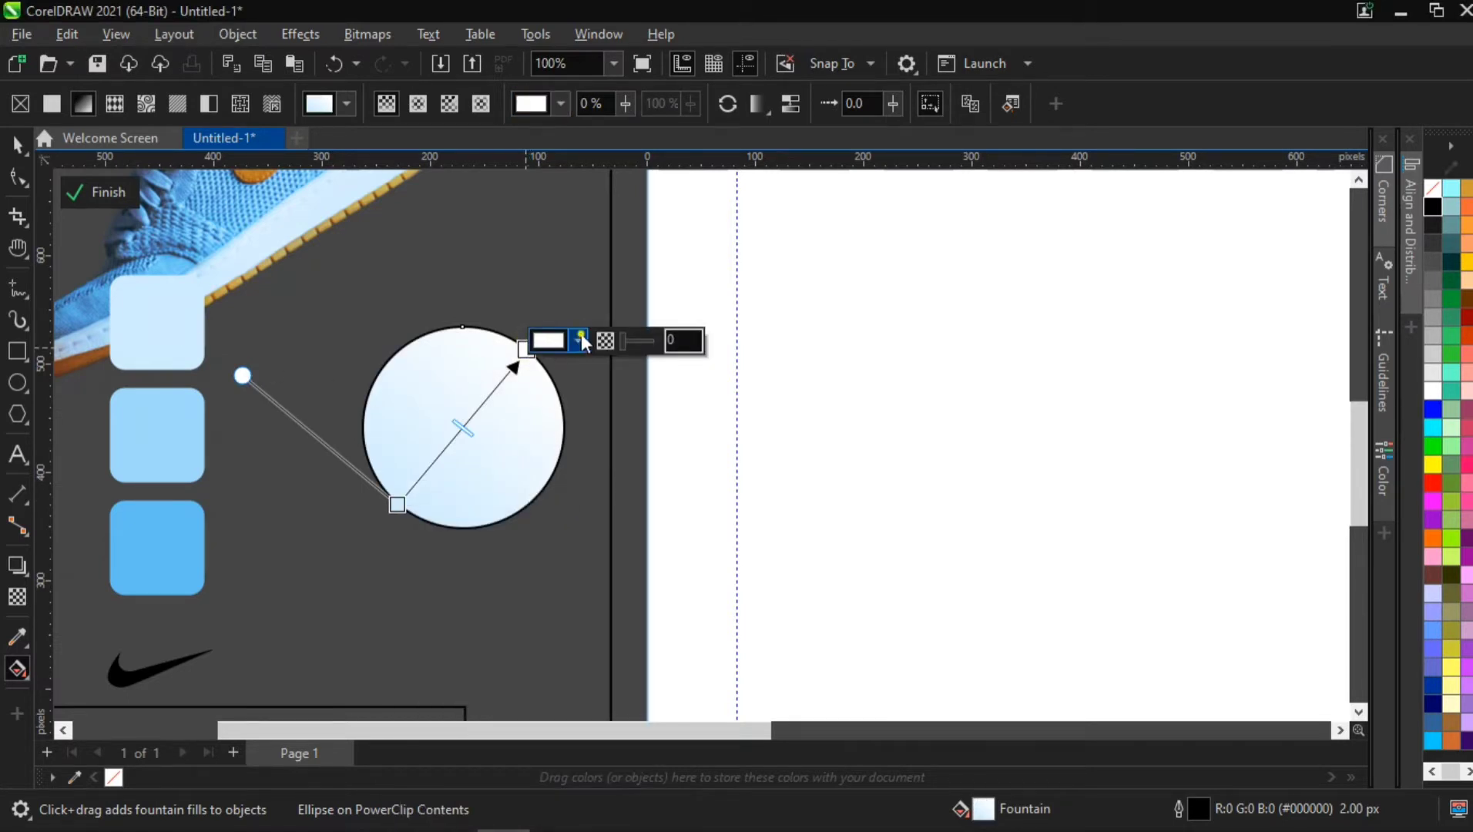
click(583, 342)
click(583, 384)
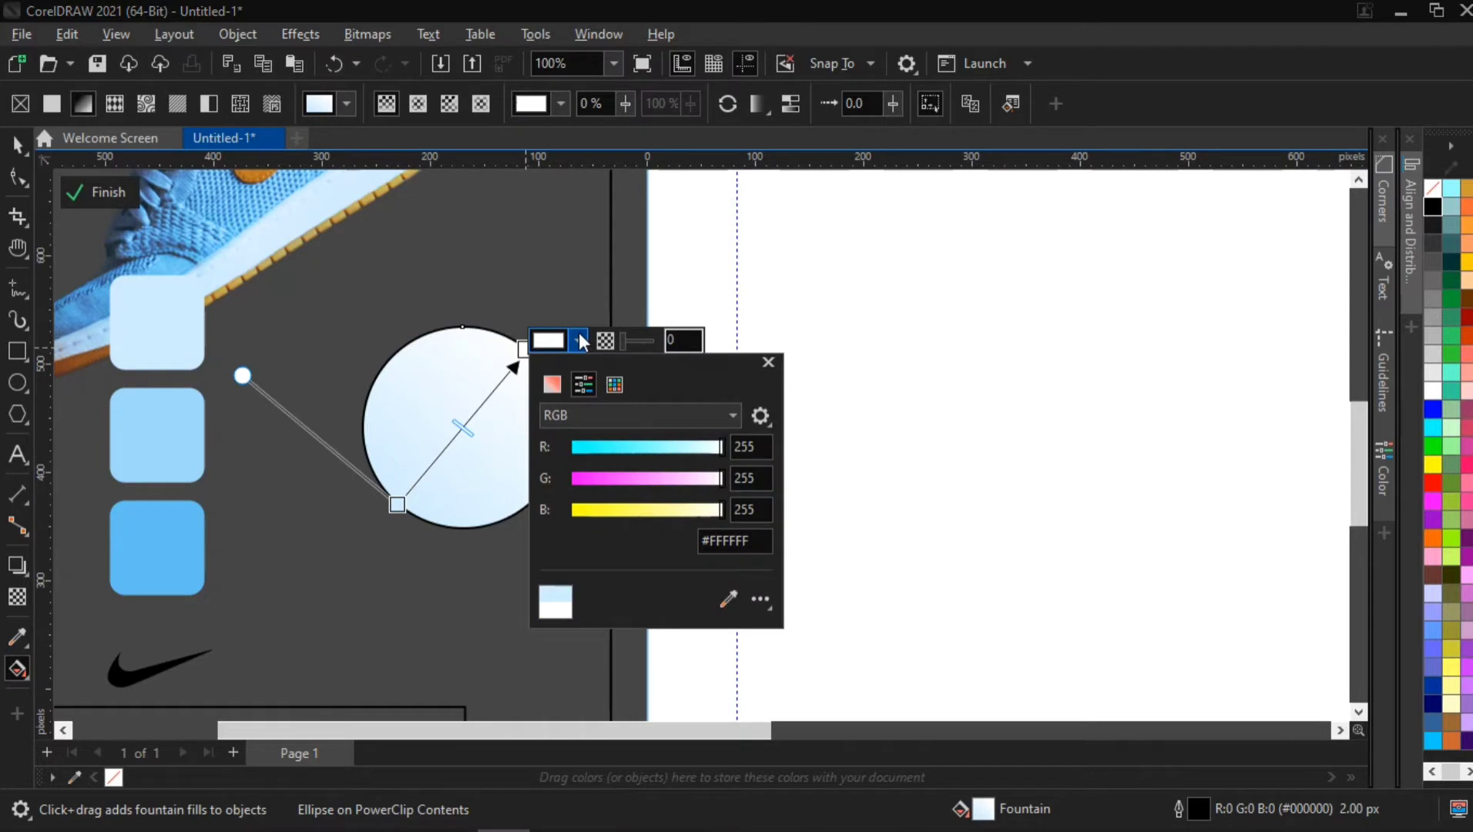
click(727, 599)
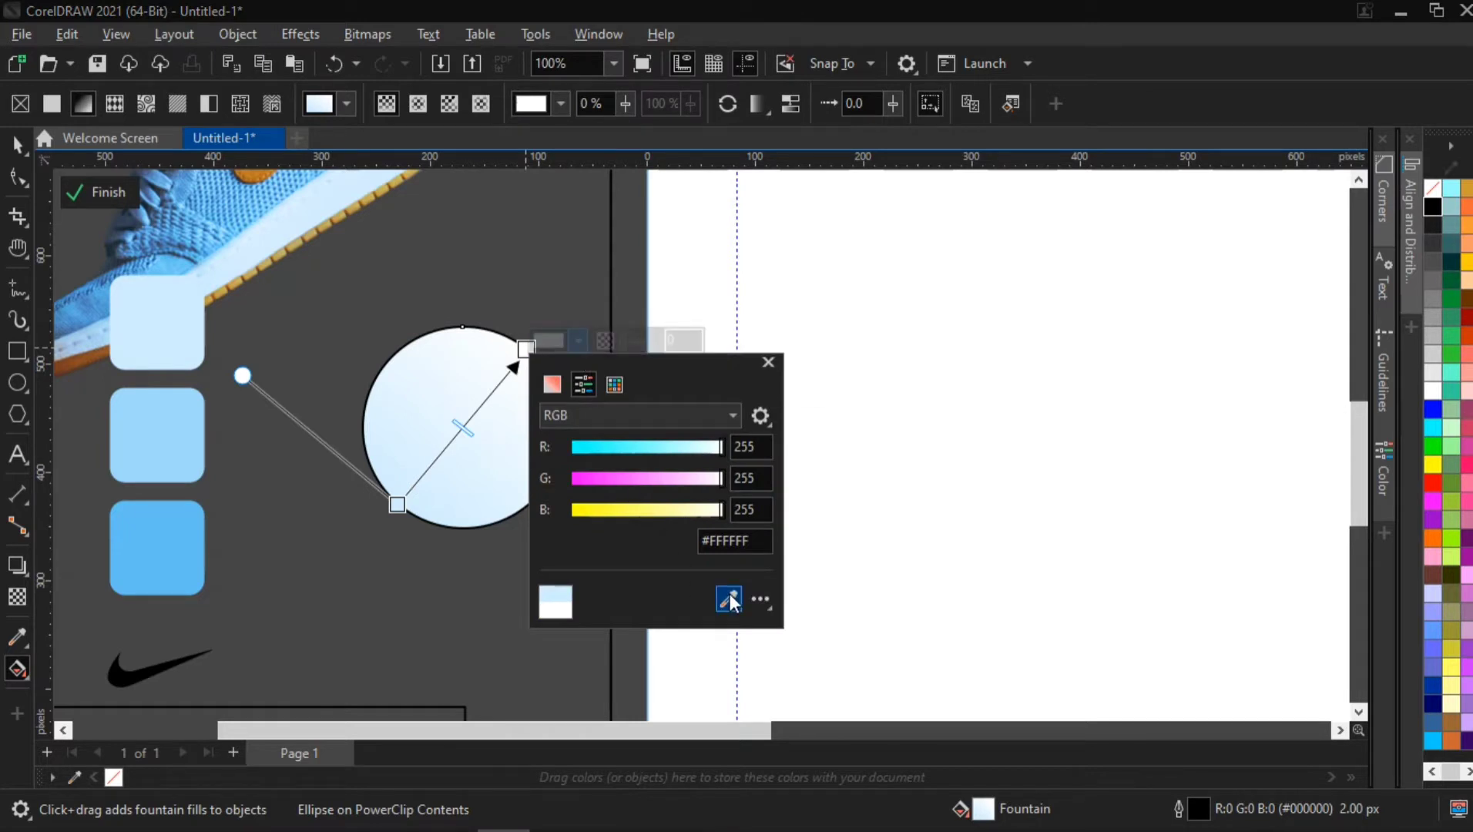
click(163, 422)
click(459, 277)
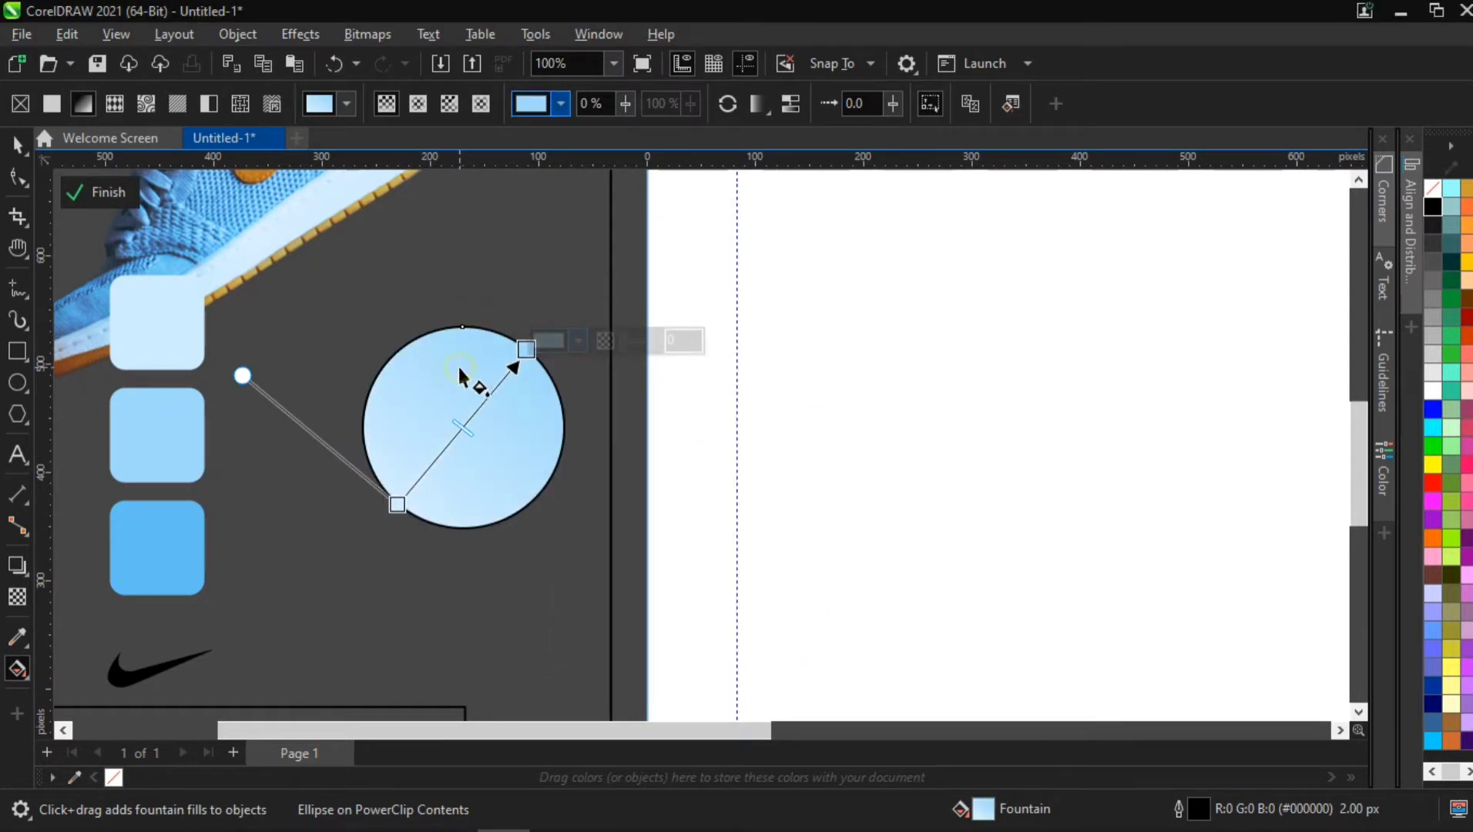
Step: Remove the circle's outline and move the circle slightly up and to the left, beside the swatches
key(space)
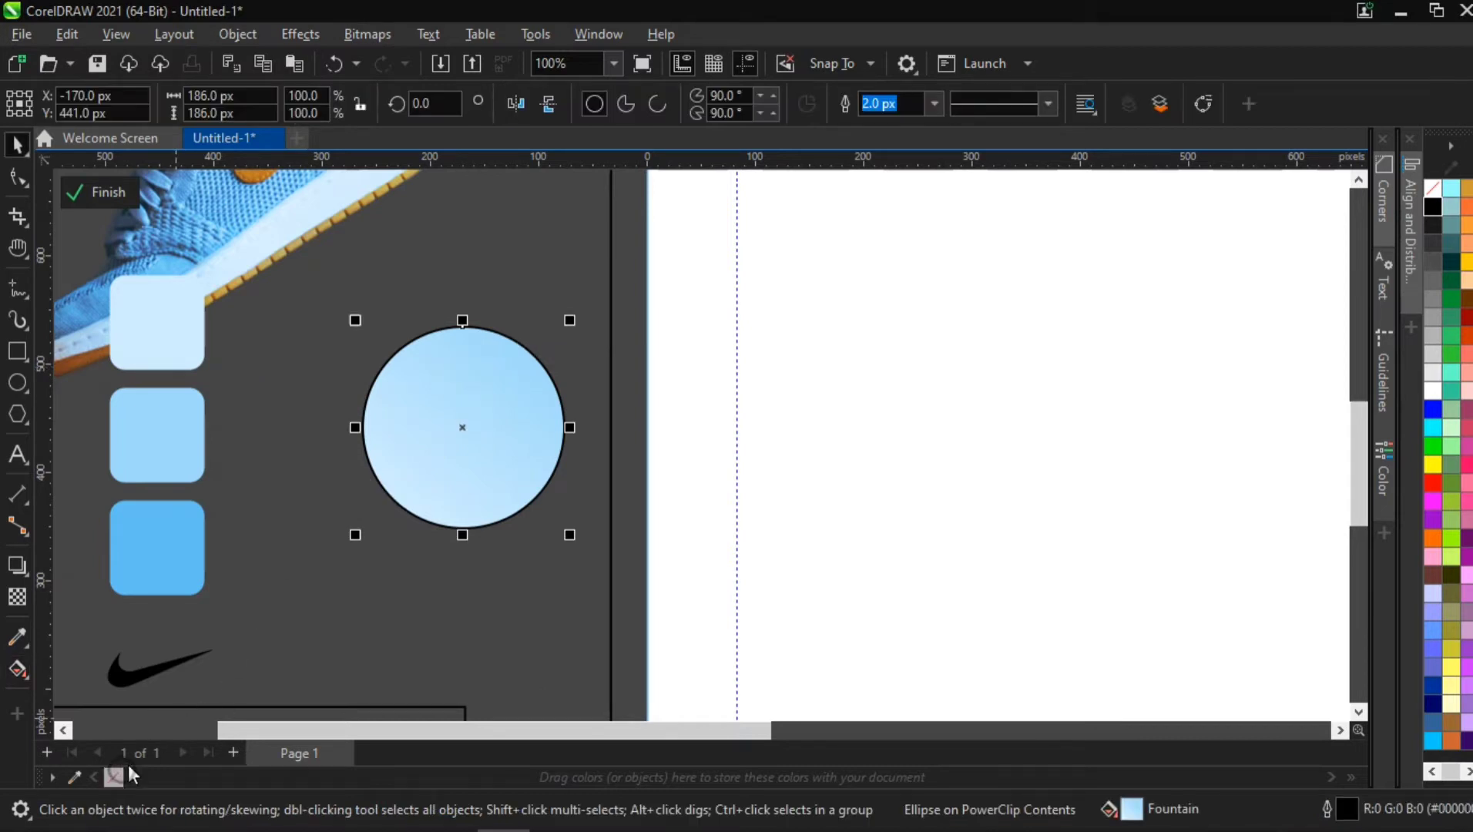
right_click(122, 773)
click(267, 475)
scroll(271, 471, down, 2)
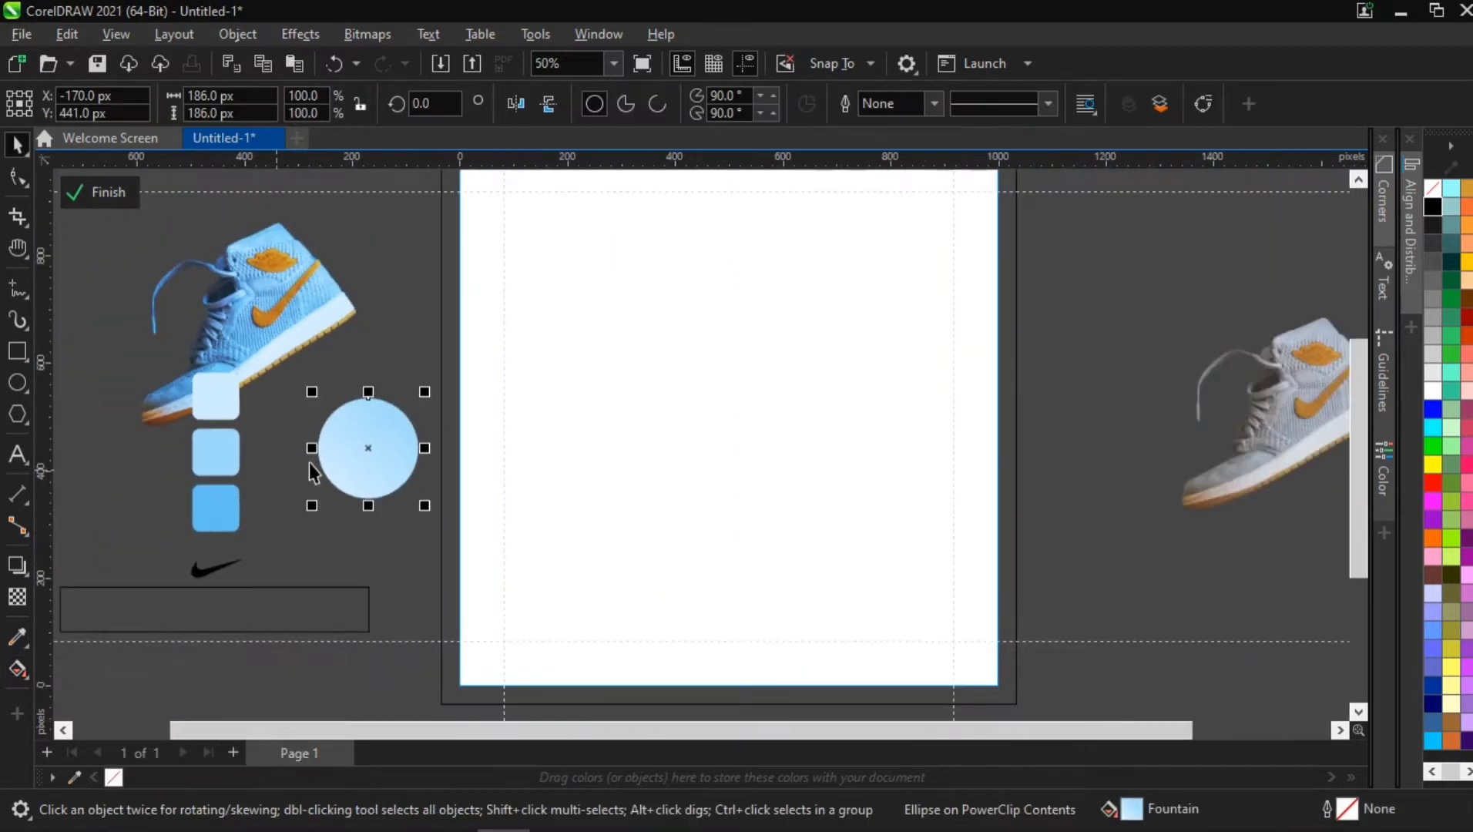
mouse_move(381, 424)
mouse_down()
mouse_move(388, 411)
mouse_move(367, 422)
mouse_up()
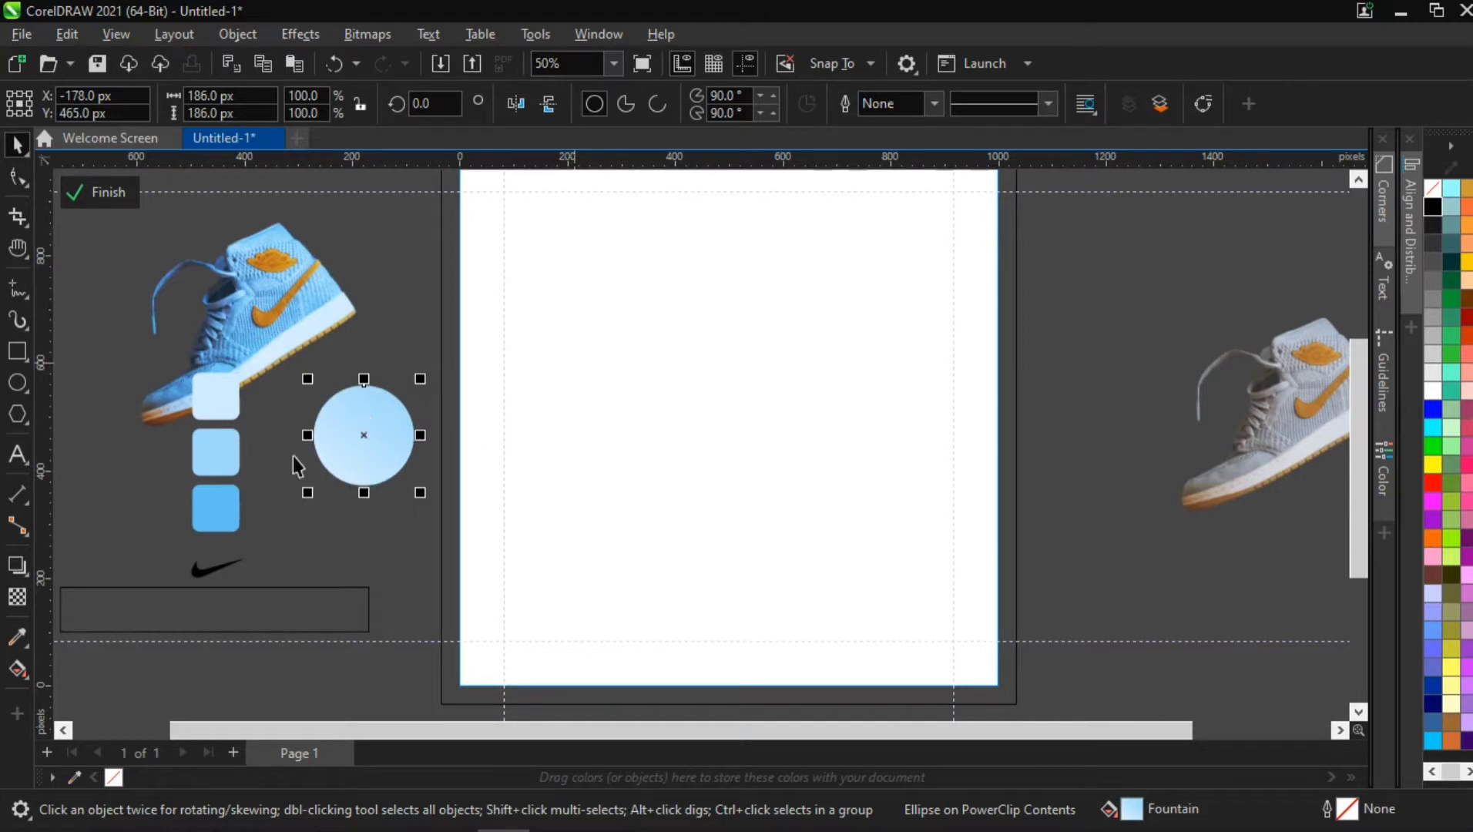
Step: Copy the circle's fountain fill to the large square and remove the square's outline
click(371, 417)
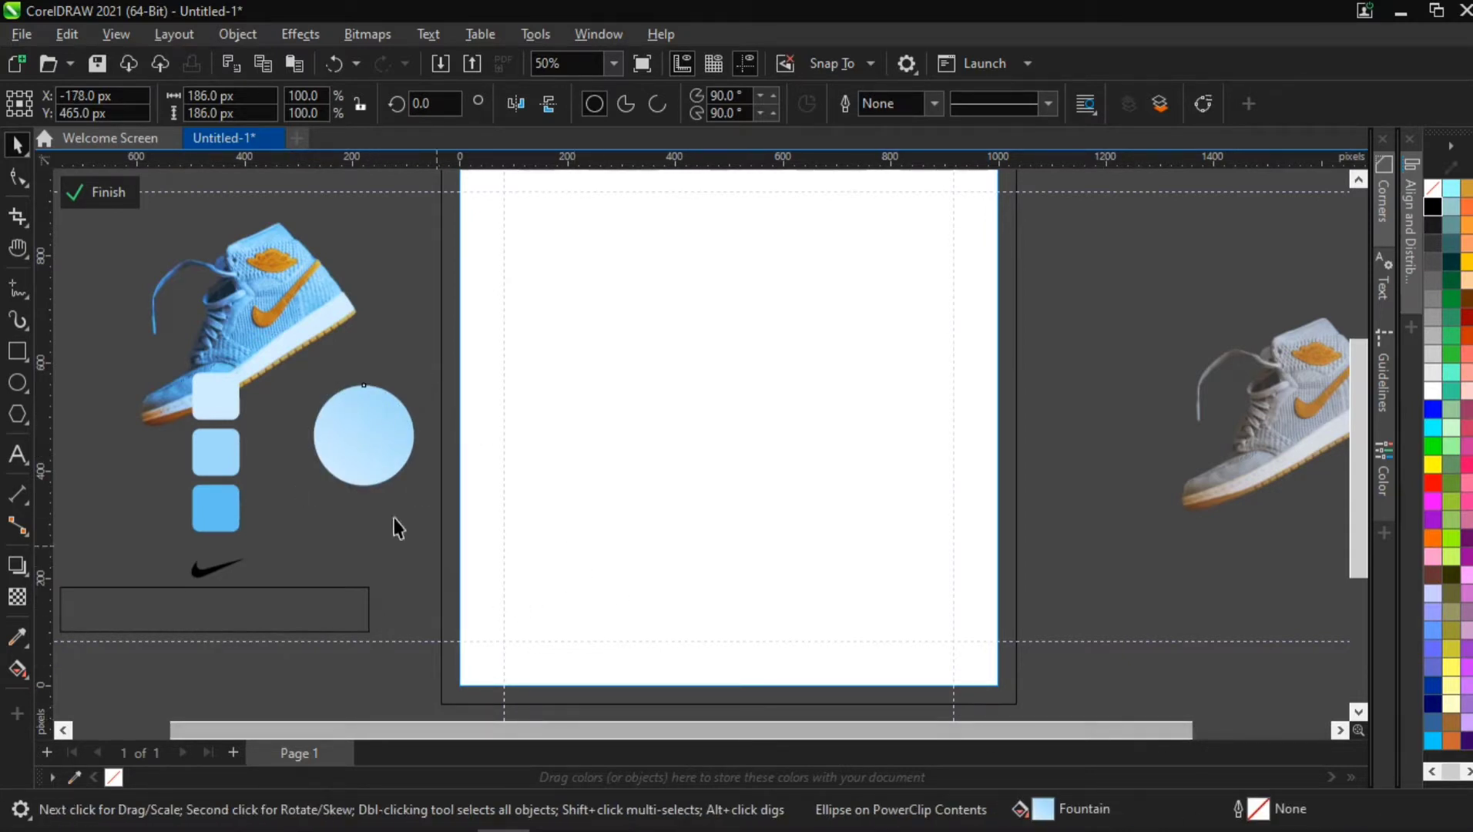
click(390, 467)
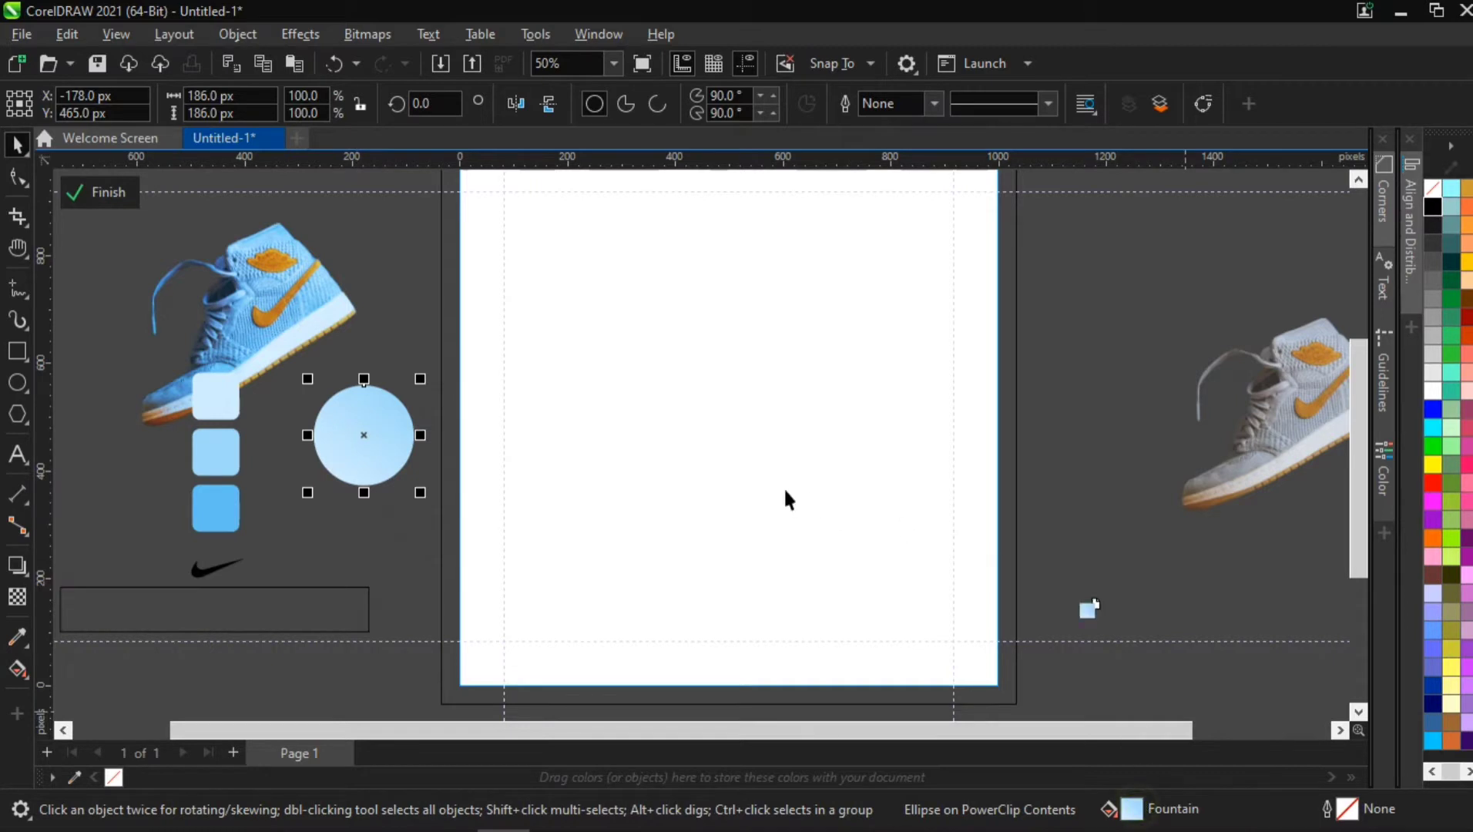
drag(786, 497, 774, 483)
click(783, 454)
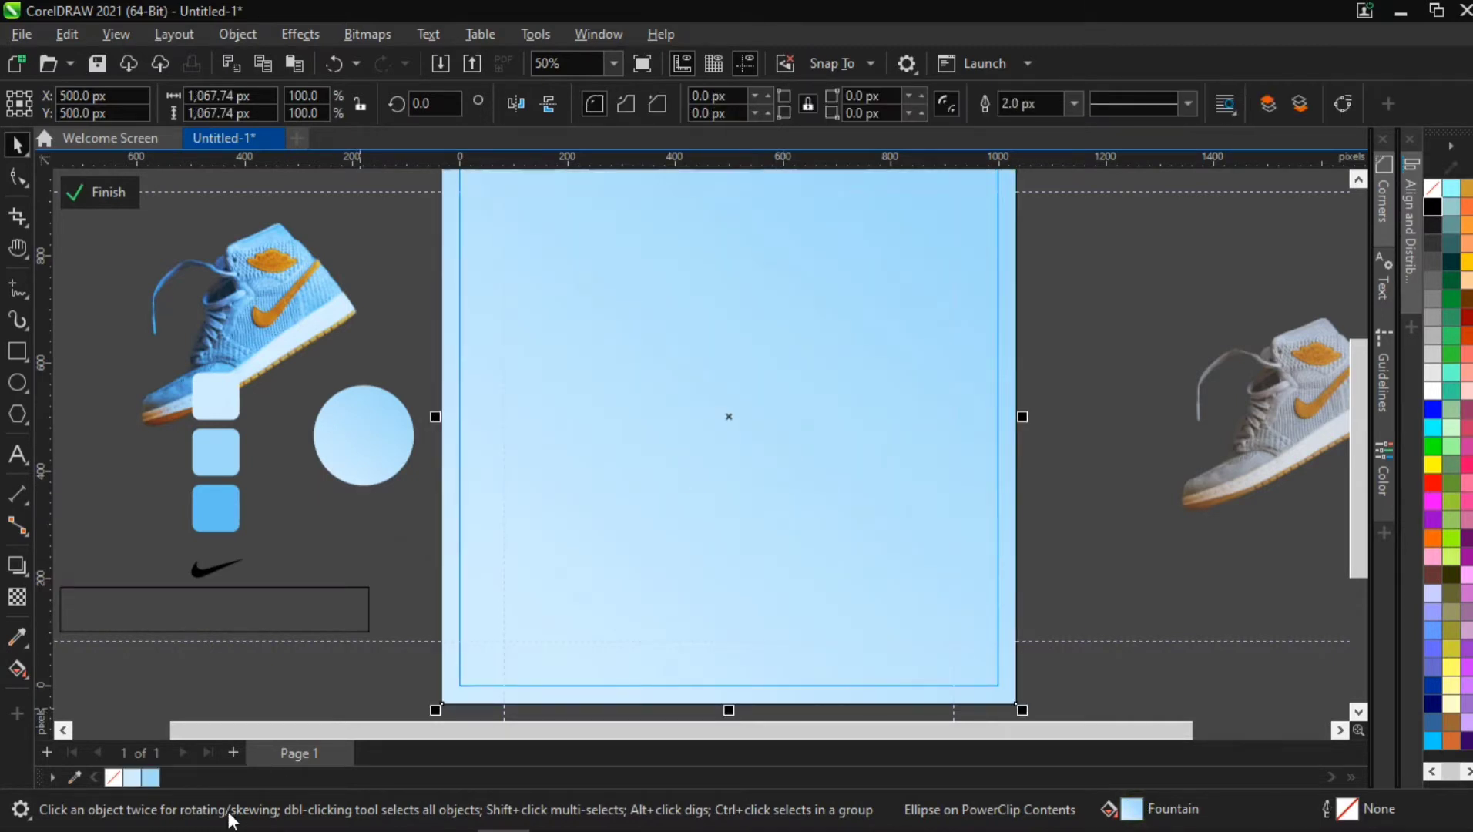
right_click(113, 780)
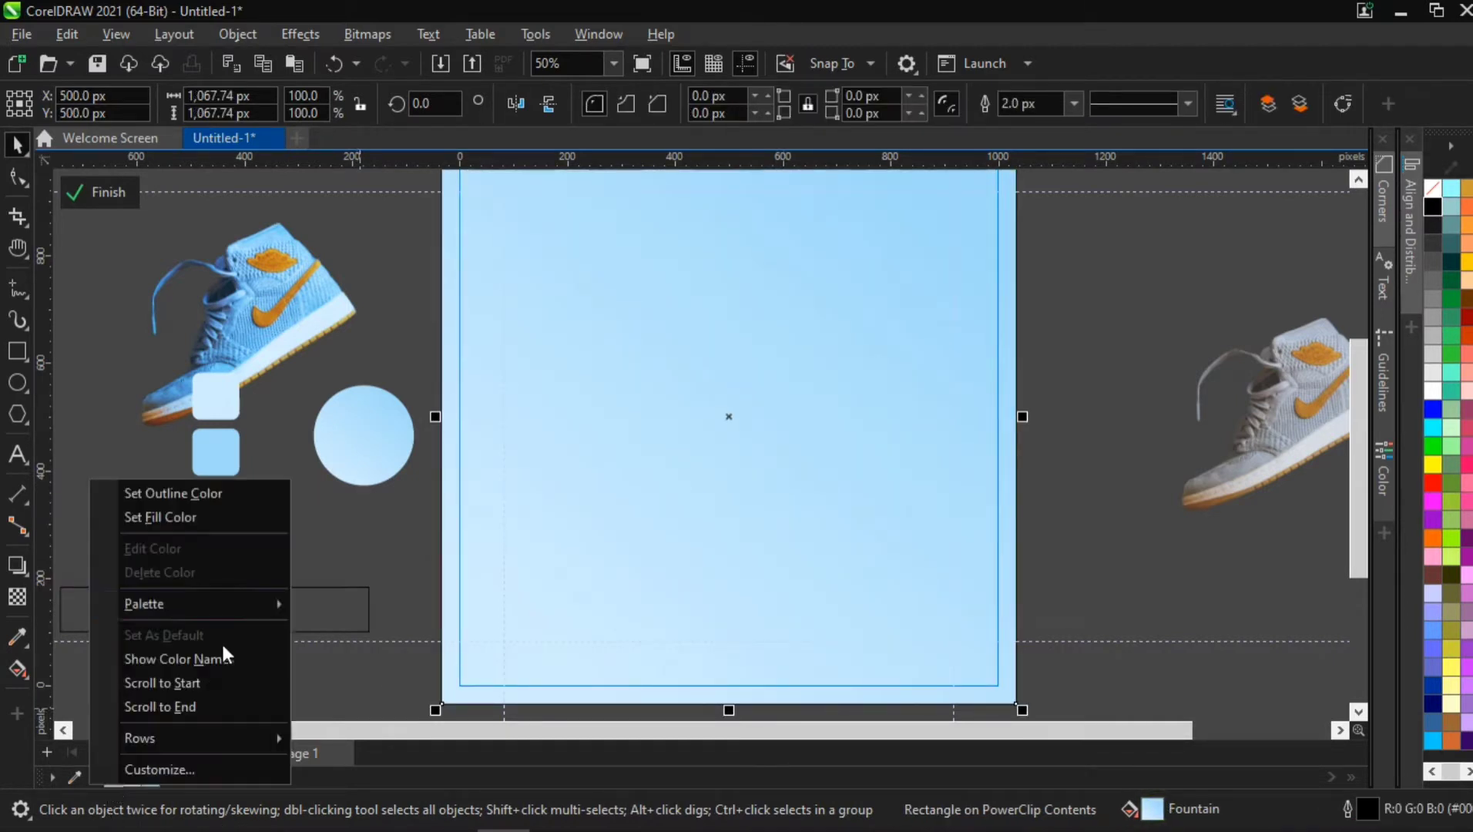
click(232, 496)
Step: Move the margin strip from below the swoosh to above the grey shoe on the page's right side
scroll(651, 424, down, 1)
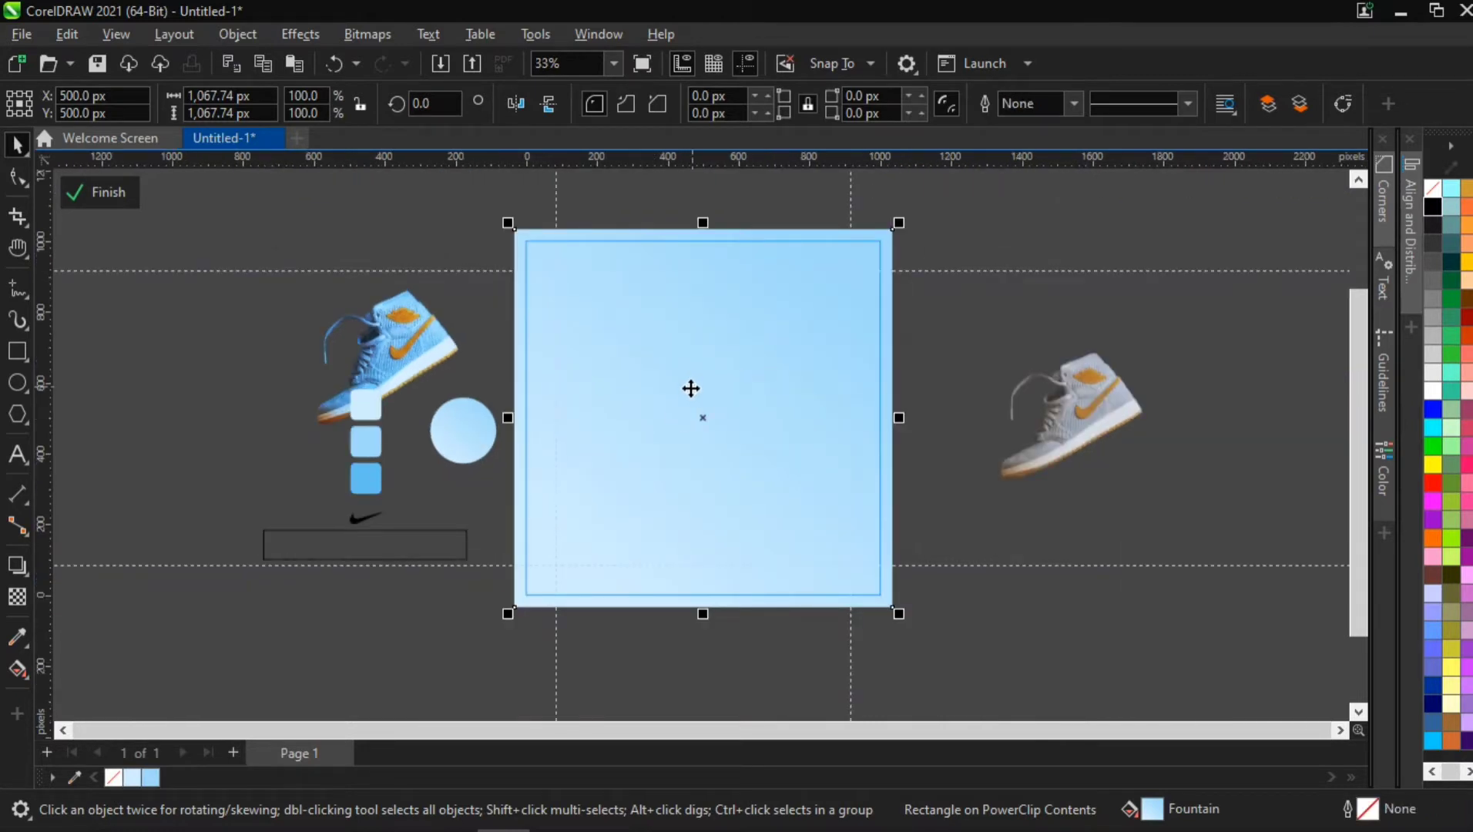
scroll(483, 456, up, 1)
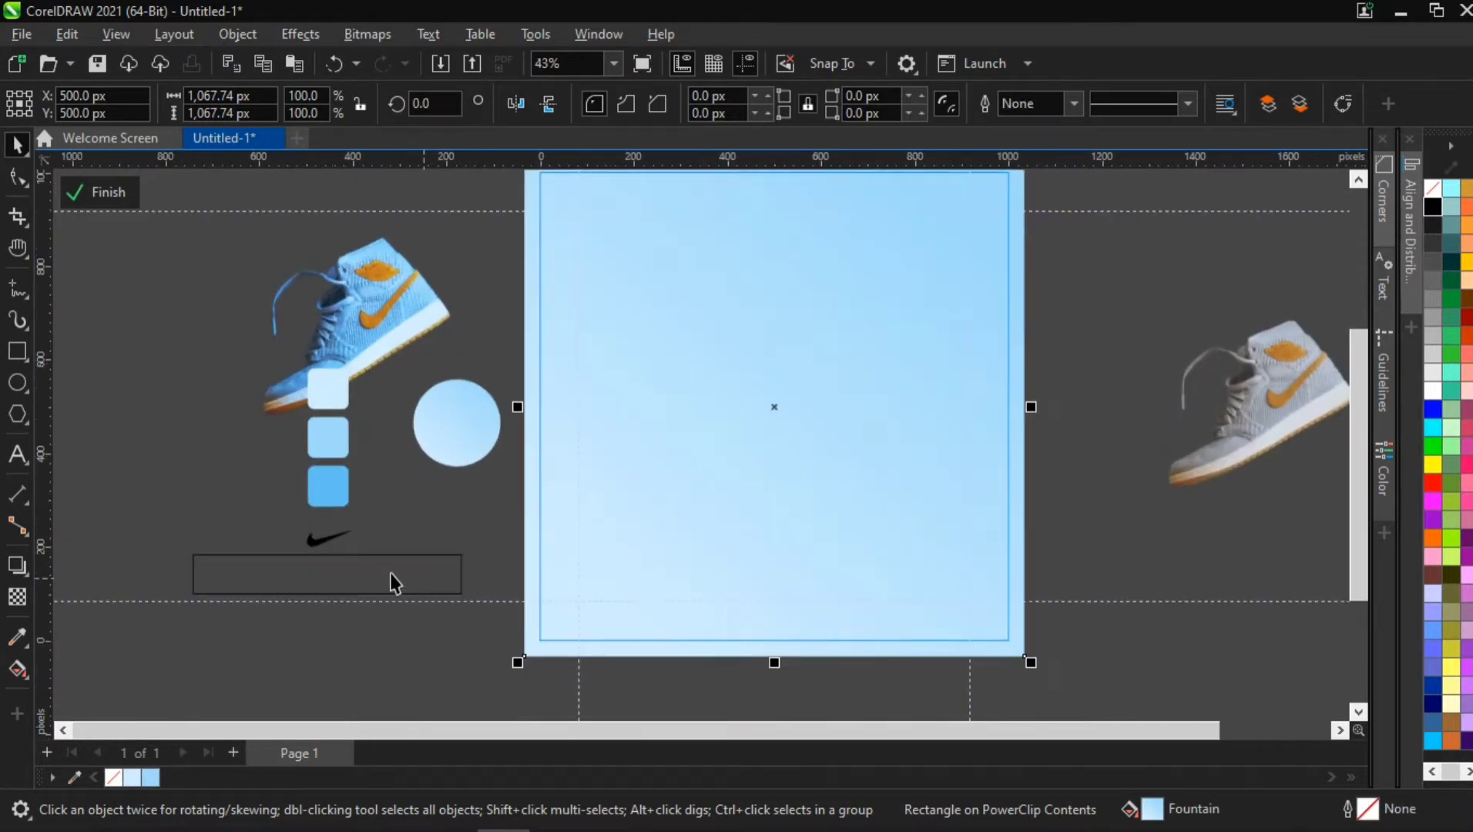
drag(388, 583, 1301, 251)
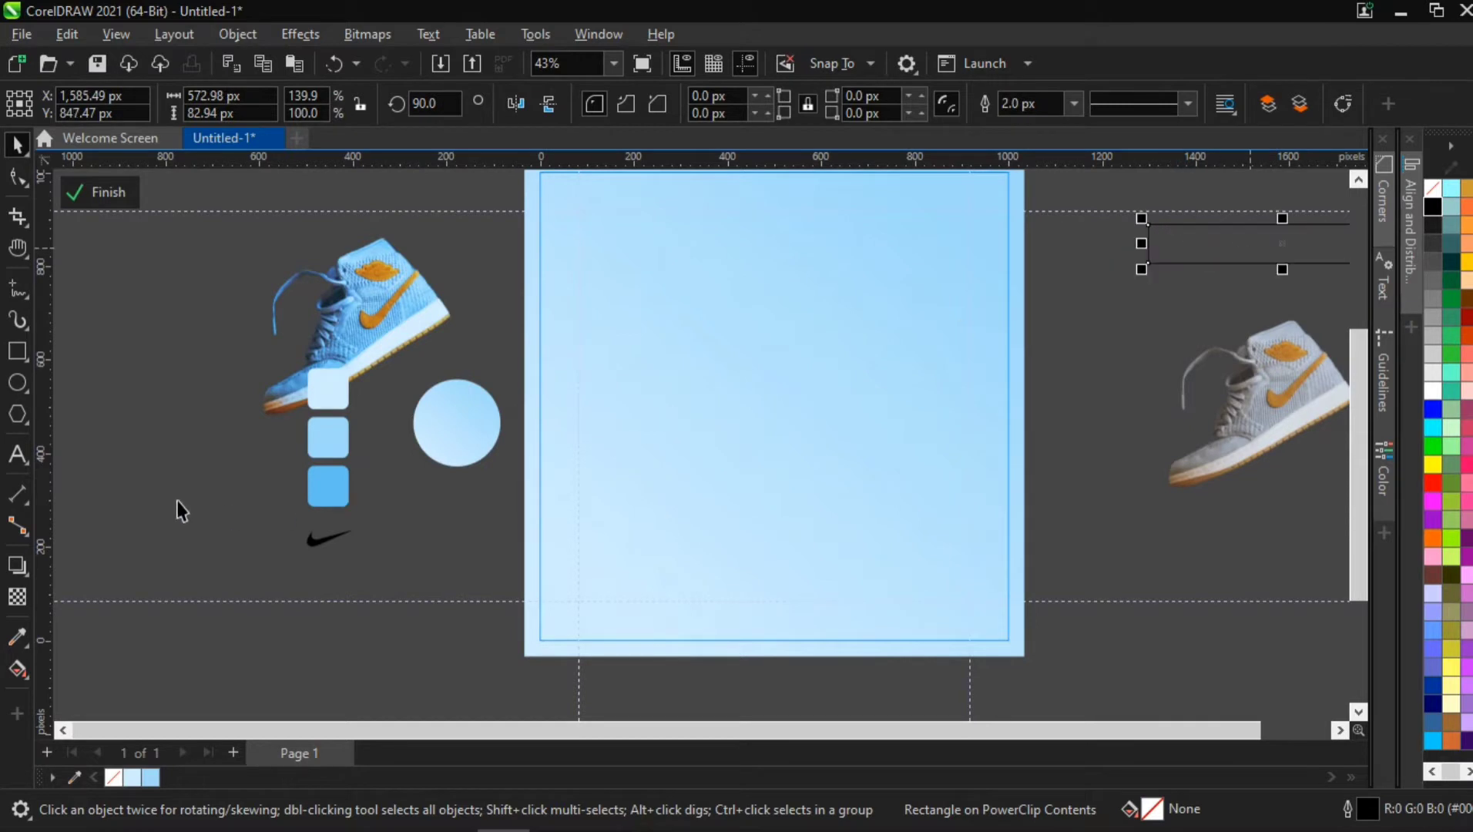
Step: Add the artistic text JUST DO IT on two lines below the swoosh
click(17, 456)
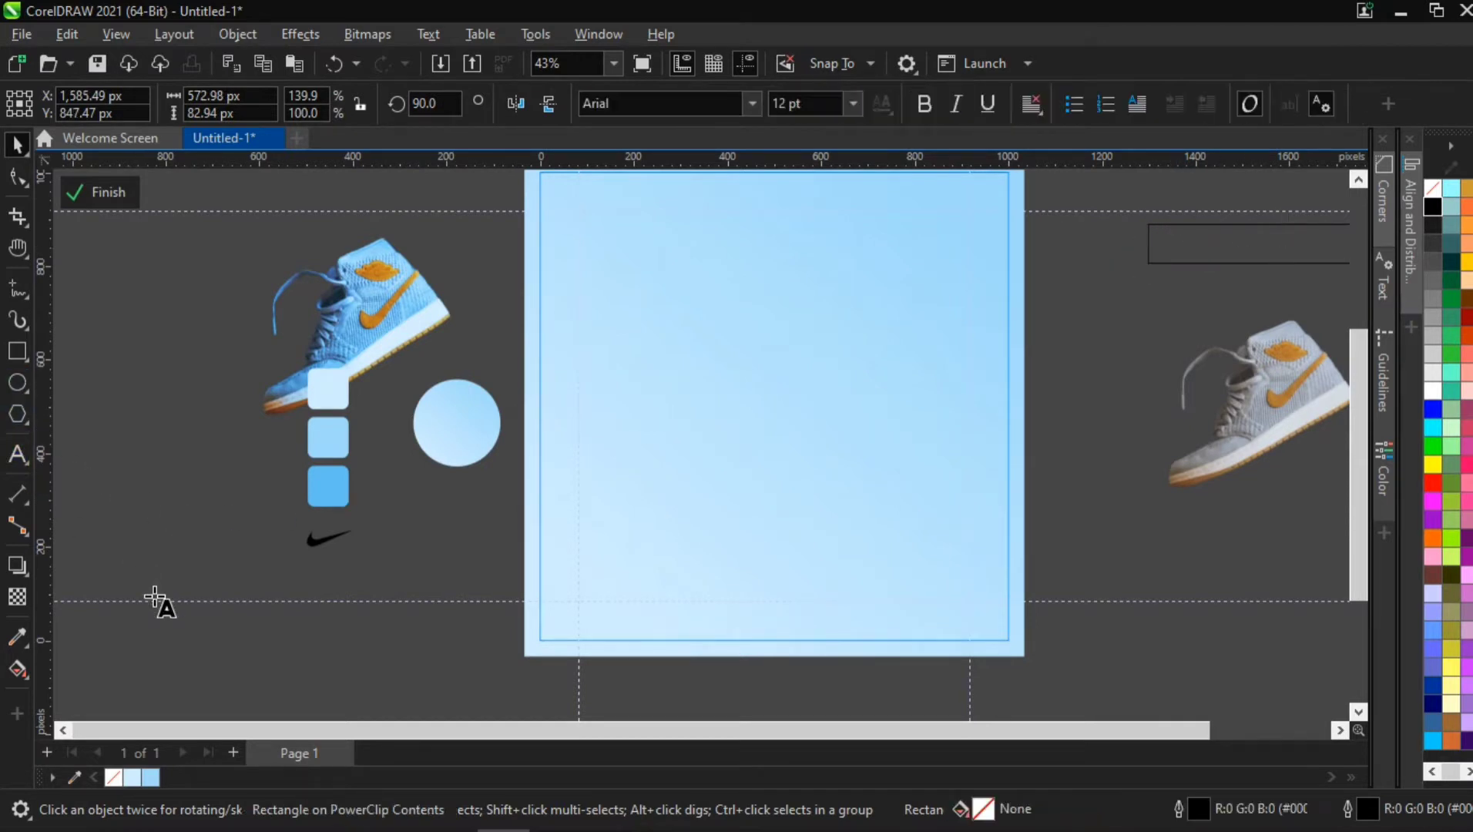
click(180, 609)
text(JUST)
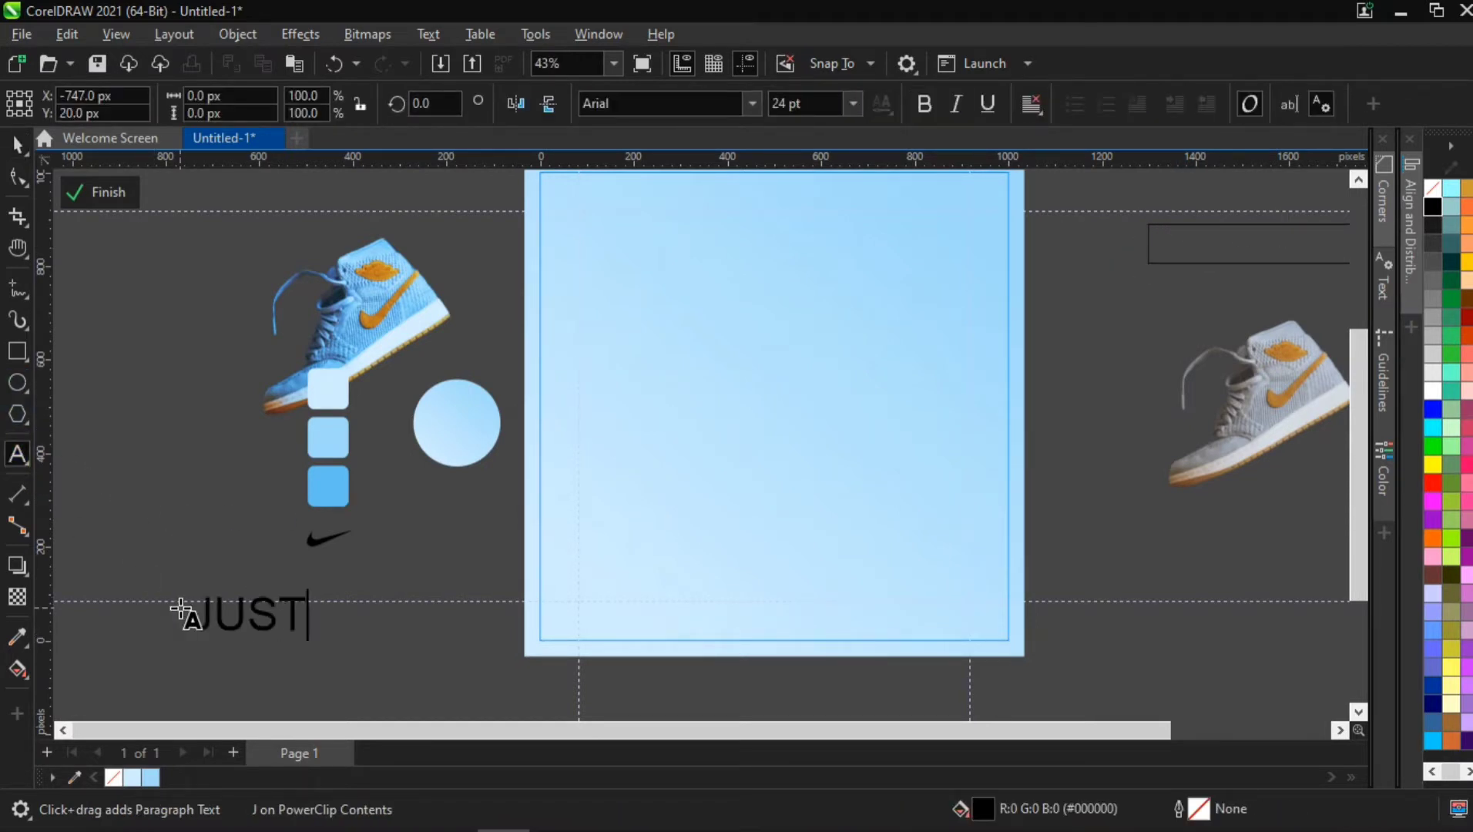
key(Return)
text(DO IT)
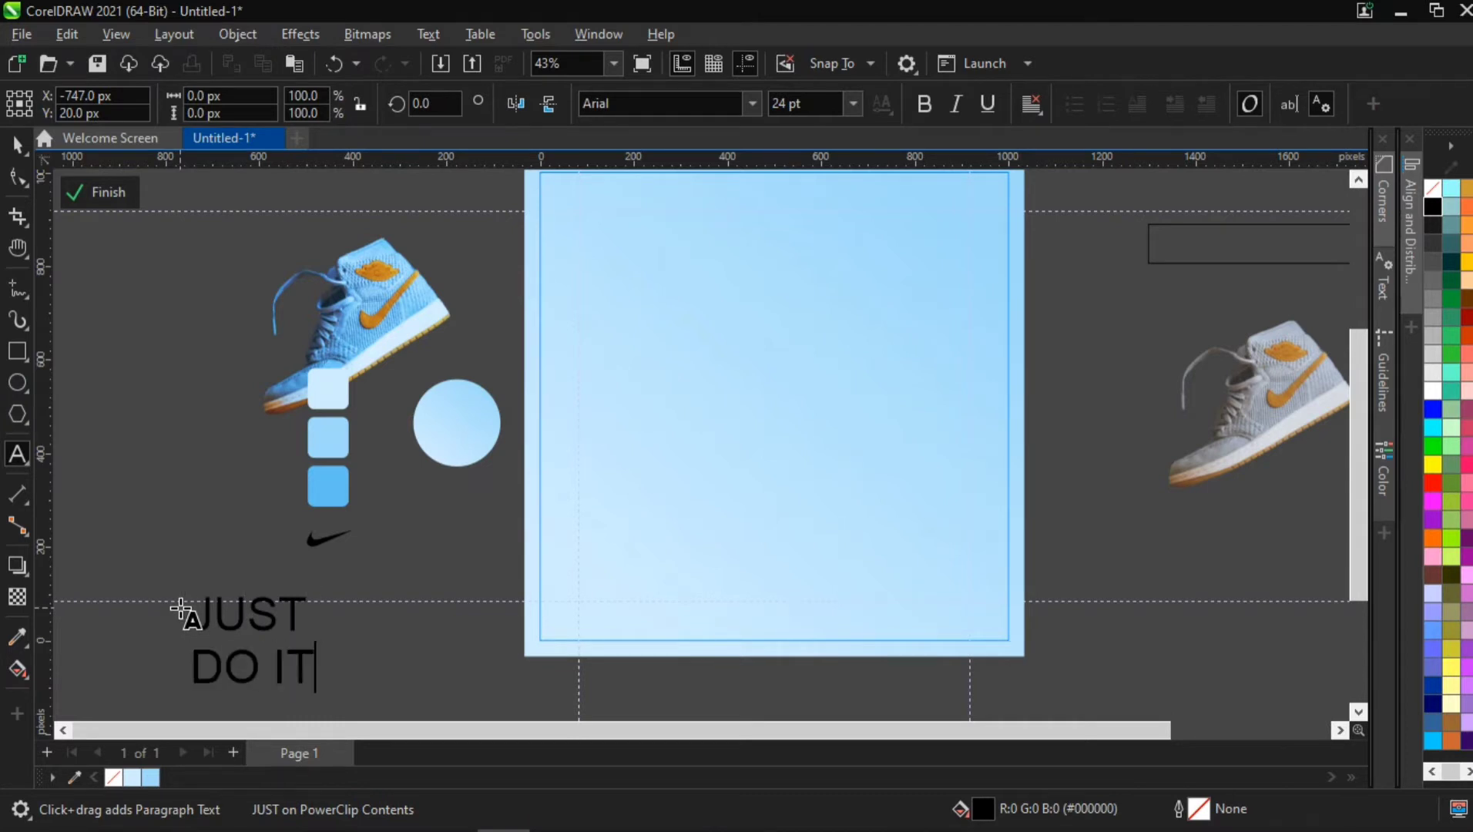
key(Escape)
click(17, 144)
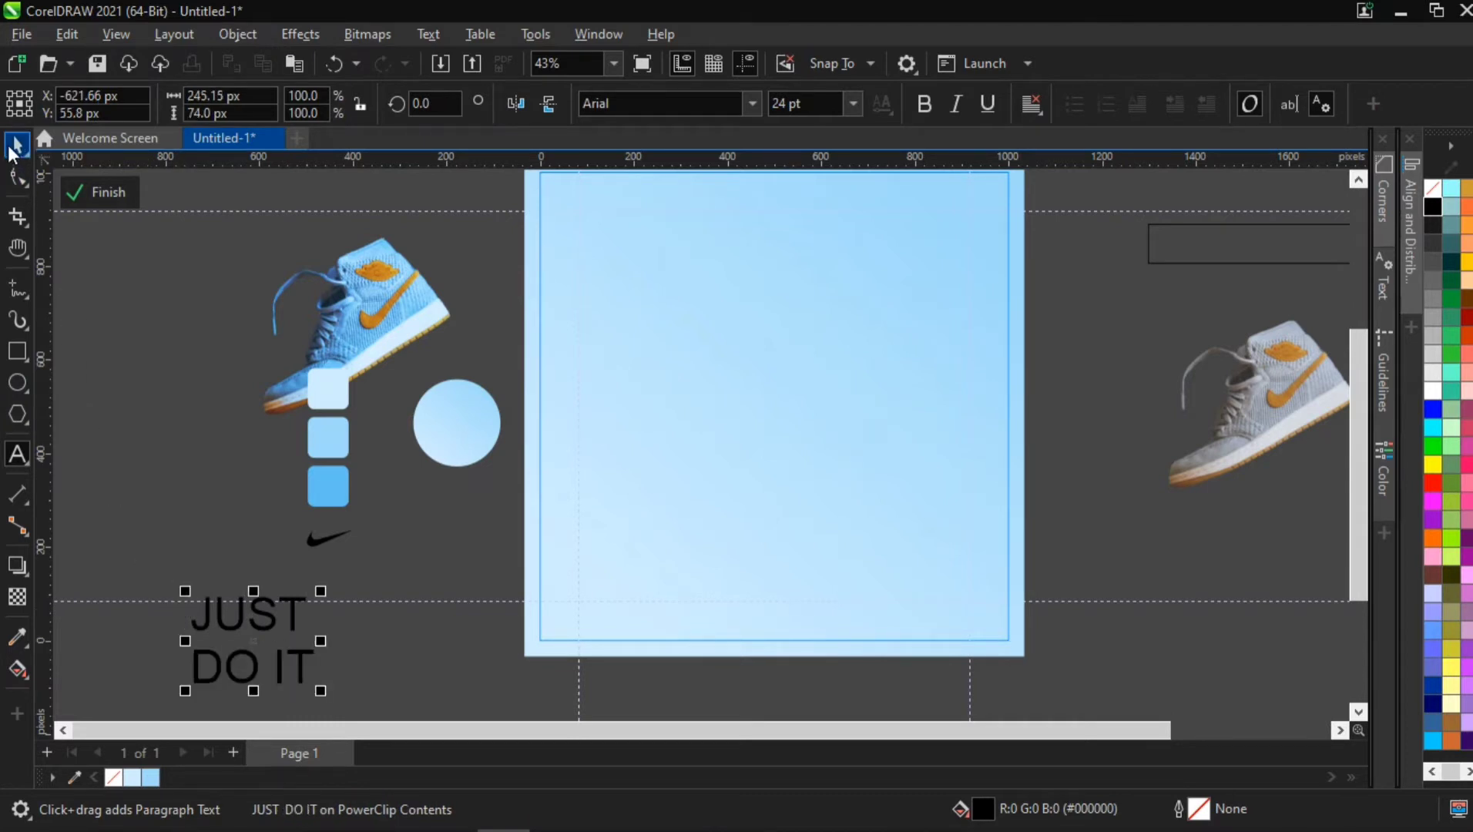
Step: Move the JUST DO IT text onto the blue square and enlarge it to about 33.5 pt
drag(282, 627, 767, 318)
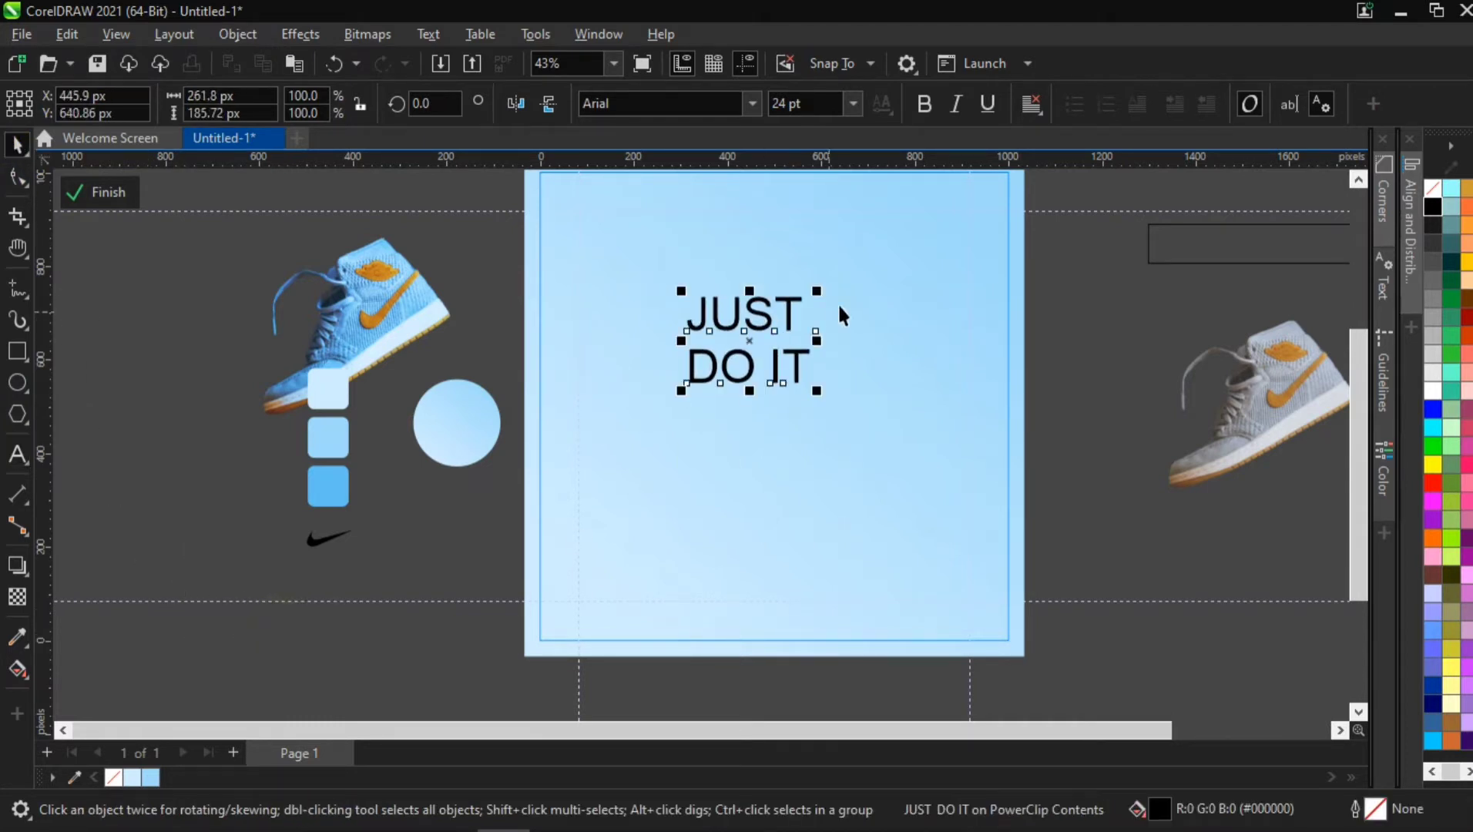
scroll(941, 223, up, 2)
drag(747, 479, 841, 520)
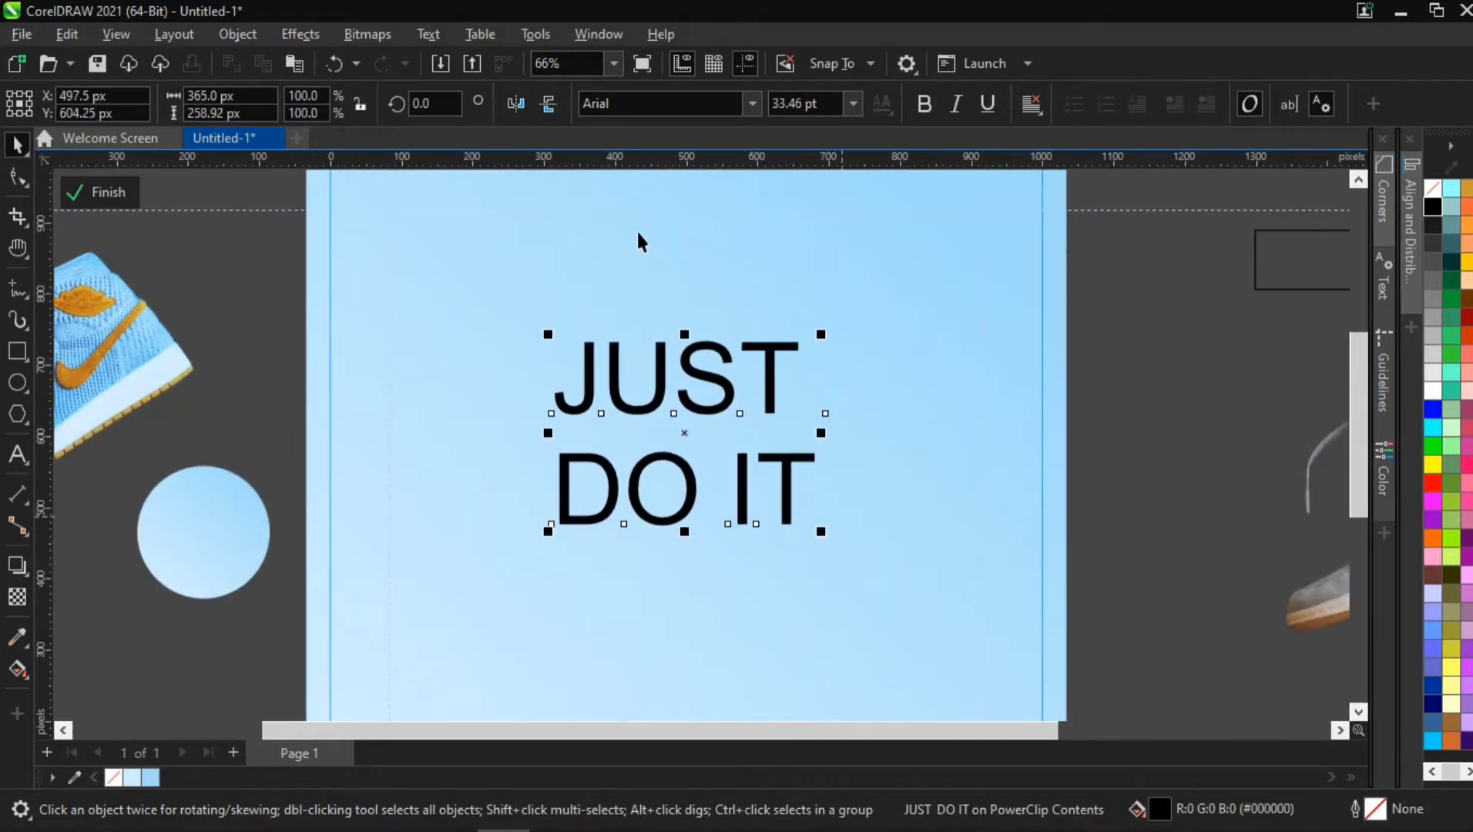
Step: Set the font of the JUST DO IT text to Futura Extra Black Condensed
click(744, 103)
click(755, 100)
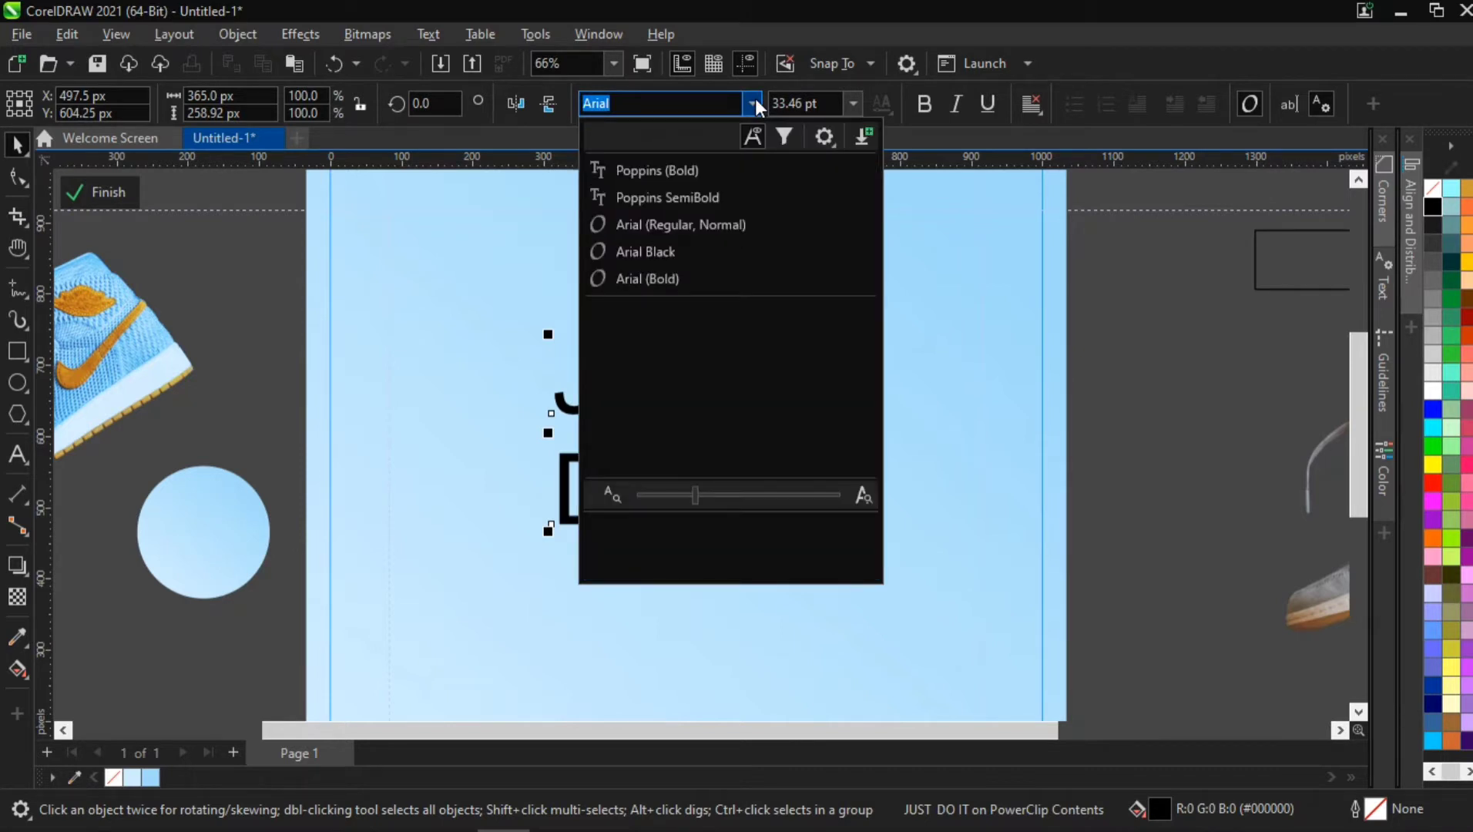
text(futura)
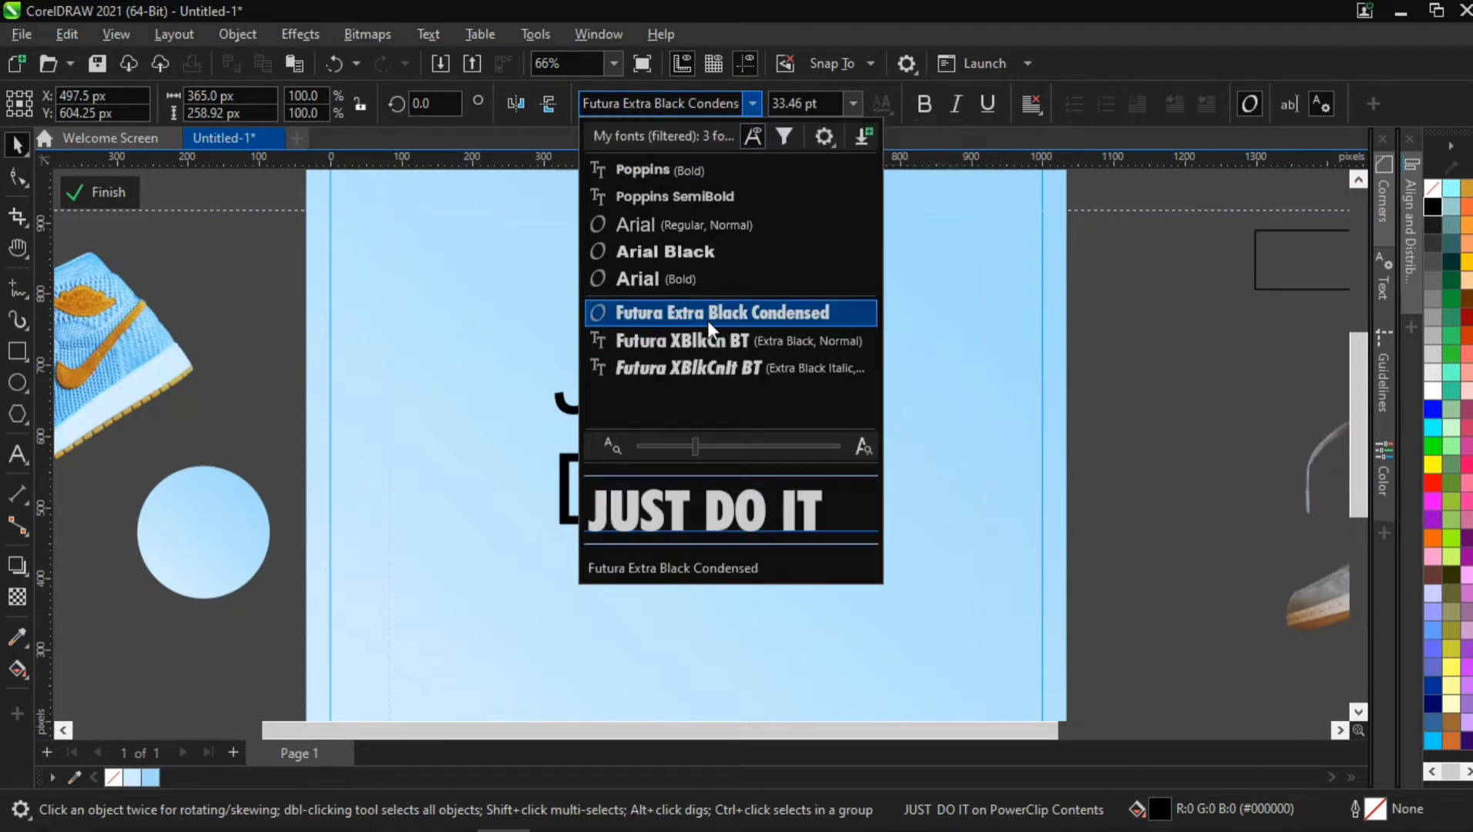
click(813, 312)
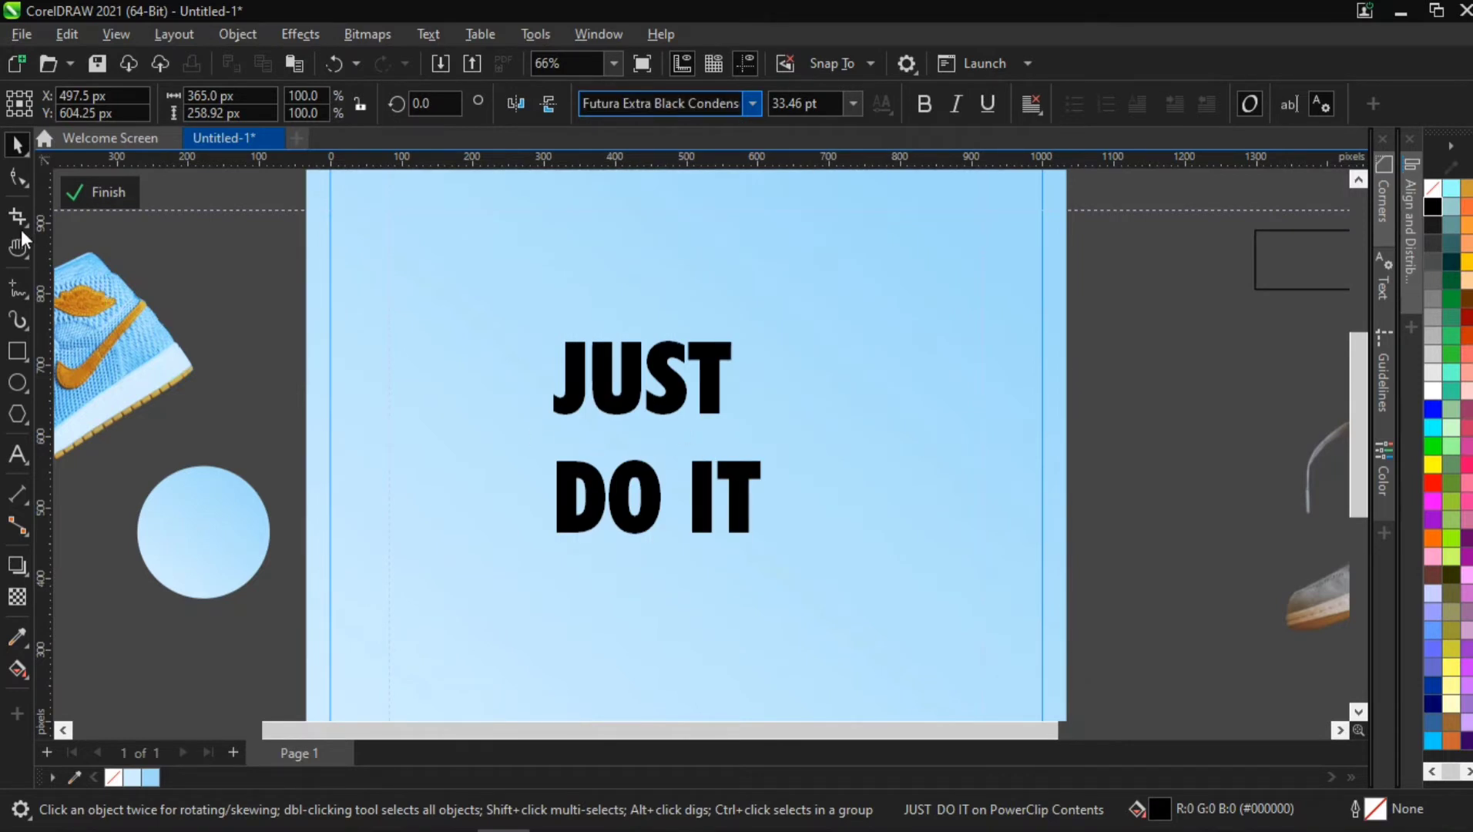
Step: Tighten the line spacing between JUST and DO IT and center-align the two lines
click(16, 179)
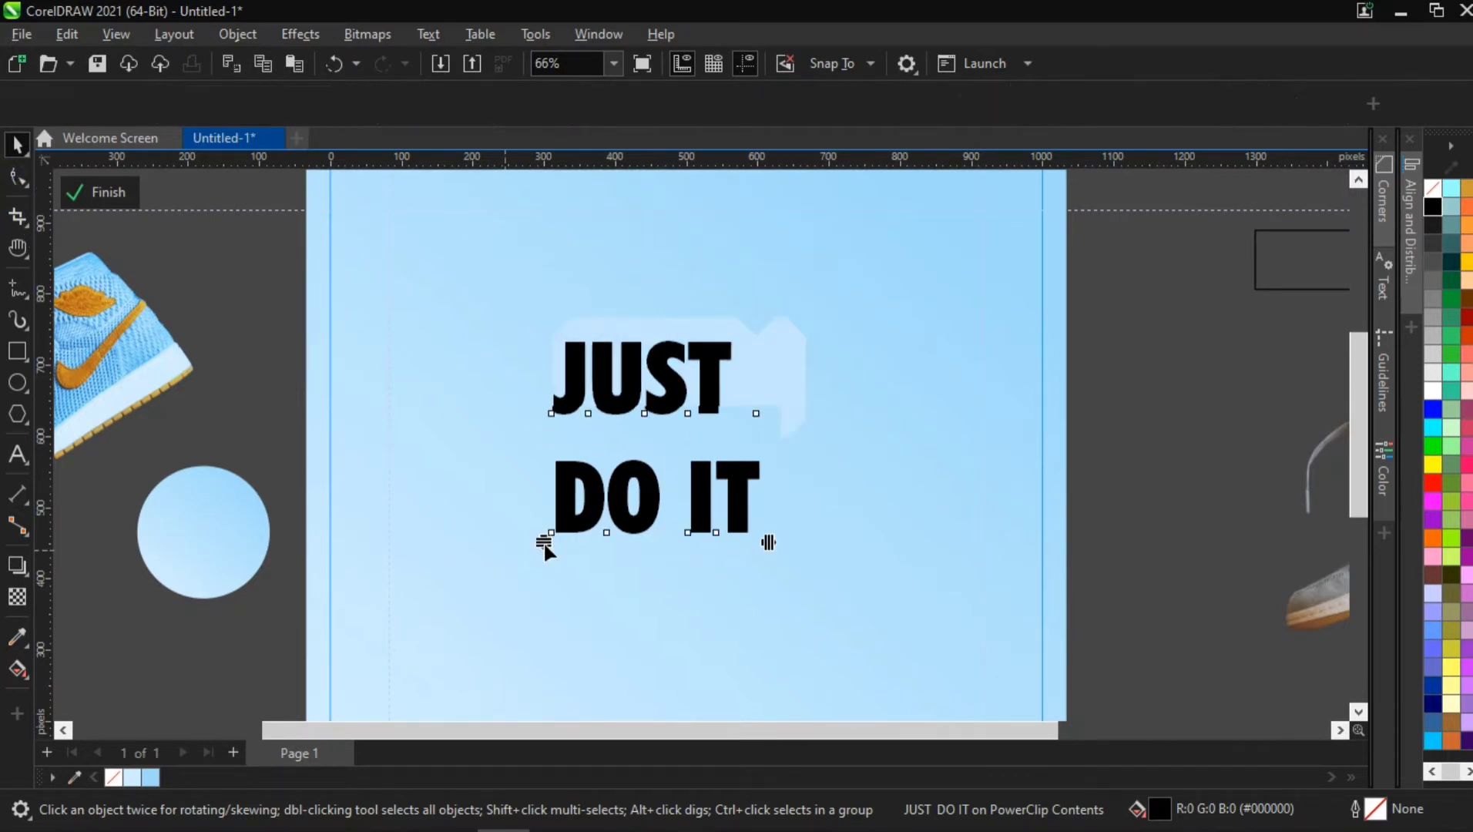
drag(544, 542, 538, 476)
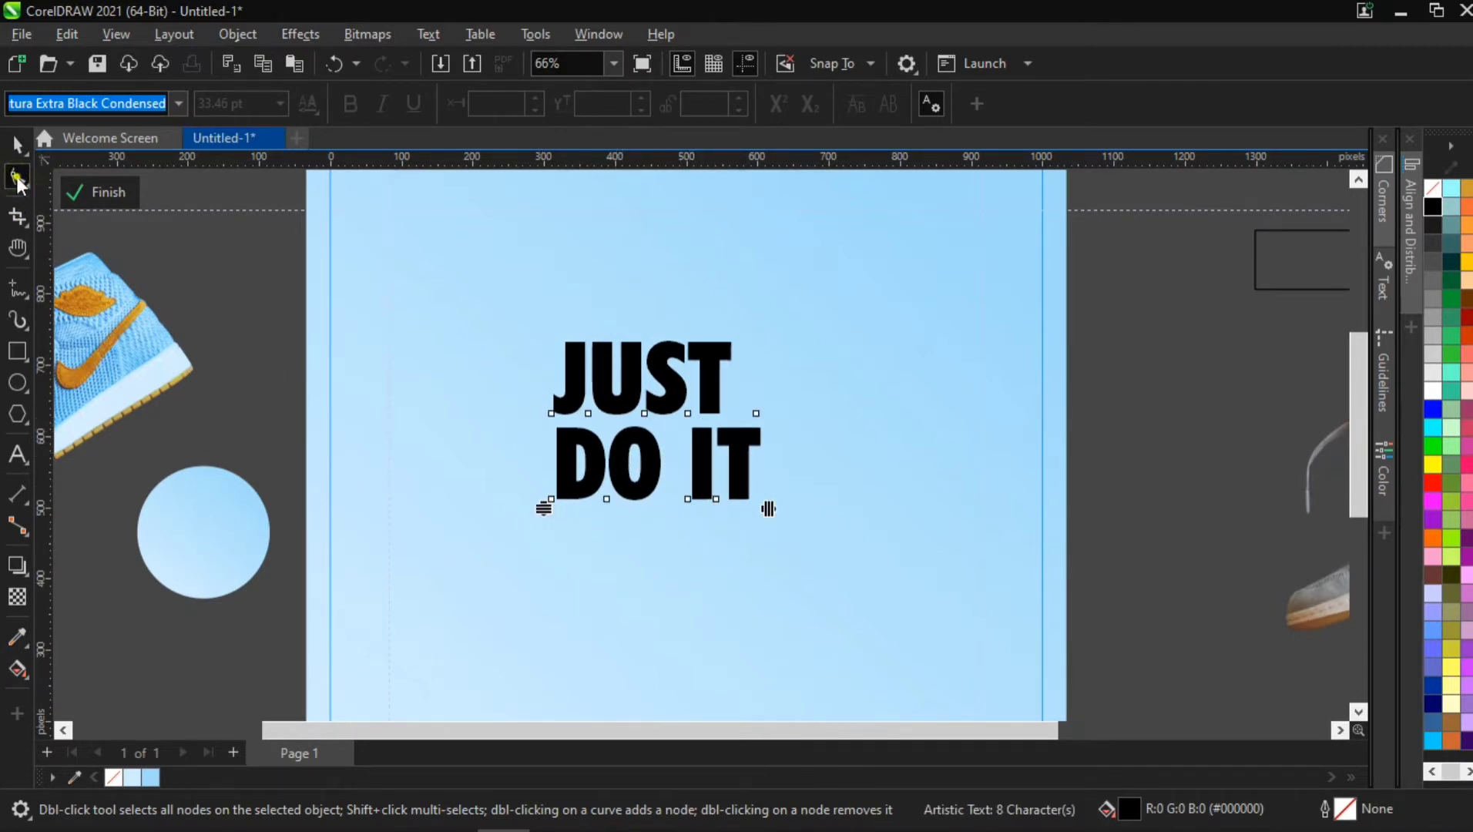
drag(767, 508, 736, 501)
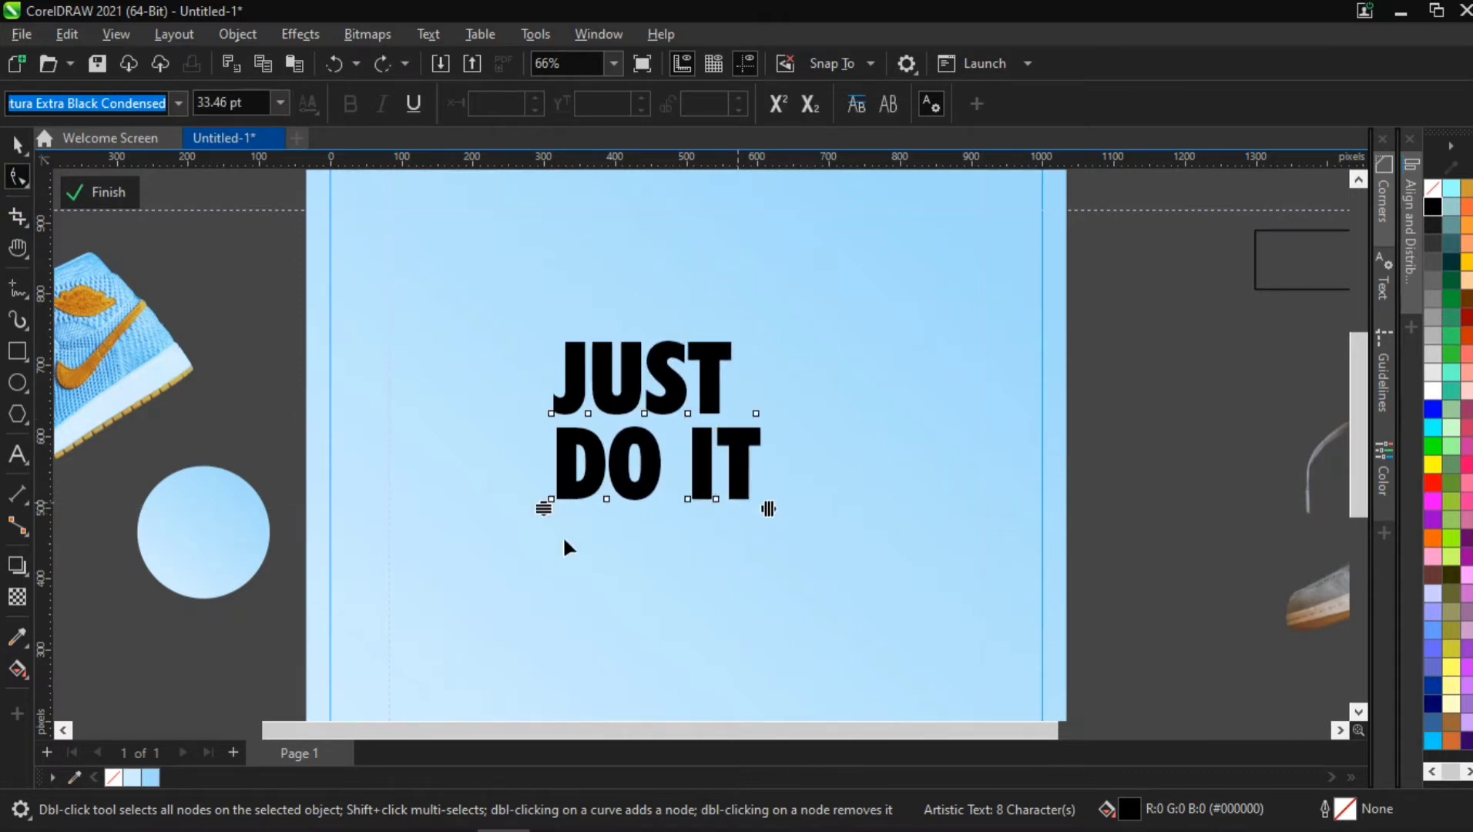
mouse_move(541, 508)
mouse_down()
mouse_move(539, 467)
mouse_move(547, 547)
mouse_move(539, 505)
mouse_up()
click(17, 144)
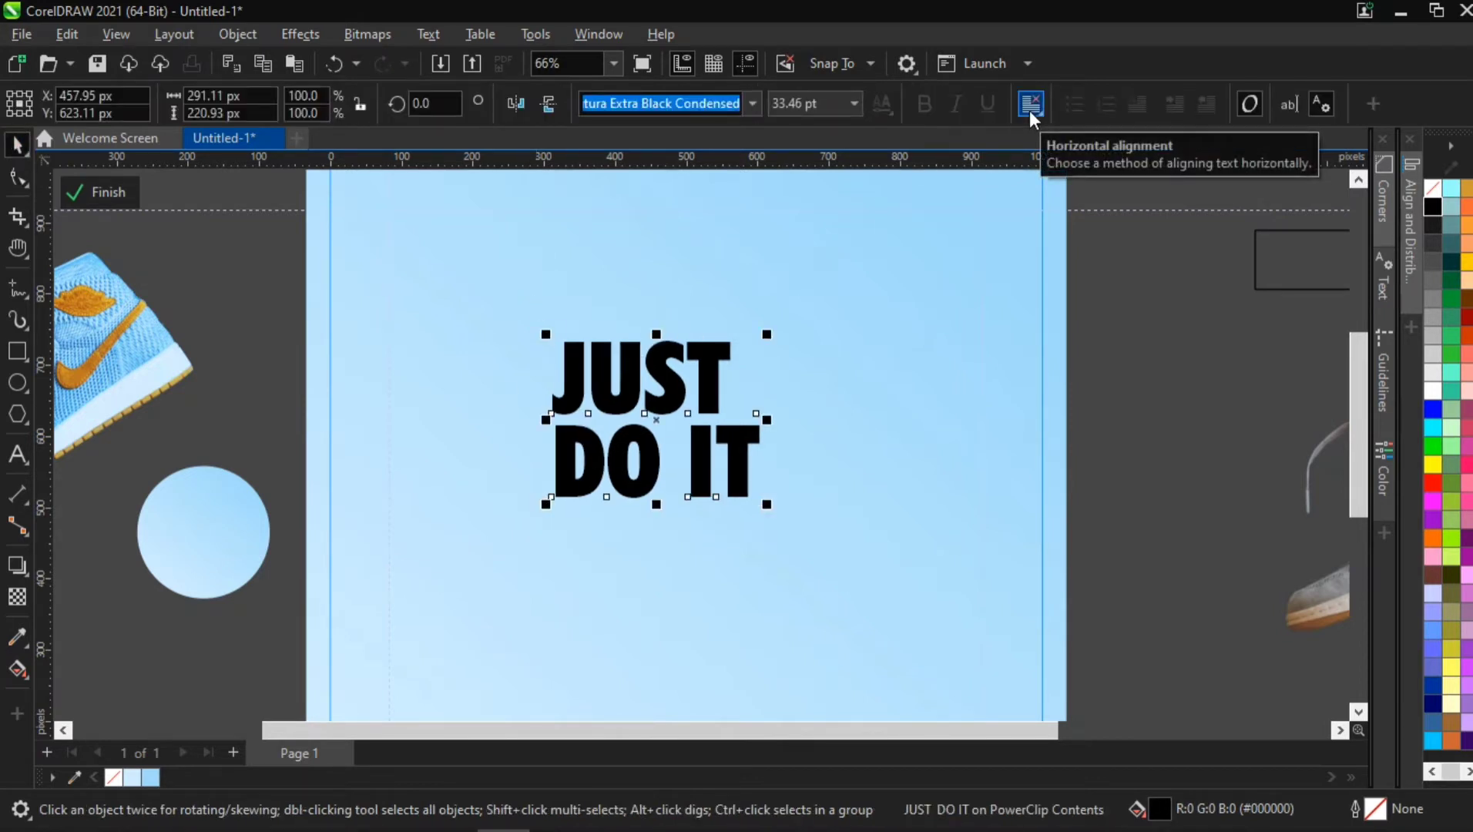
click(1031, 103)
click(1055, 179)
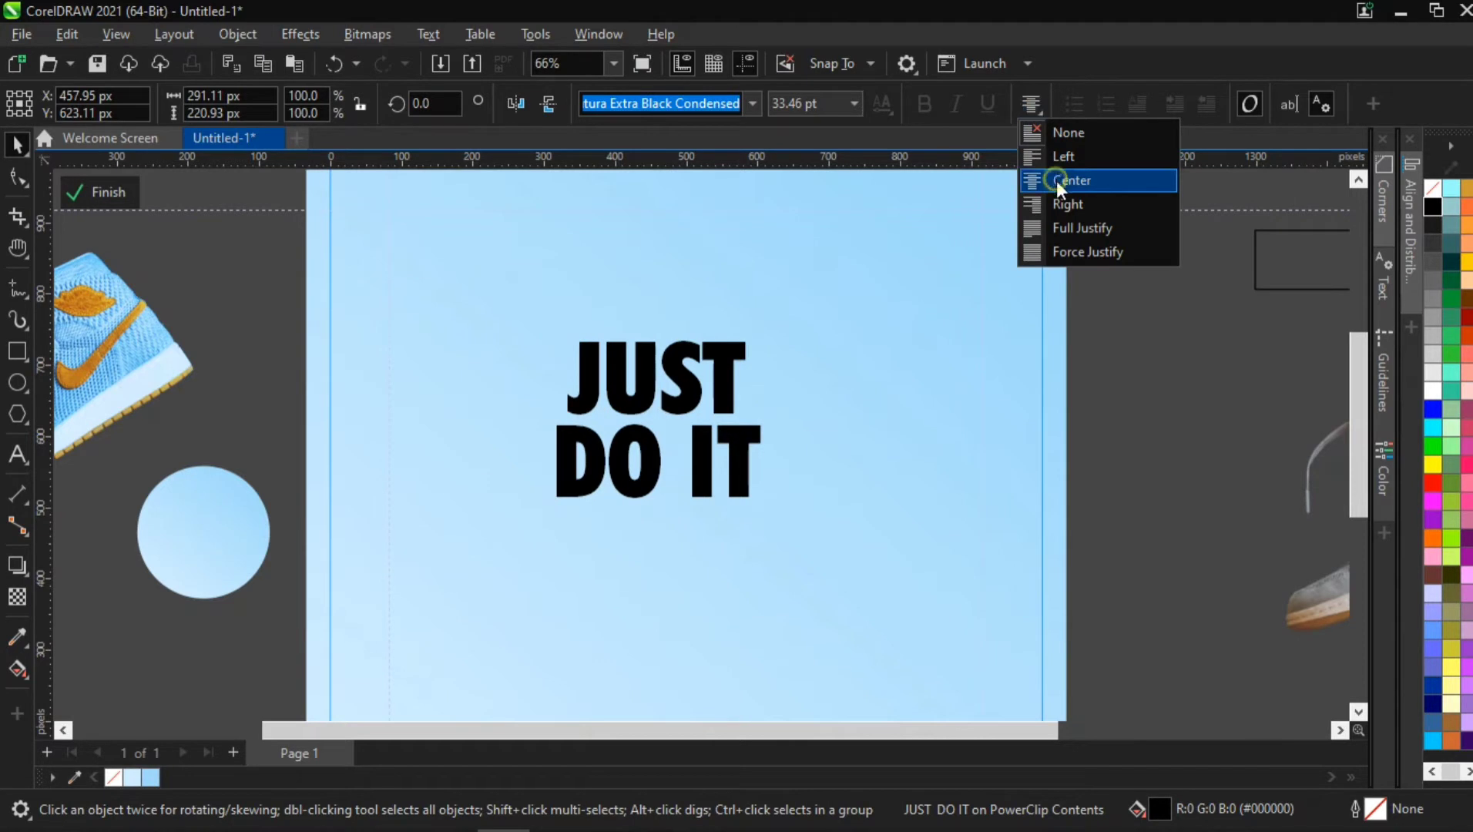
Step: Enlarge the JUST DO IT text to about 67.9 pt and center it on the page
scroll(737, 536, down, 1)
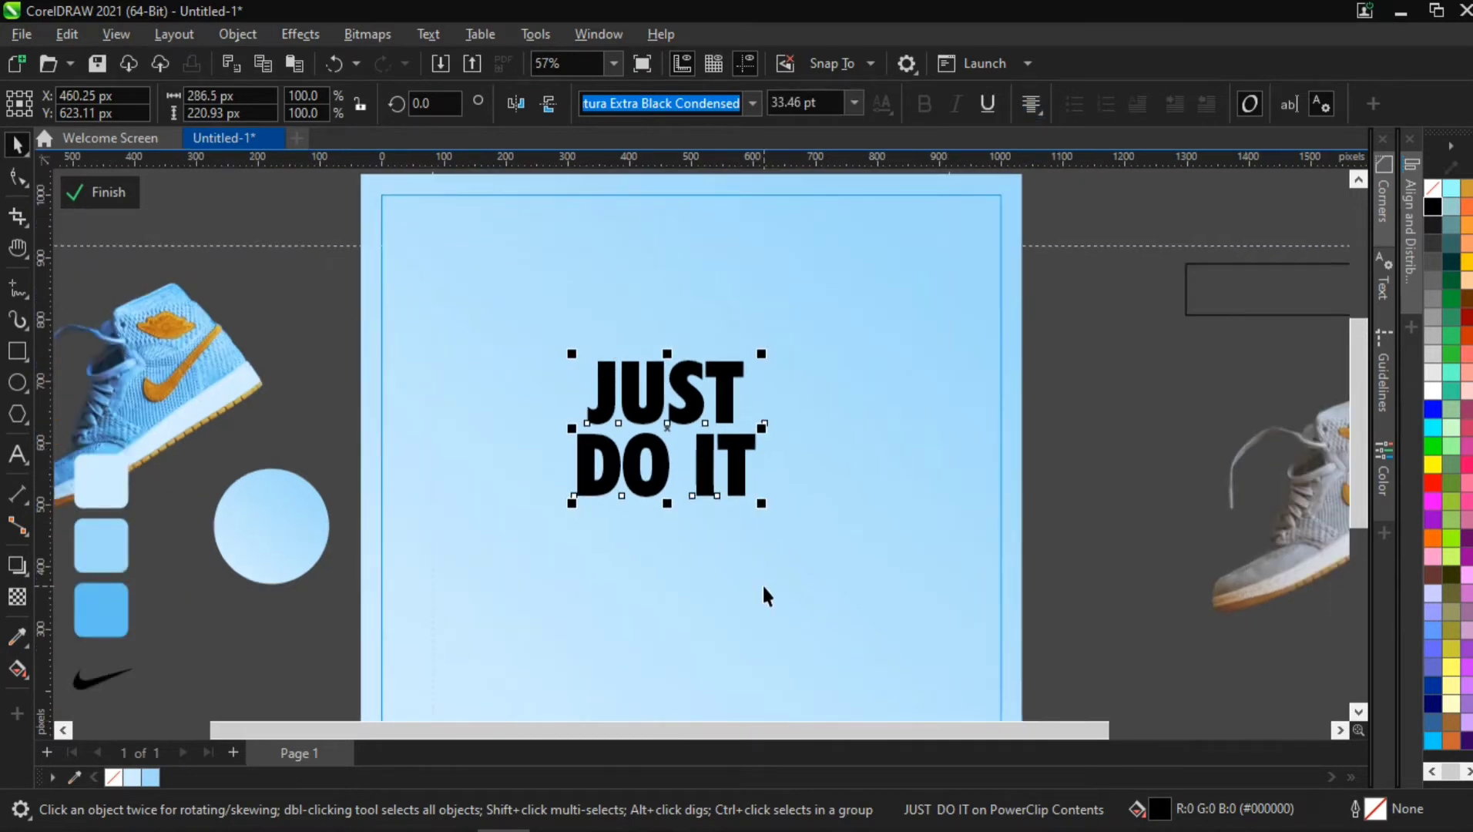
key(h)
drag(753, 555, 802, 547)
scroll(721, 490, down, 1)
key(space)
key(p)
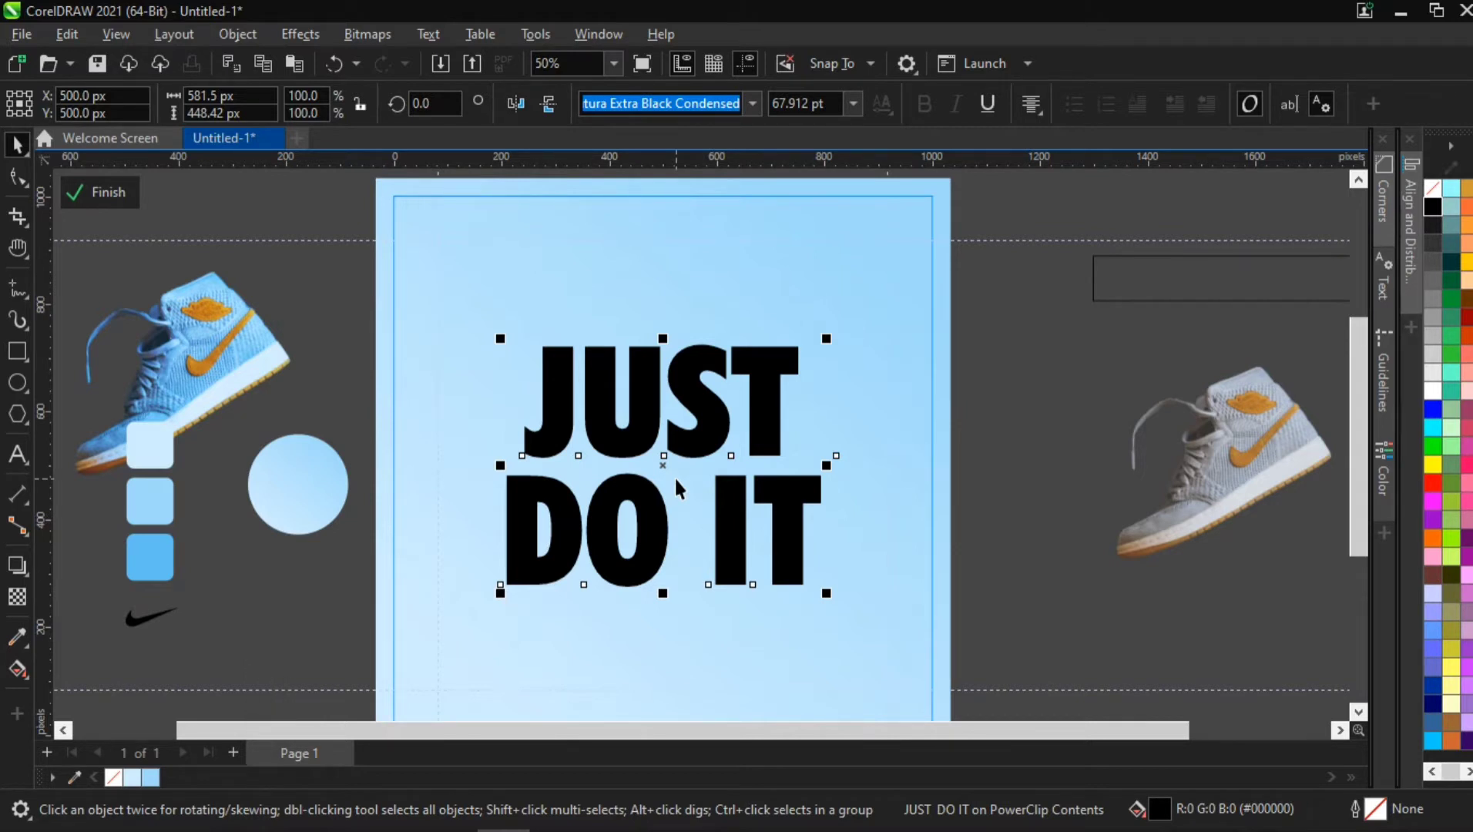
Step: Break the text into its two lines, and split JUST into four letters and DO IT into D, O and IT
key(ctrl+k)
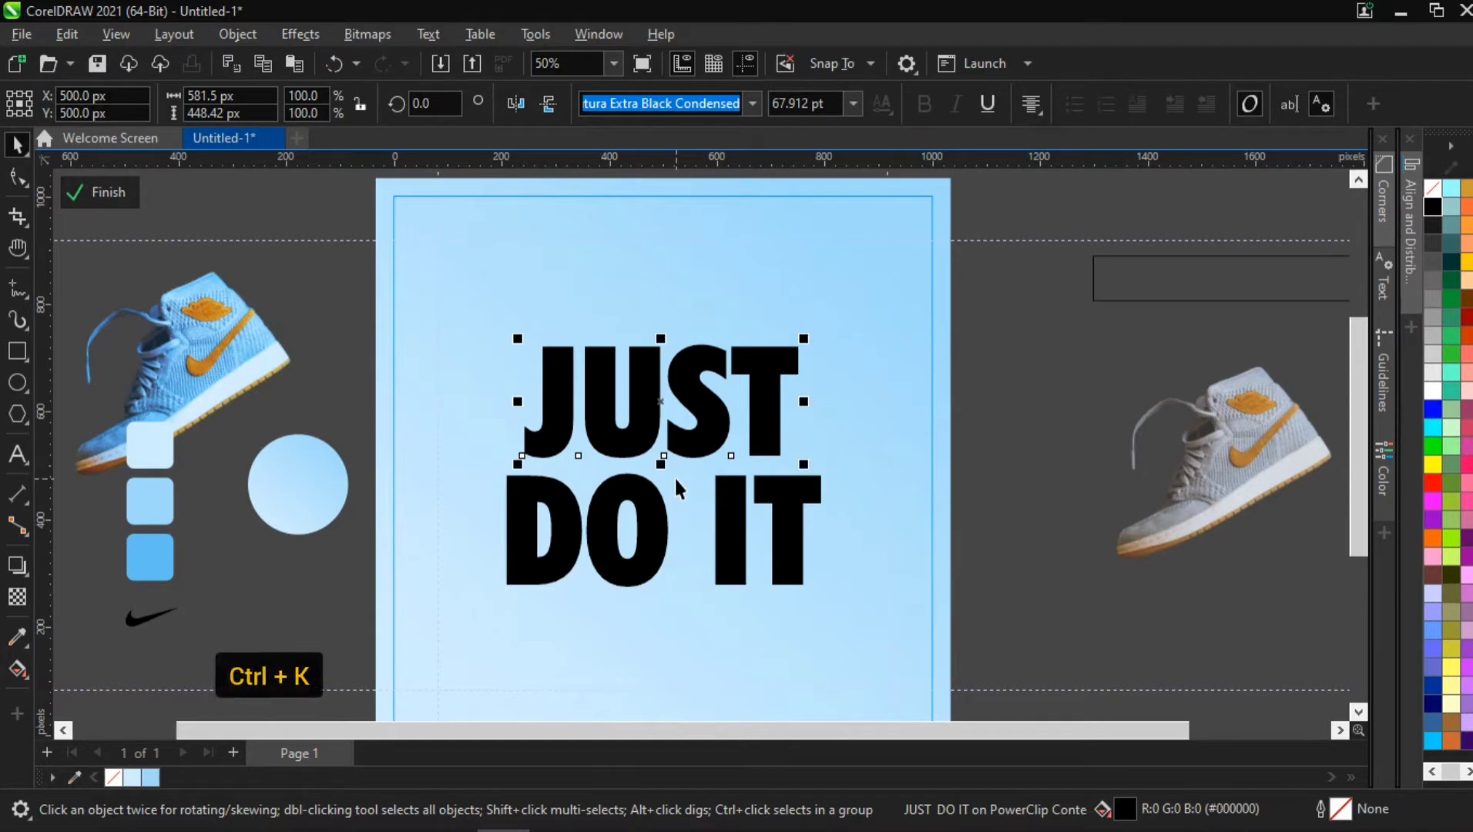
scroll(644, 516, up, 2)
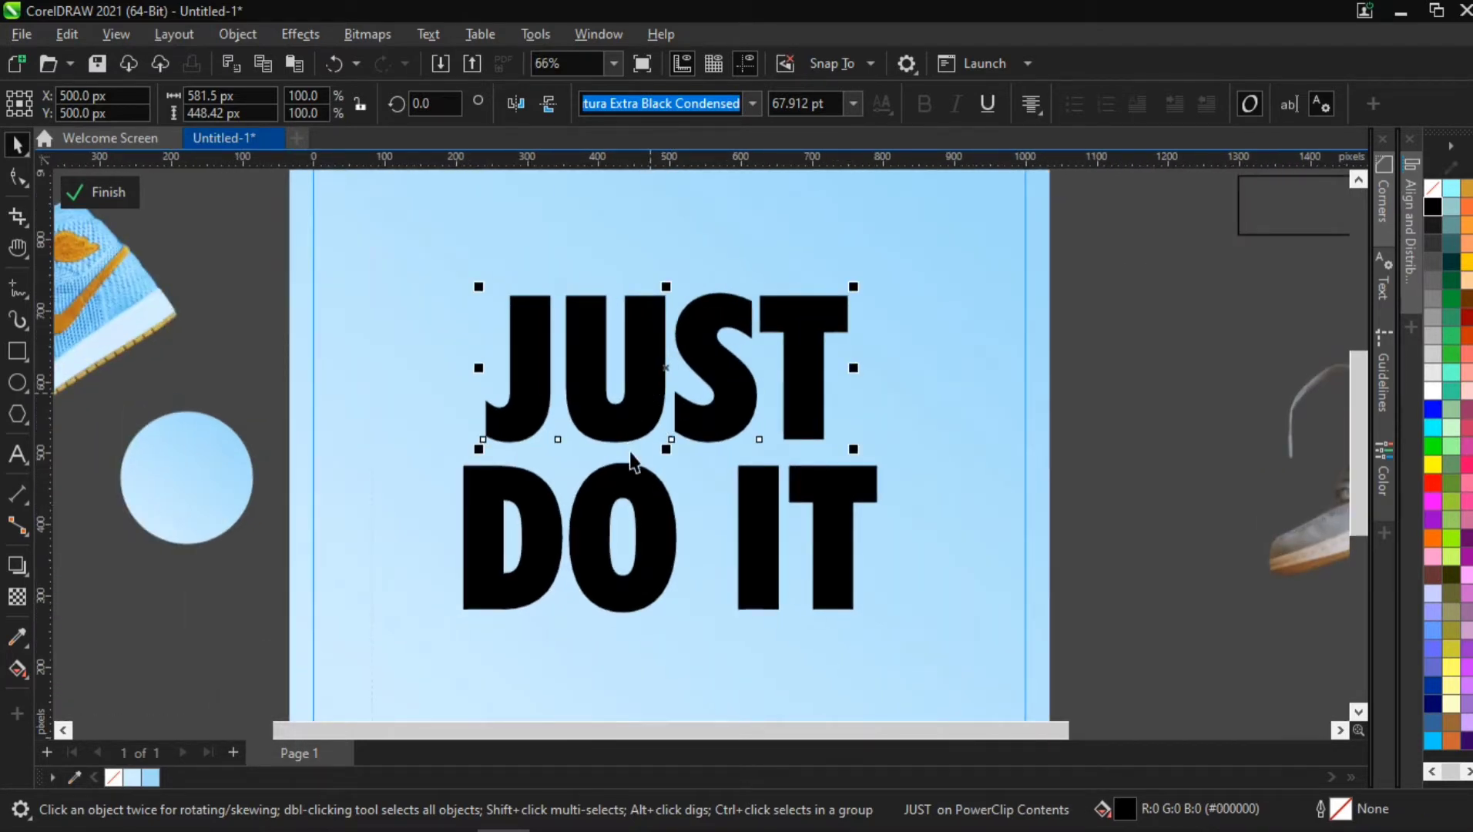
click(648, 499)
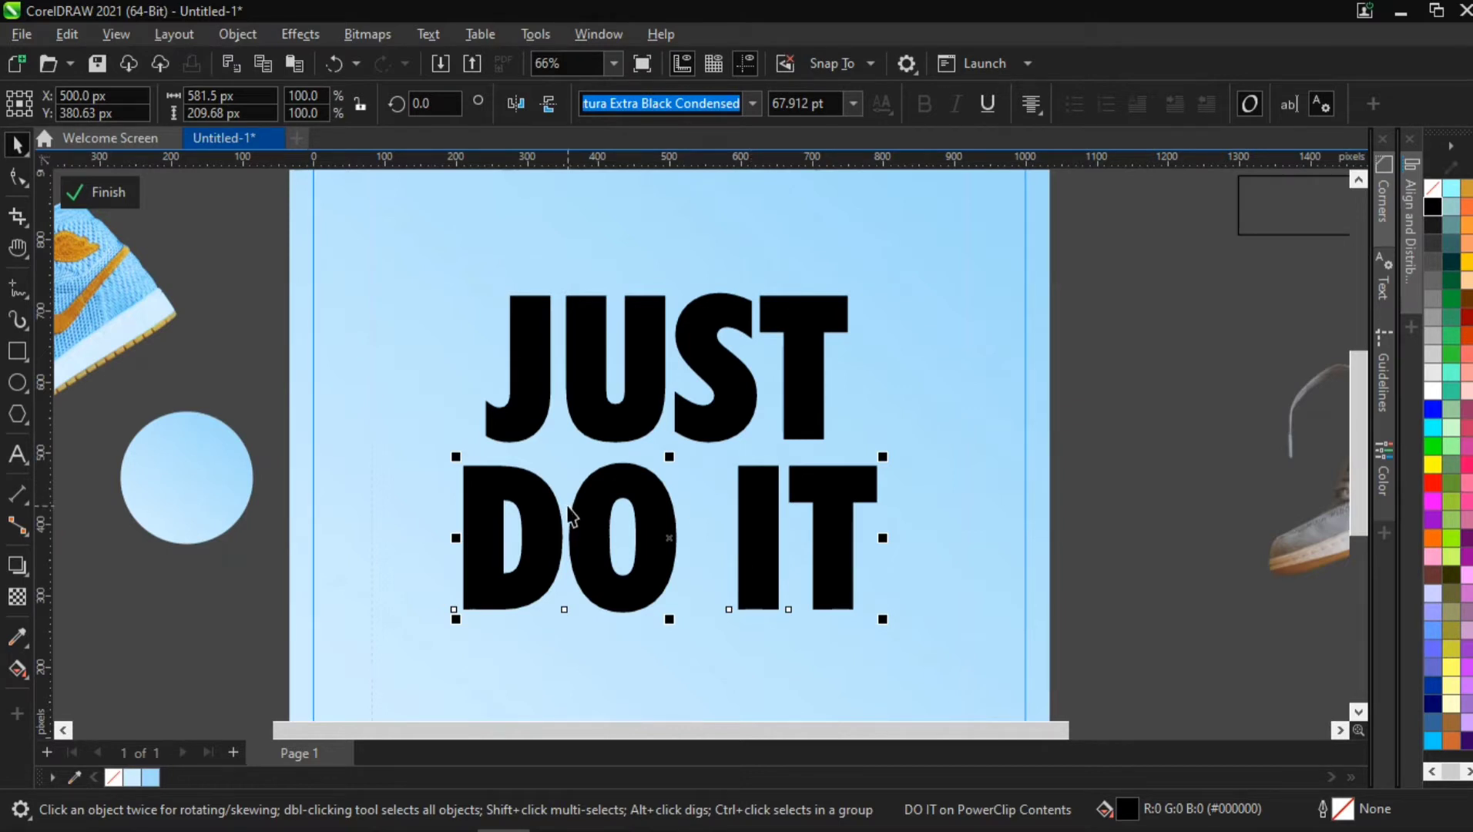
ctrl+click(568, 507)
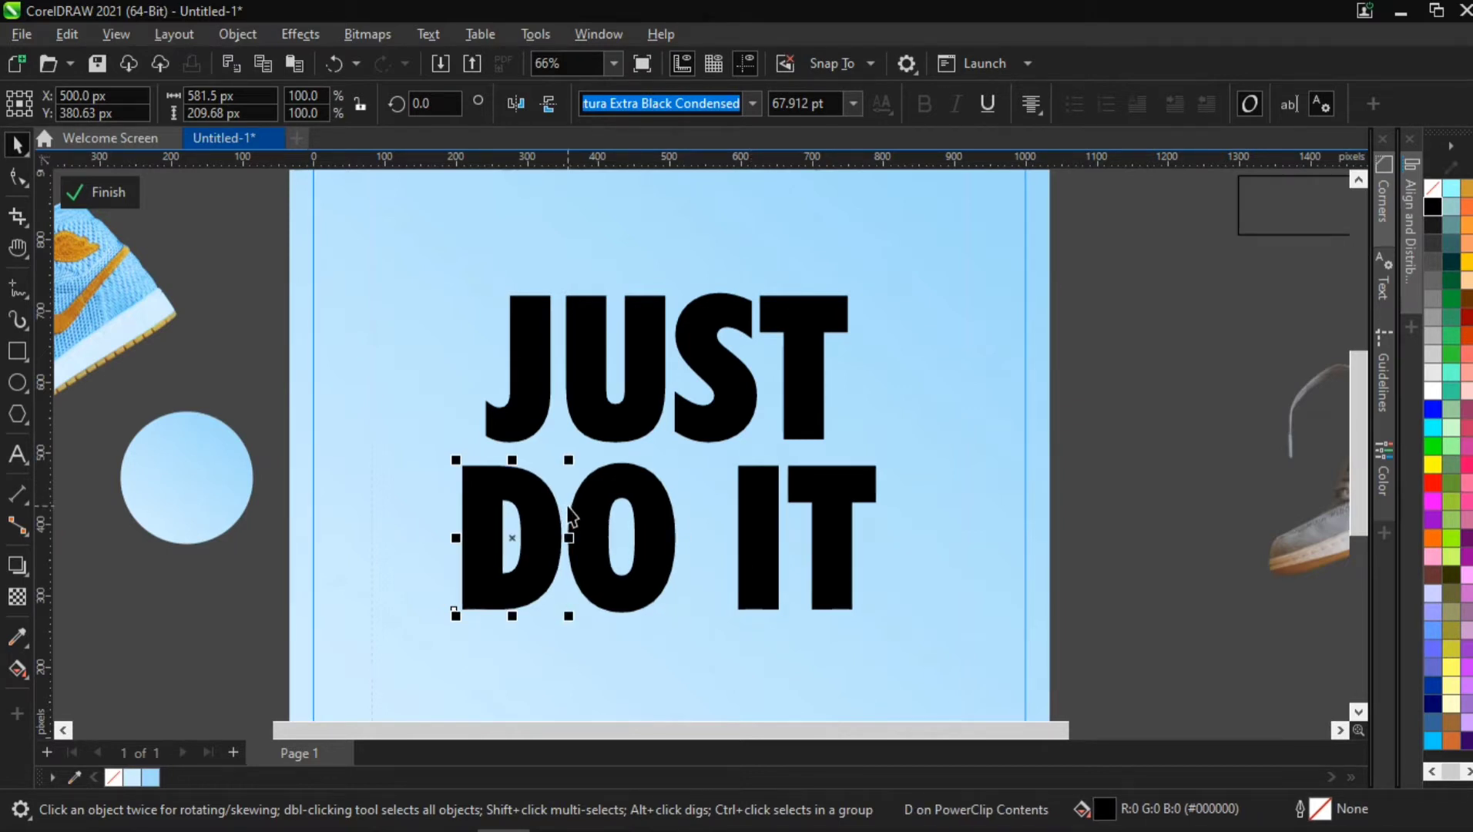
ctrl+click(536, 501)
ctrl+click(610, 497)
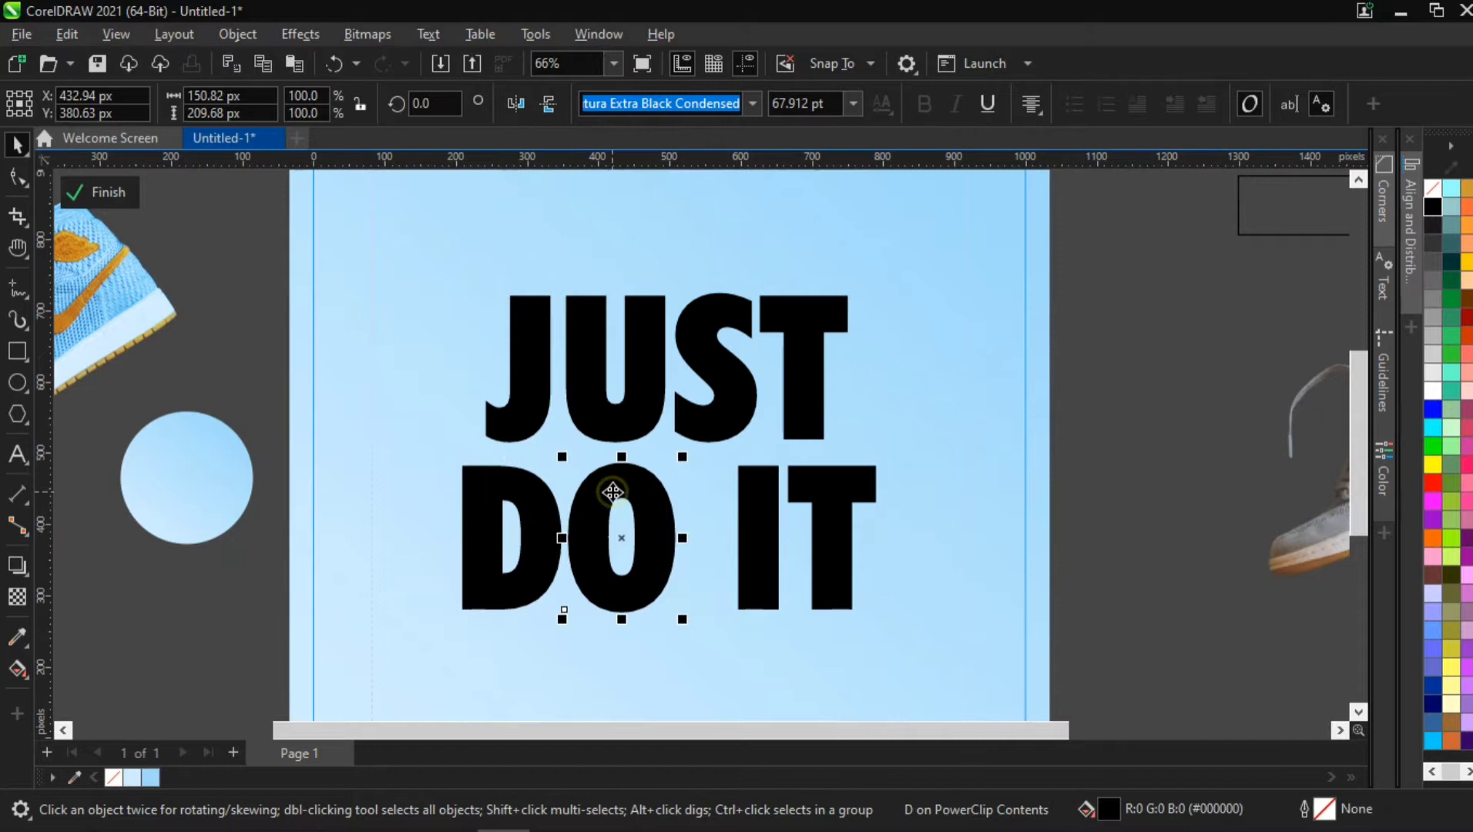
ctrl+click(755, 490)
ctrl+click(834, 497)
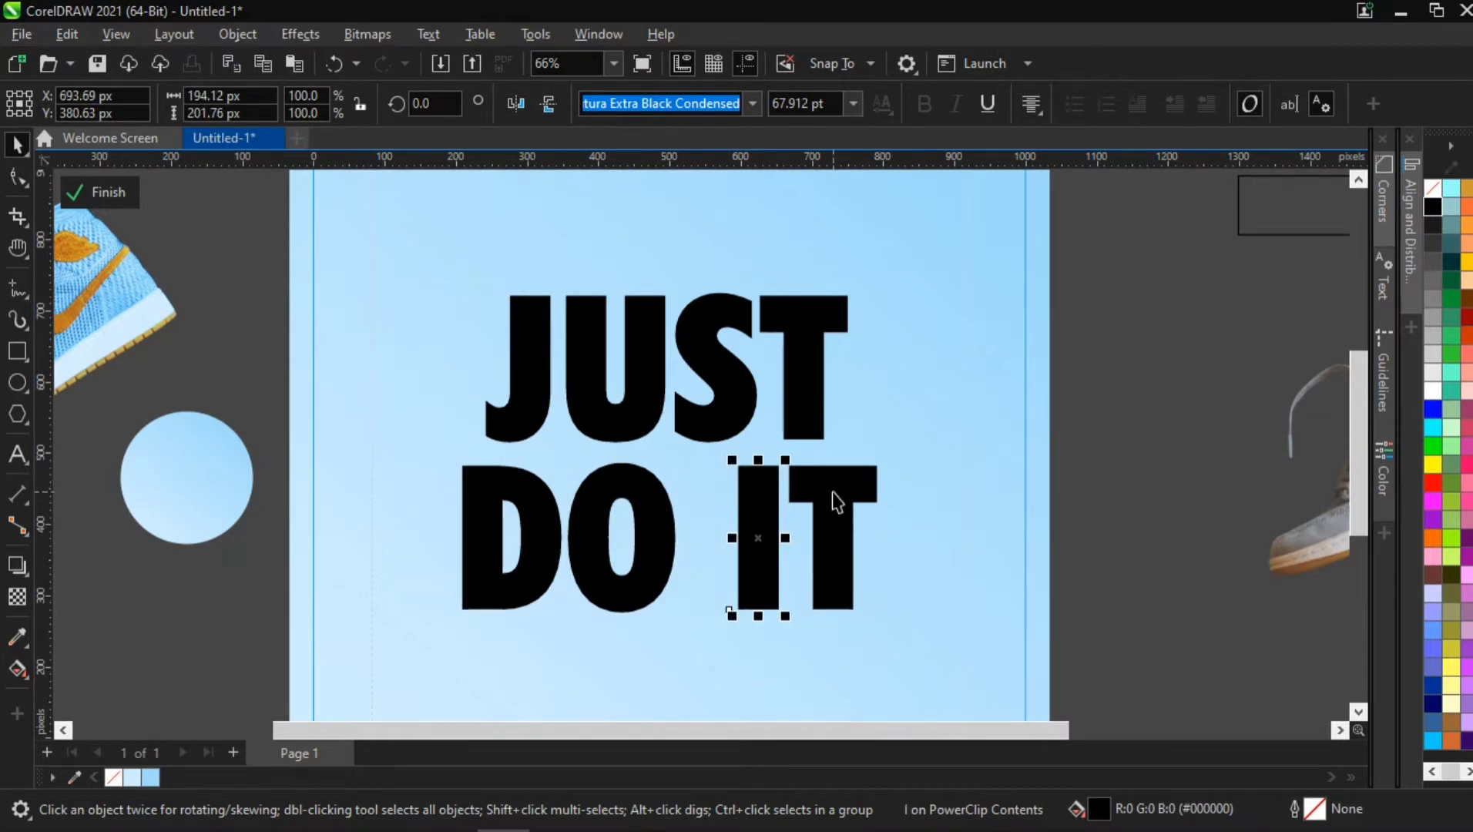
key(ctrl+z)
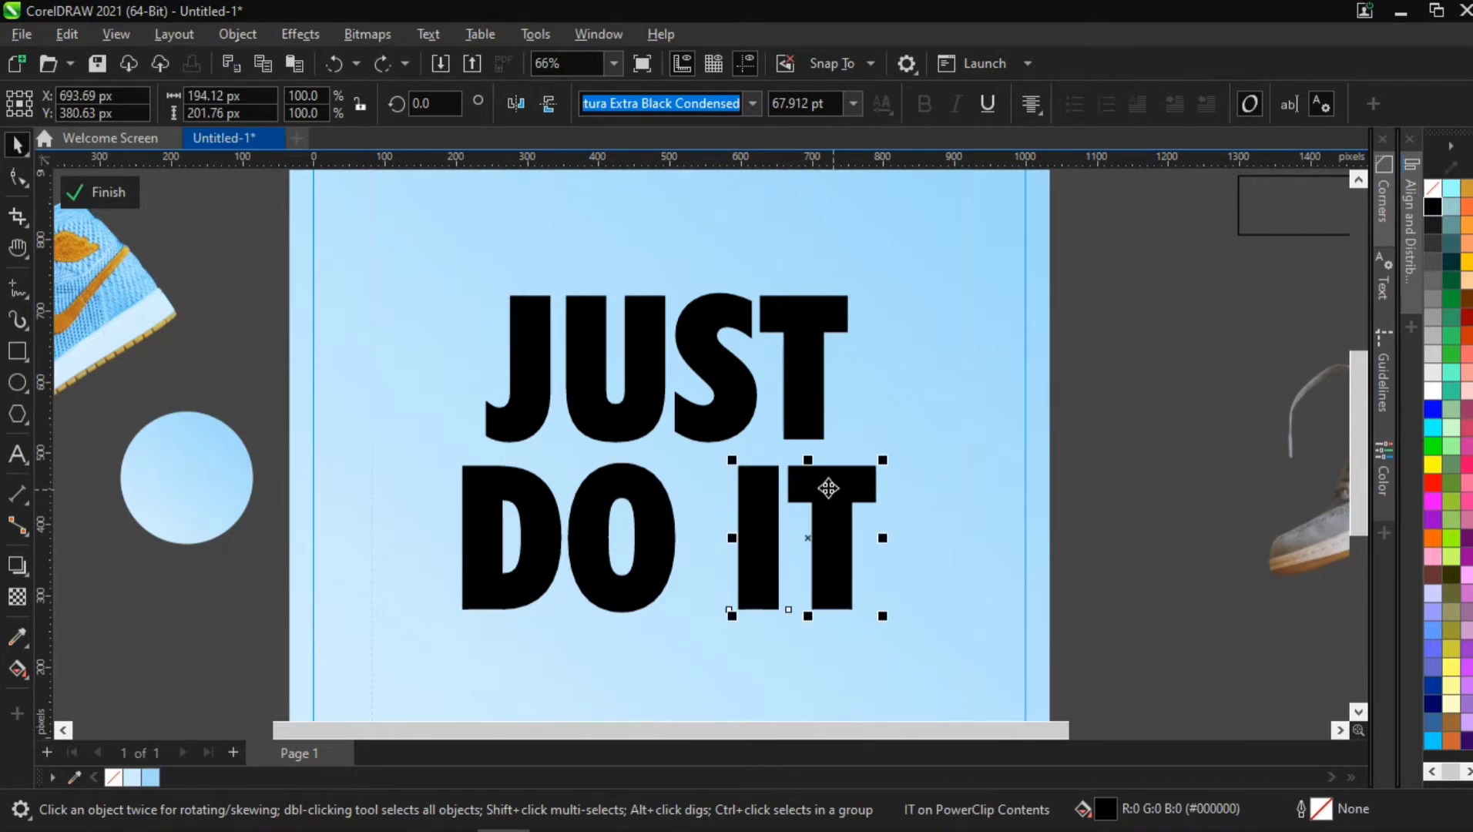
ctrl+click(732, 394)
ctrl+click(731, 396)
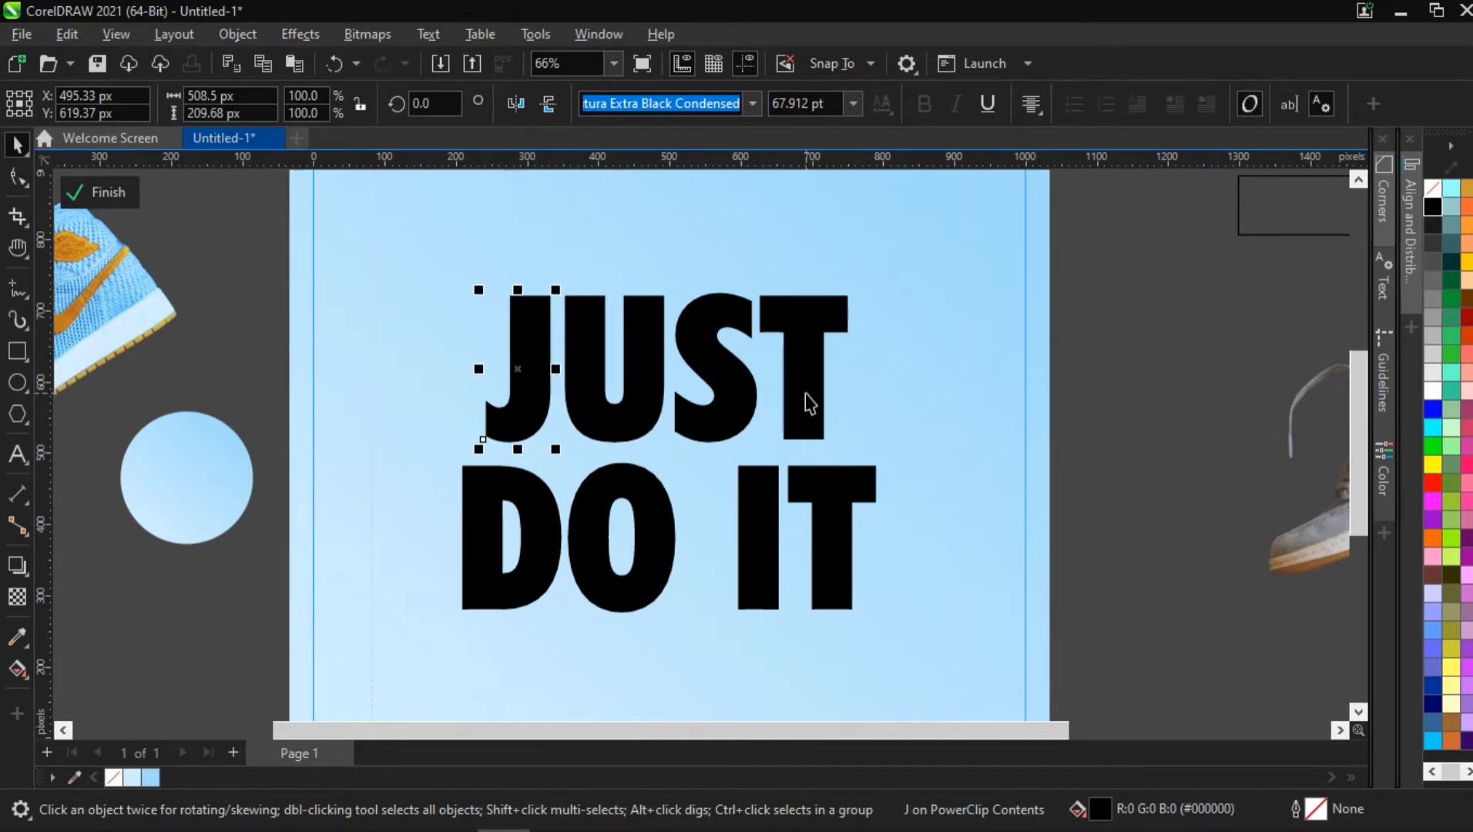
Step: Place the blue shoe in front of the JUST DO IT lettering and scale it to about 119.3%
scroll(807, 402, down, 2)
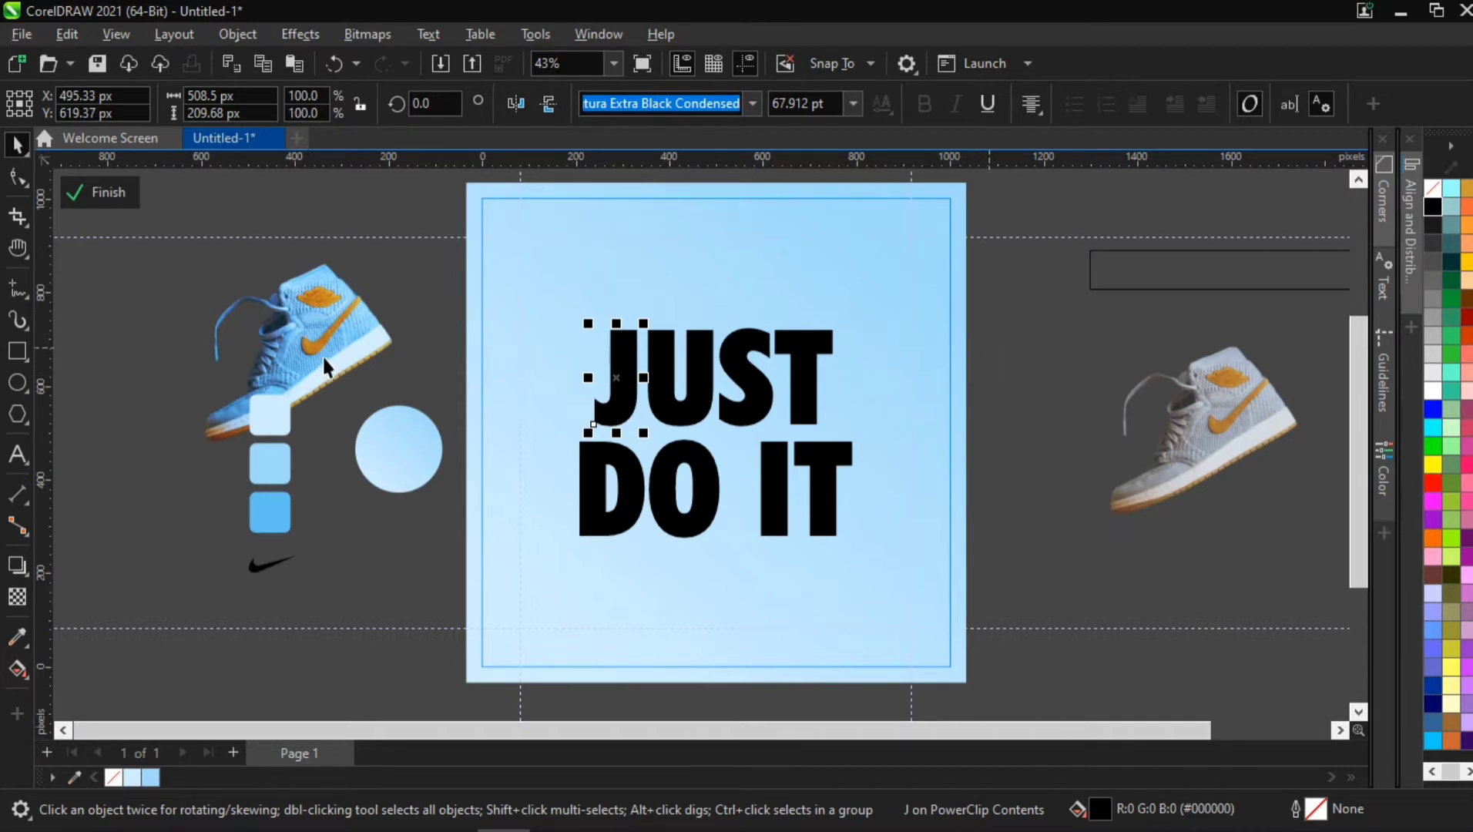
drag(324, 366, 742, 439)
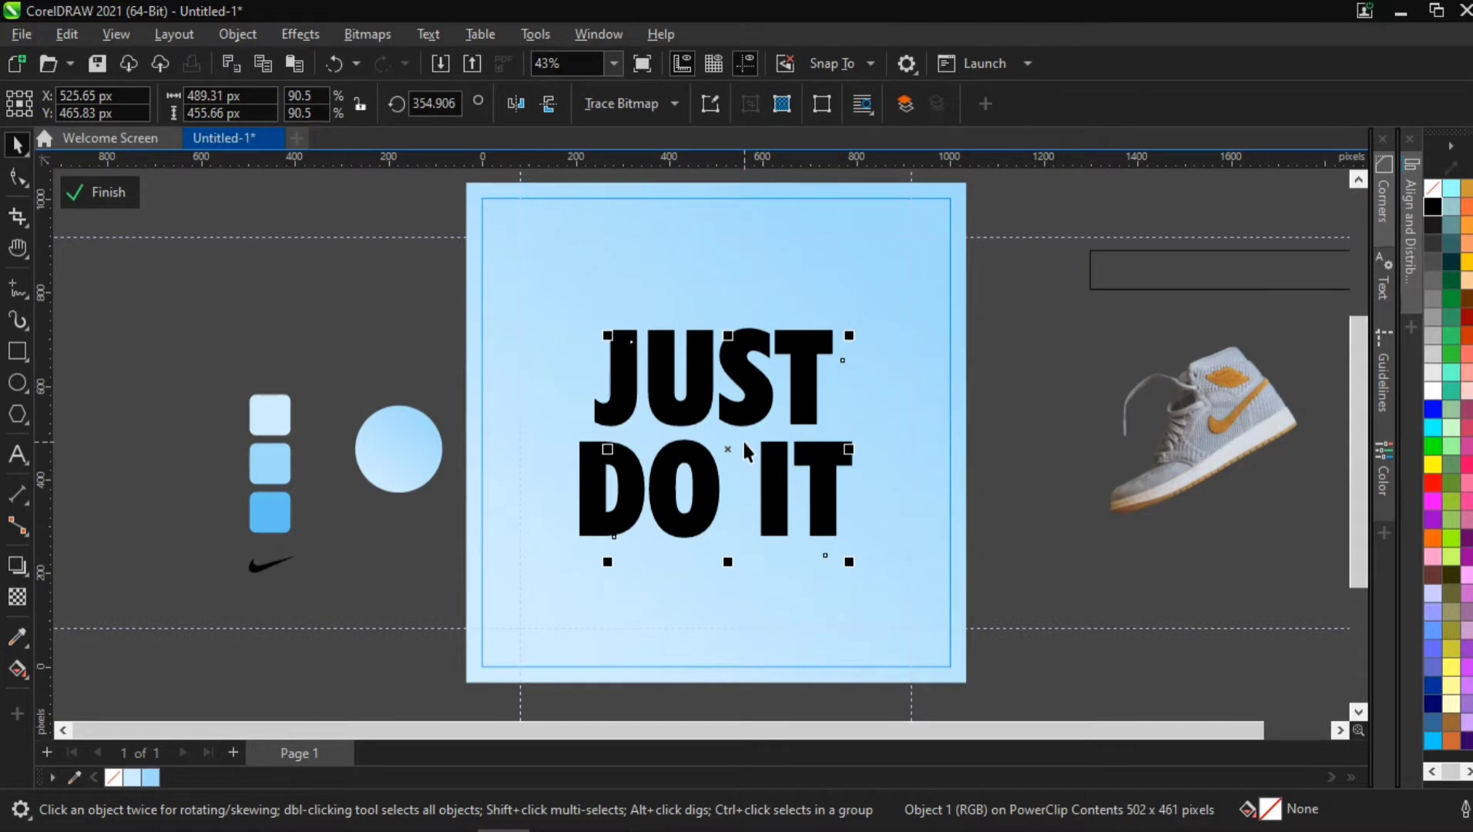
key(shift+Page_Up)
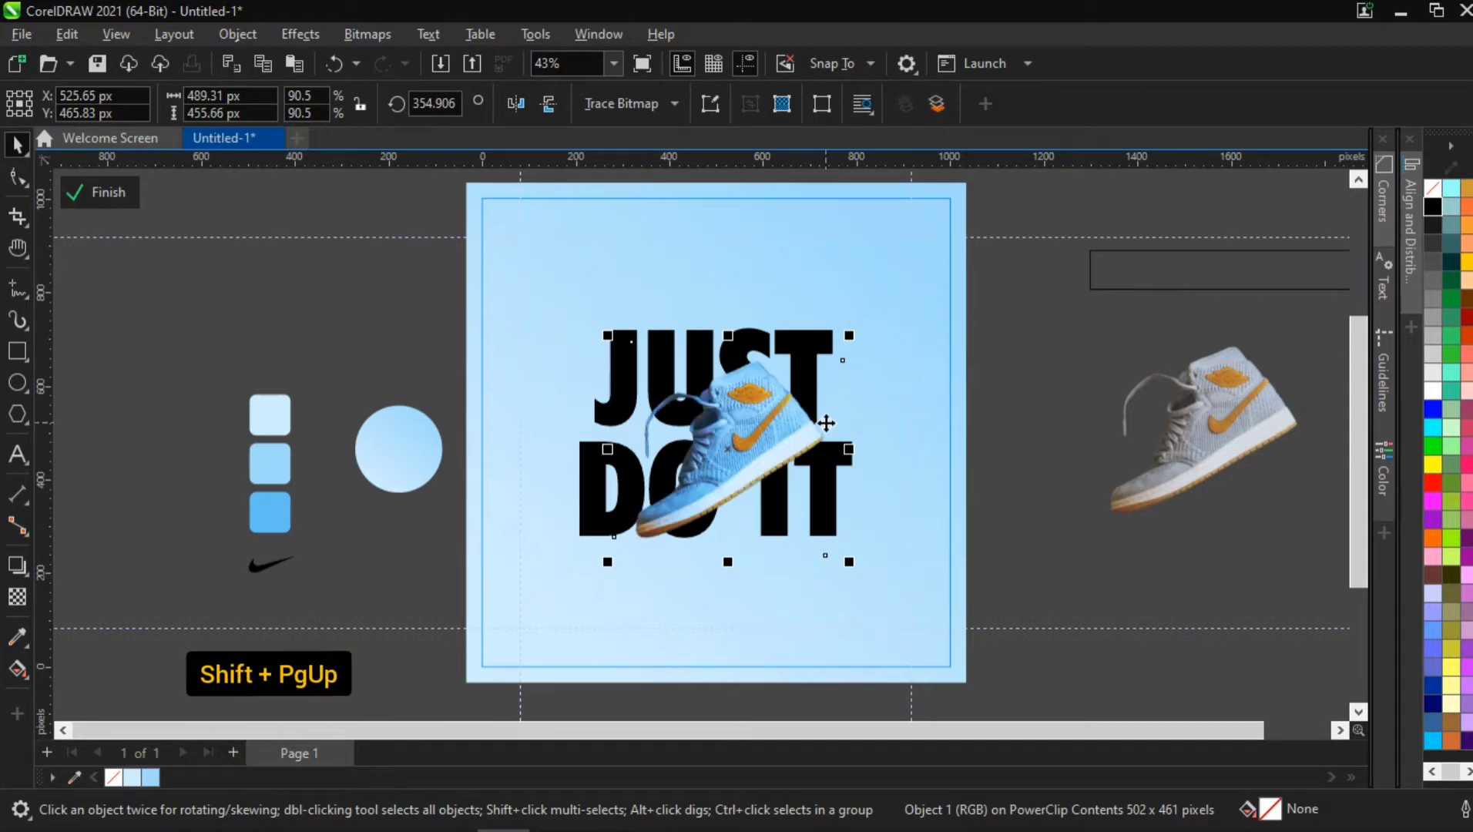
drag(850, 337, 891, 285)
key(Escape)
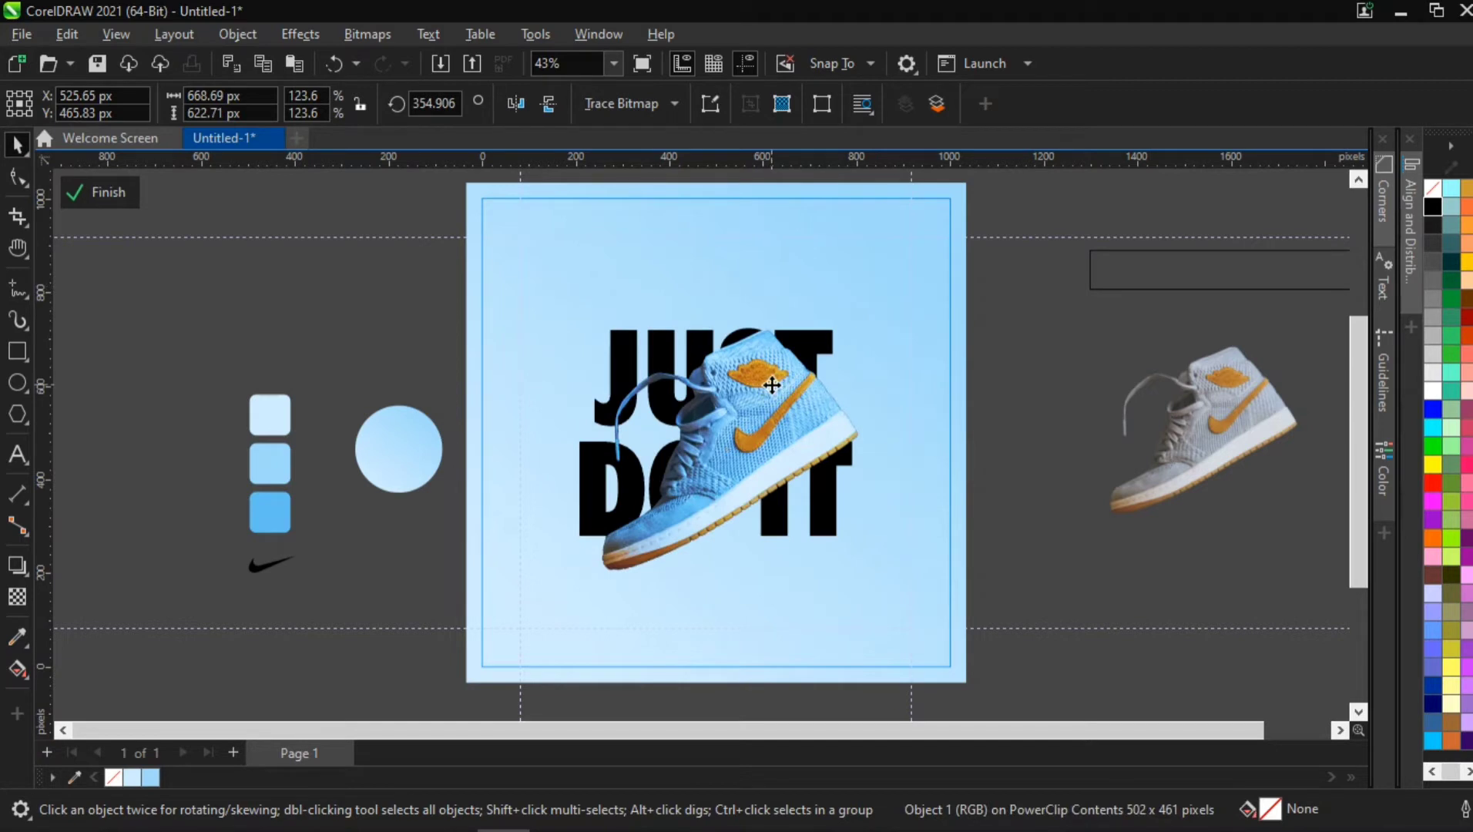
drag(772, 385, 764, 383)
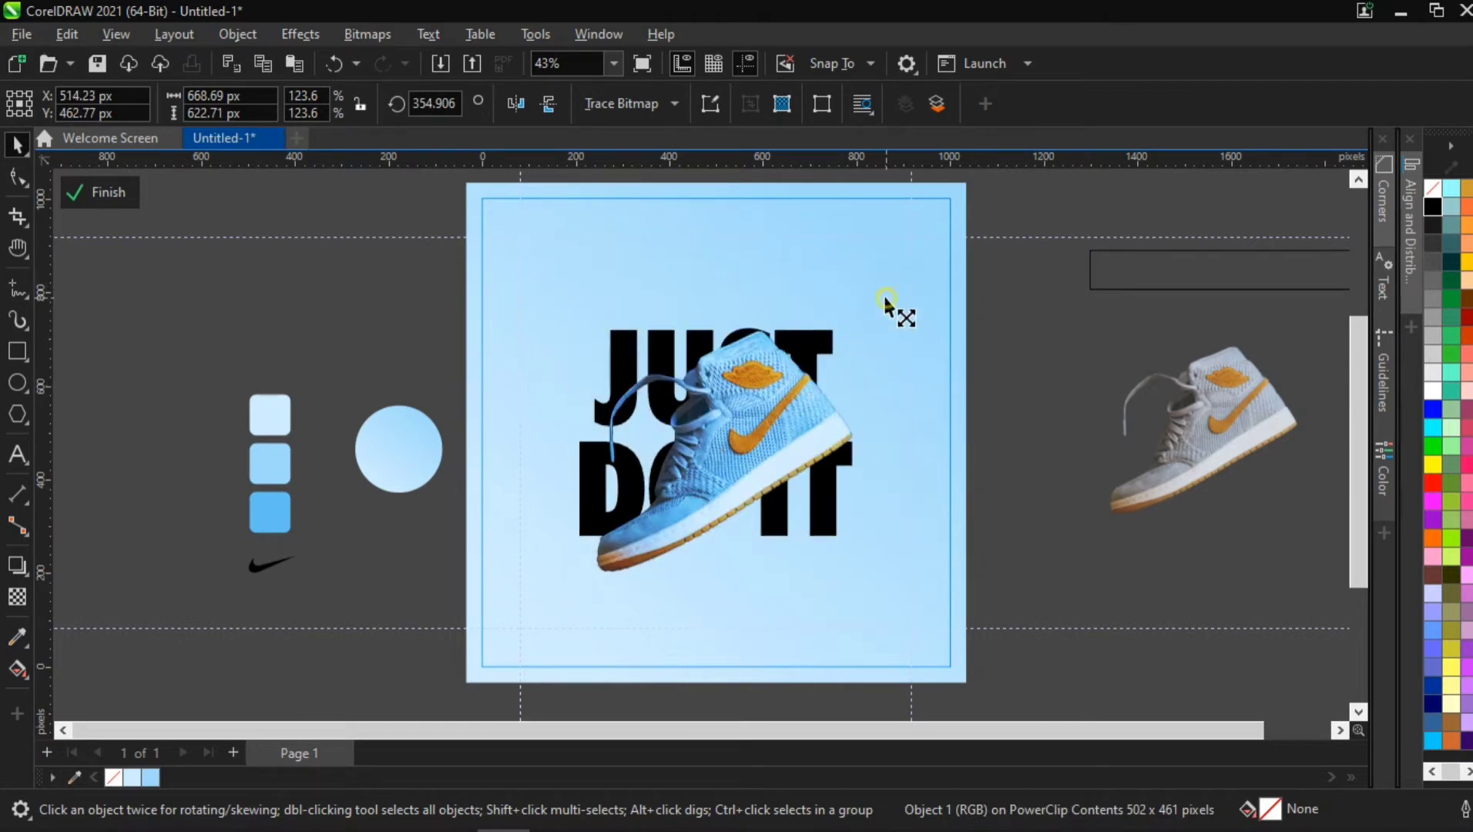
drag(886, 303, 881, 302)
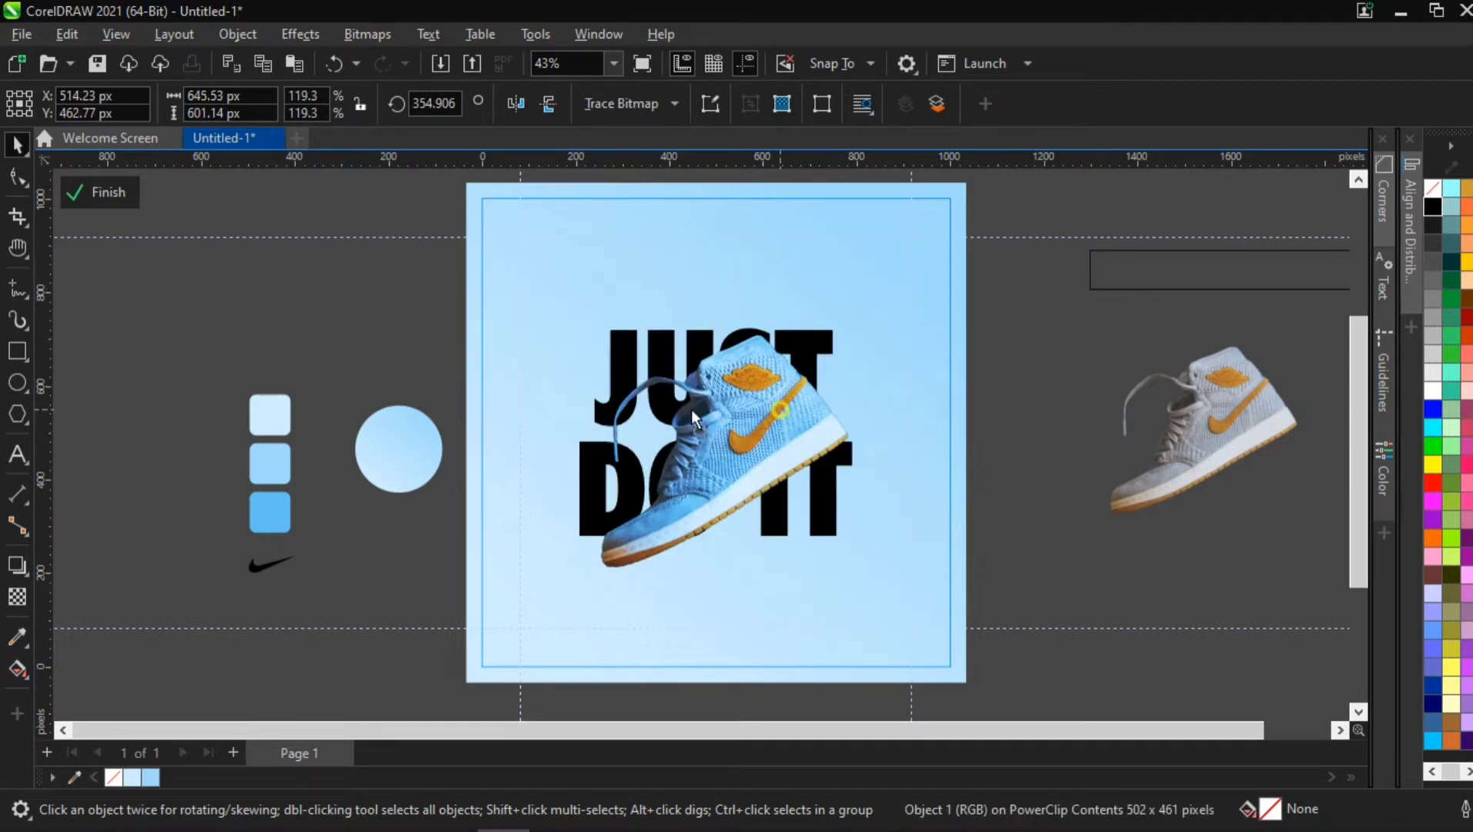
Step: Set the blue shoe aside beside the square and enlarge all the lettering about its center to about 87.4 pt
drag(692, 408, 247, 289)
drag(1028, 286, 482, 550)
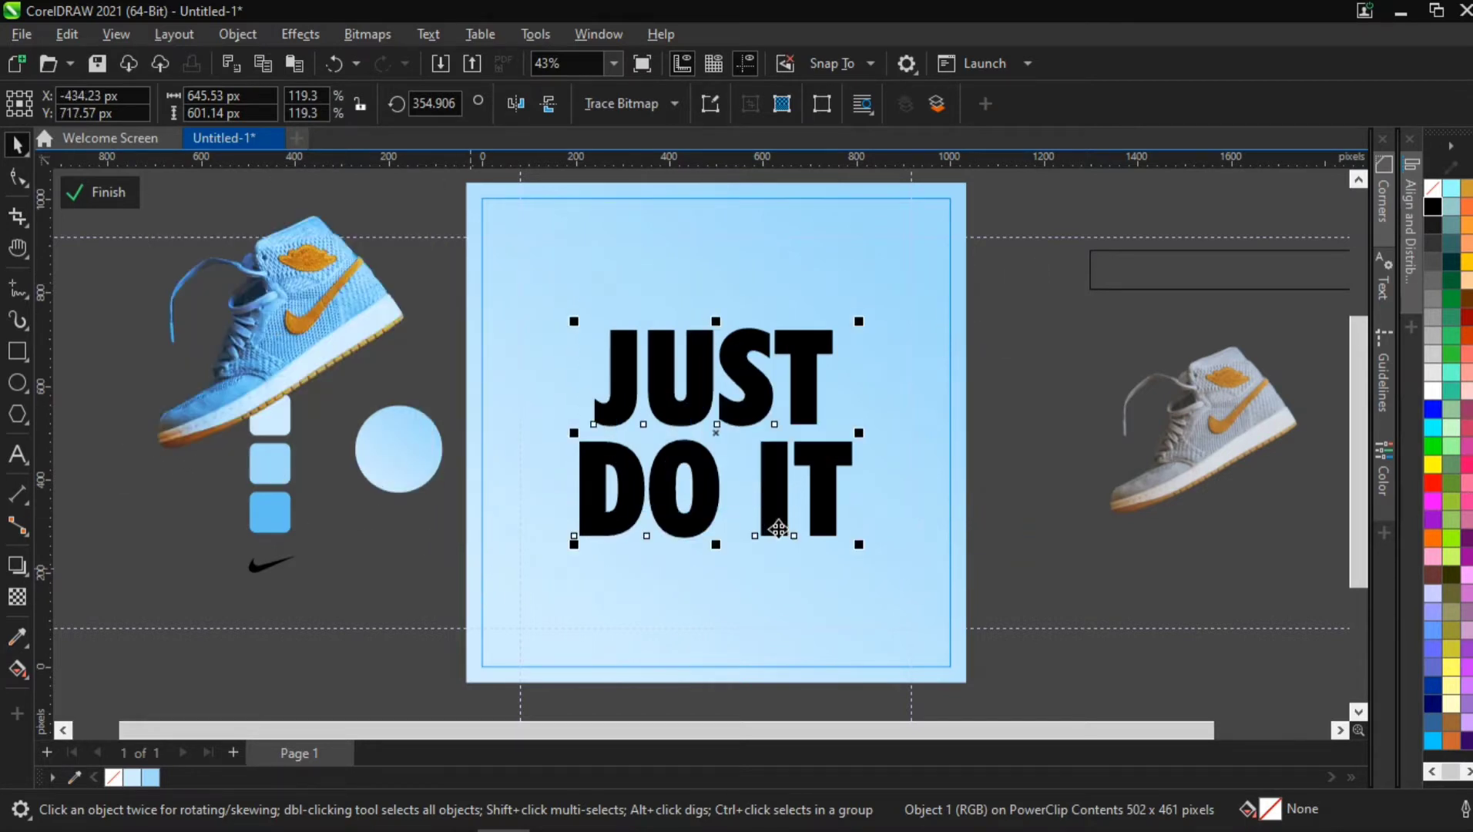
drag(858, 542, 895, 601)
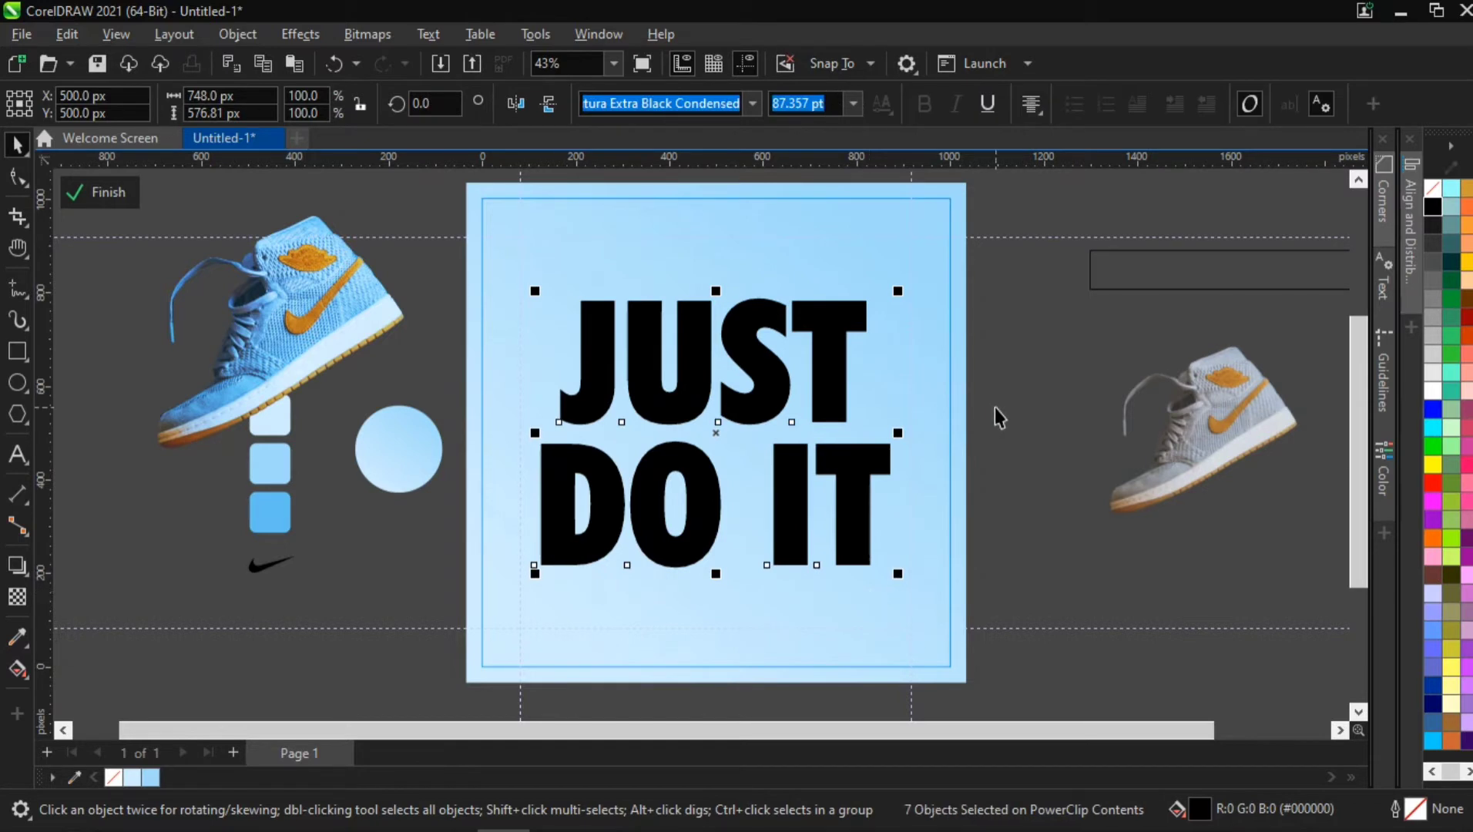
key(Escape)
Step: Try the blue shoe over the center of the enlarged lettering, nudge it left, and take it off the square again
click(274, 350)
drag(329, 312, 766, 411)
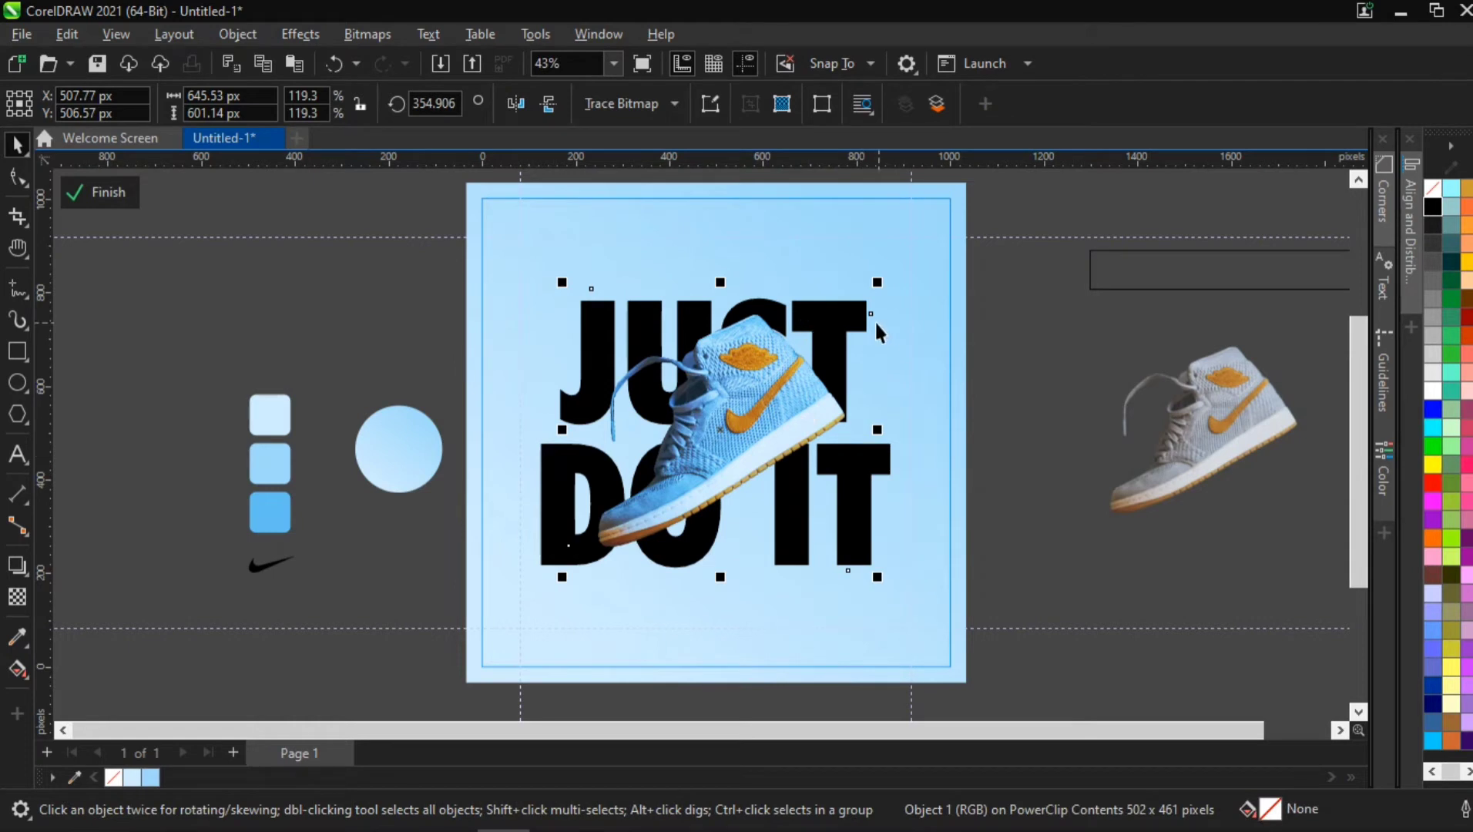
key(Left)
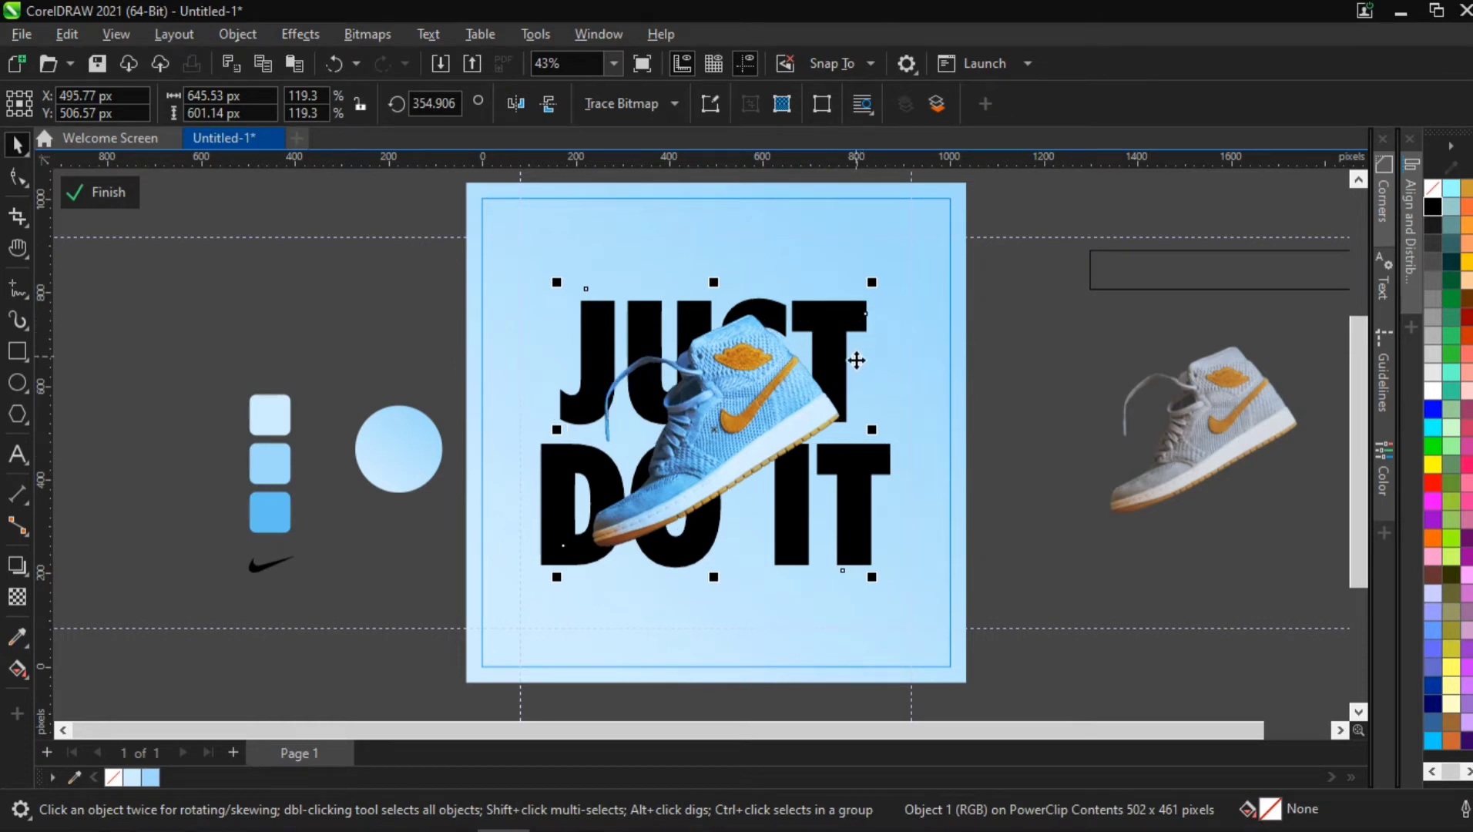
key(Delete)
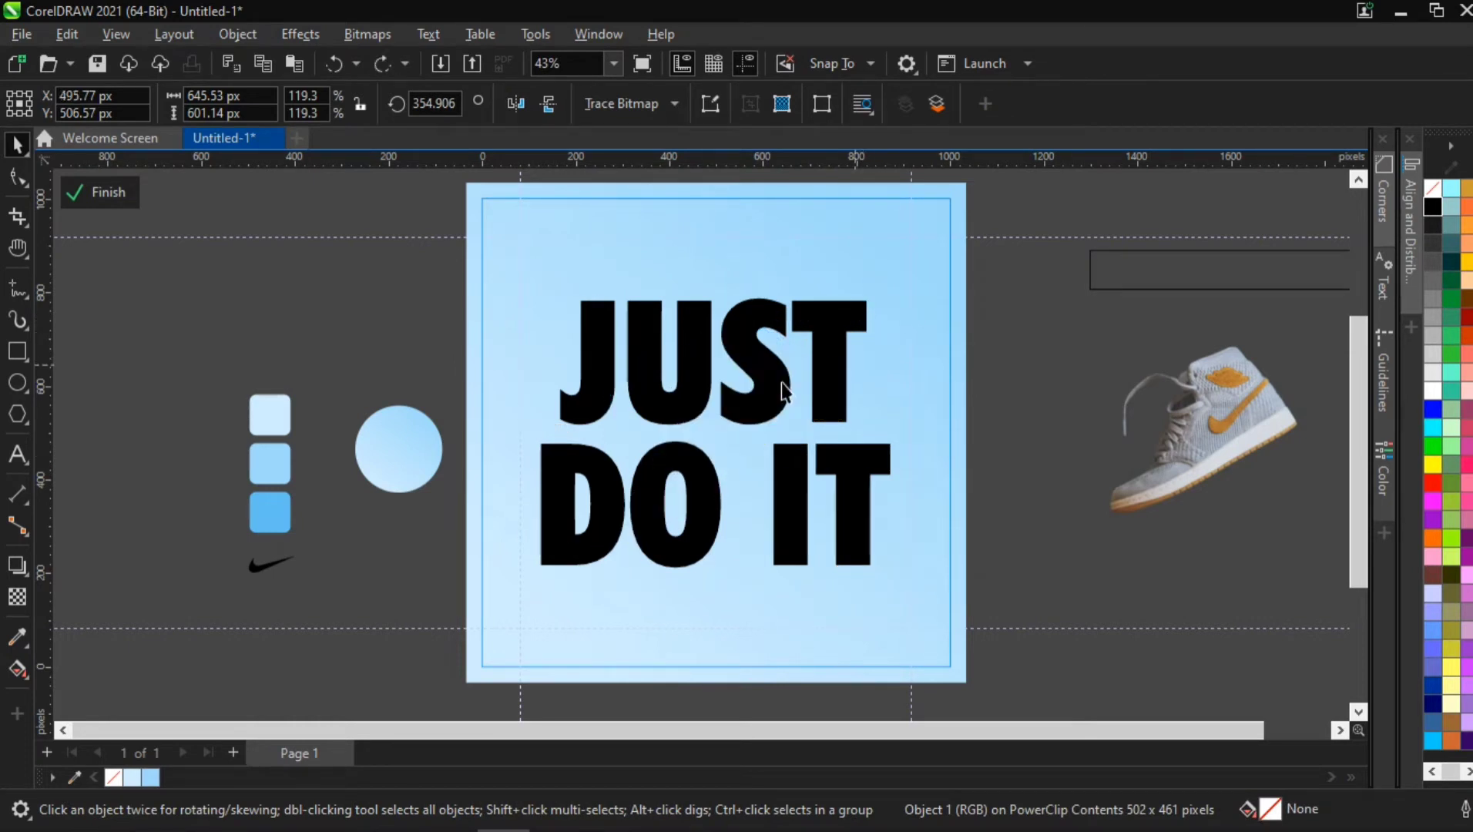
Step: Try skewing all the JUST DO IT letters rightward along their upper edge to about 772 px wide
click(763, 344)
click(999, 274)
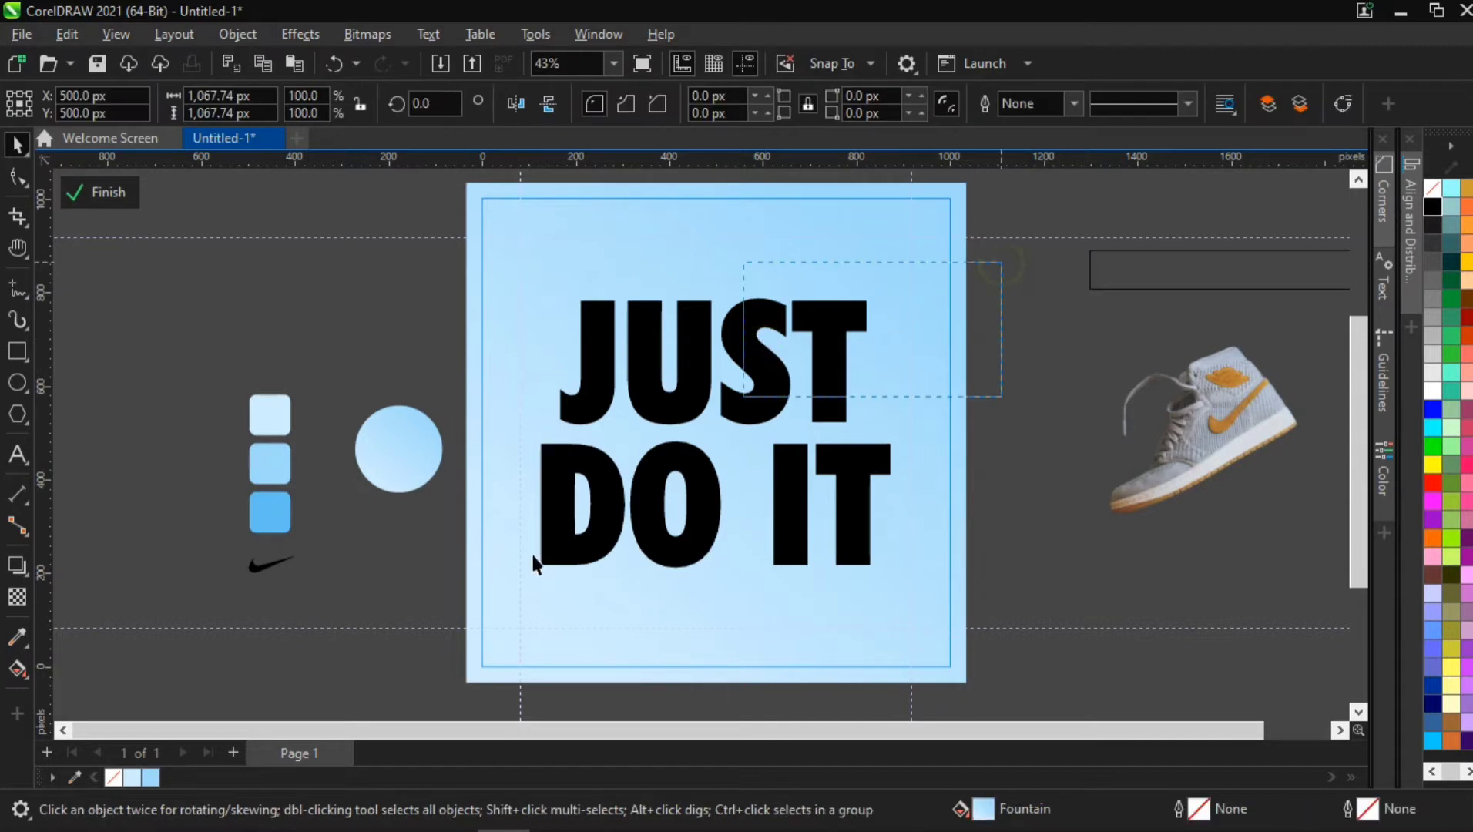
click(553, 495)
click(16, 177)
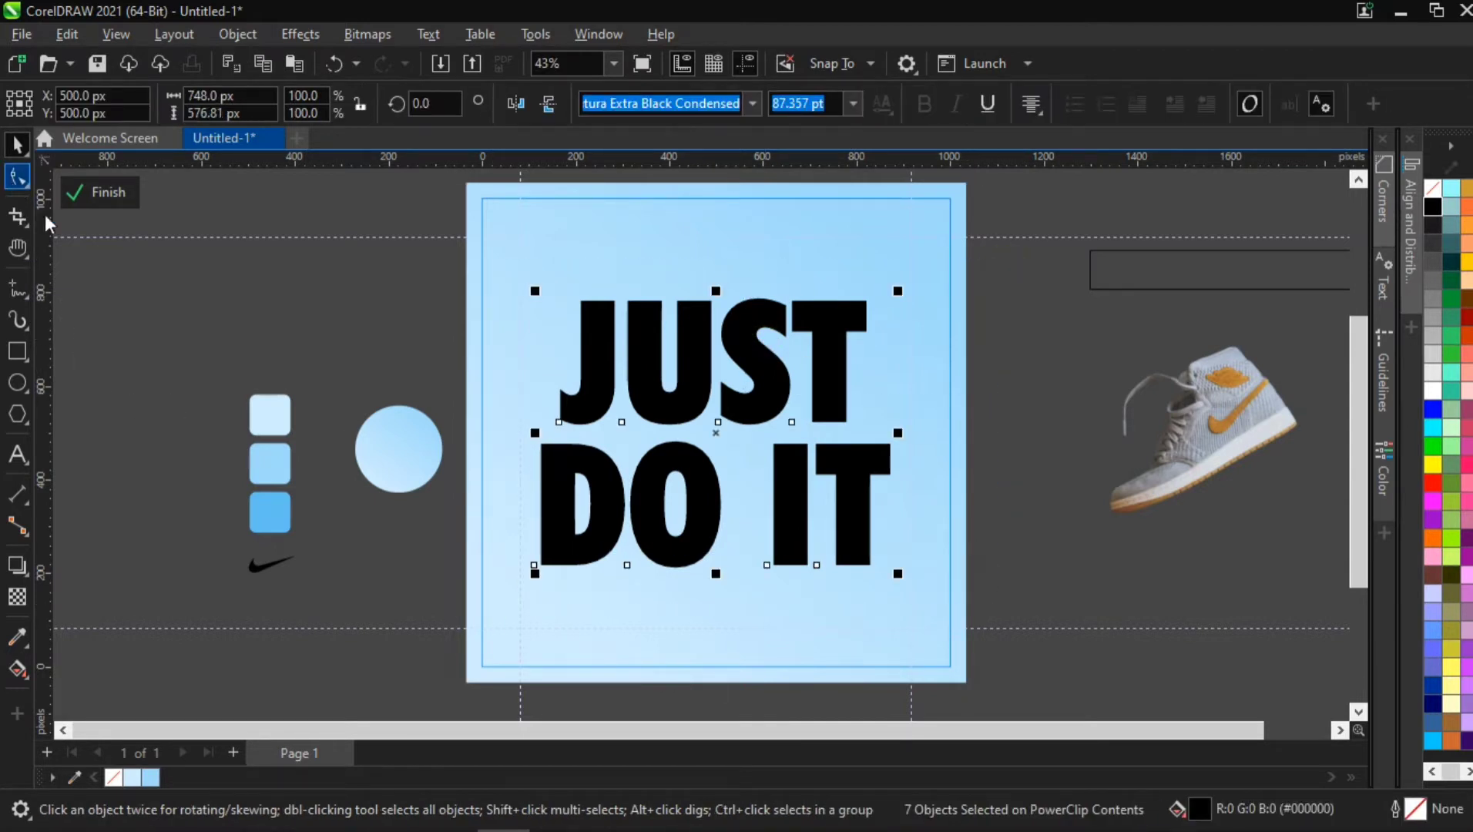
key(space)
click(700, 380)
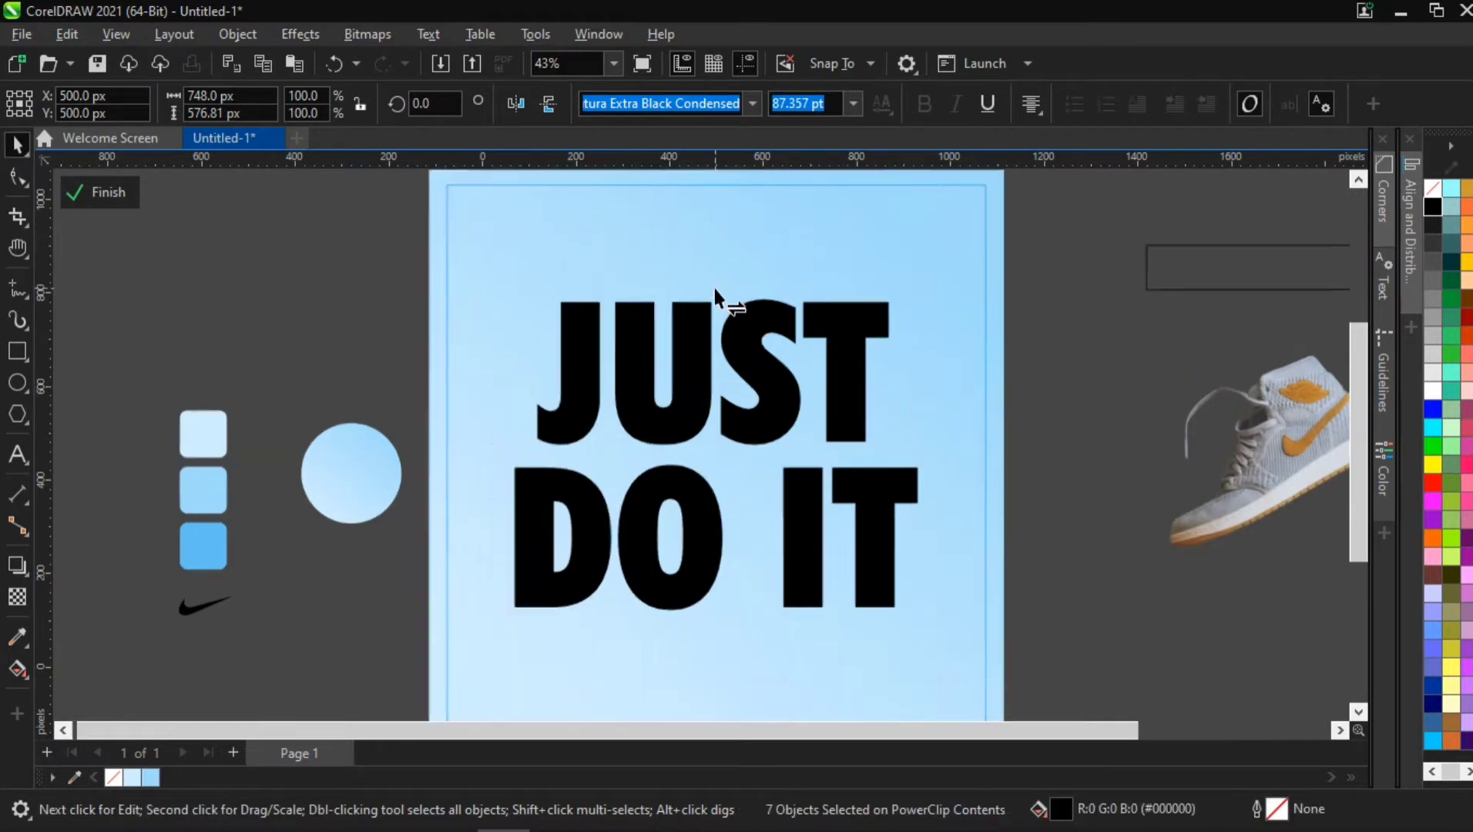
scroll(713, 289, up, 1)
scroll(712, 329, up, 1)
click(720, 290)
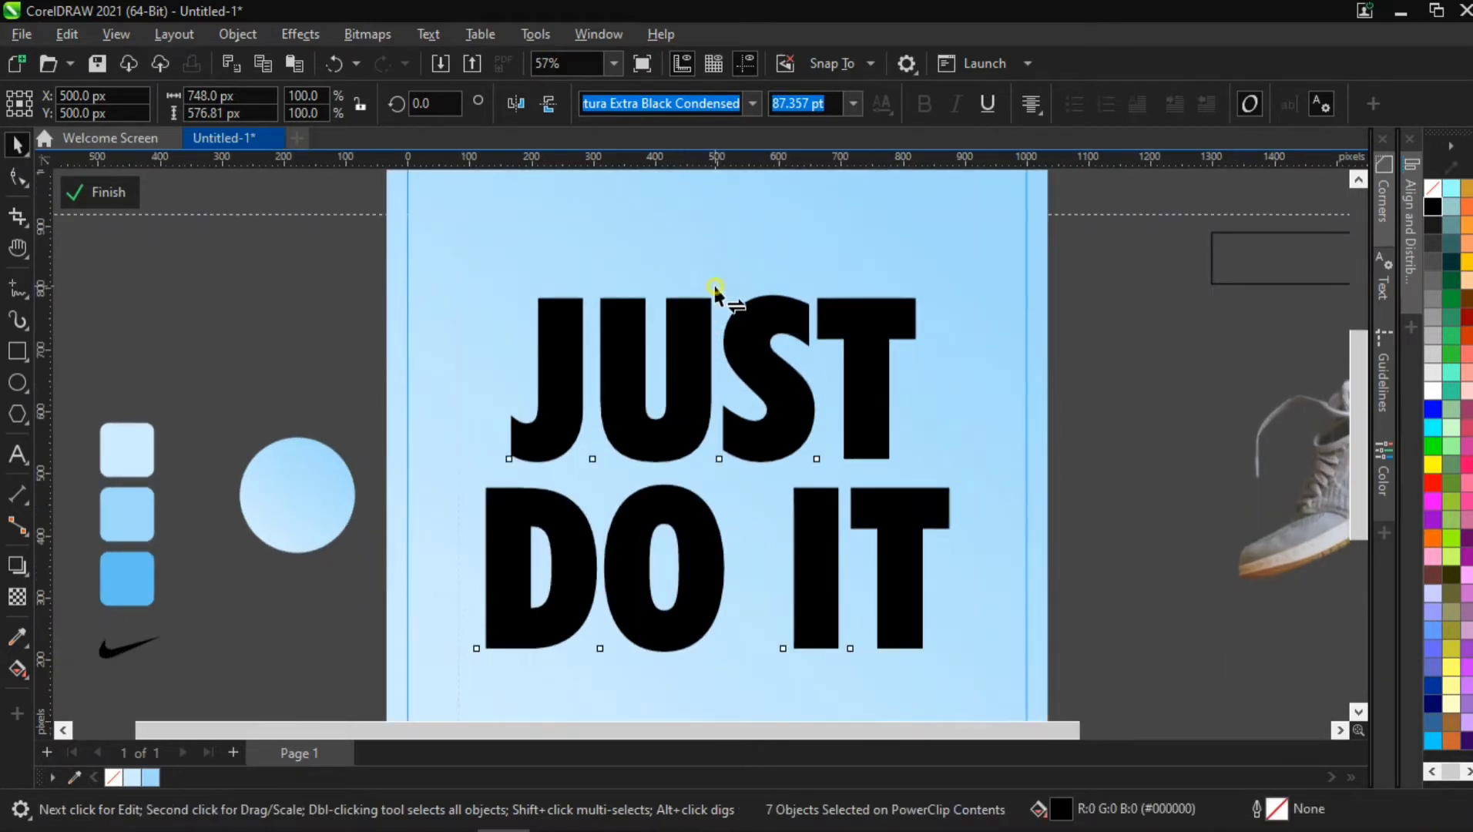
drag(724, 290, 751, 301)
scroll(751, 302, down, 3)
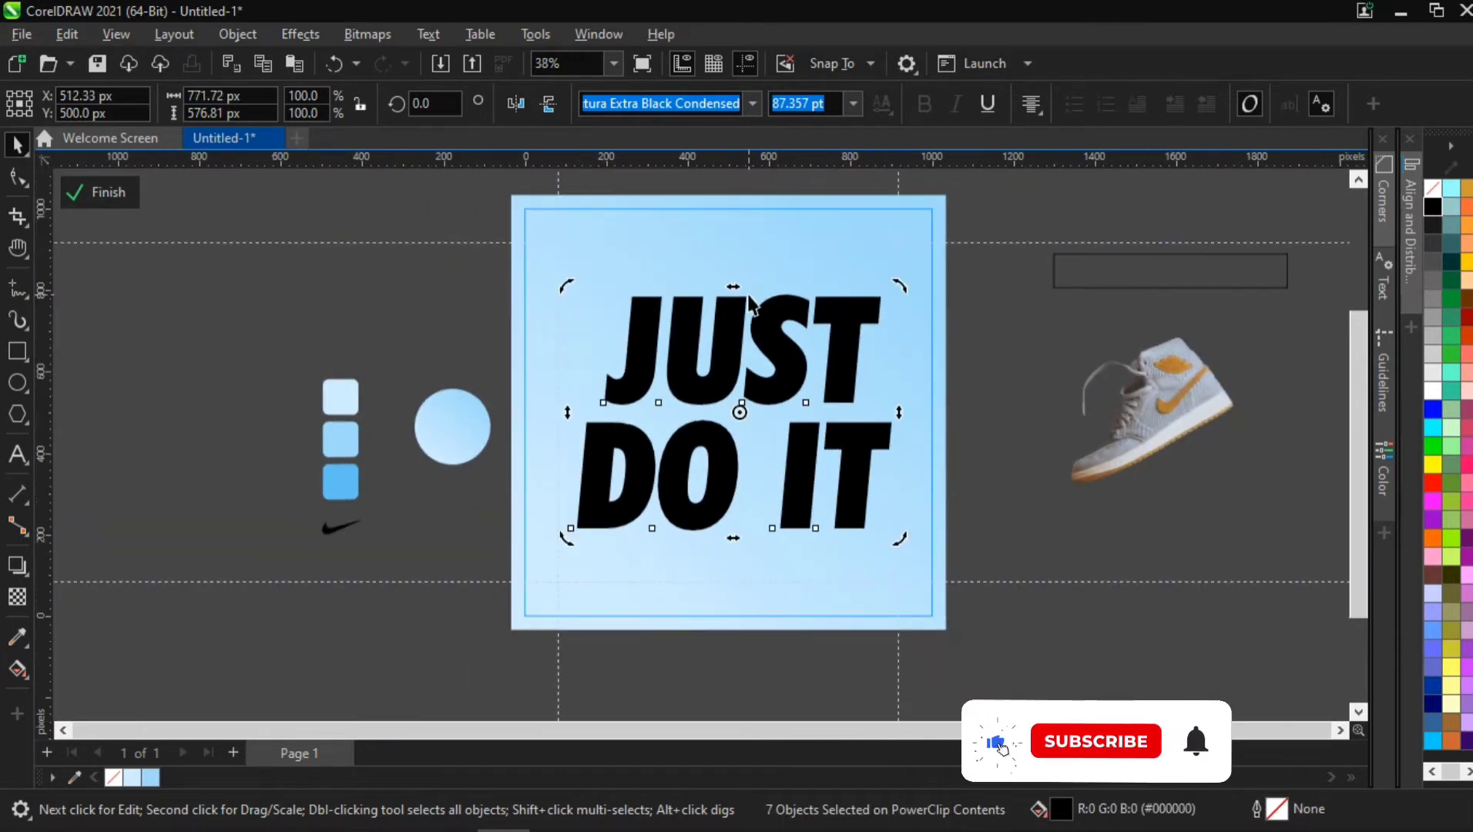
key(ctrl+z)
Step: Try rotating the lettering to about 109.2°, undo it, and place the blue shoe over the letters and remove it again
drag(762, 342, 345, 361)
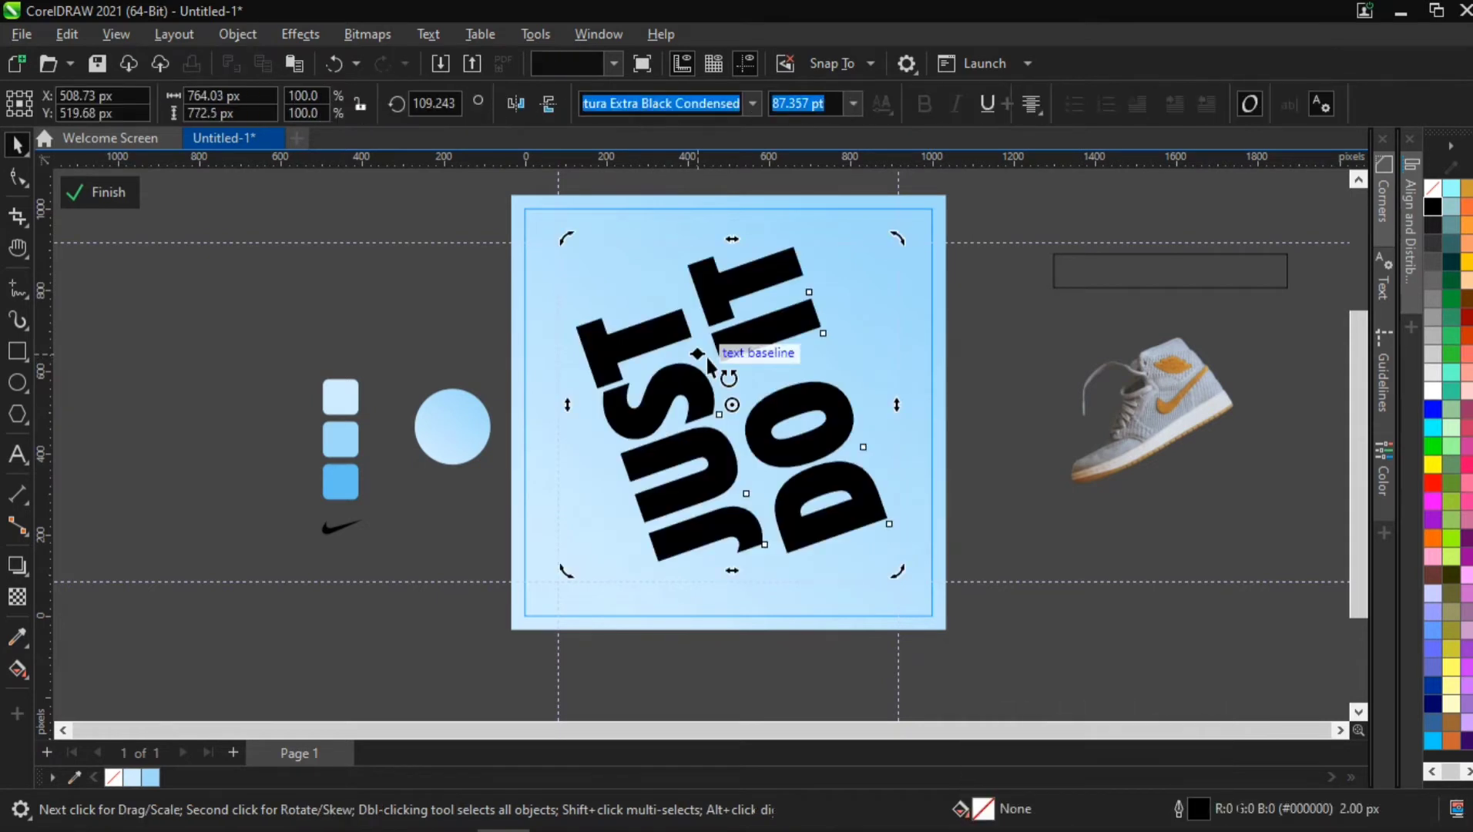
key(ctrl+z)
key(ctrl+v)
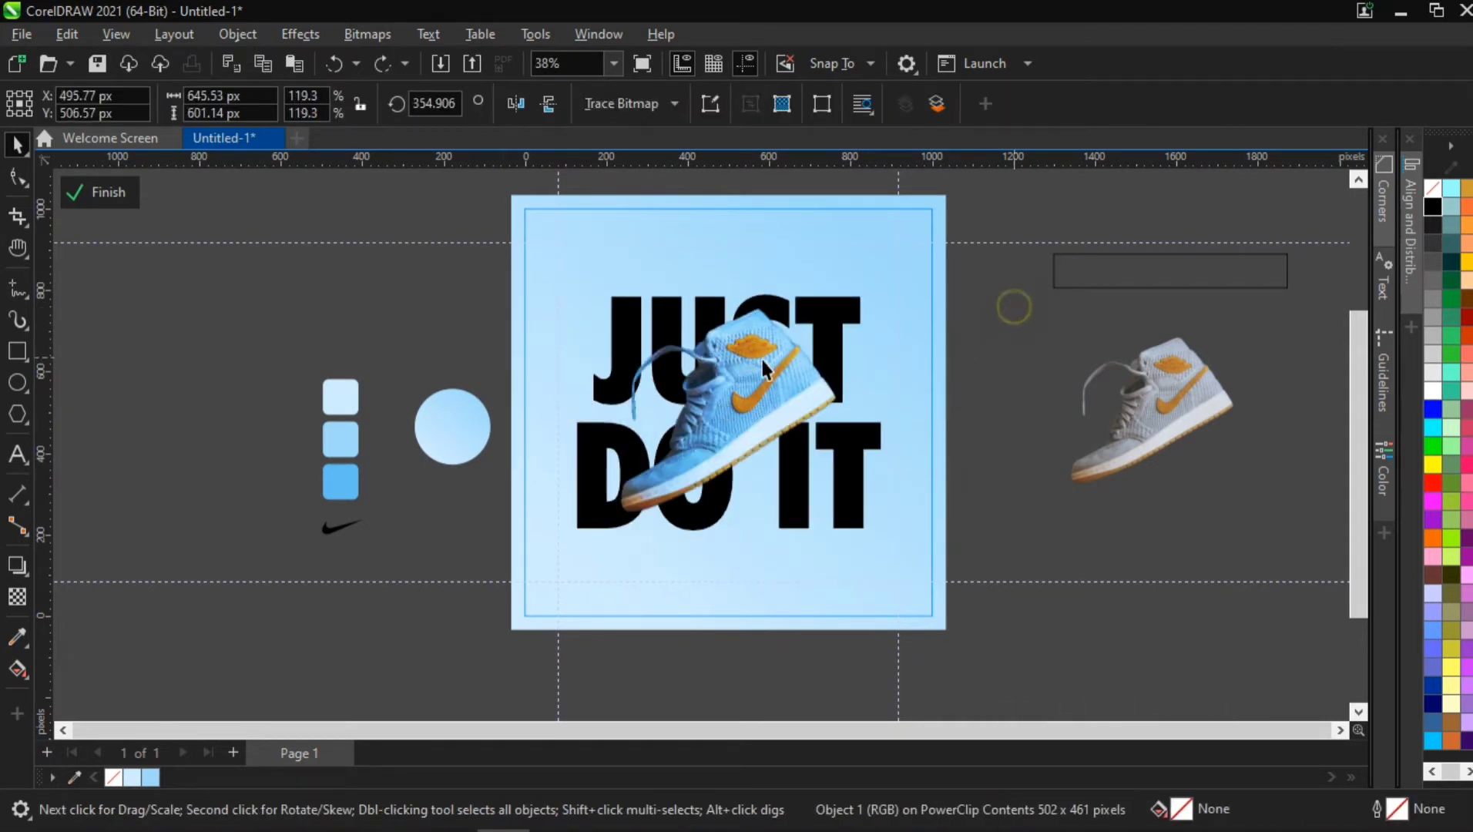
key(Delete)
Step: Place a spare copy of the upright JUST DO IT lettering outside the square, beyond the color swatches
drag(984, 243, 530, 568)
drag(700, 369, 105, 388)
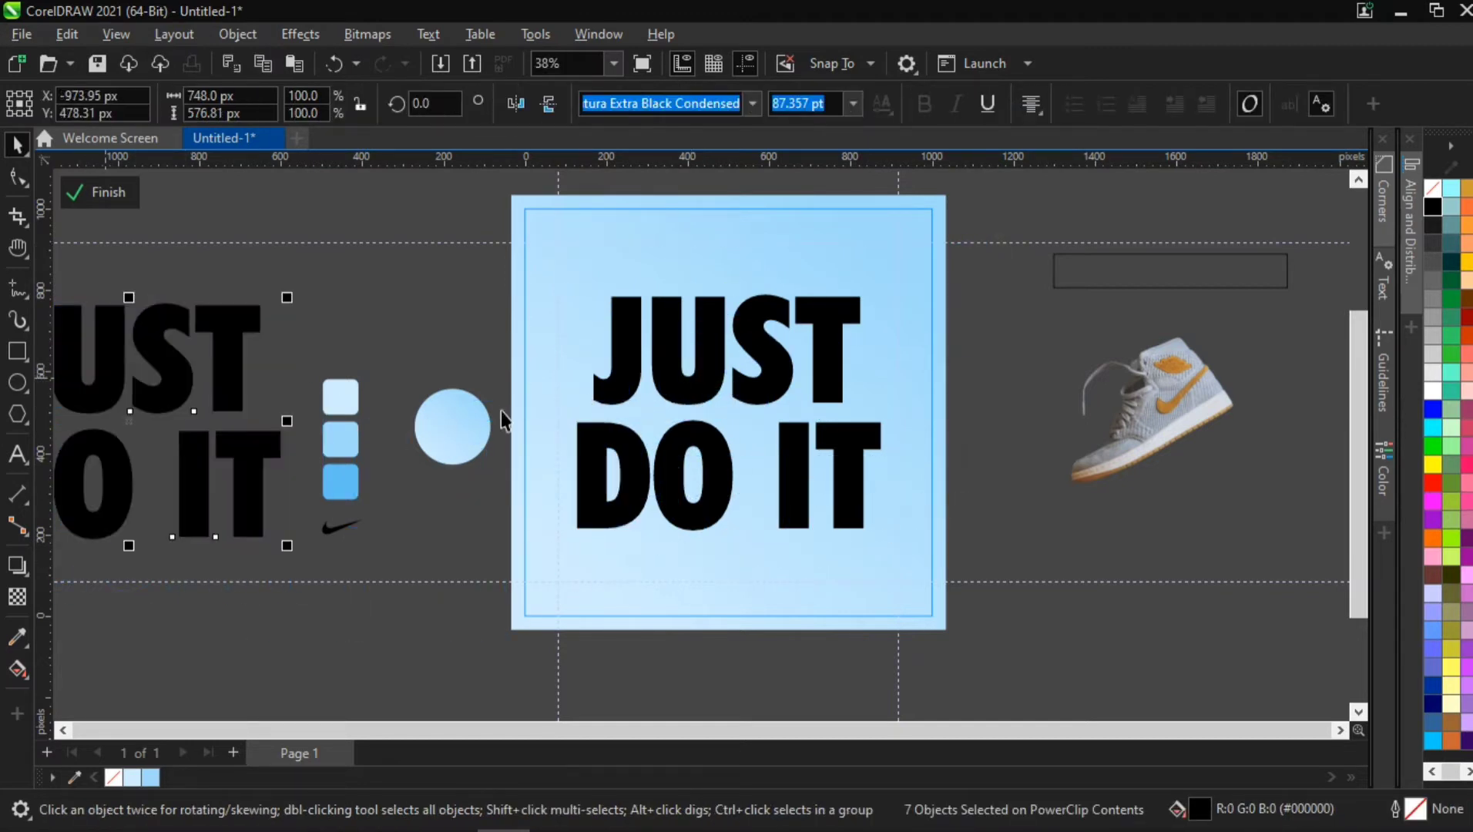
click(783, 379)
Step: Slant the lettering in the square by skewing its upper edge right and its lower edge left, to about 781 px wide
drag(980, 269, 471, 575)
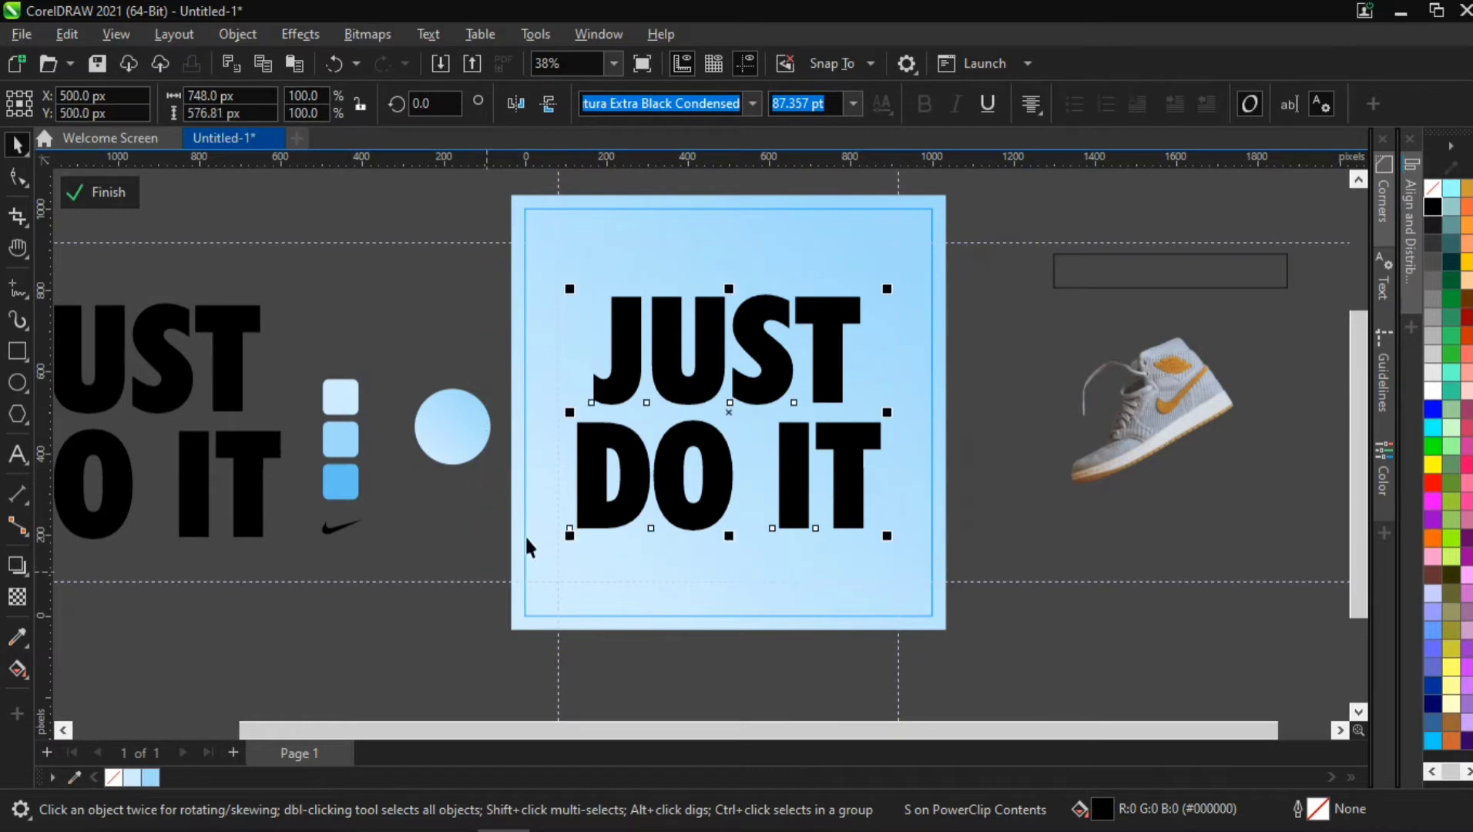
click(694, 385)
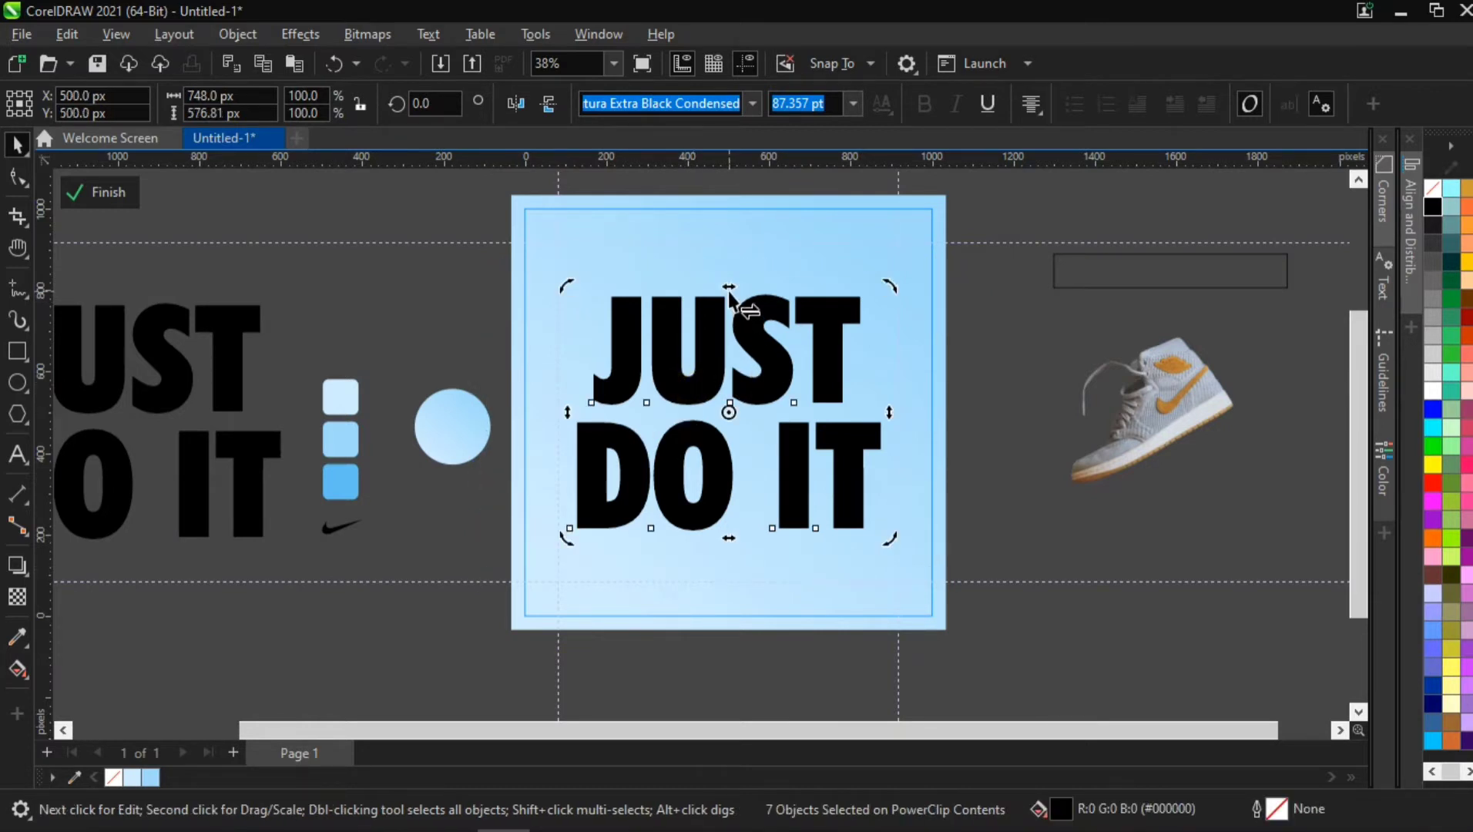
drag(729, 294, 784, 308)
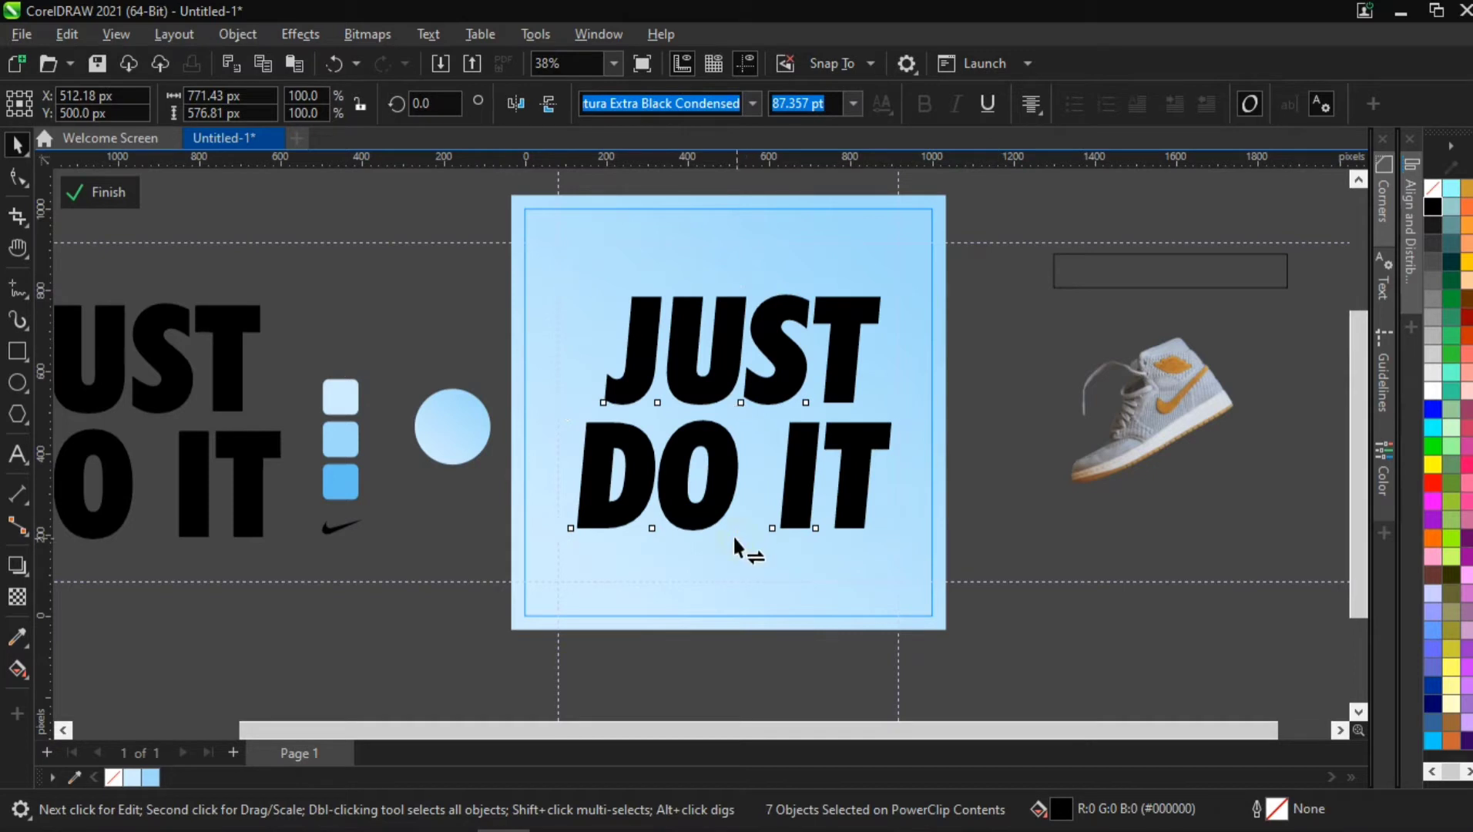
drag(736, 540, 726, 542)
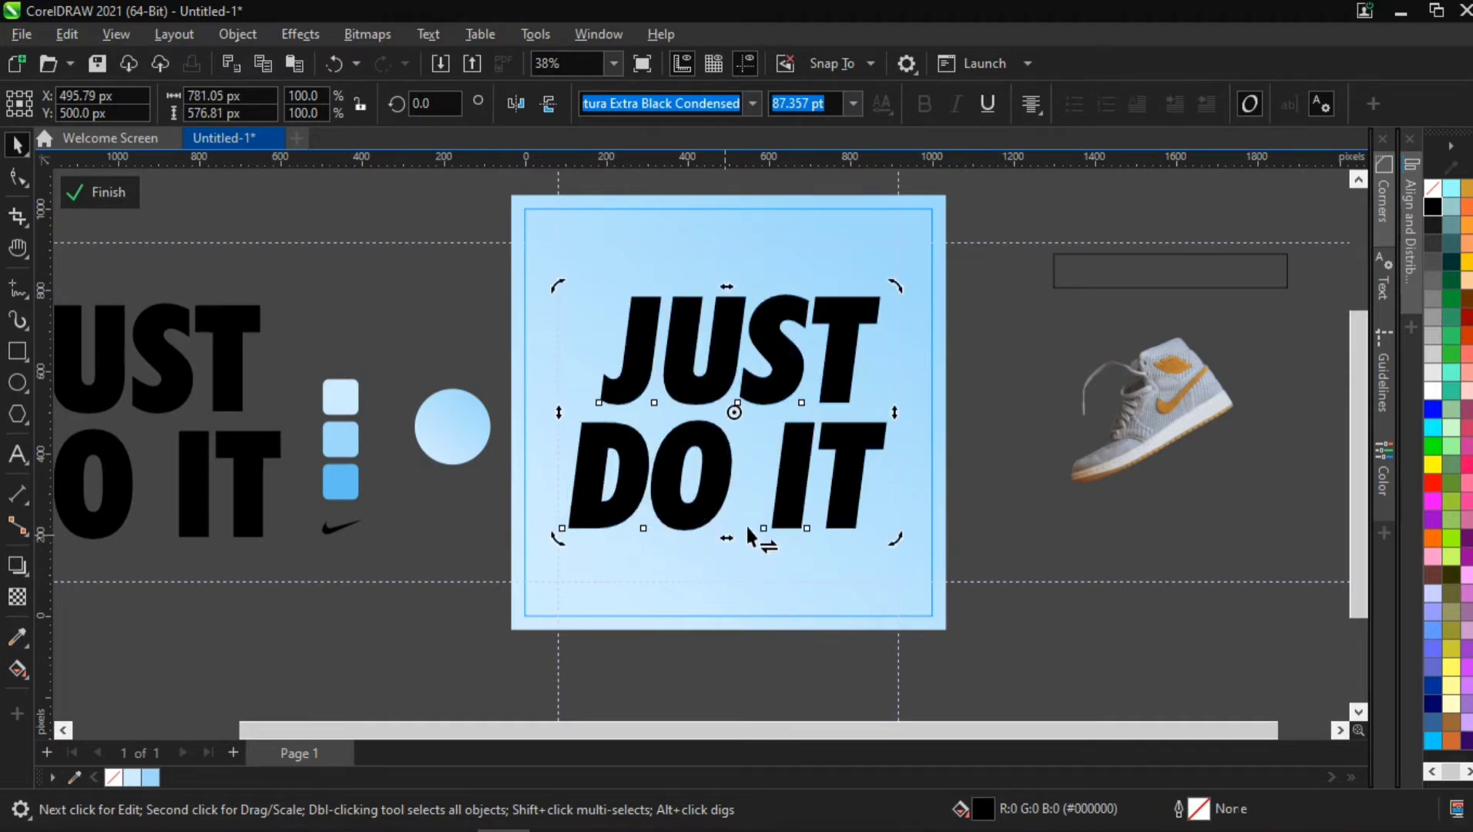
click(973, 369)
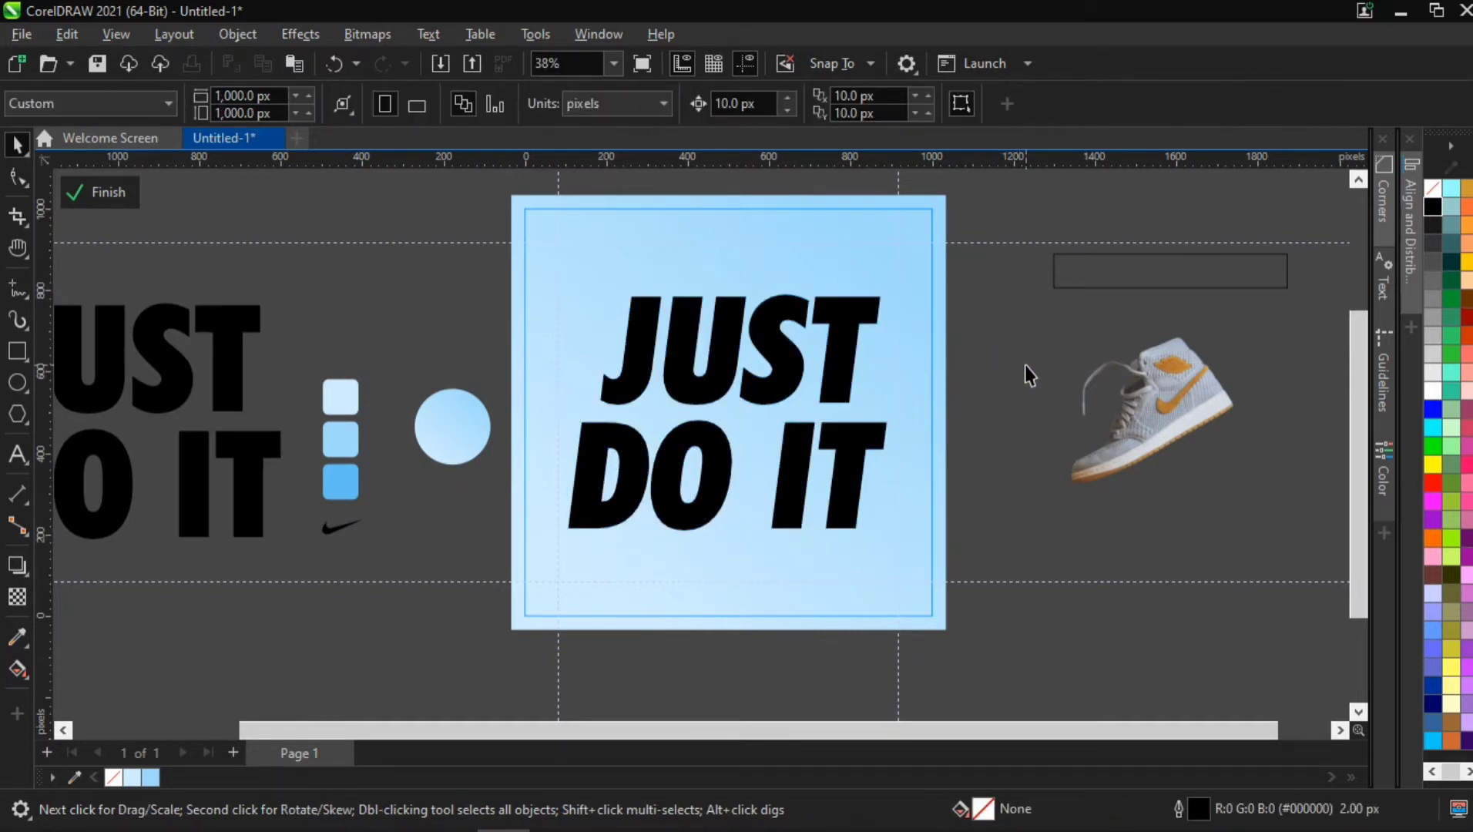
Step: Center the slanted lettering on the square as one group, ungroup it, and put the blue shoe back over it
drag(1003, 247, 548, 583)
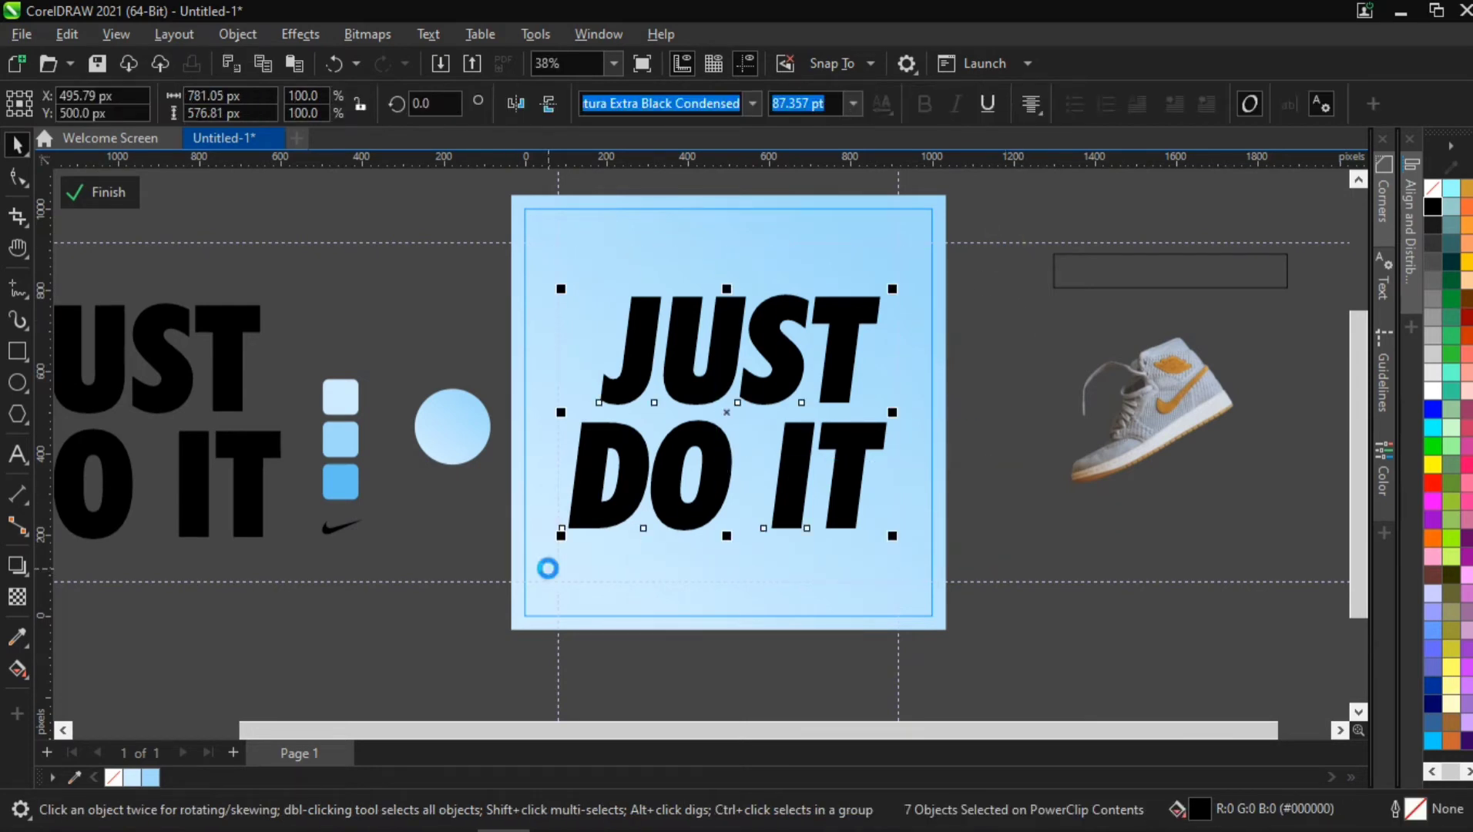
key(ctrl+g)
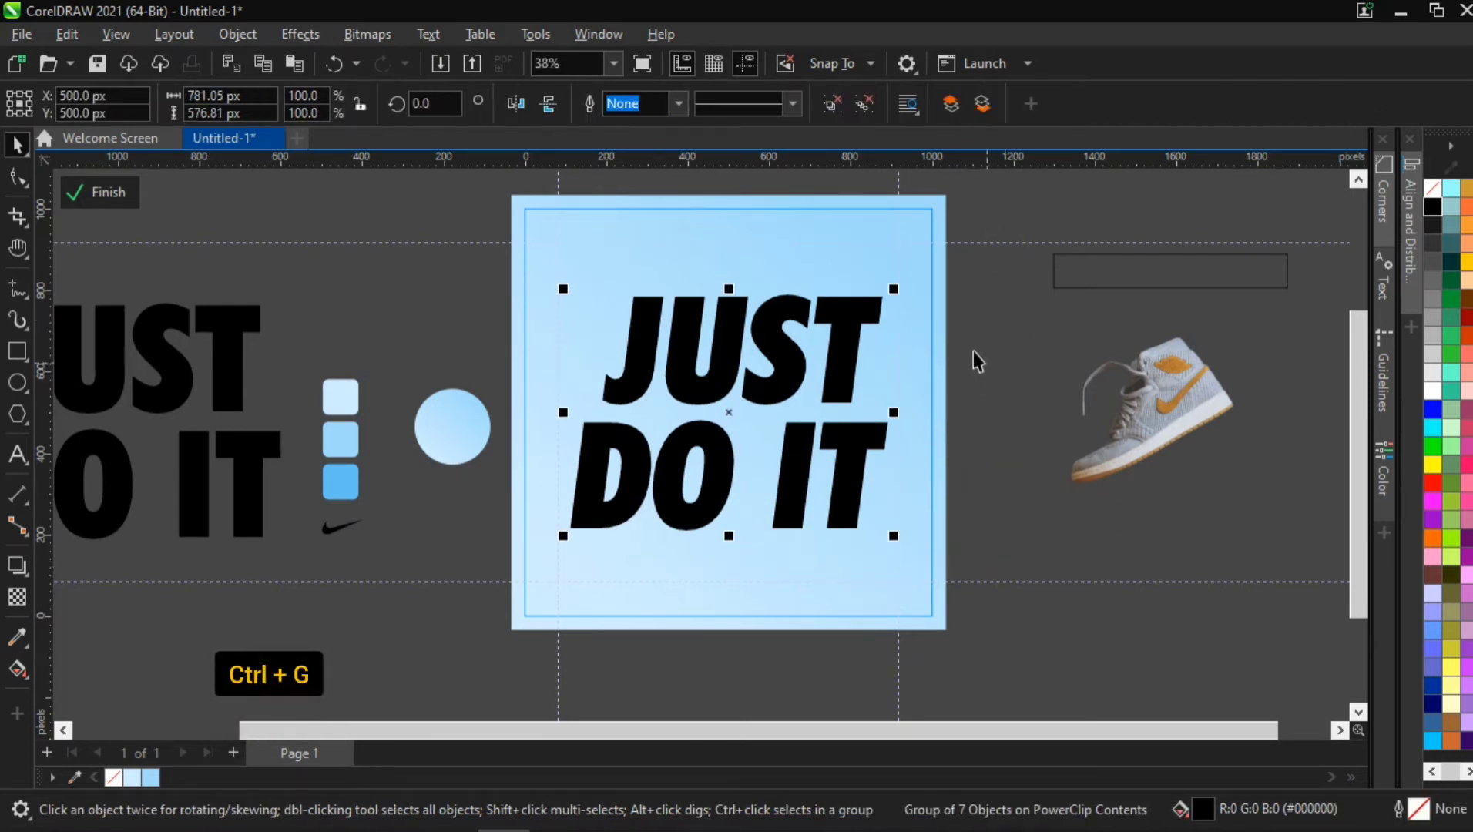
key(ctrl+u)
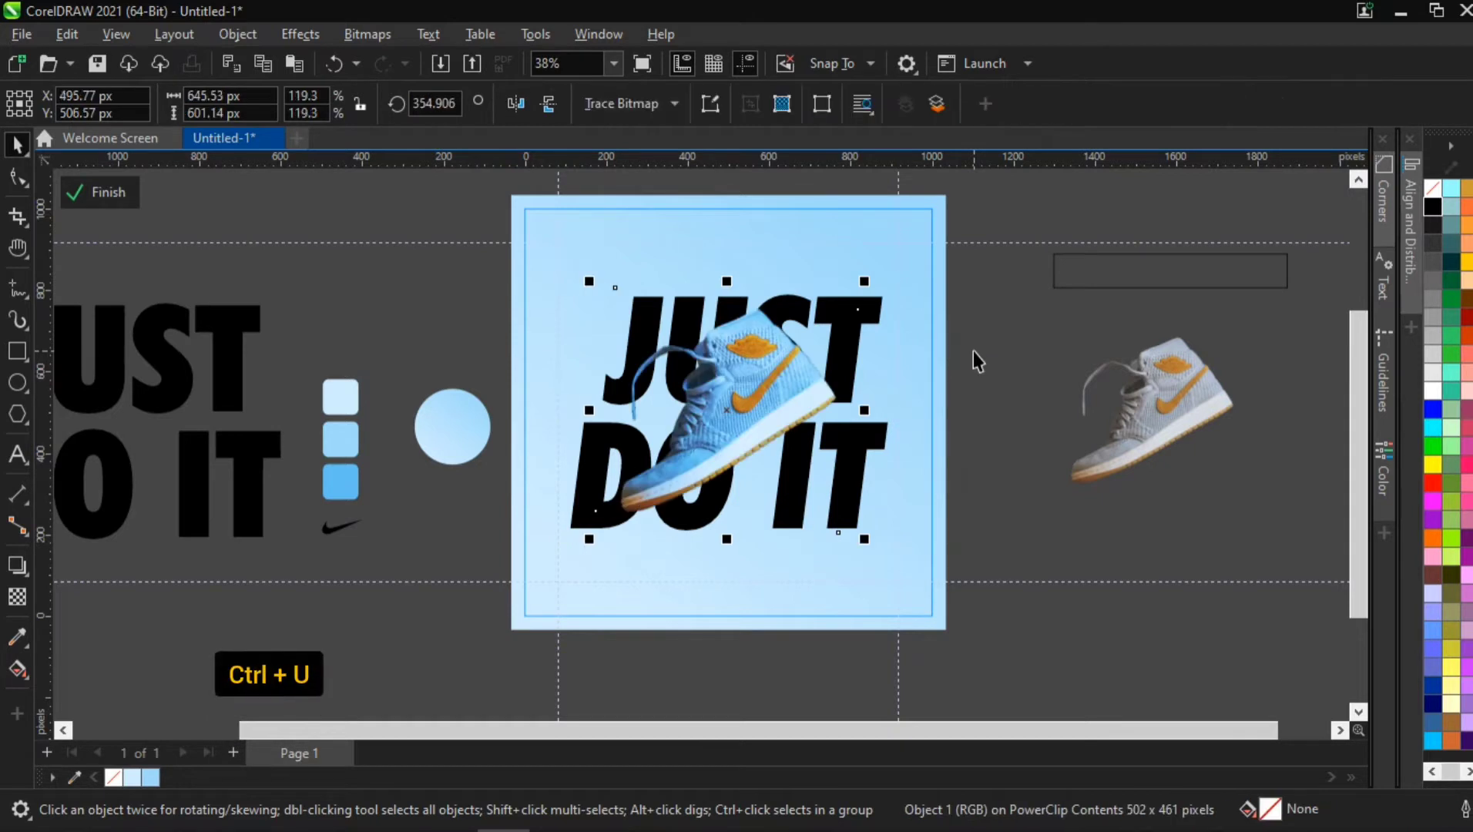
Step: Bring the D of DO and the J of JUST in front of the blue shoe
scroll(820, 352, up, 2)
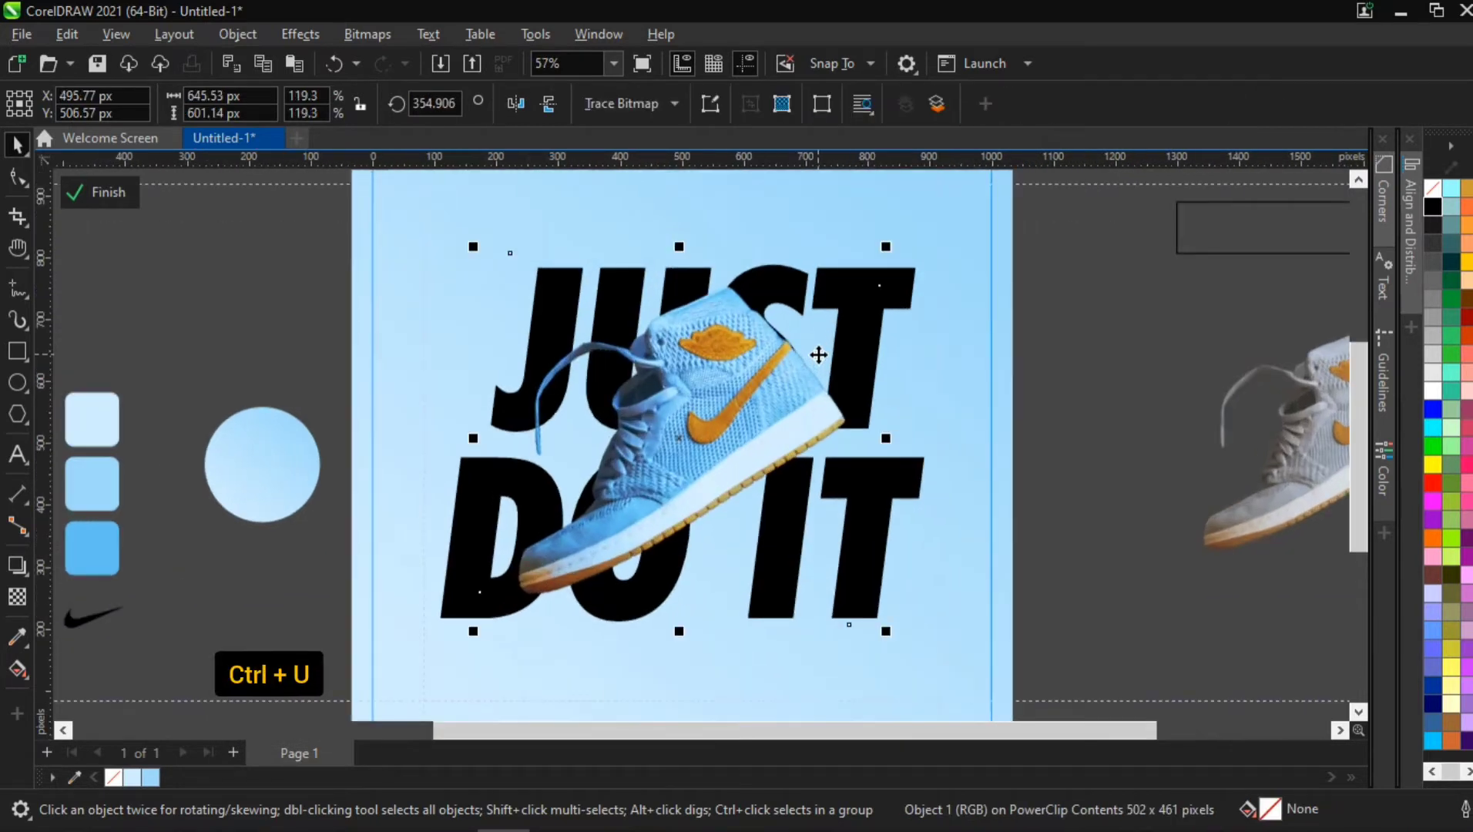
scroll(818, 354, up, 1)
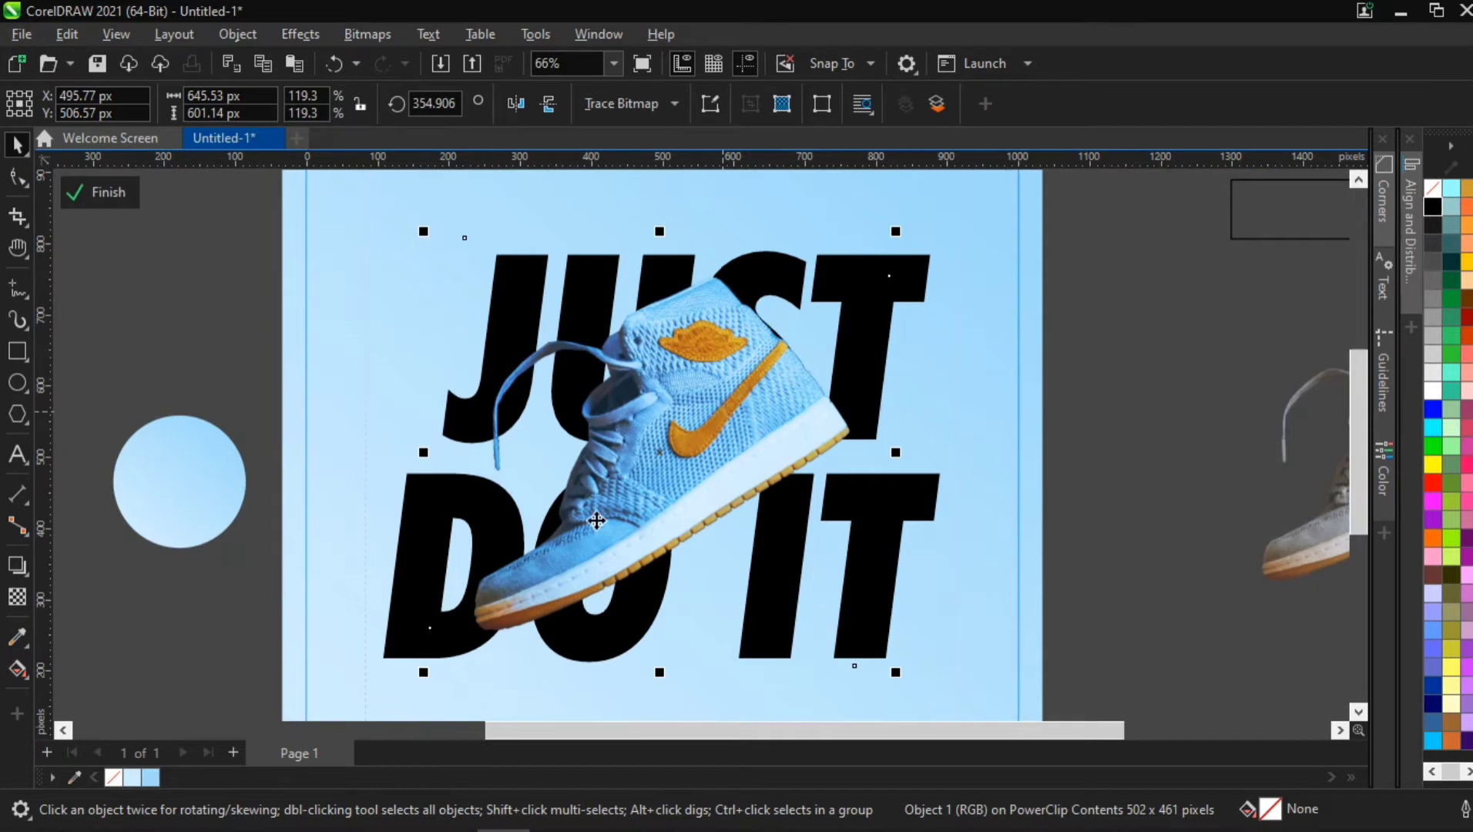
click(406, 511)
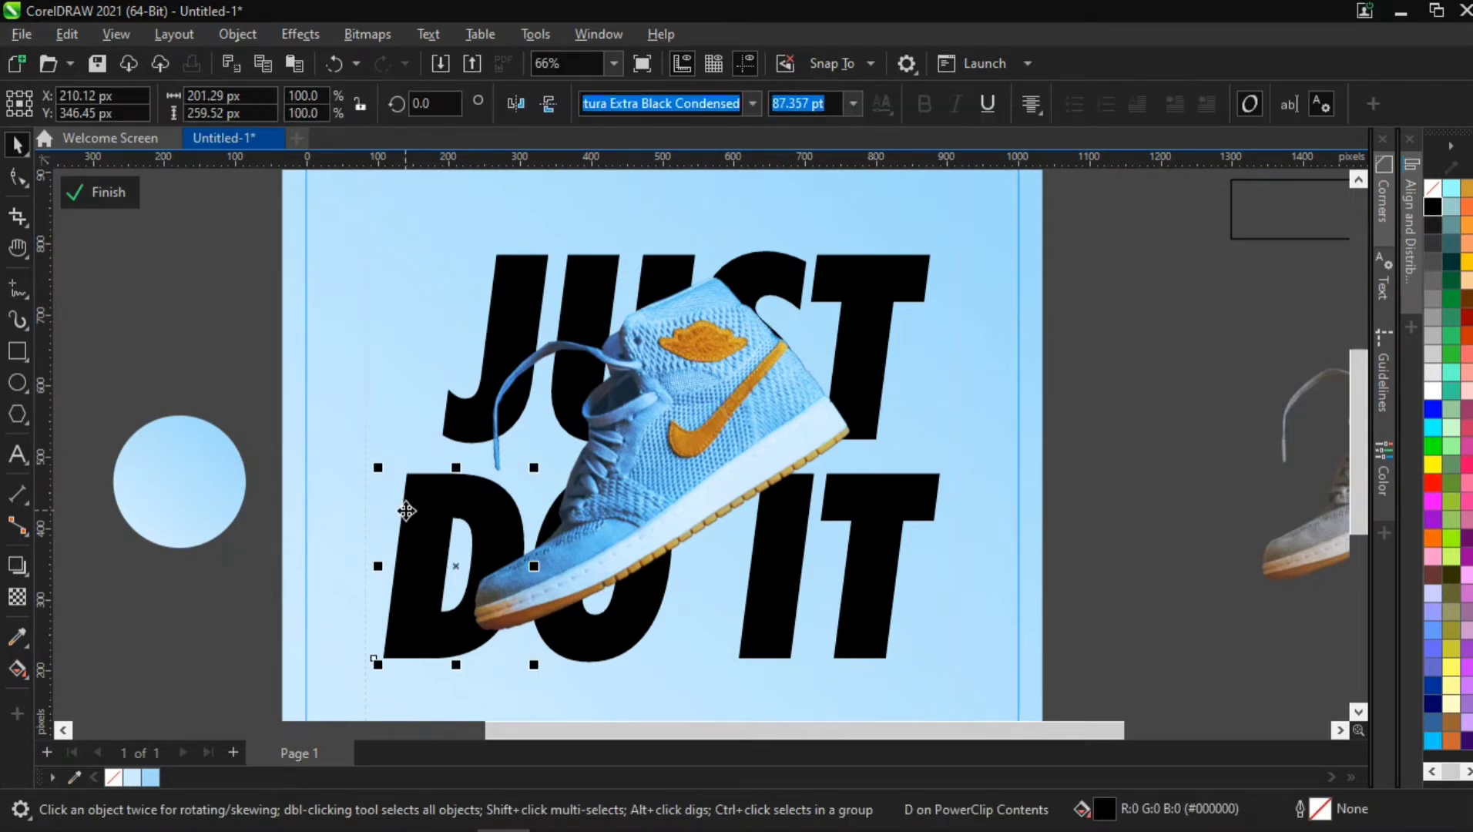
key(shift+Page_Up)
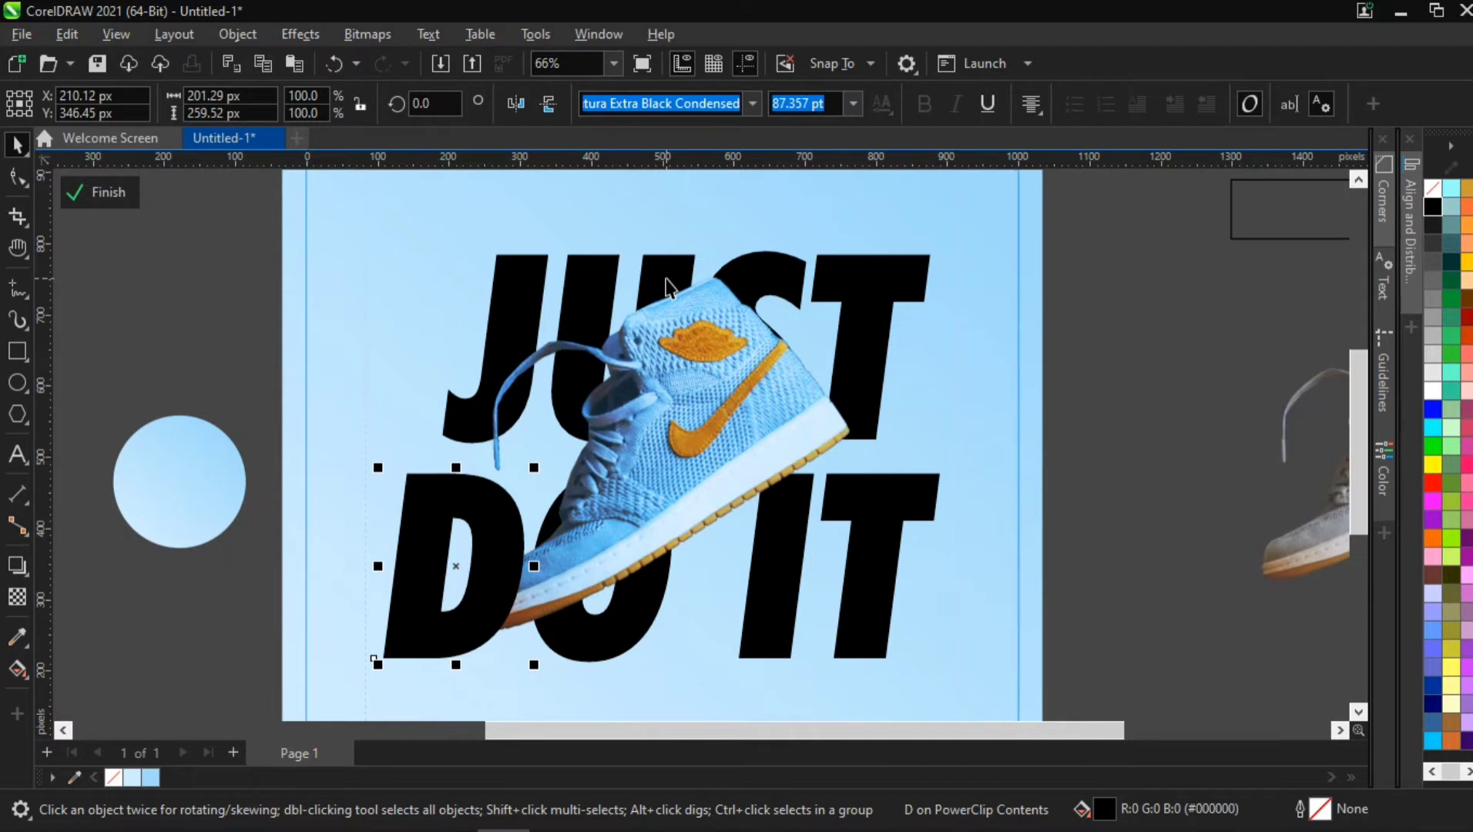
click(516, 305)
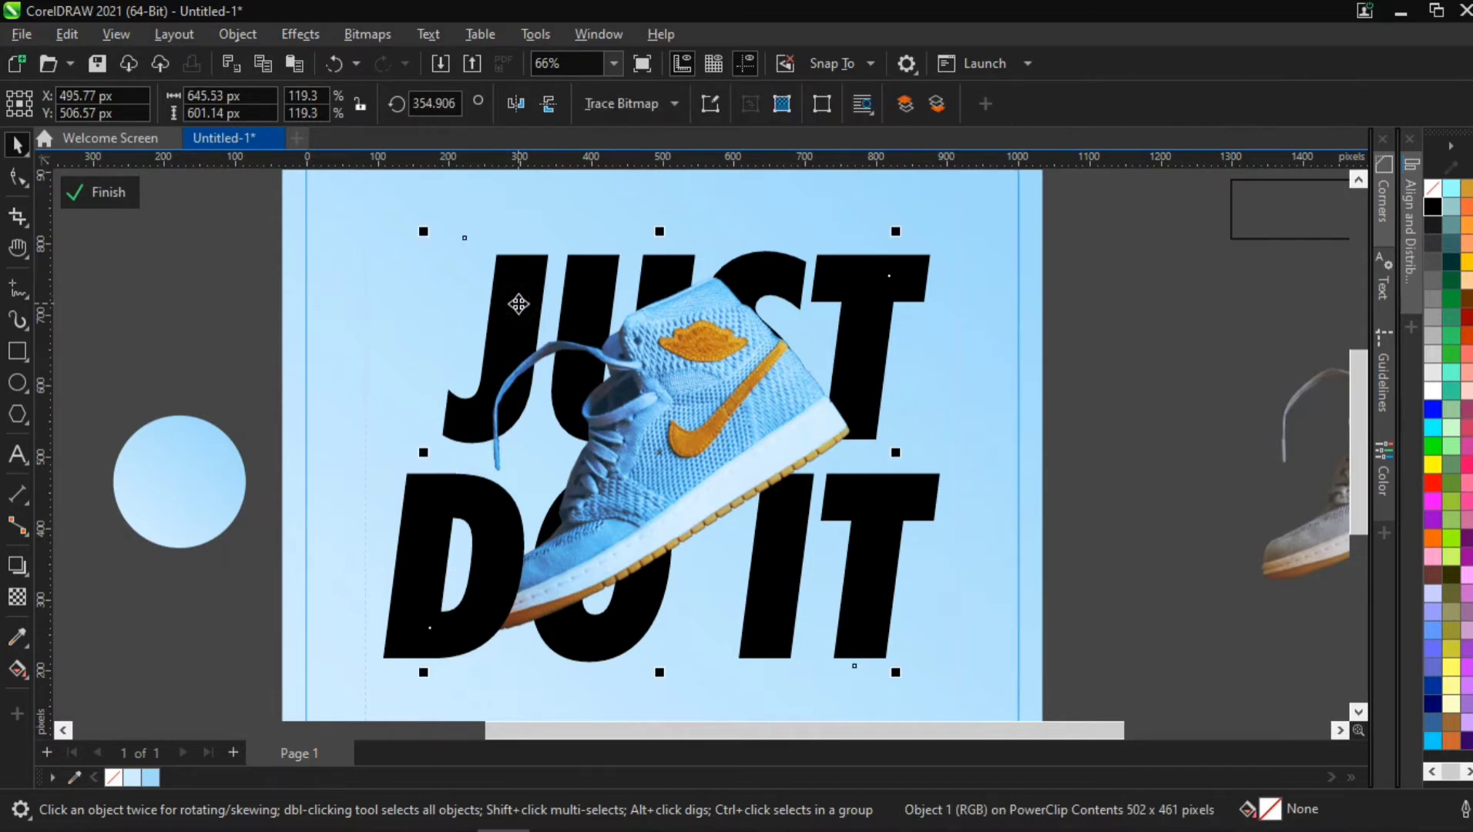
click(262, 198)
click(509, 270)
drag(229, 219, 553, 456)
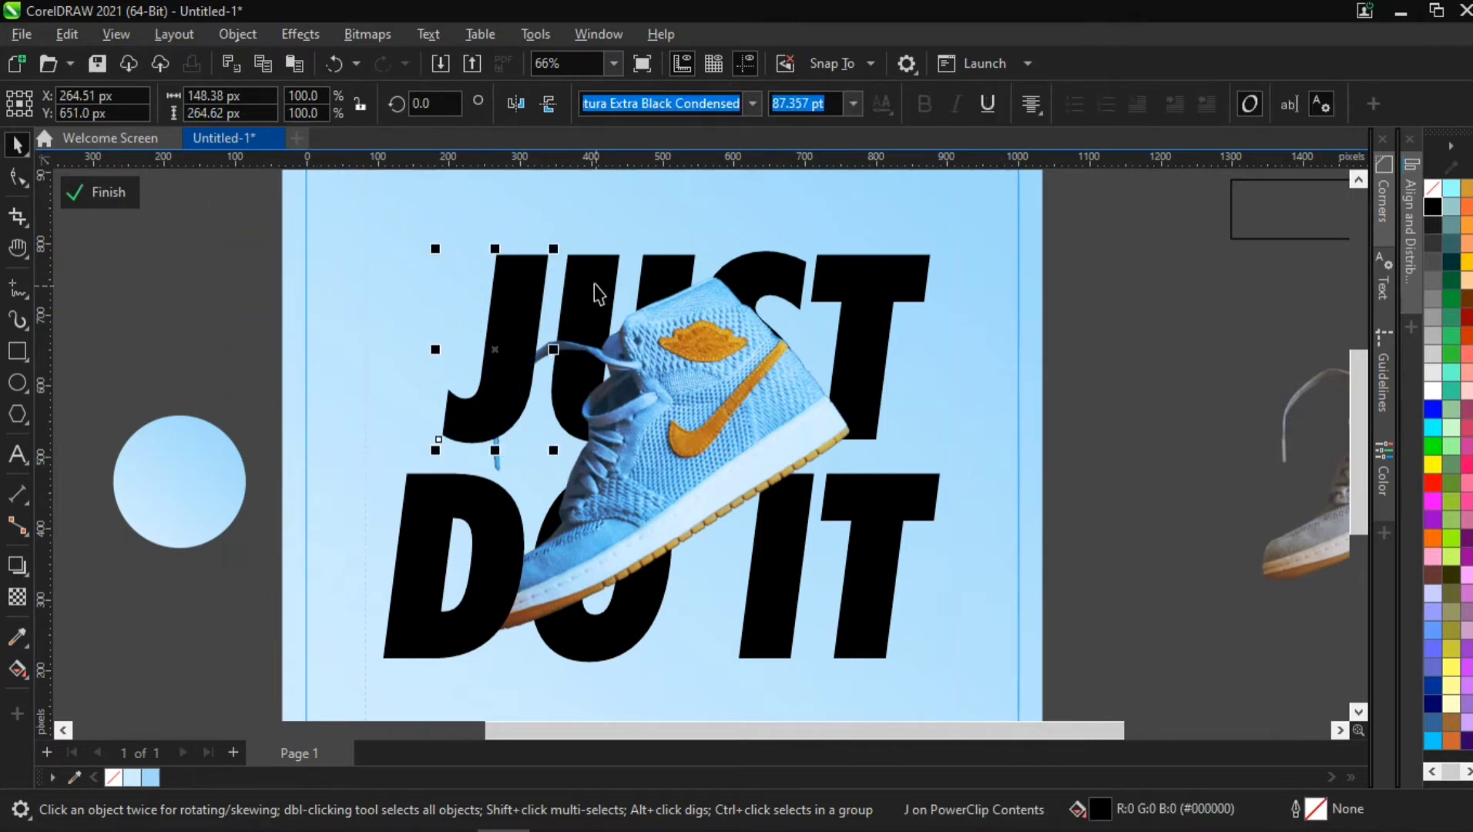
Step: Bring the T of JUST and the word IT in front of the blue shoe
click(852, 271)
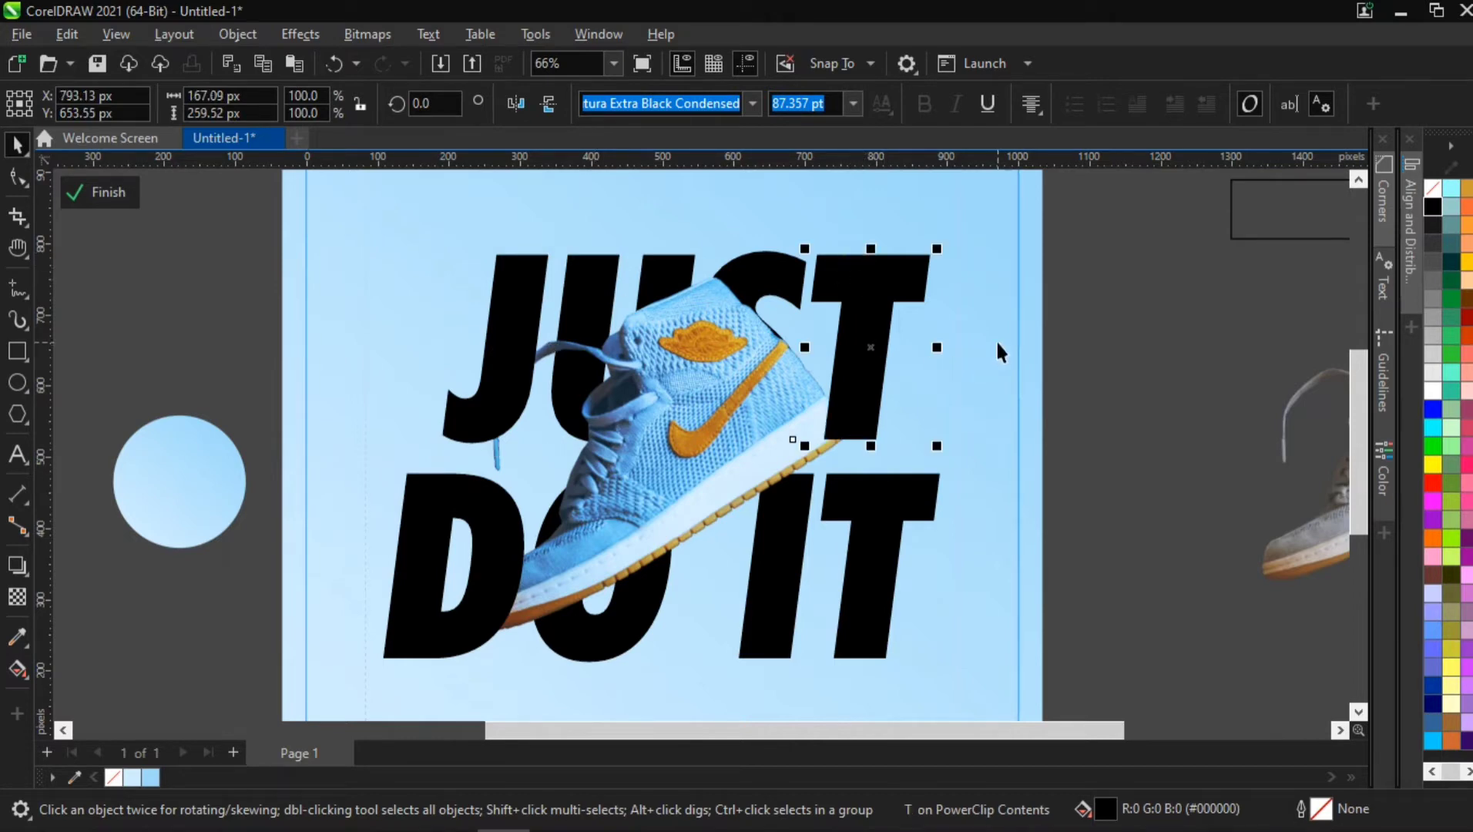
scroll(737, 617, up, 2)
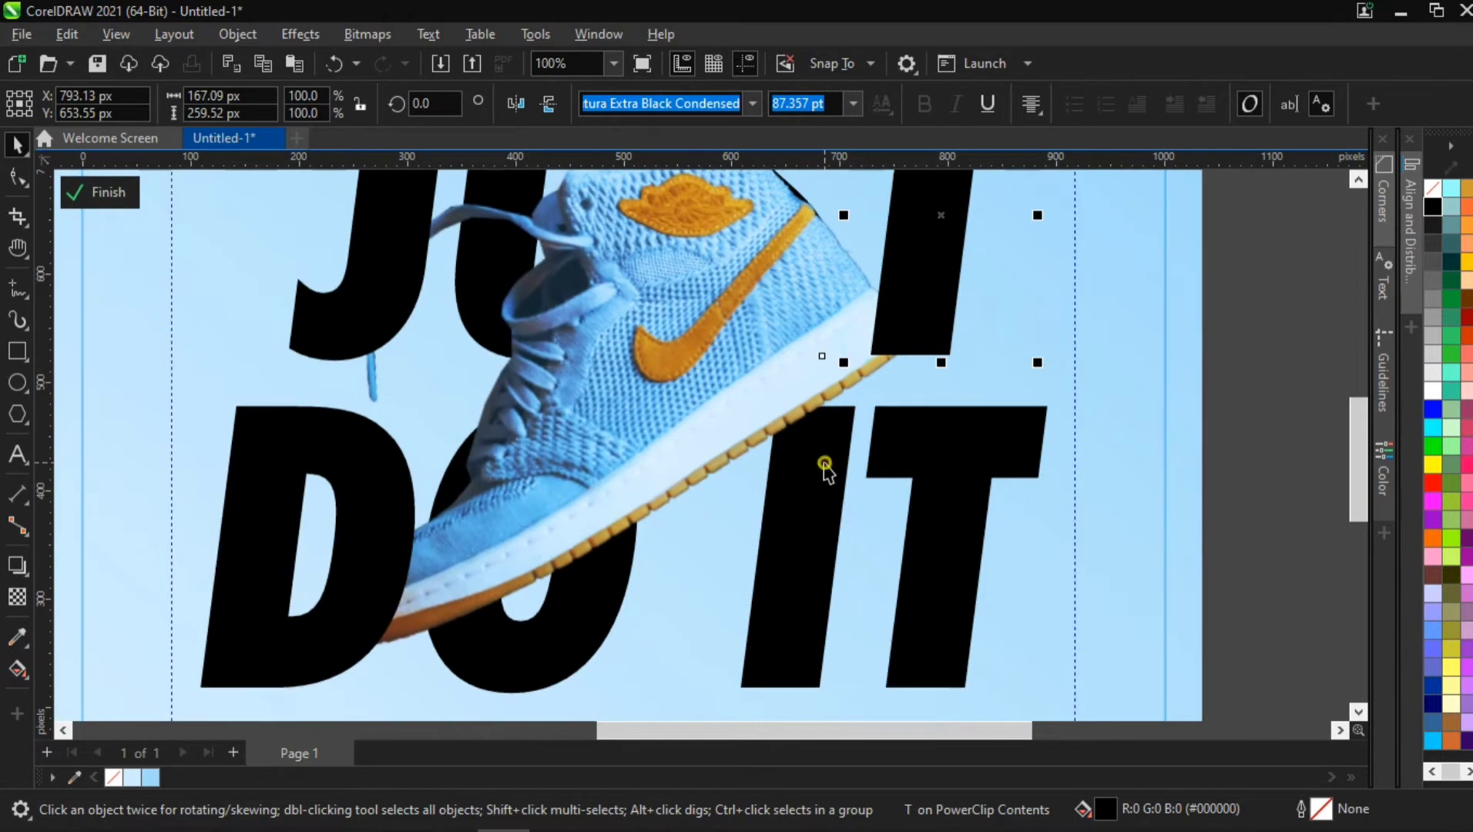
click(825, 467)
scroll(1006, 507, down, 2)
drag(1228, 406, 828, 671)
drag(1158, 449, 916, 632)
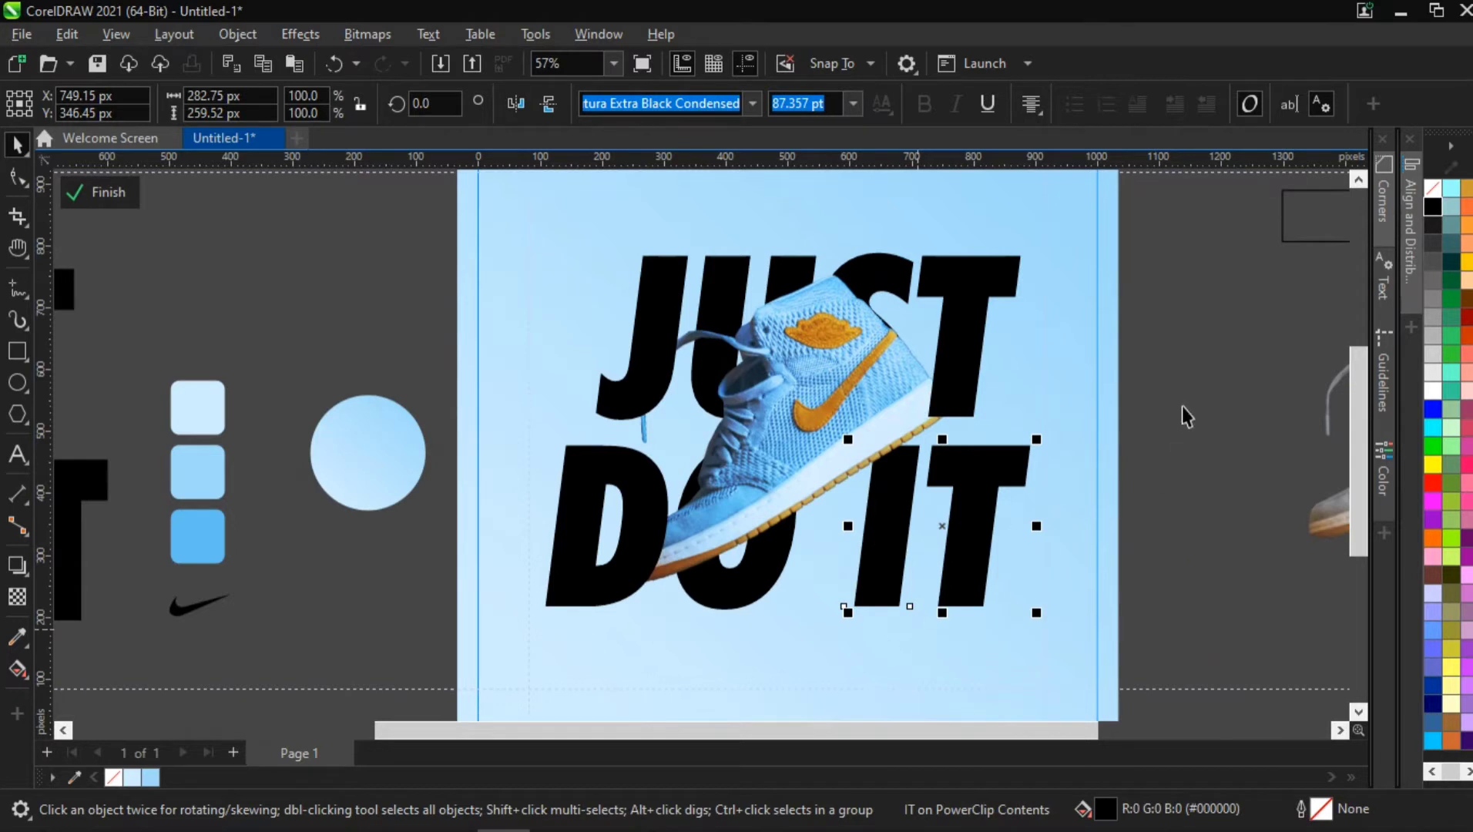
Step: Break the word IT apart into separate I and T letters
key(ctrl+k)
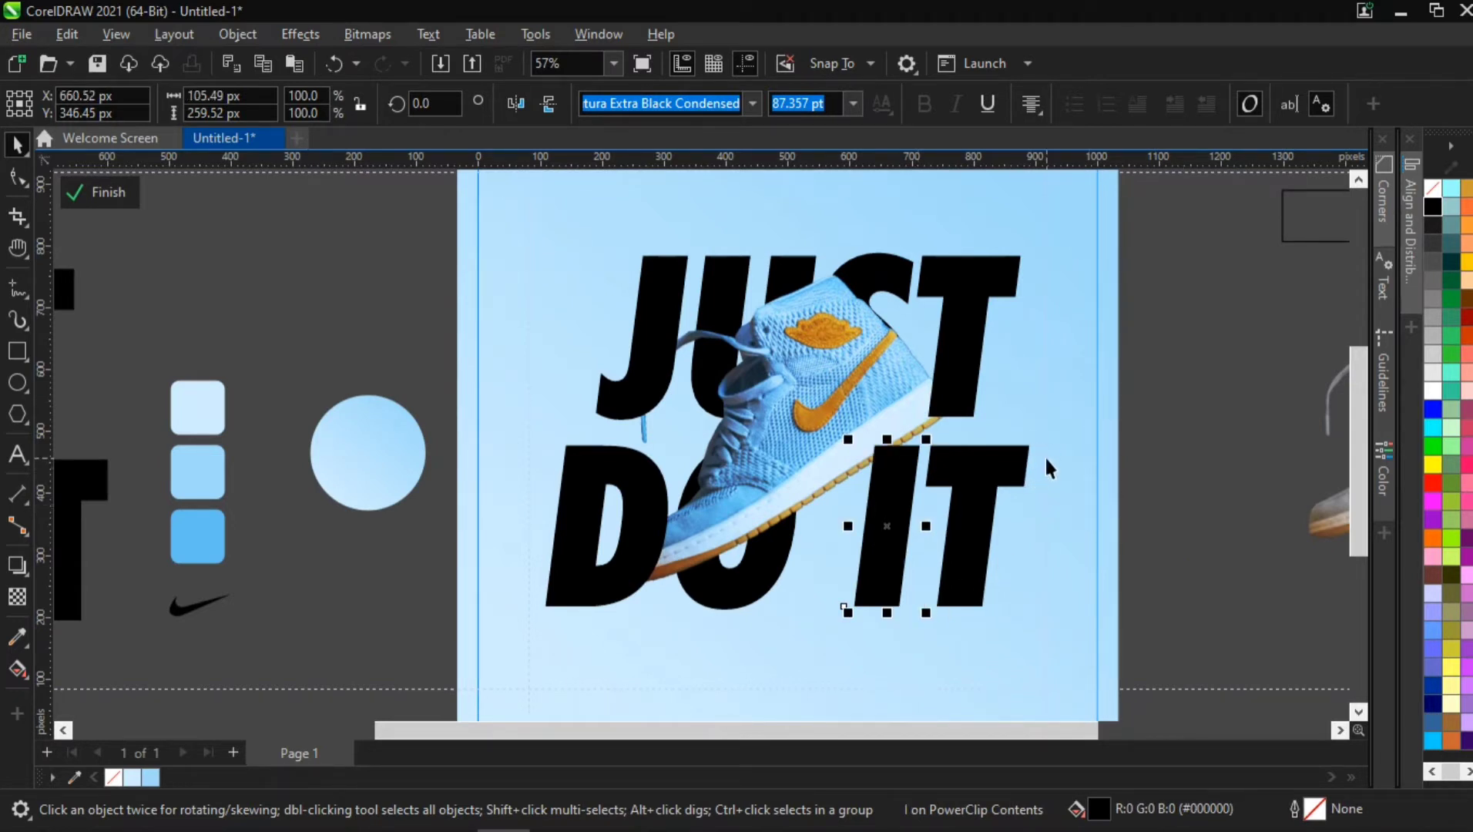
click(1157, 425)
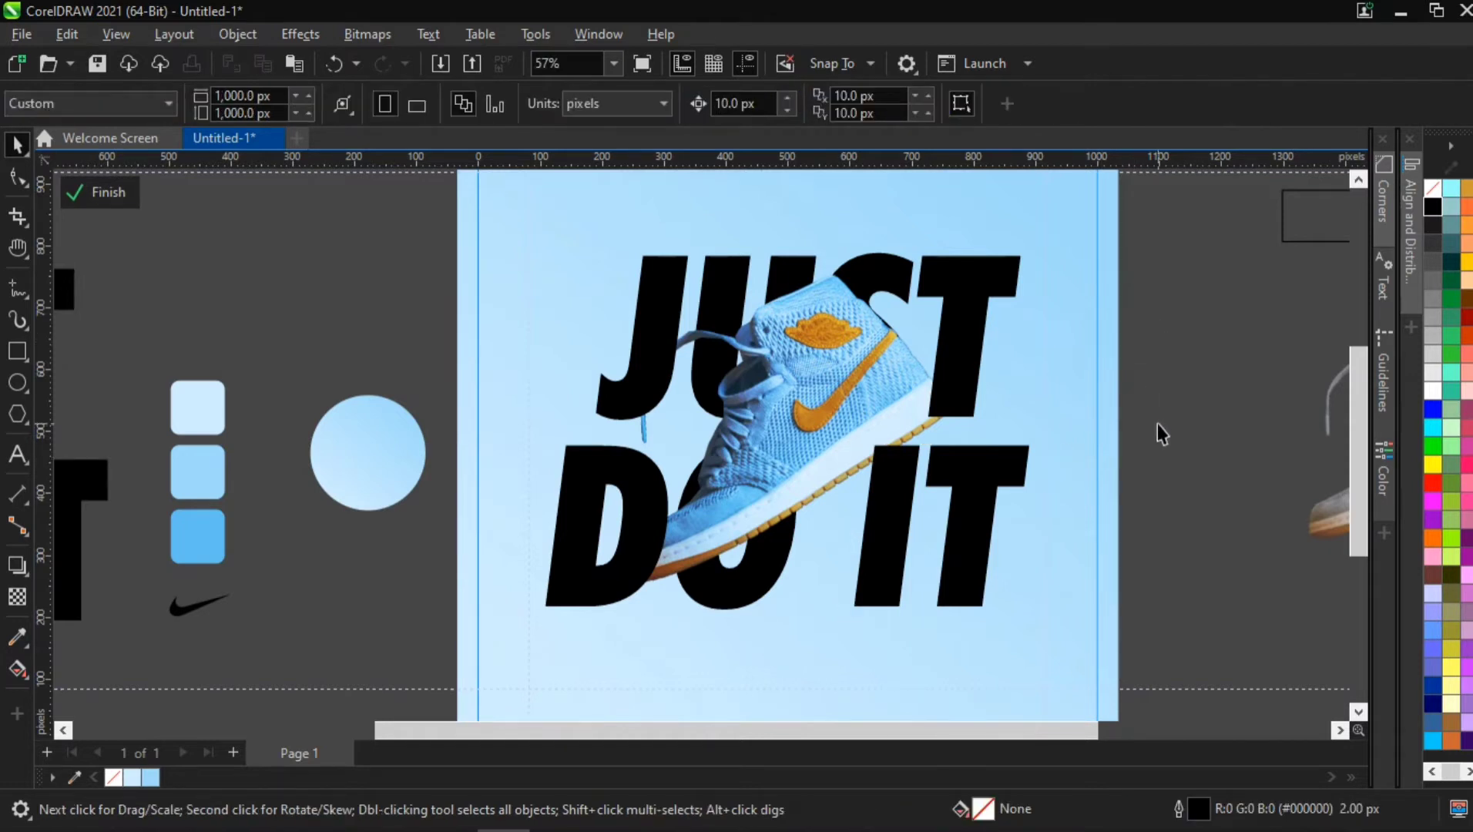
key(ctrl+z)
click(1199, 392)
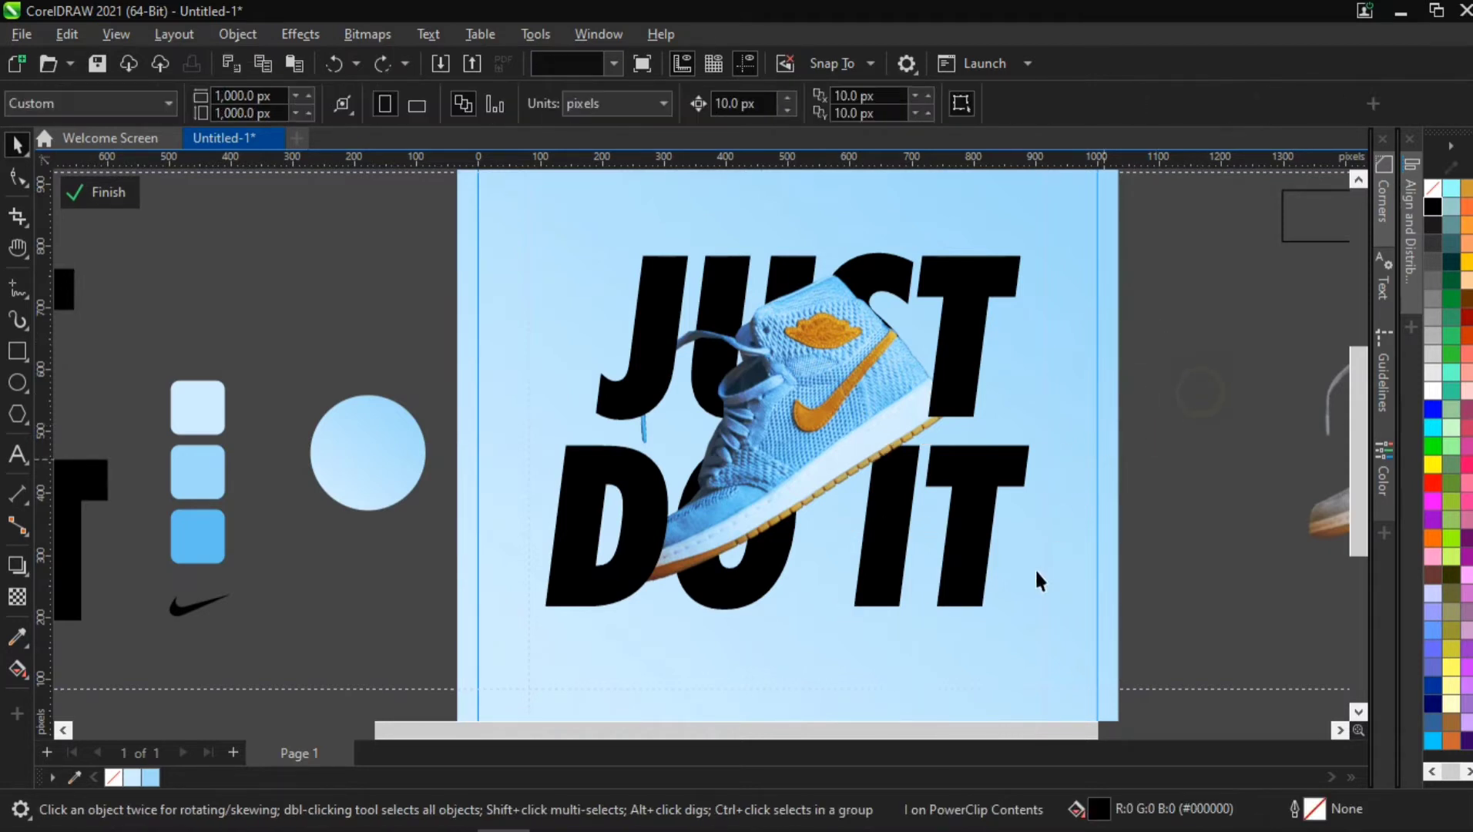
Step: Fill the four letters of JUST with the blue sampled from the darkest swatch, R 100, G 191, B 241
scroll(1015, 553, up, 1)
key(h)
drag(996, 592, 829, 601)
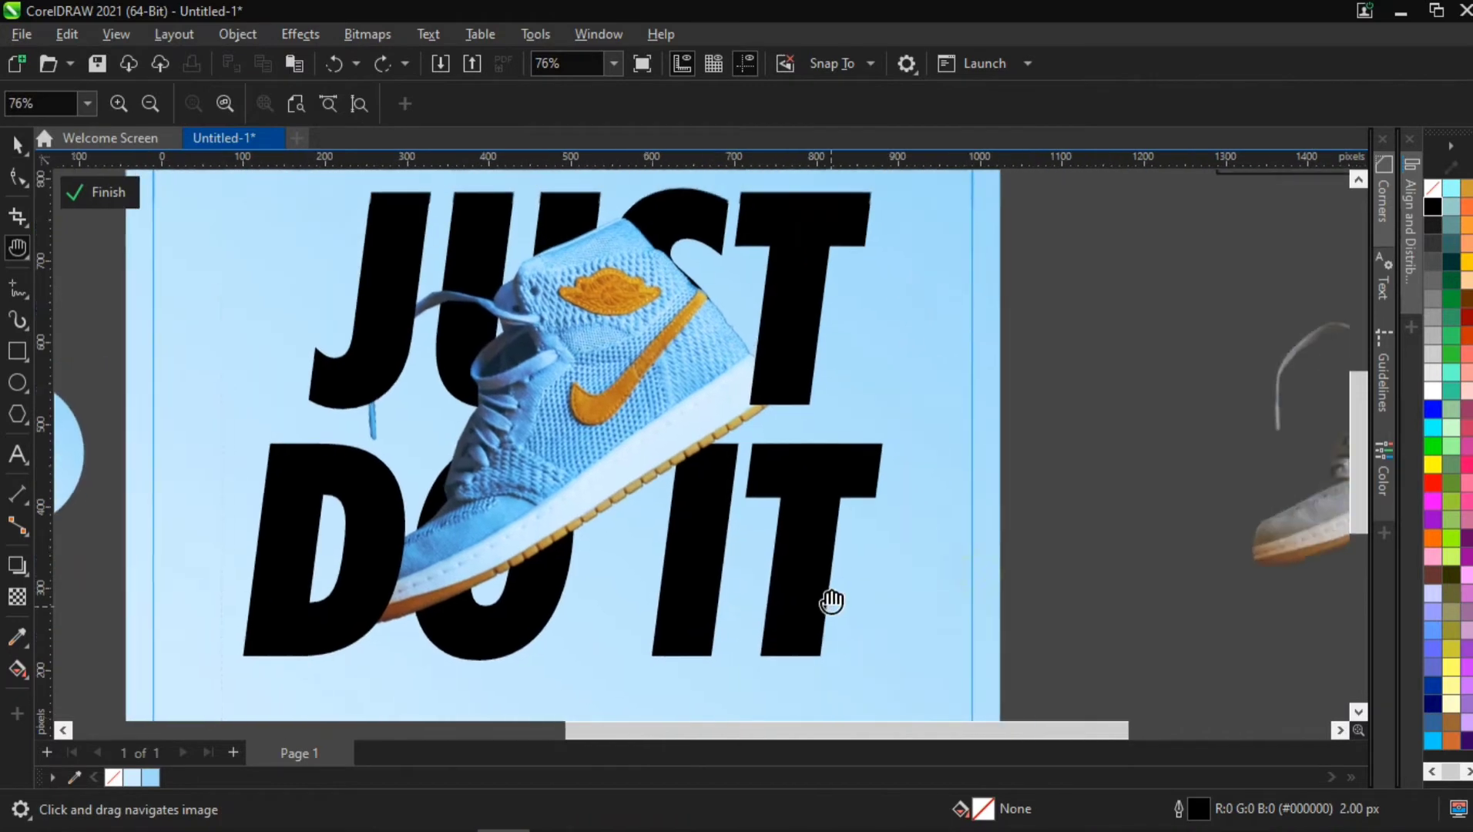
scroll(836, 581, down, 1)
key(space)
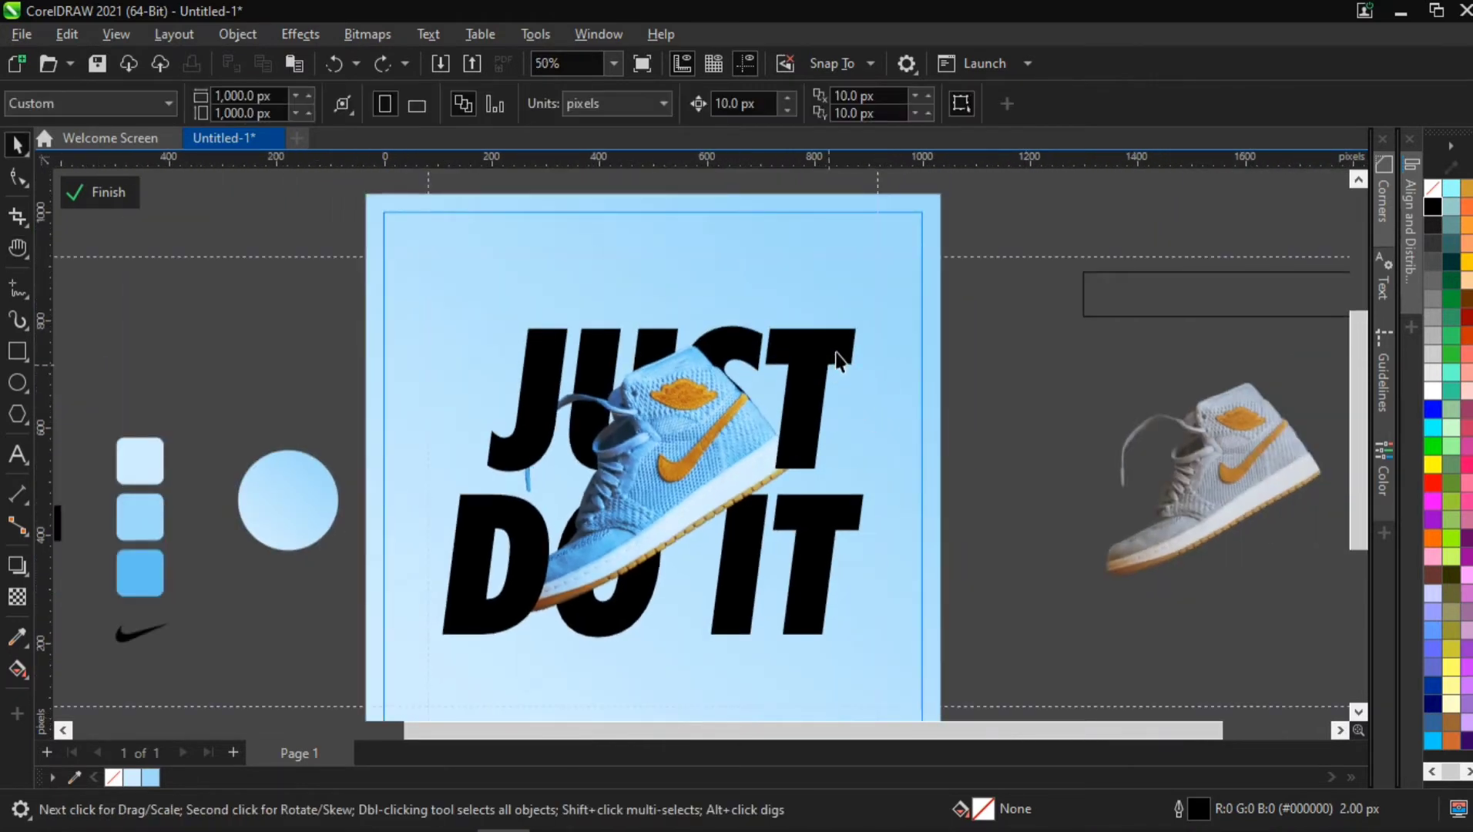
click(838, 360)
drag(1052, 281, 428, 500)
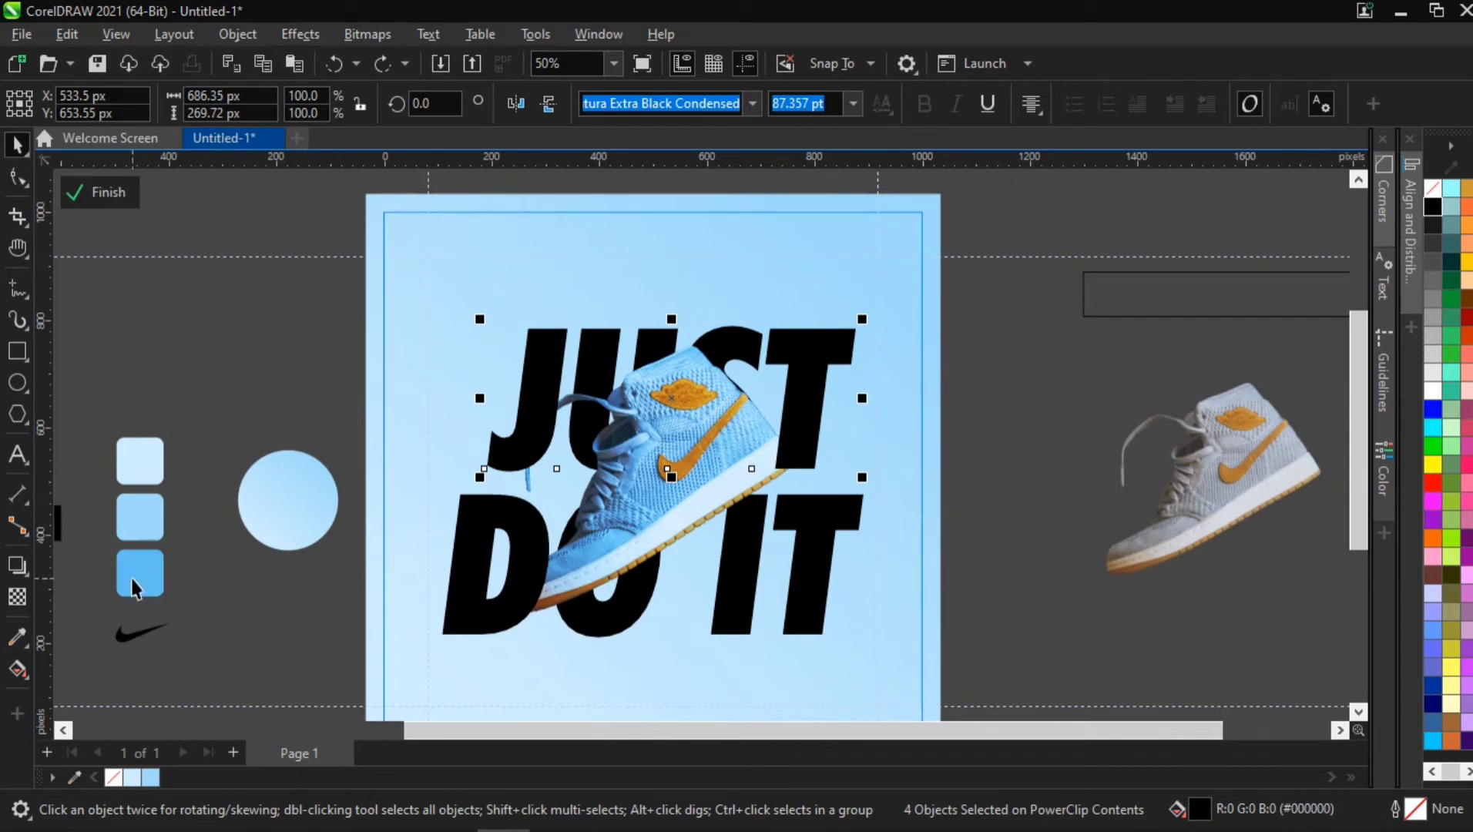
key(ctrl+shift+e)
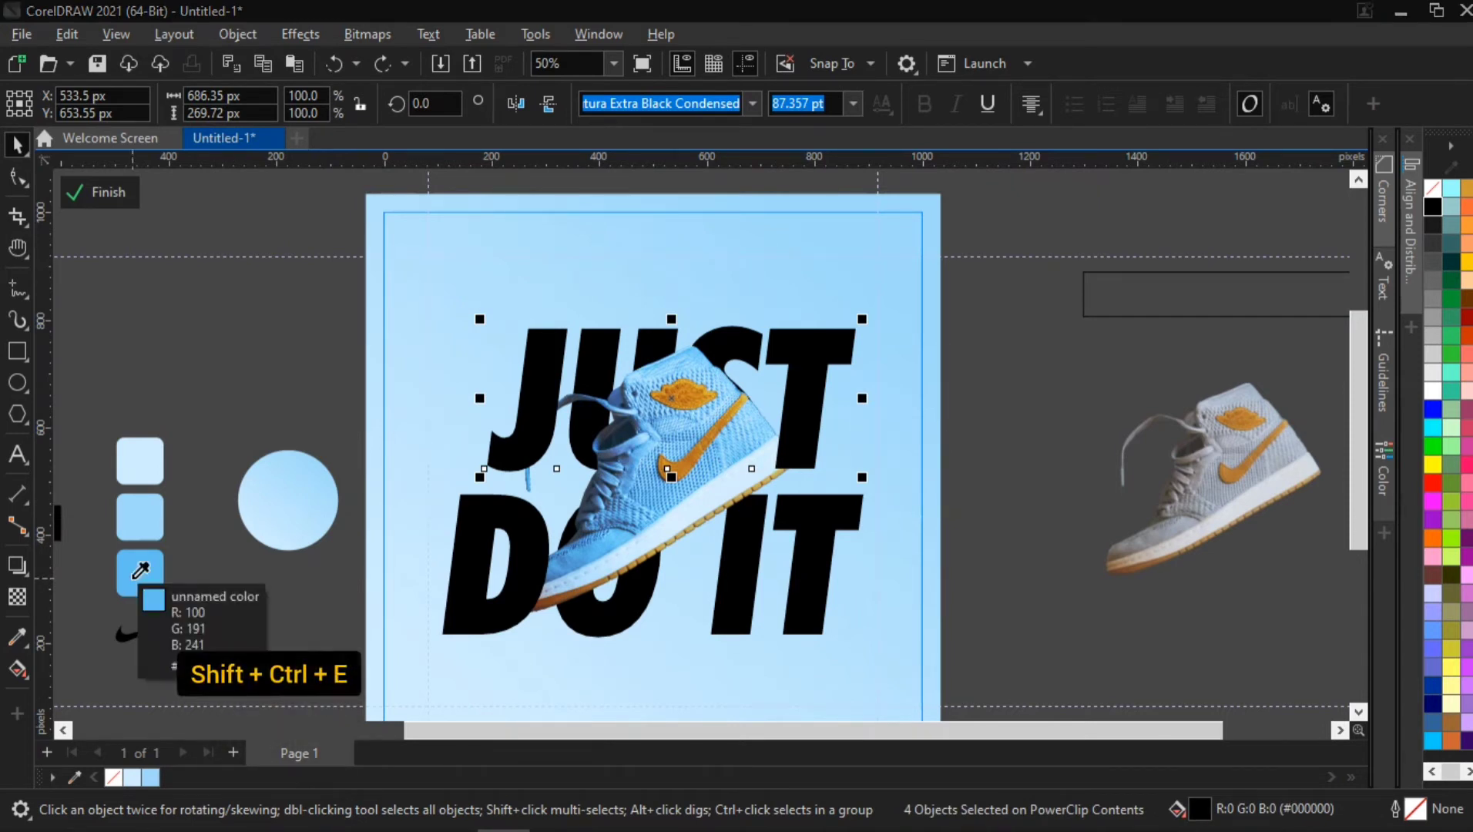
click(140, 569)
click(816, 362)
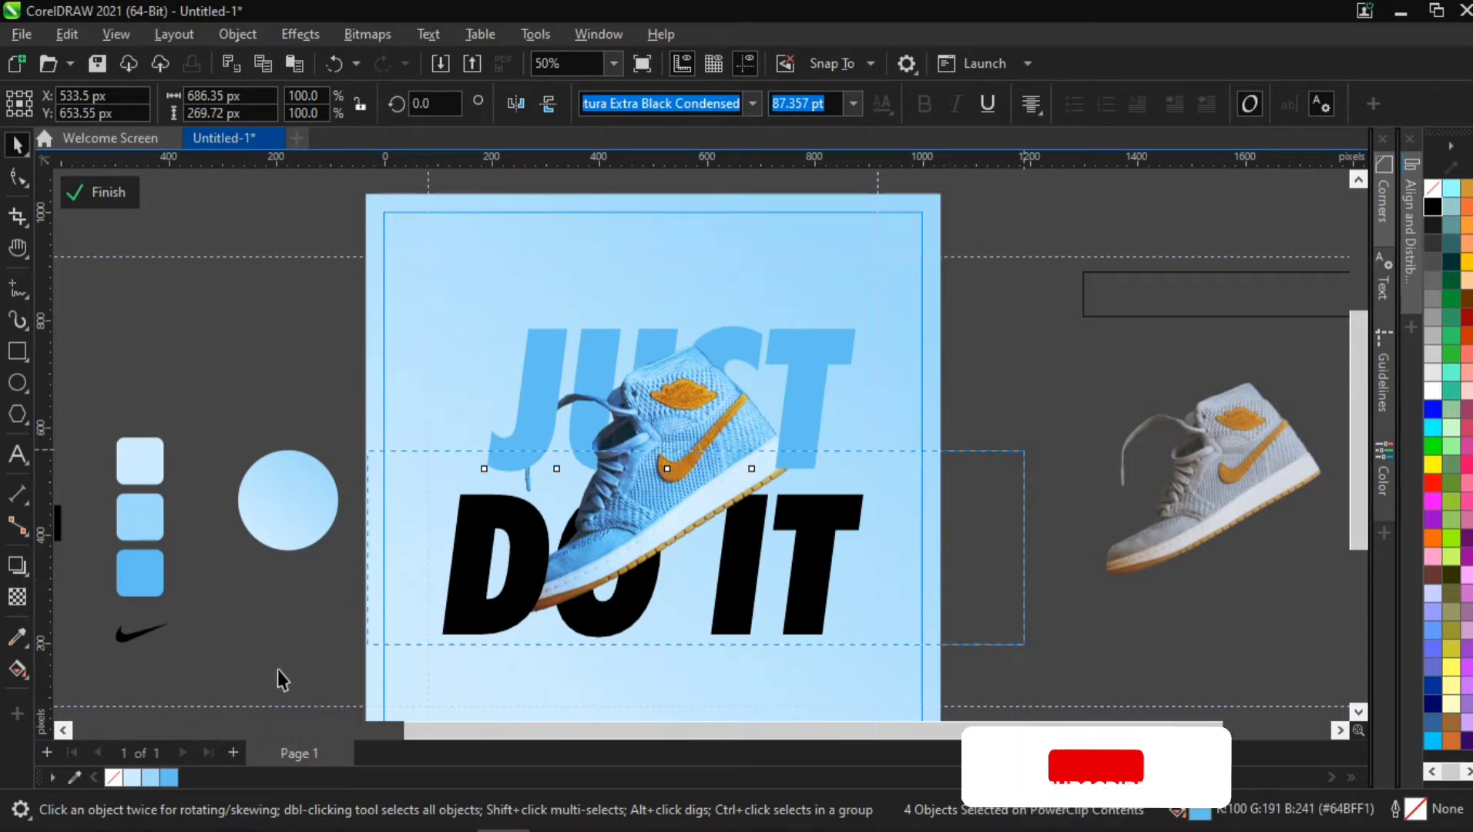
Step: Fill the letters of DO IT with the same #64BFF1 blue as JUST
key(Tab)
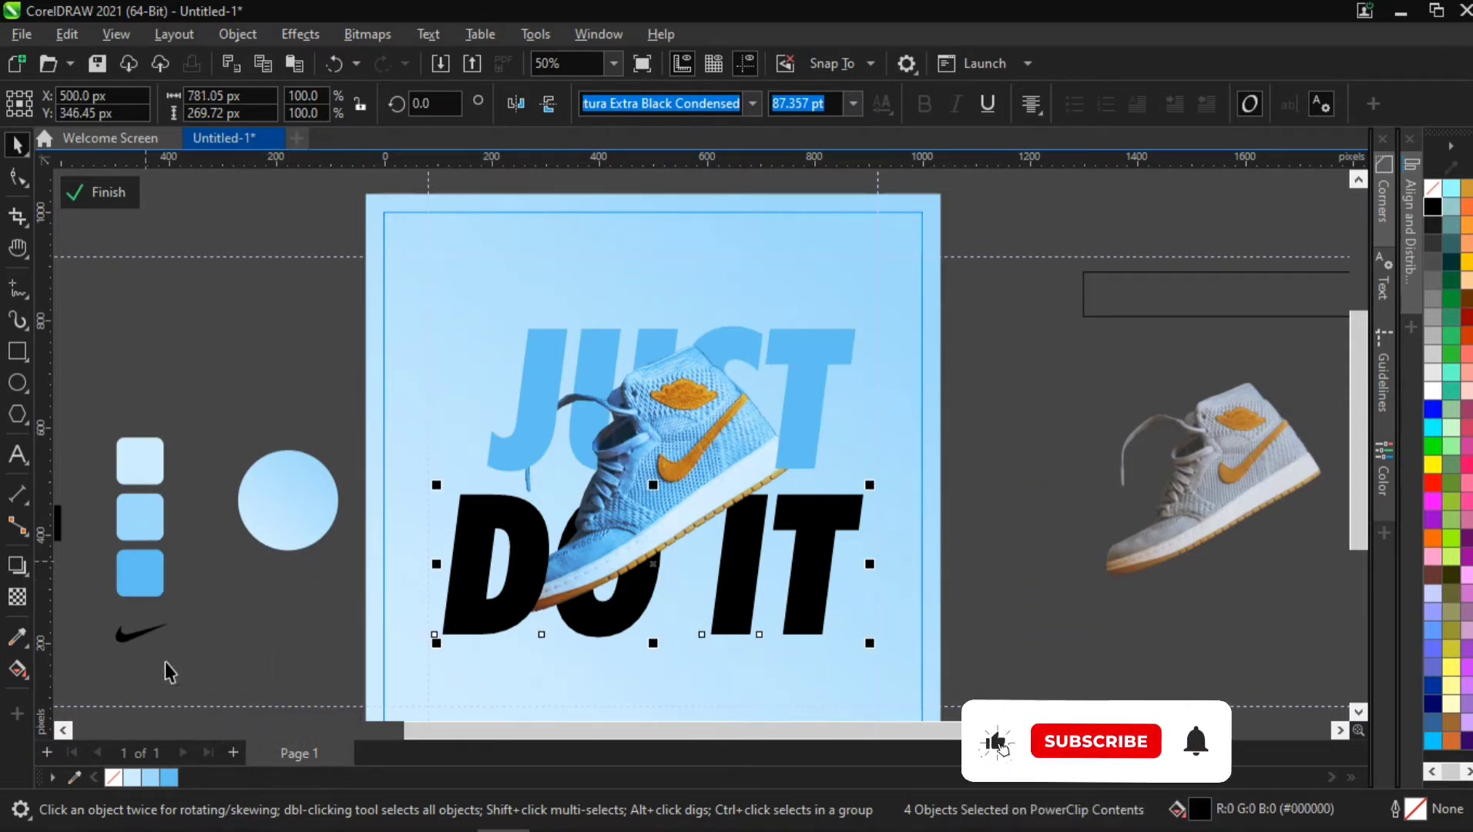
click(170, 777)
click(268, 619)
key(h)
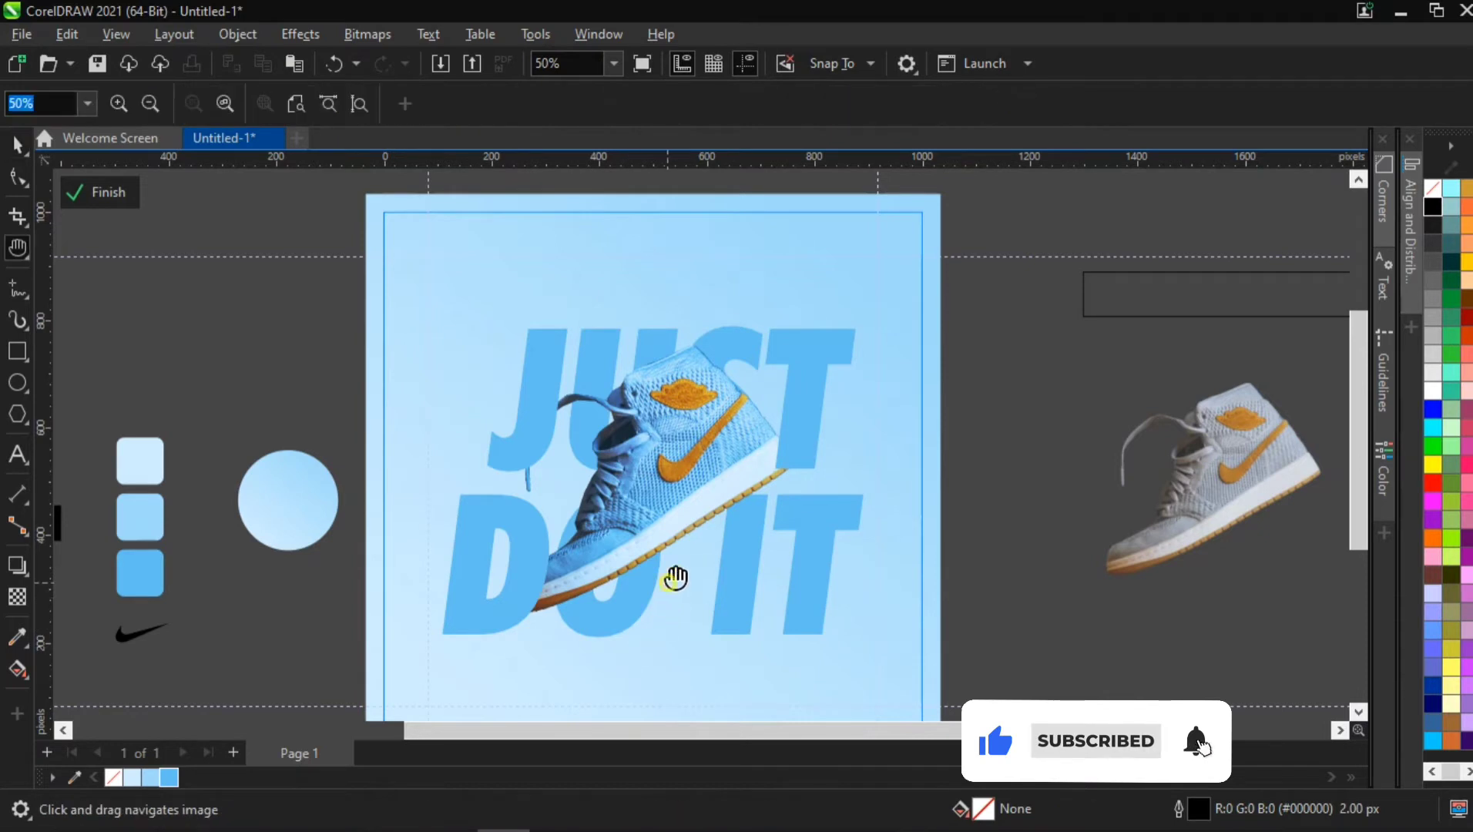
drag(673, 578, 709, 492)
scroll(691, 483, down, 1)
scroll(709, 493, down, 1)
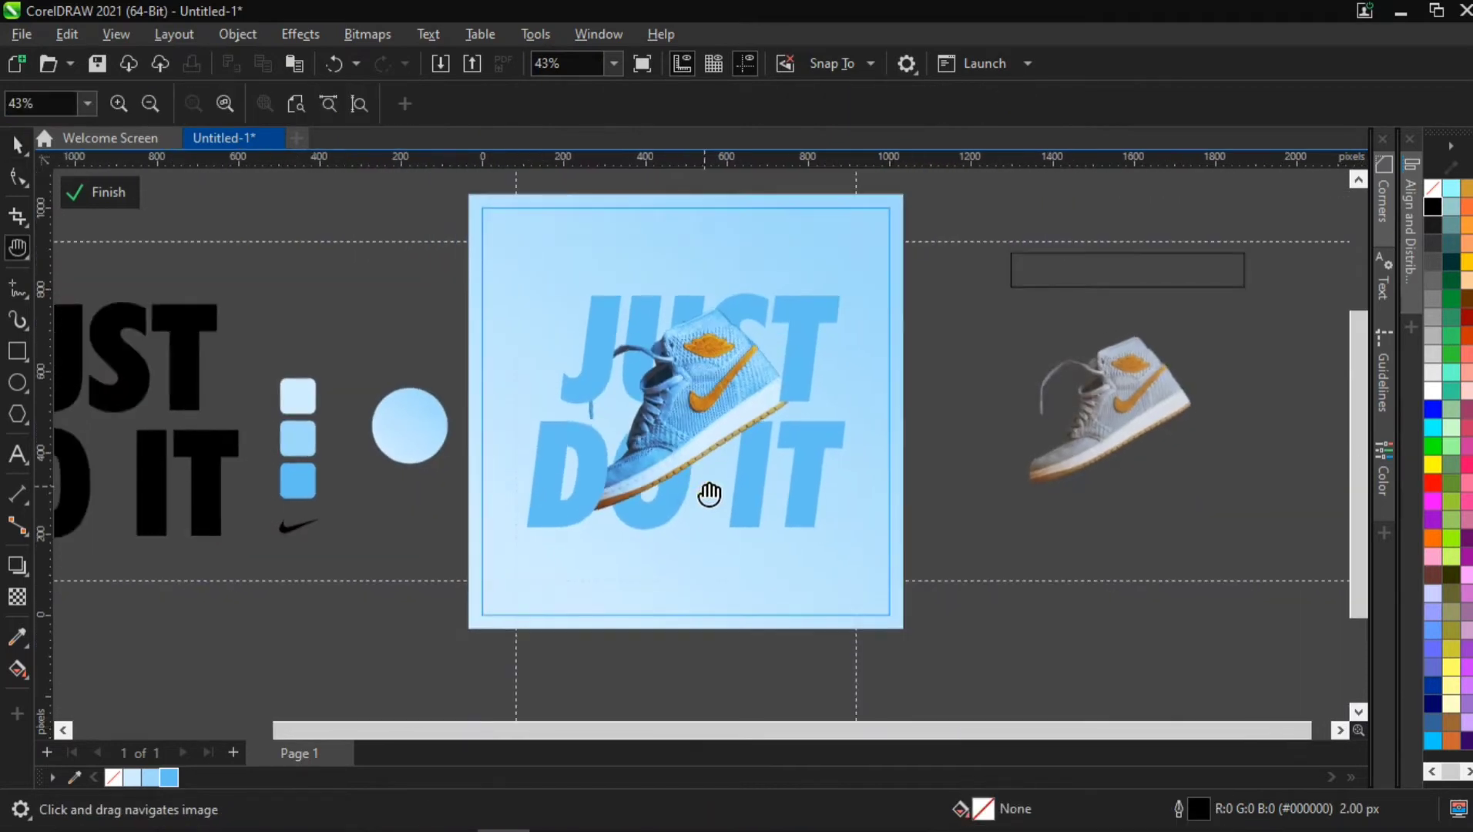
scroll(702, 491, up, 1)
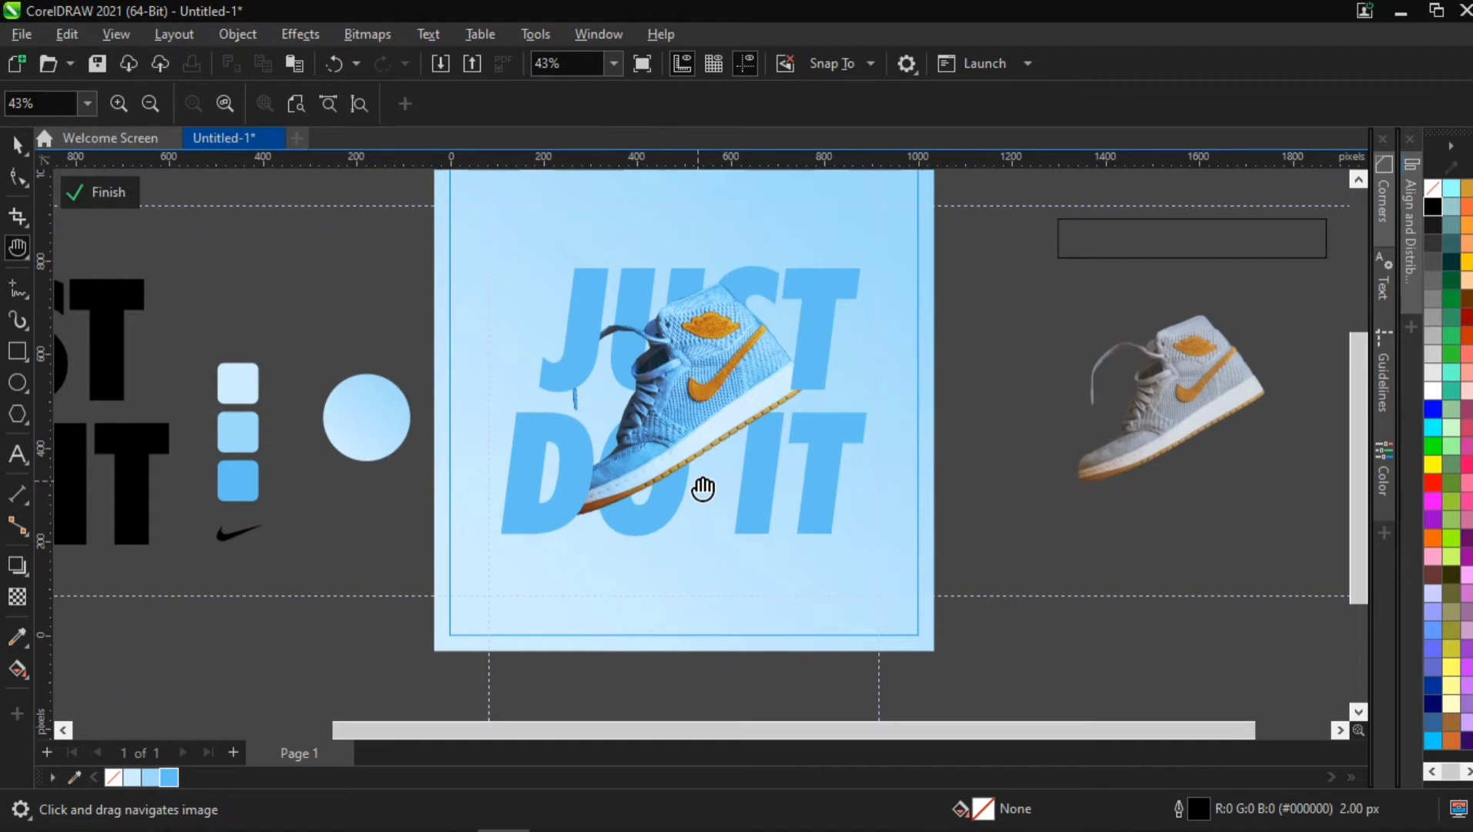
scroll(702, 488, up, 1)
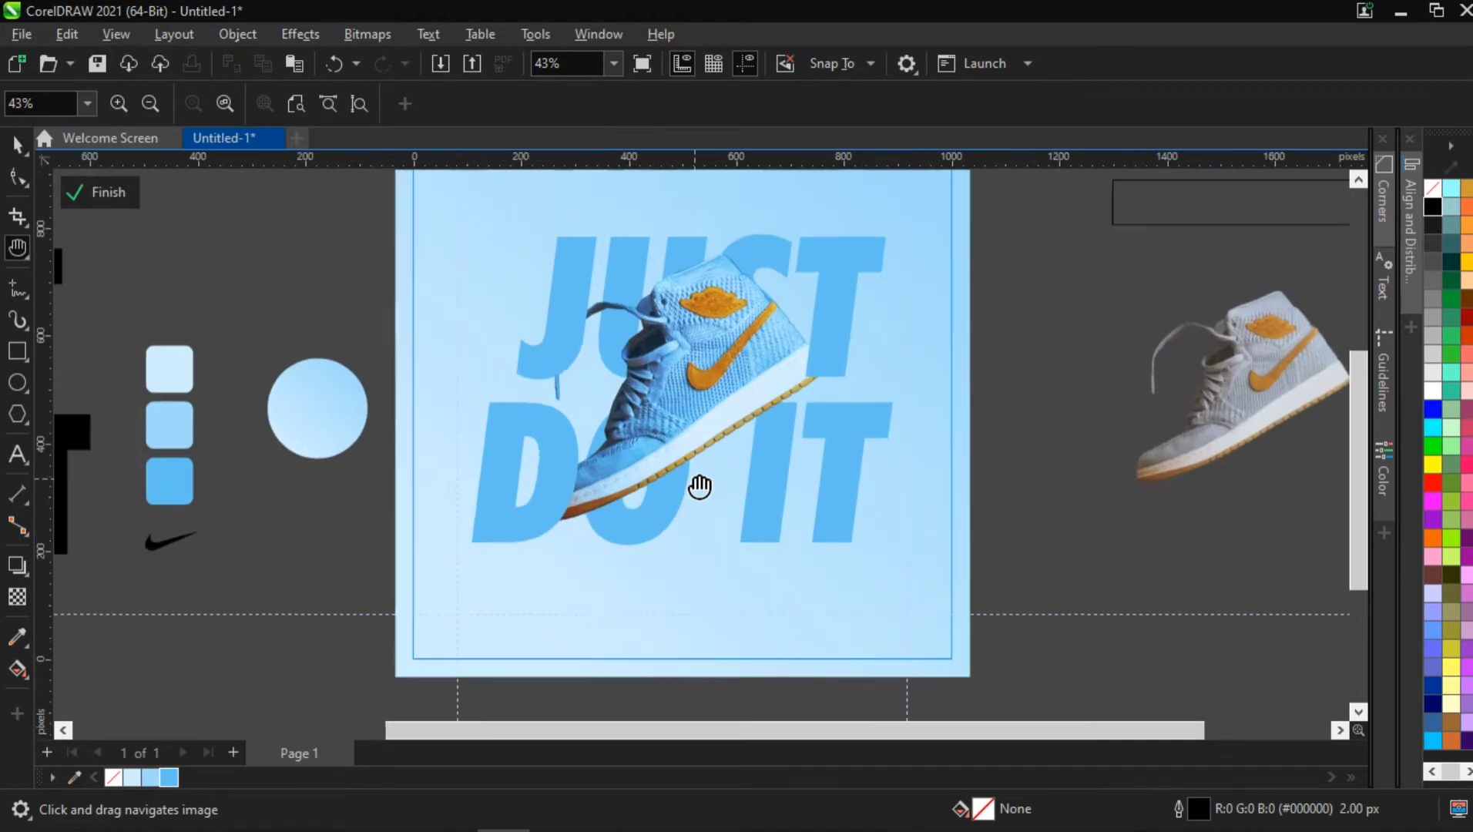
scroll(697, 484, down, 1)
drag(709, 468, 695, 487)
Step: Add a black Multiply drop shadow from the blue shoe's centre, offset about 28 px horizontally and -63 px vertically, with opacity 80
key(space)
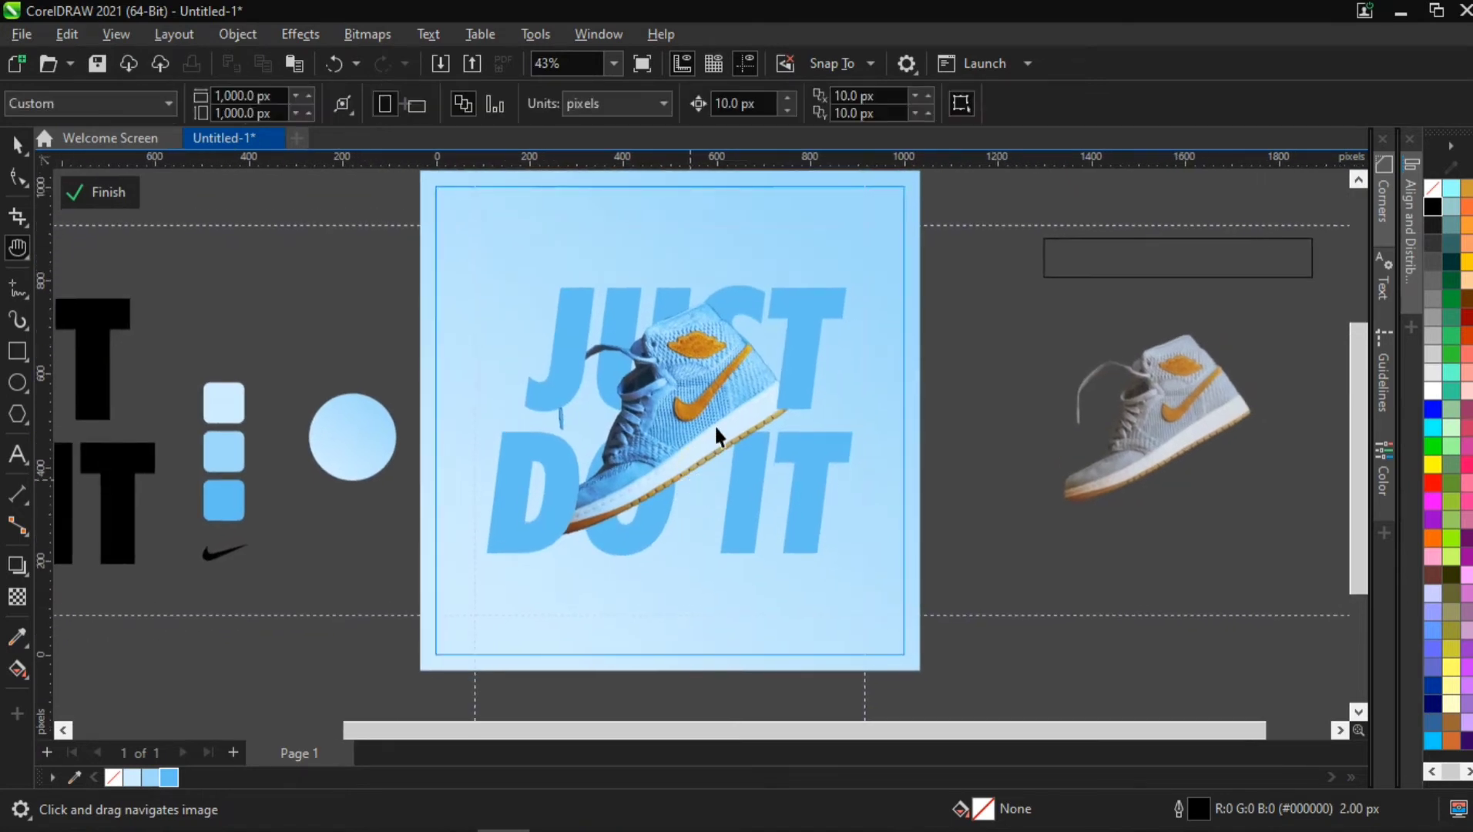
click(694, 383)
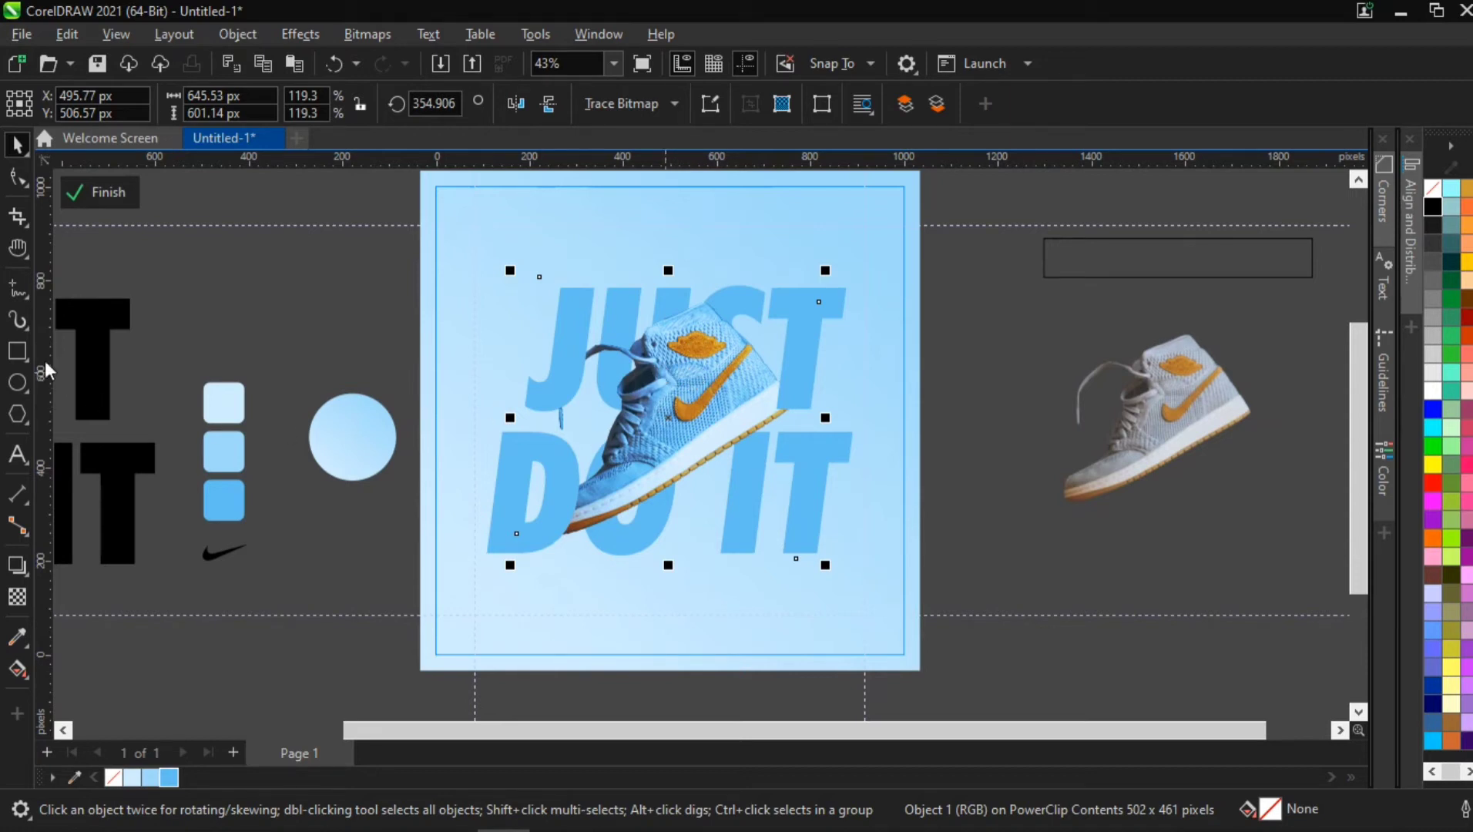
click(17, 565)
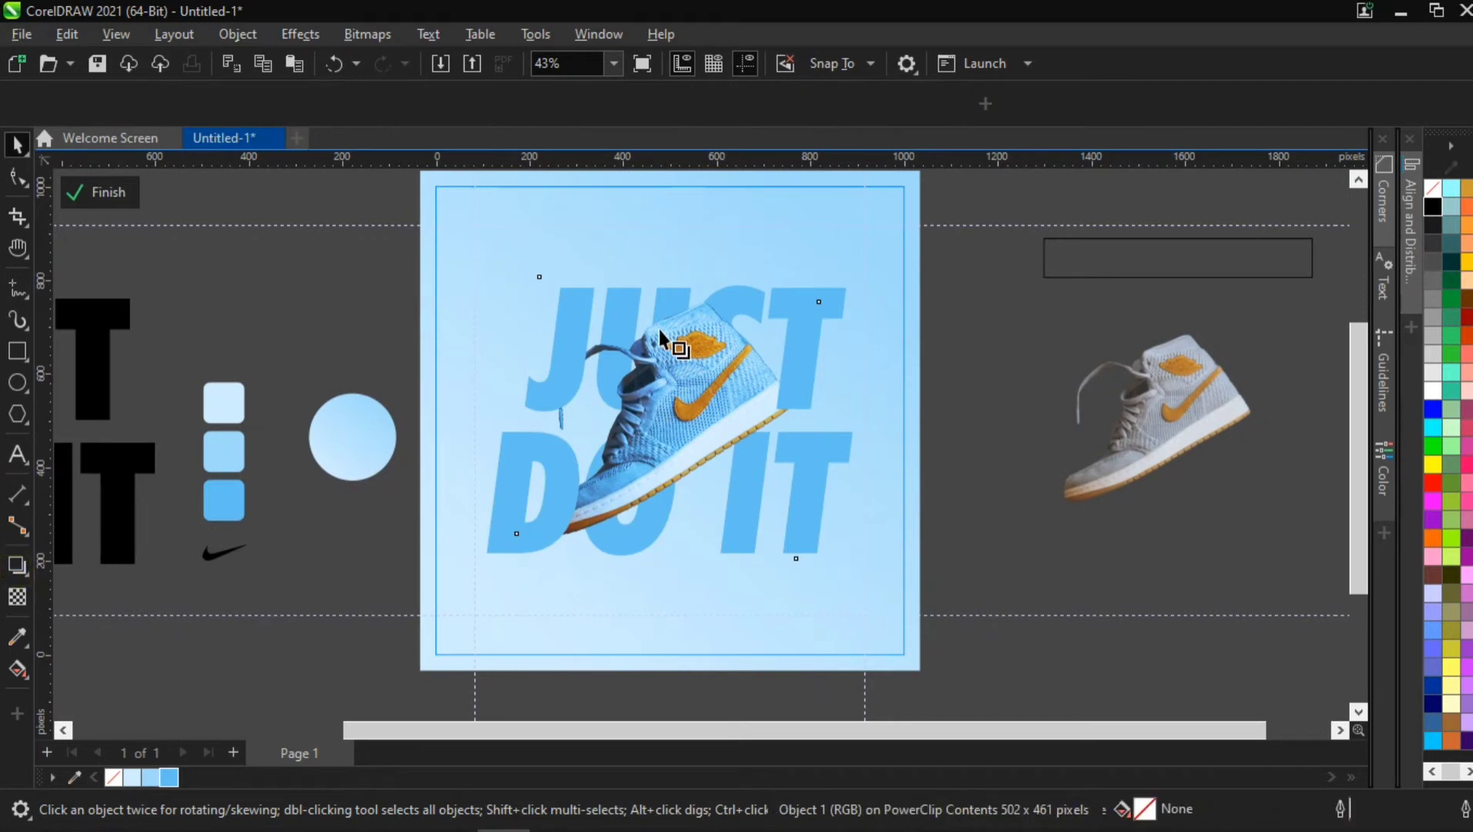
drag(668, 275, 712, 553)
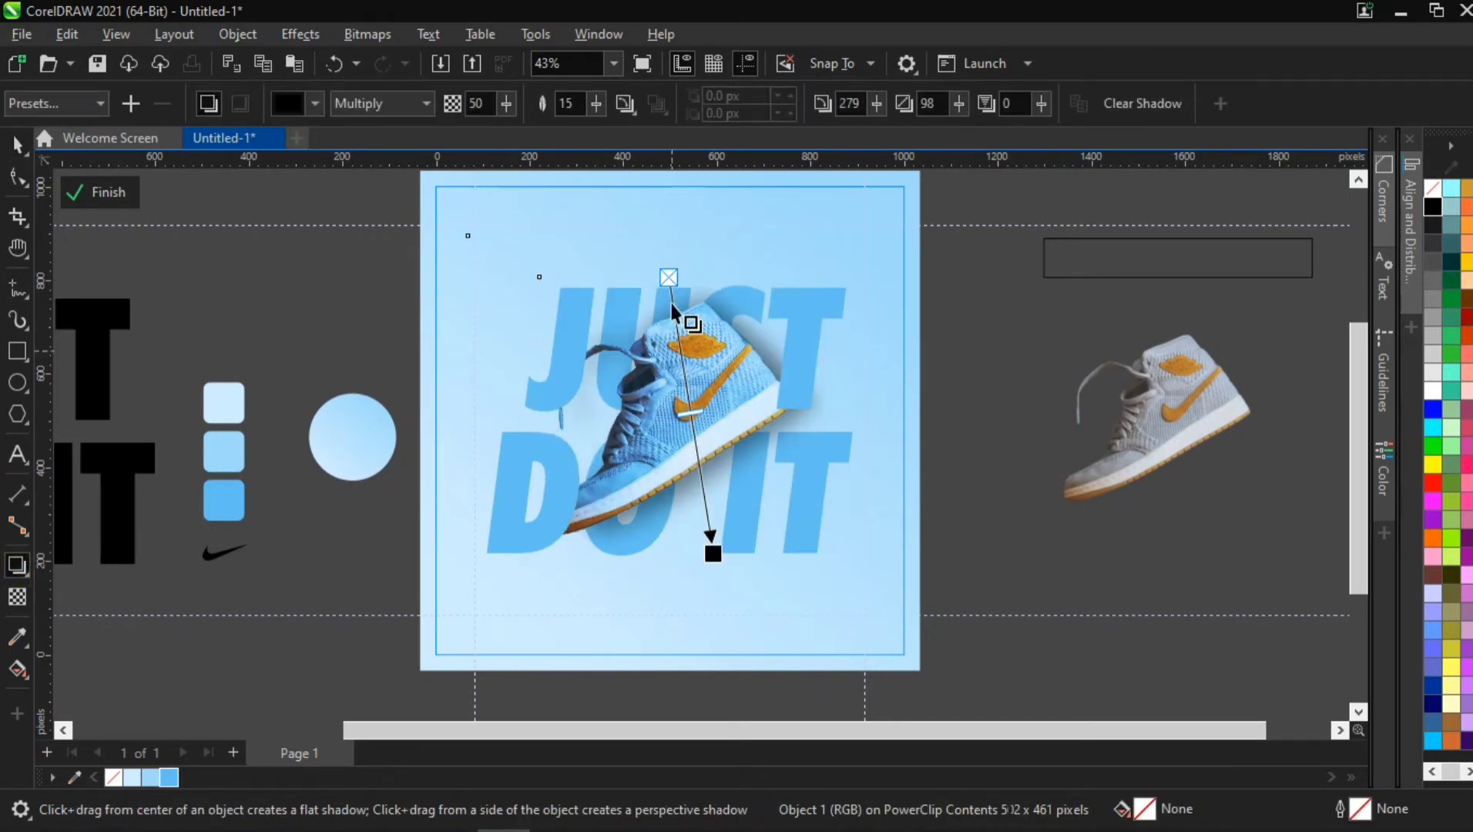
drag(677, 320, 747, 585)
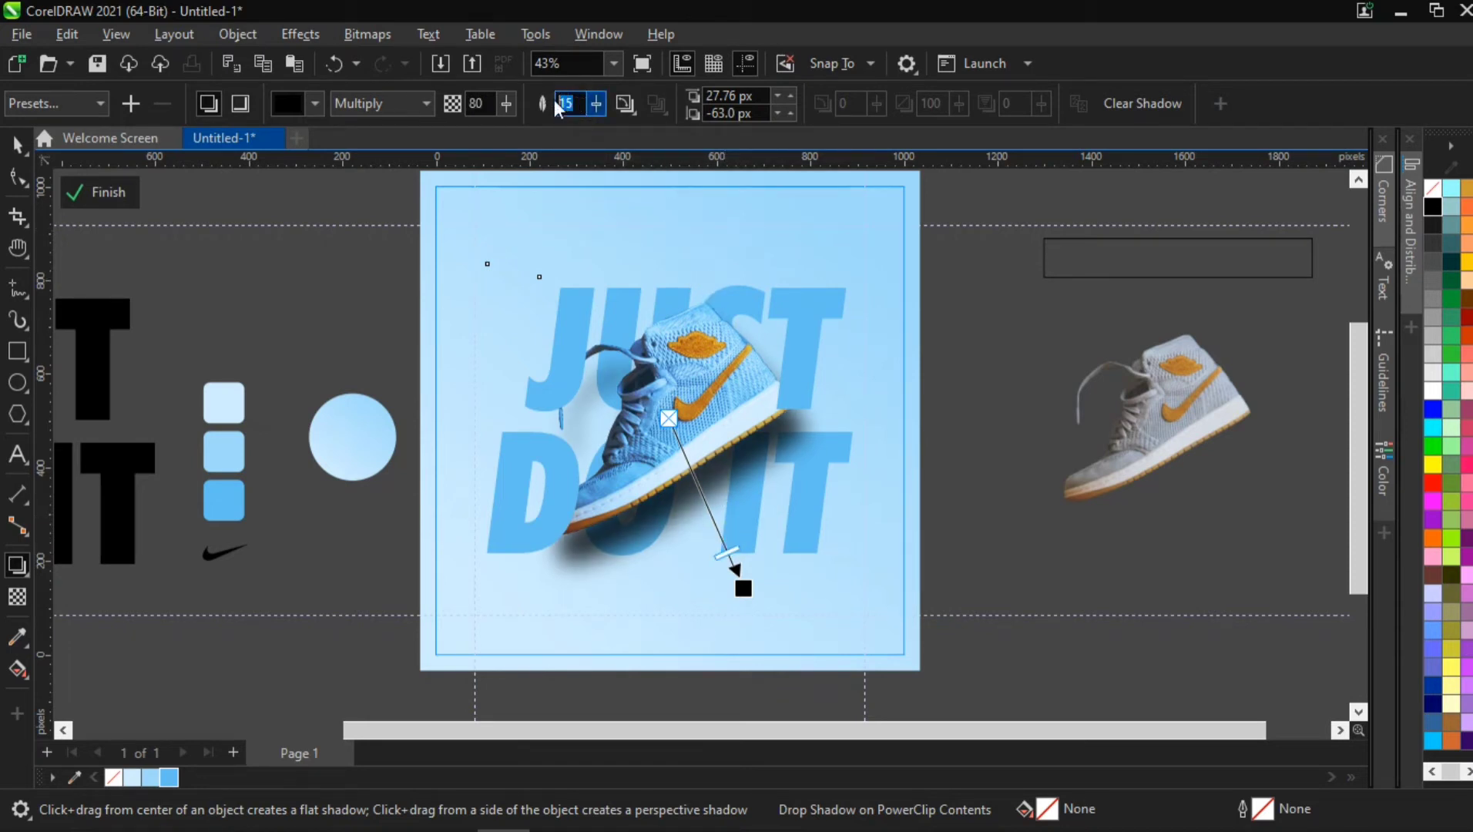
Step: Try a feathering value of 50 on the blue shoe's drop shadow
text(50)
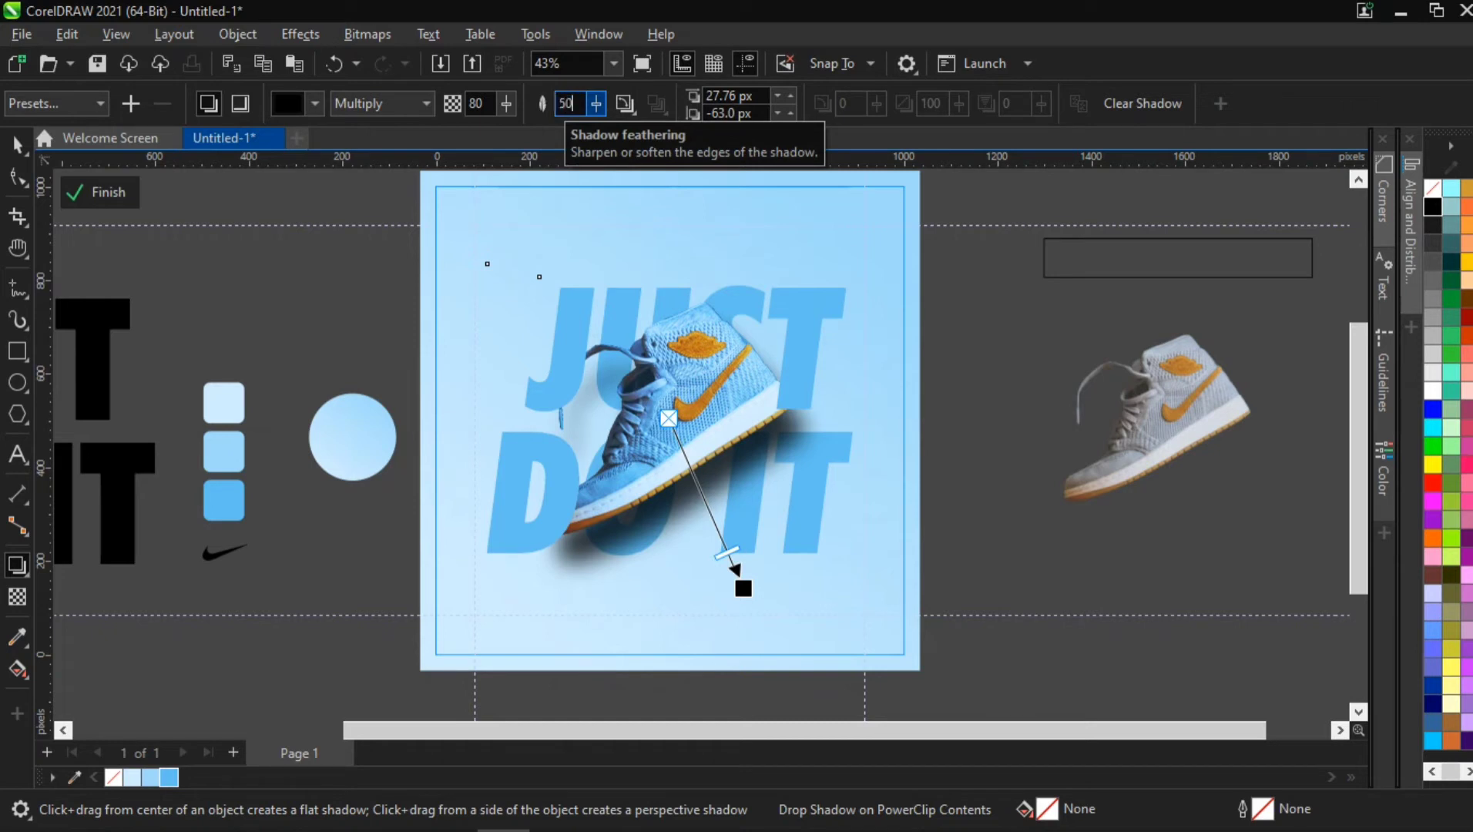
key(Return)
key(ctrl+z)
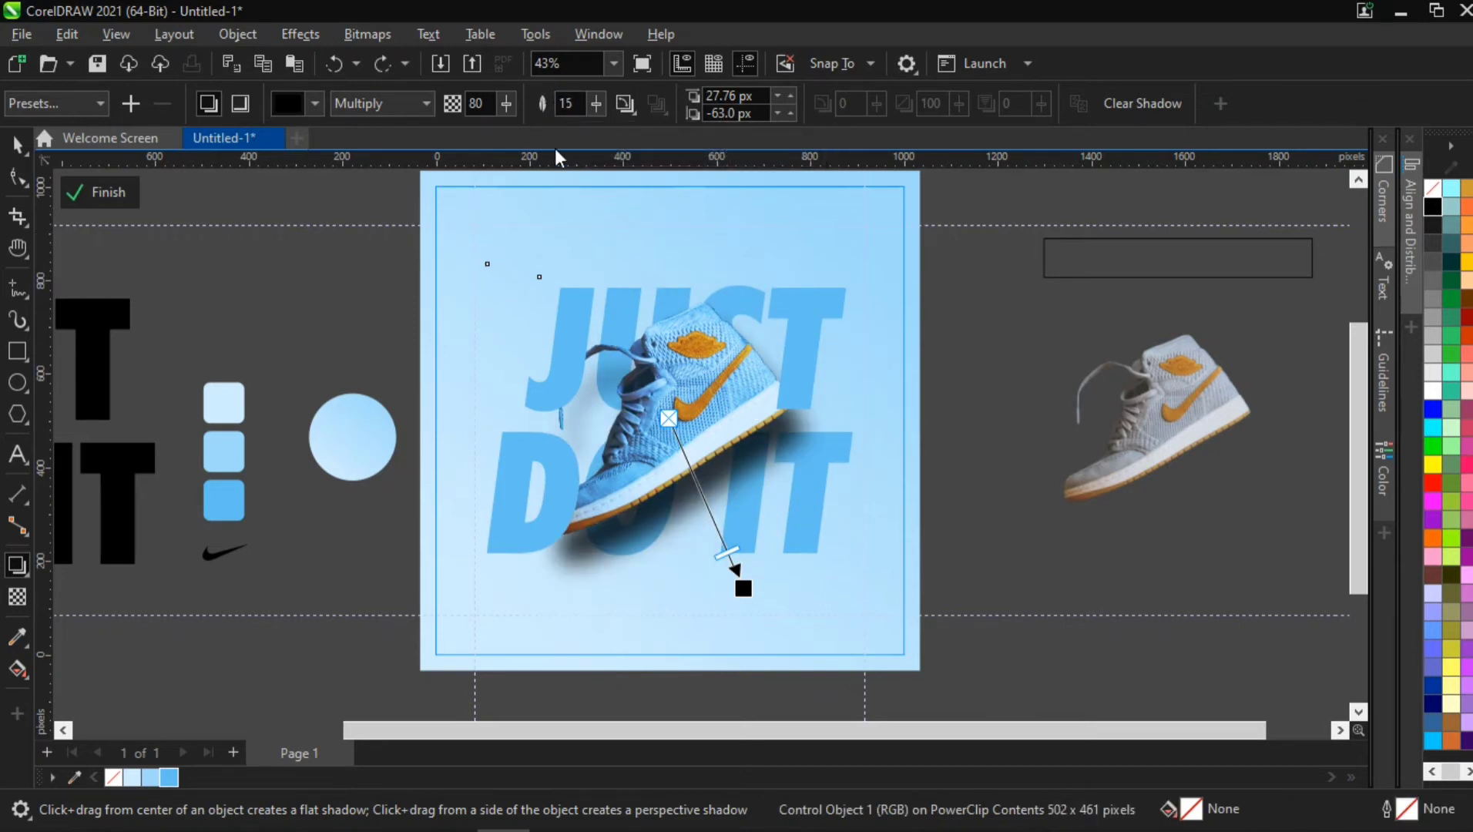
Step: Set the blue shoe's drop shadow to a feathering of 30 and an opacity of 82
double_click(567, 100)
text(30)
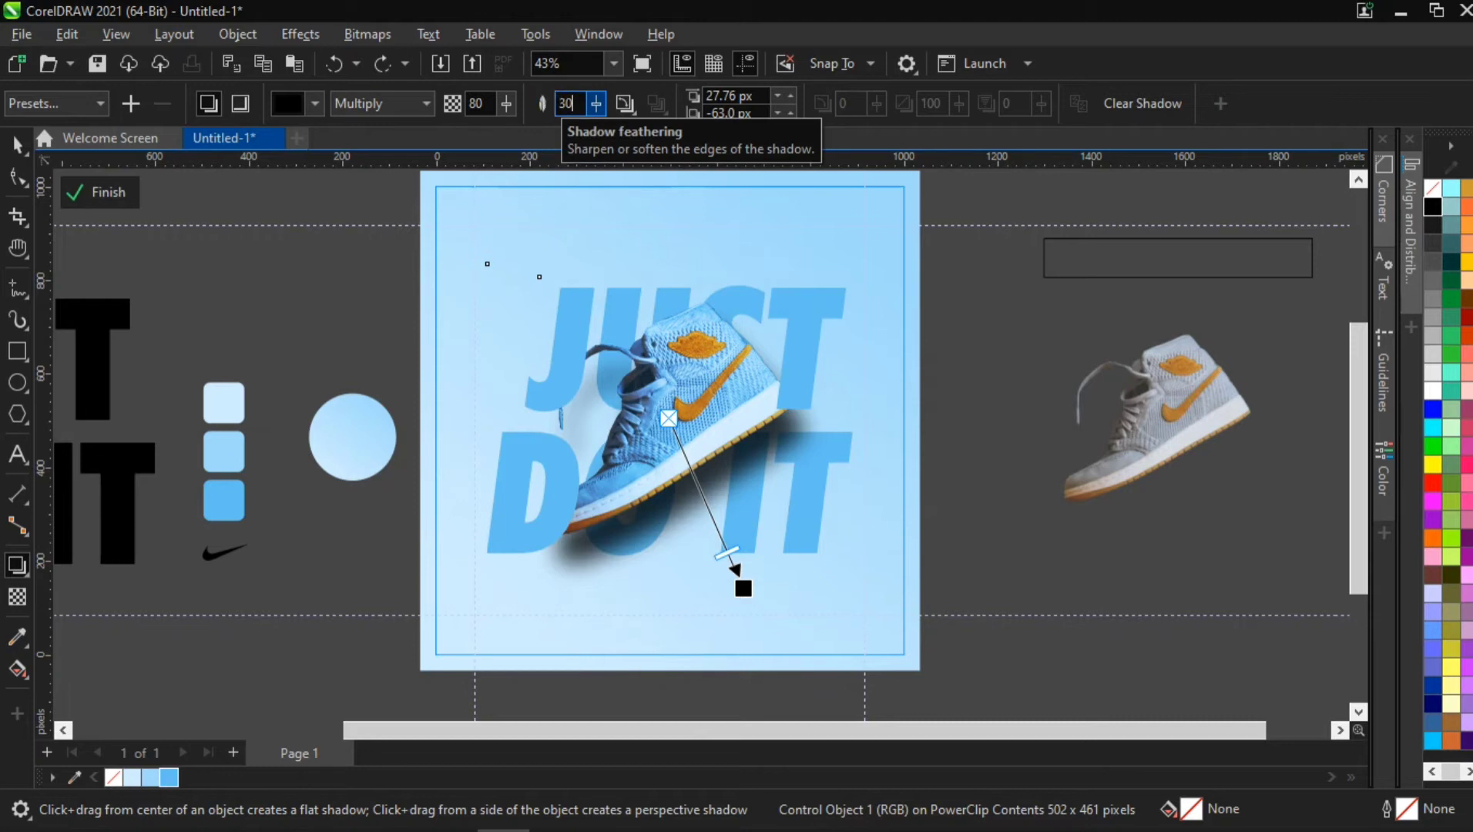
key(Return)
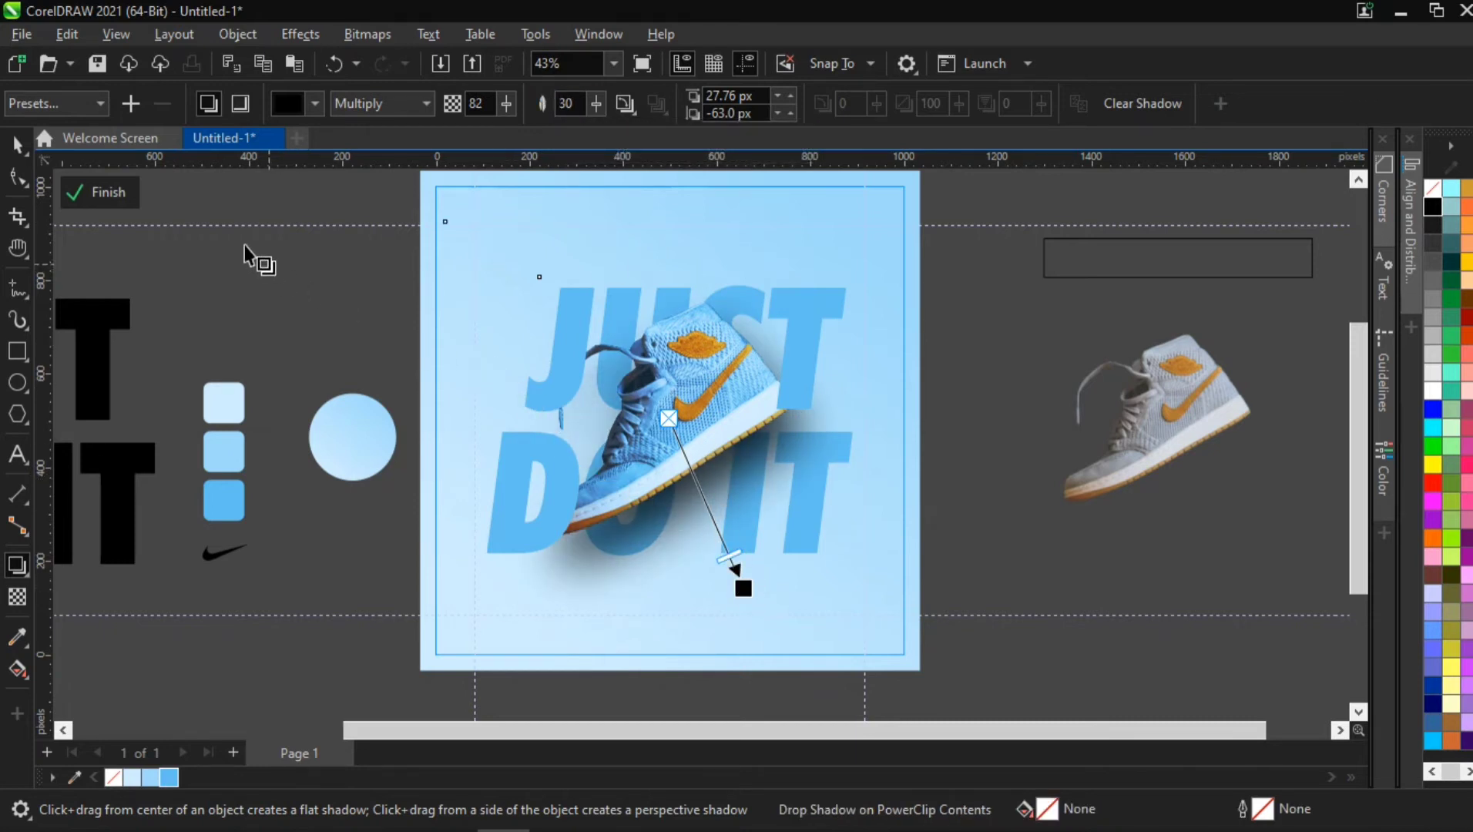
key(space)
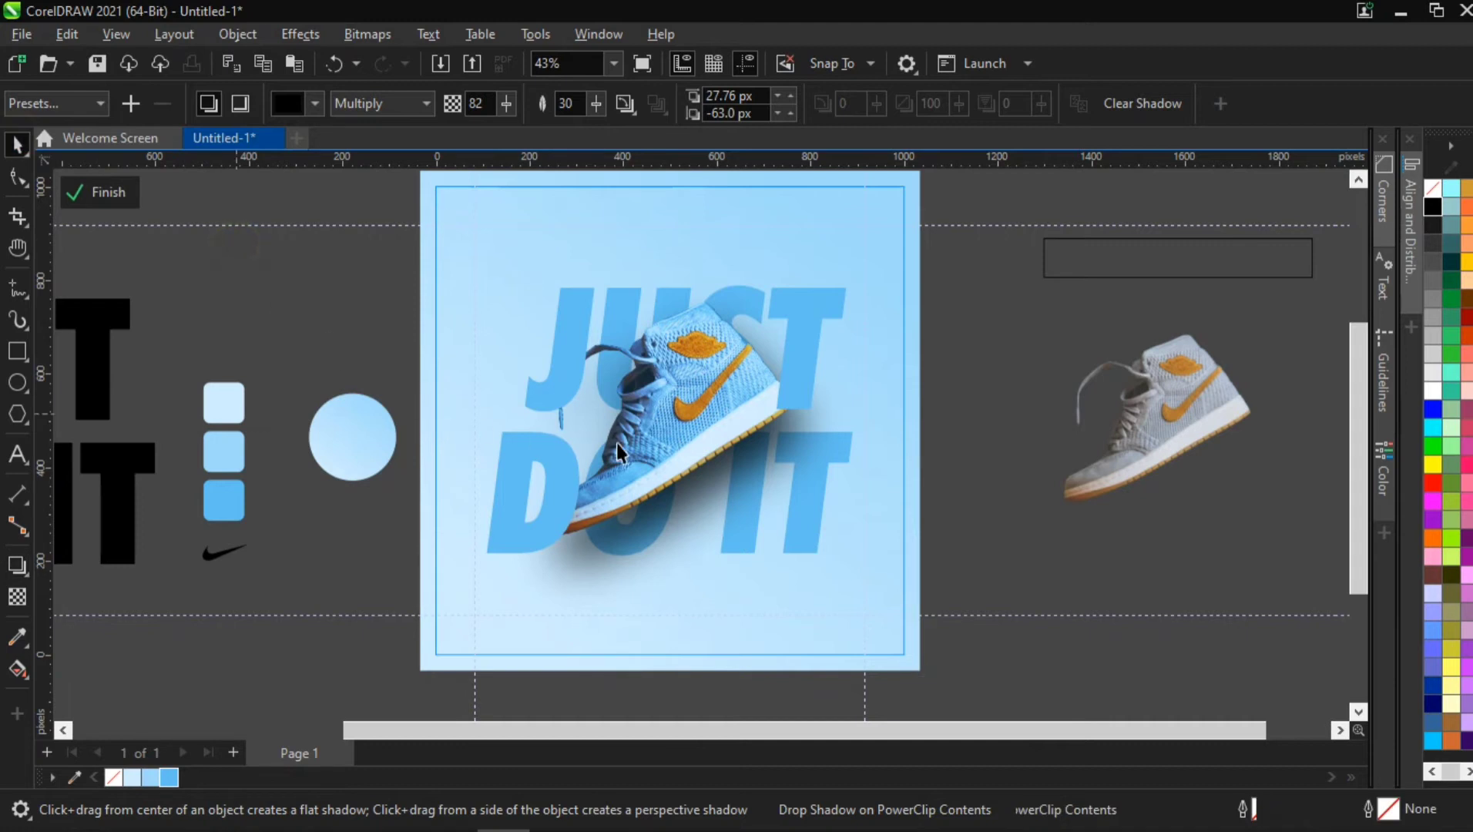
Step: Finish editing the PowerClip contents and paste a copy of the complete design onto a new second page
scroll(624, 444, down, 1)
scroll(624, 444, down, 1)
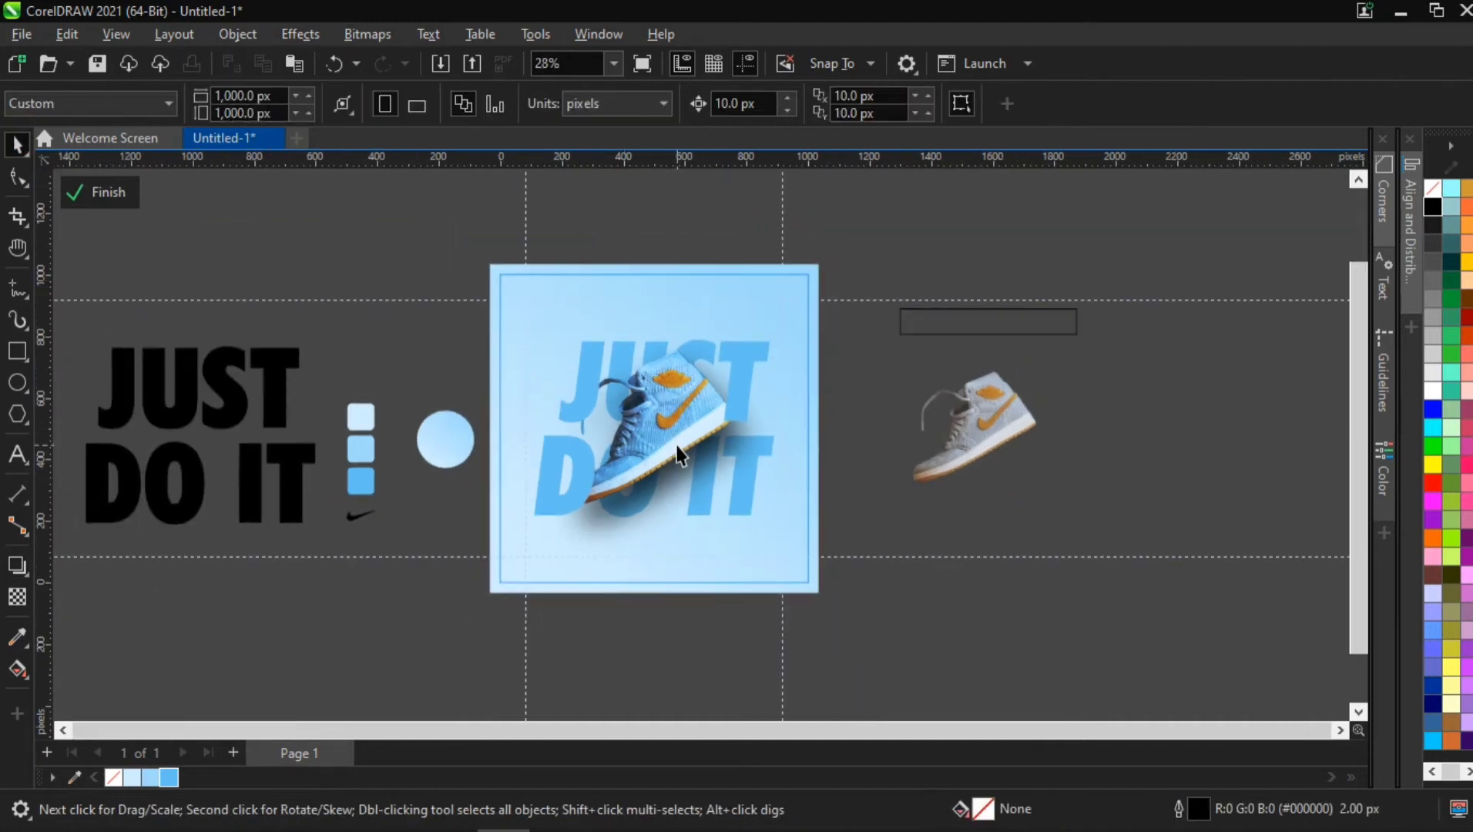
scroll(669, 440, up, 2)
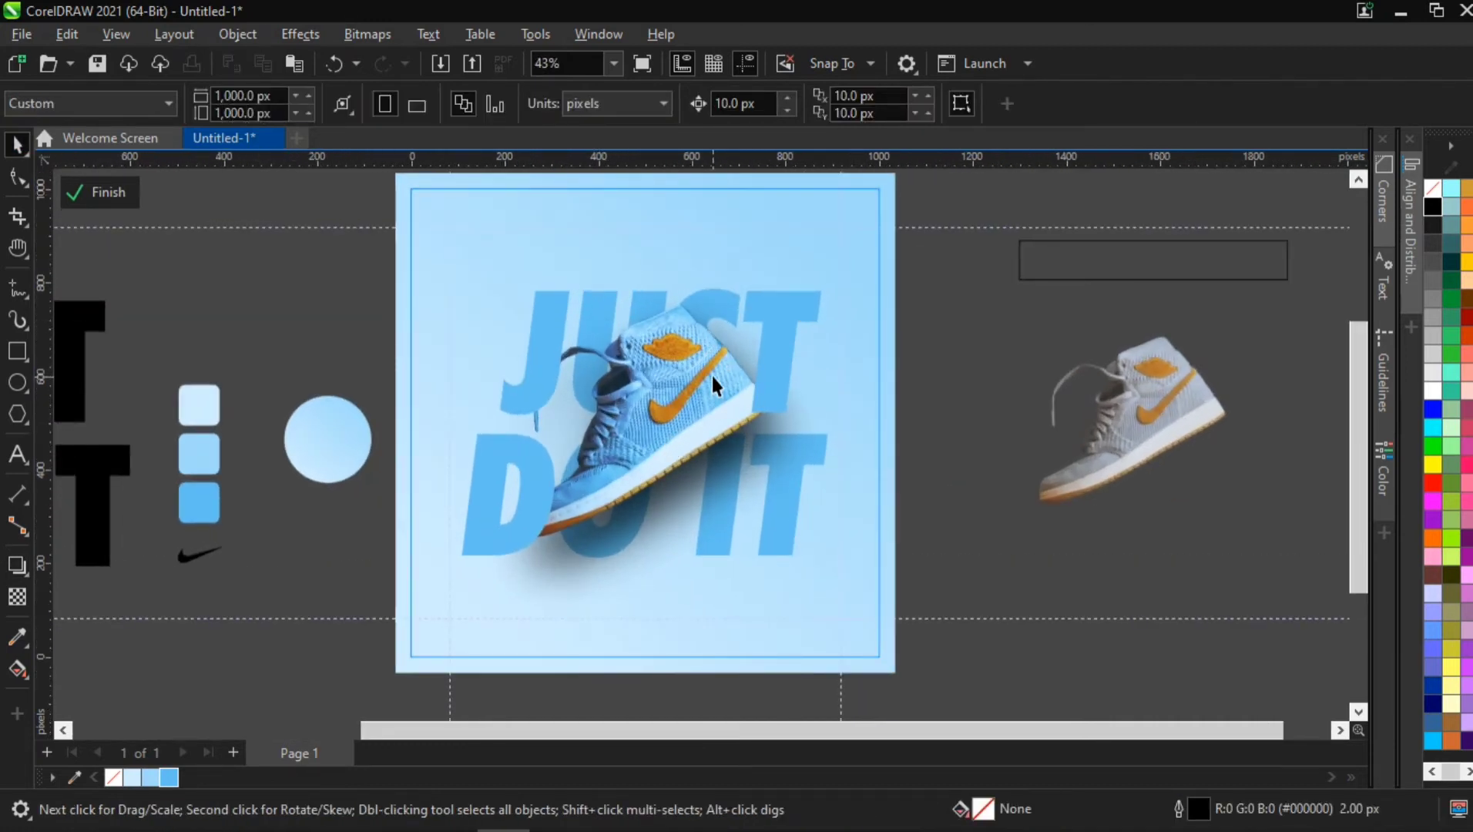
ctrl+click(959, 372)
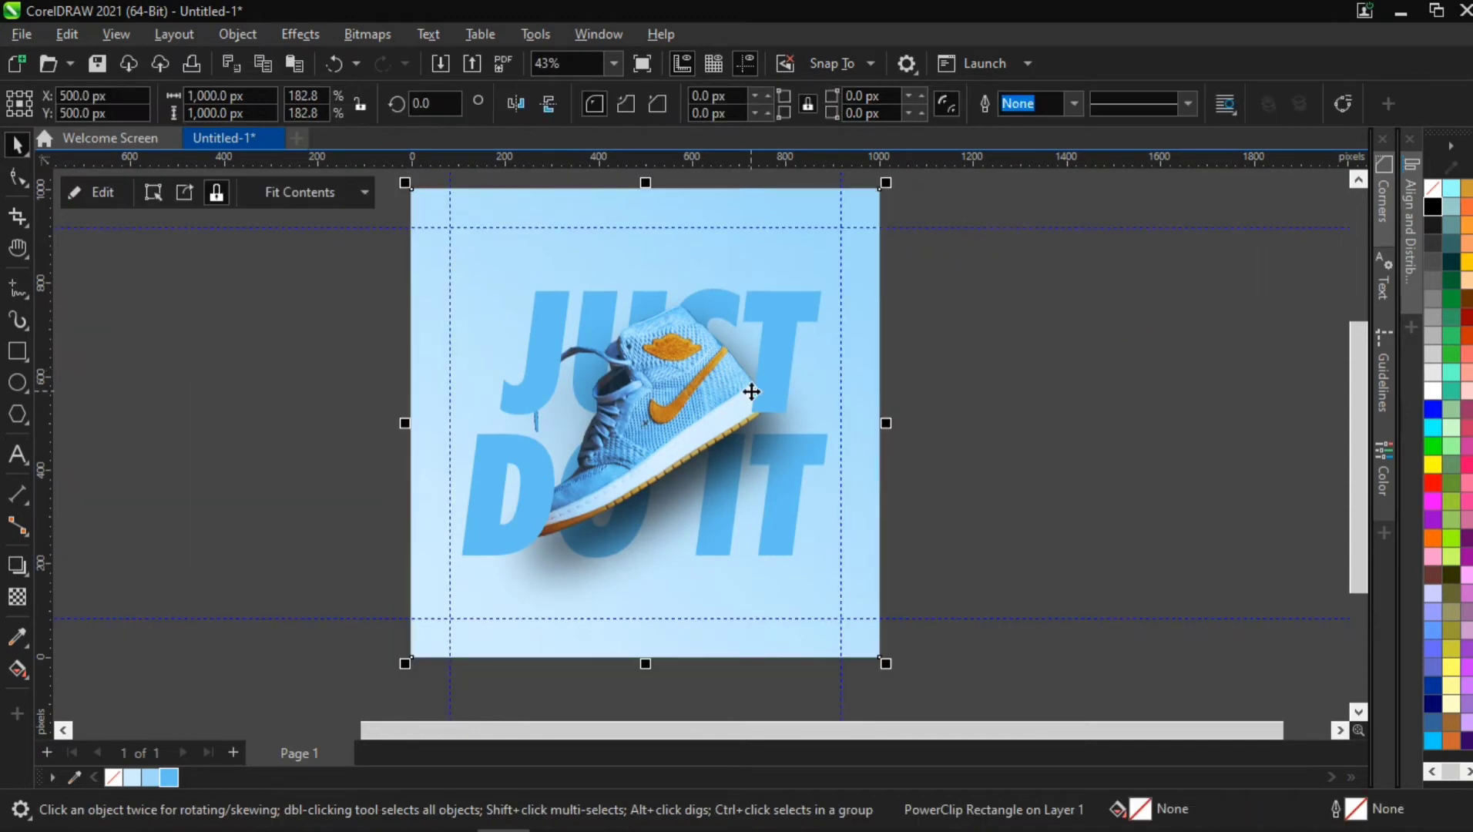
click(234, 753)
key(ctrl+v)
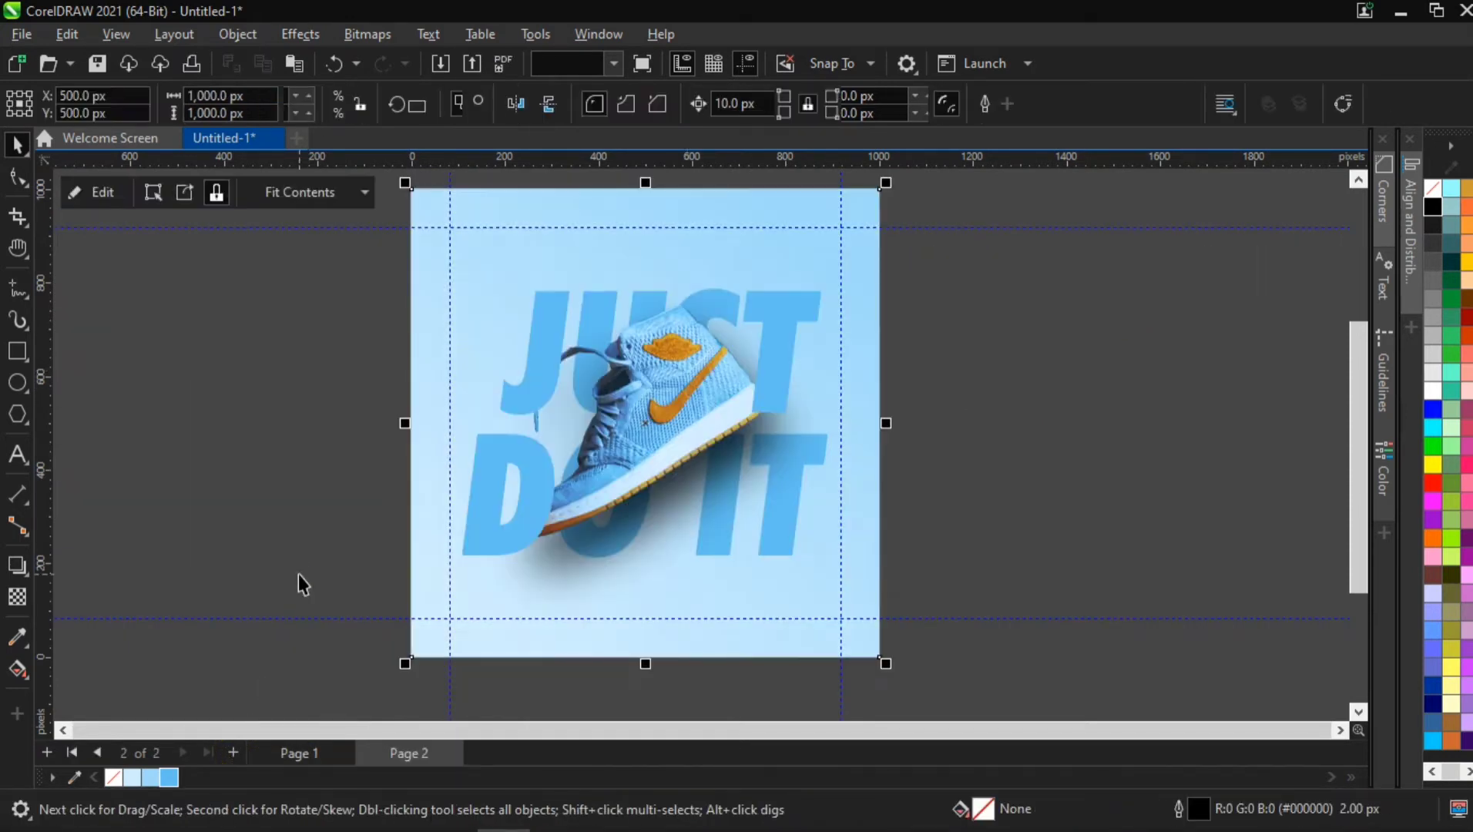
Step: Edit the PowerClip contents on Page 2 and set the shoe's shadow to zero offset and zero opacity
scroll(617, 516, up, 2)
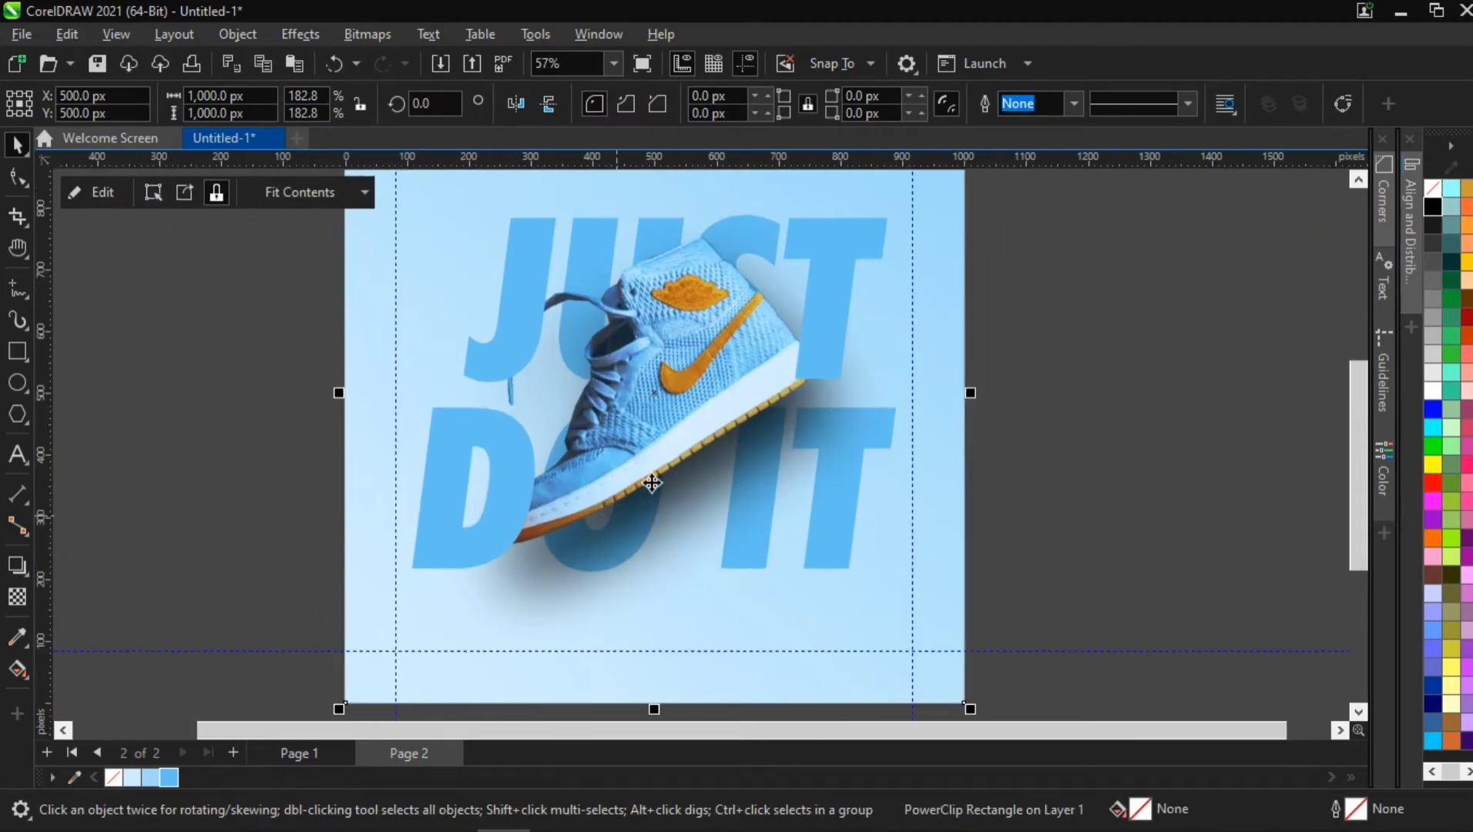
ctrl+click(650, 479)
drag(609, 432, 589, 588)
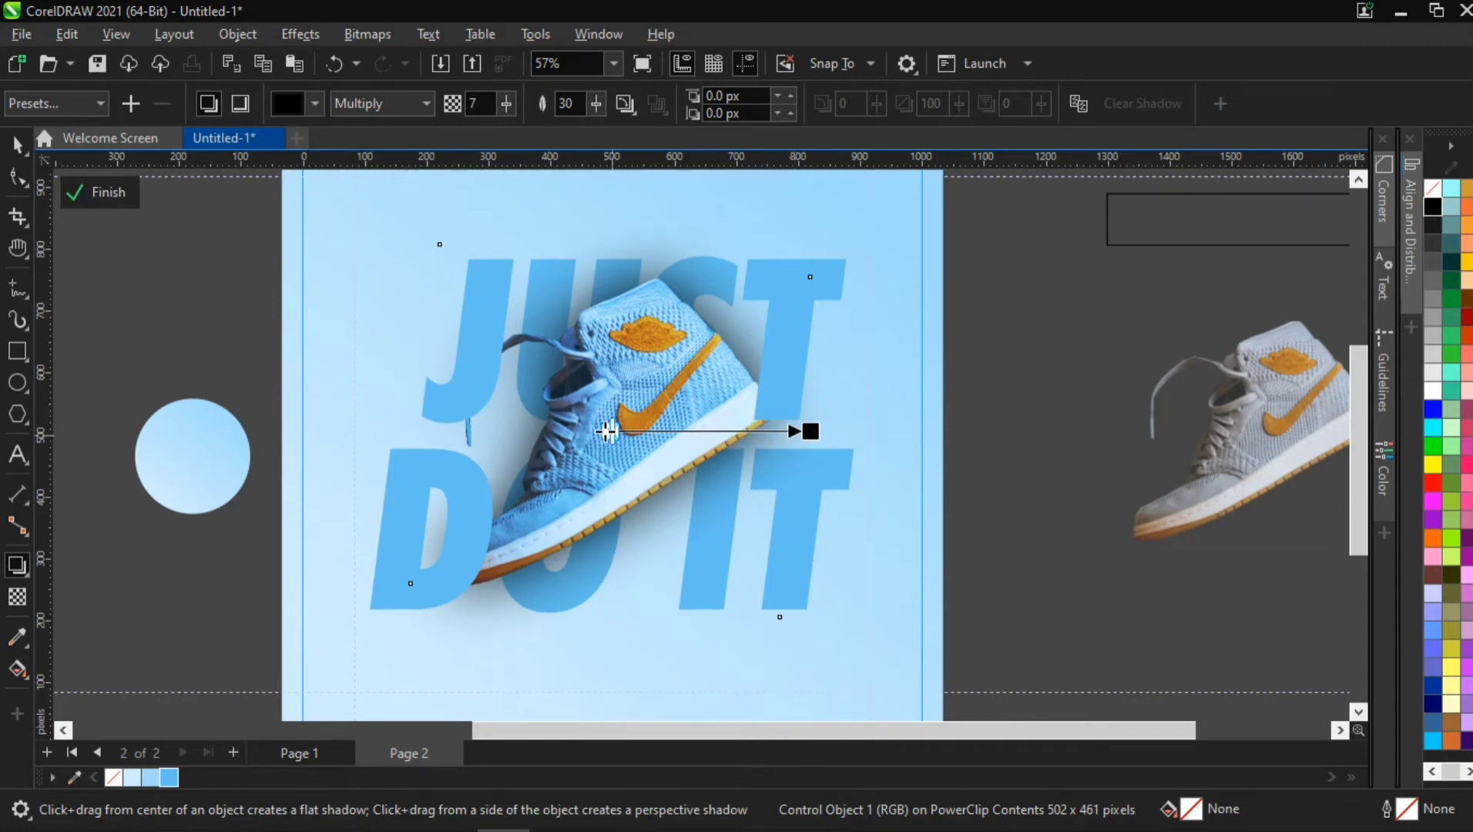
drag(608, 431, 605, 431)
scroll(607, 432, down, 2)
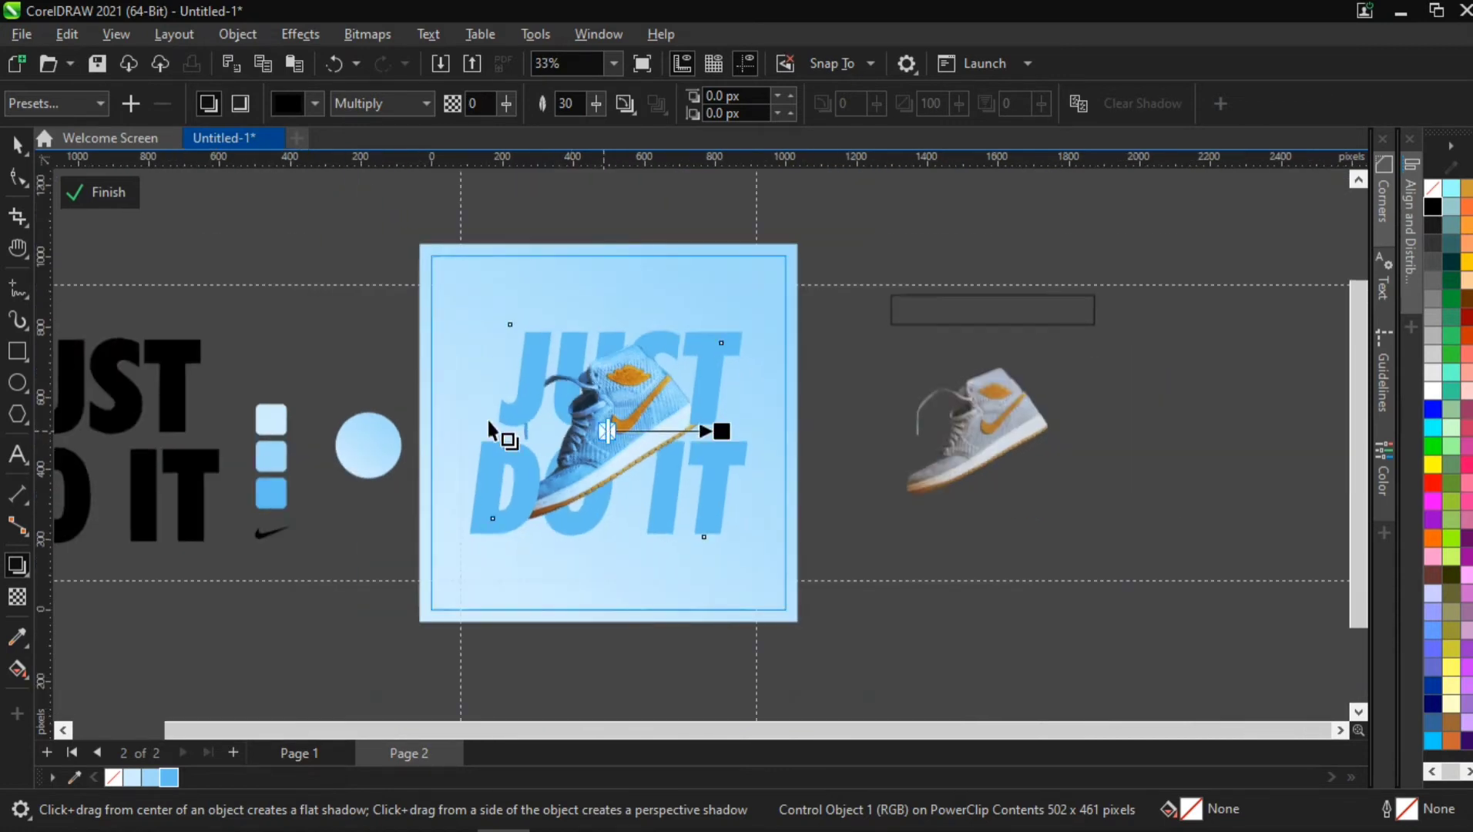
click(17, 144)
scroll(651, 441, up, 2)
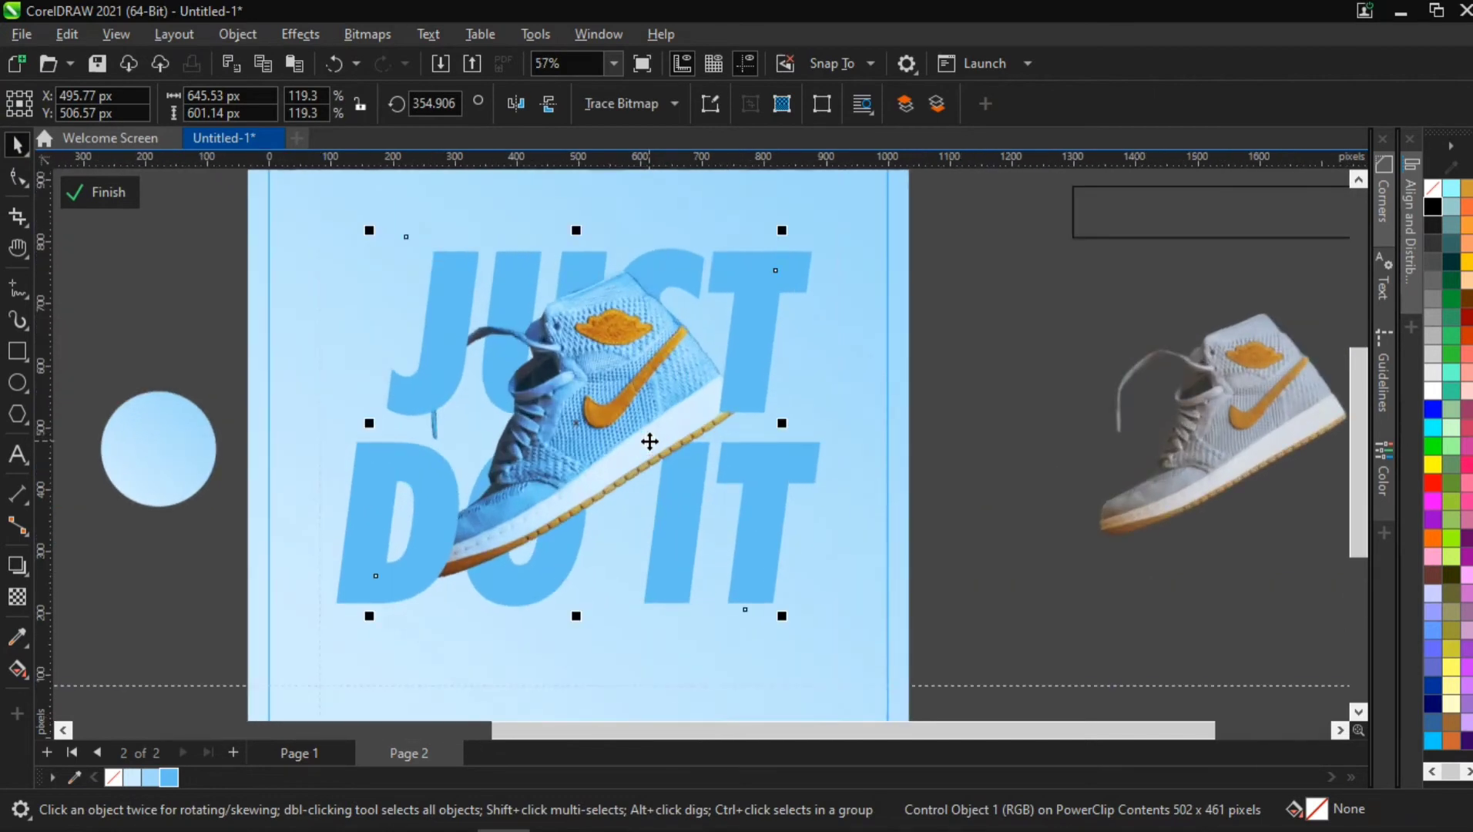
Step: Draw a flat horizontal ellipse about 508 px wide and 62 px high just below the shoe's sole
click(16, 385)
scroll(509, 627, up, 1)
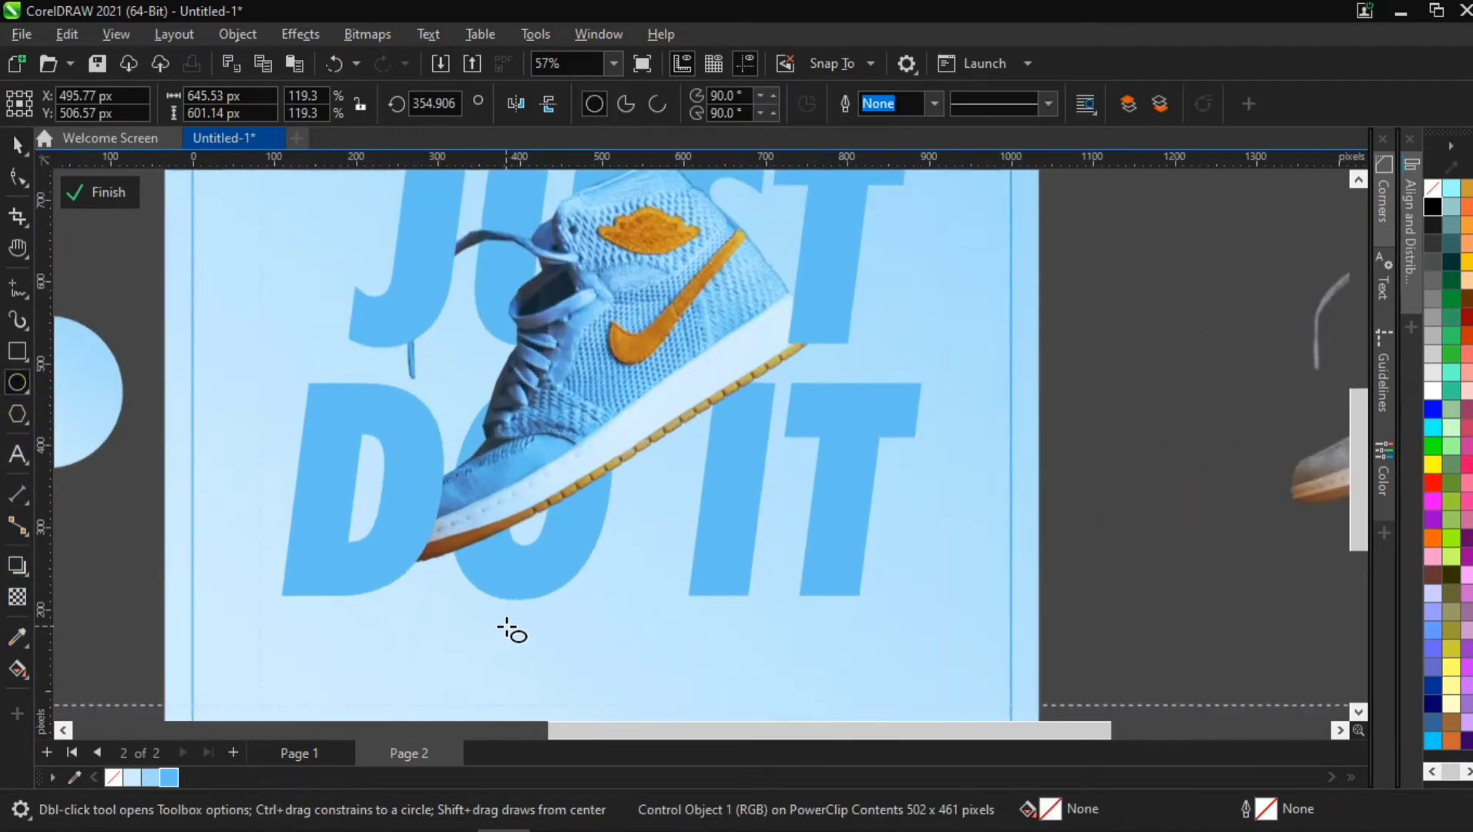
drag(419, 584, 823, 633)
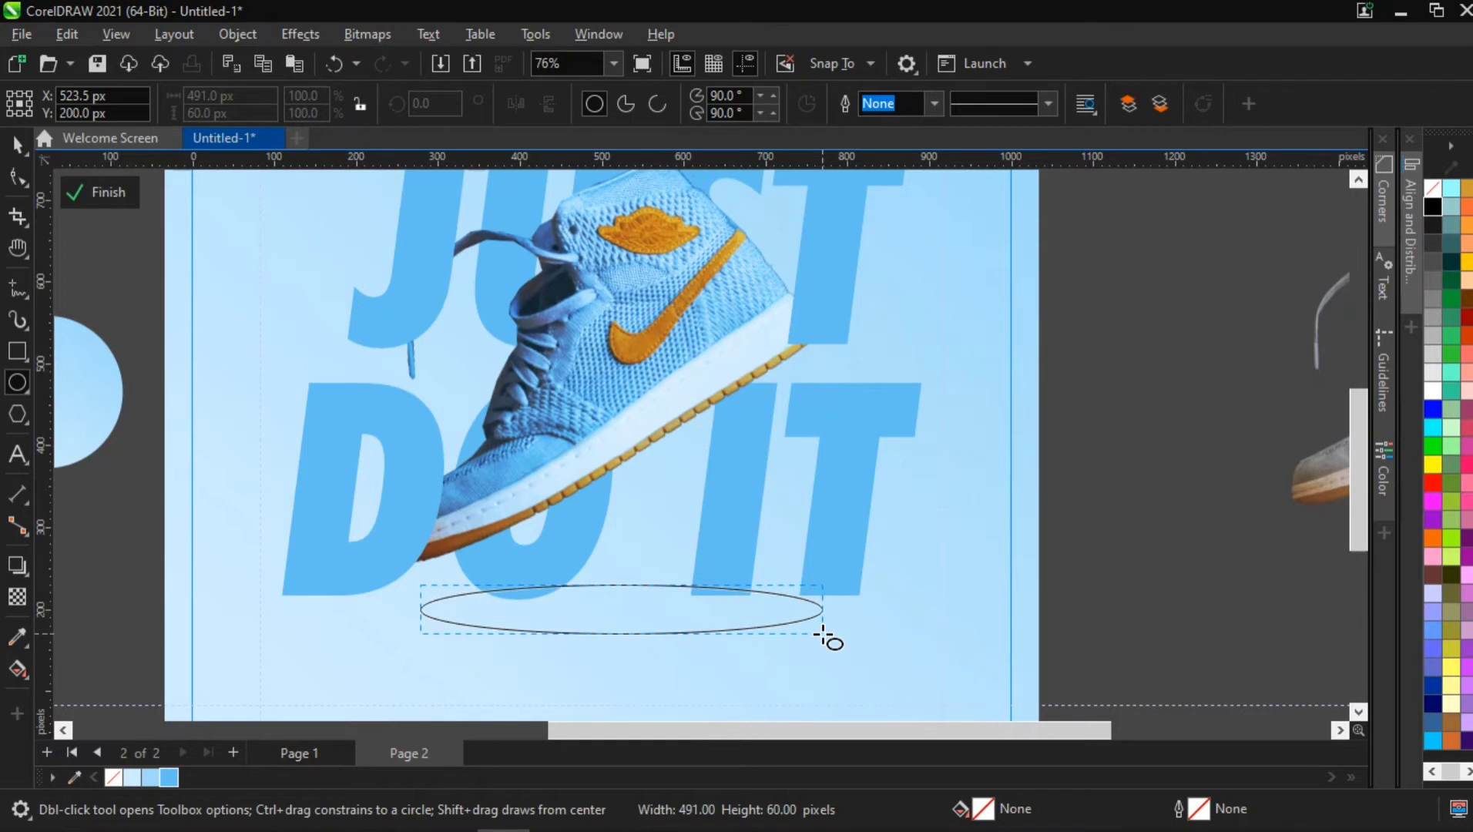
drag(823, 633, 842, 641)
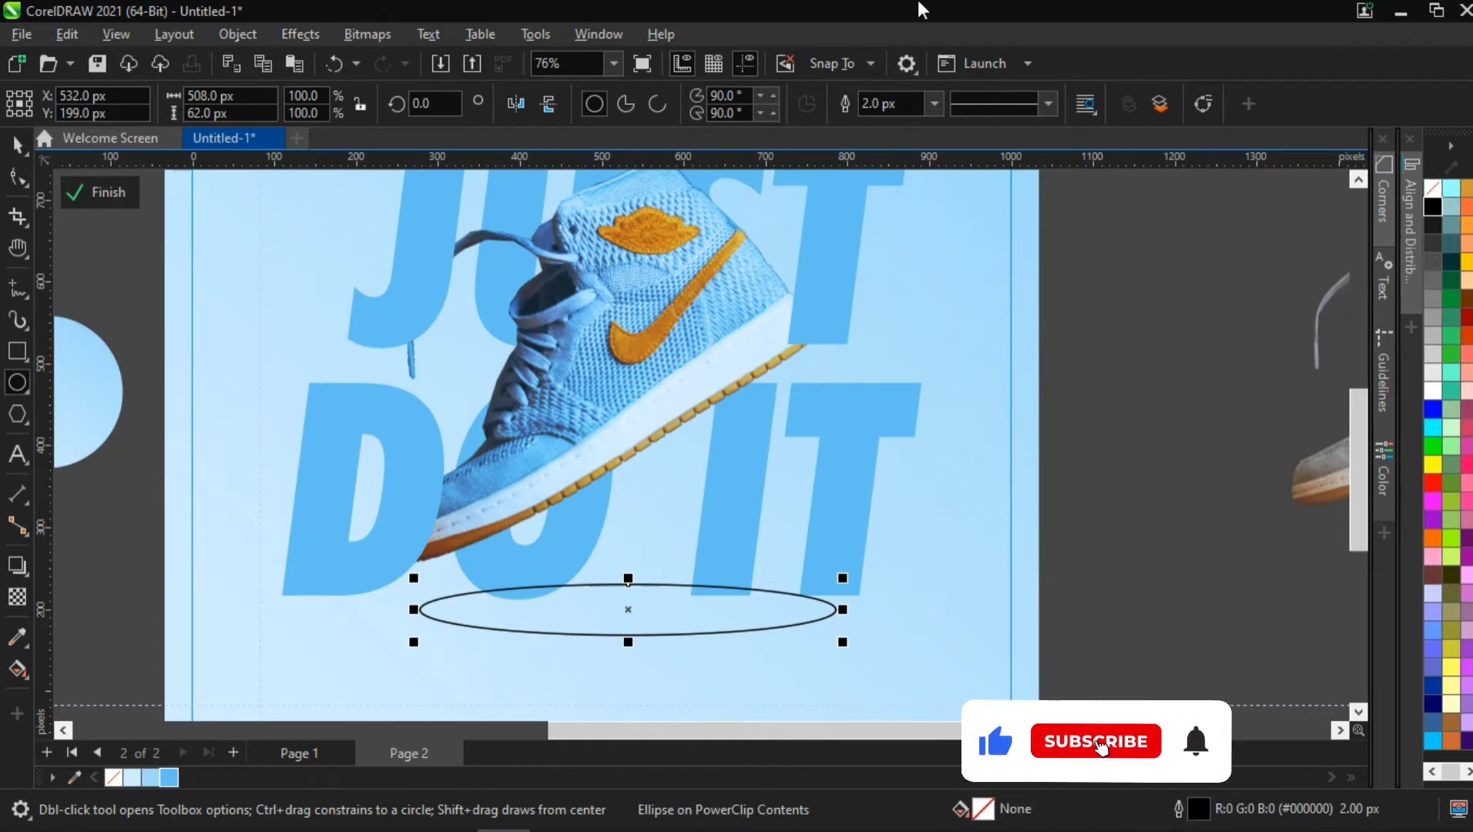
mouse_move(850, 22)
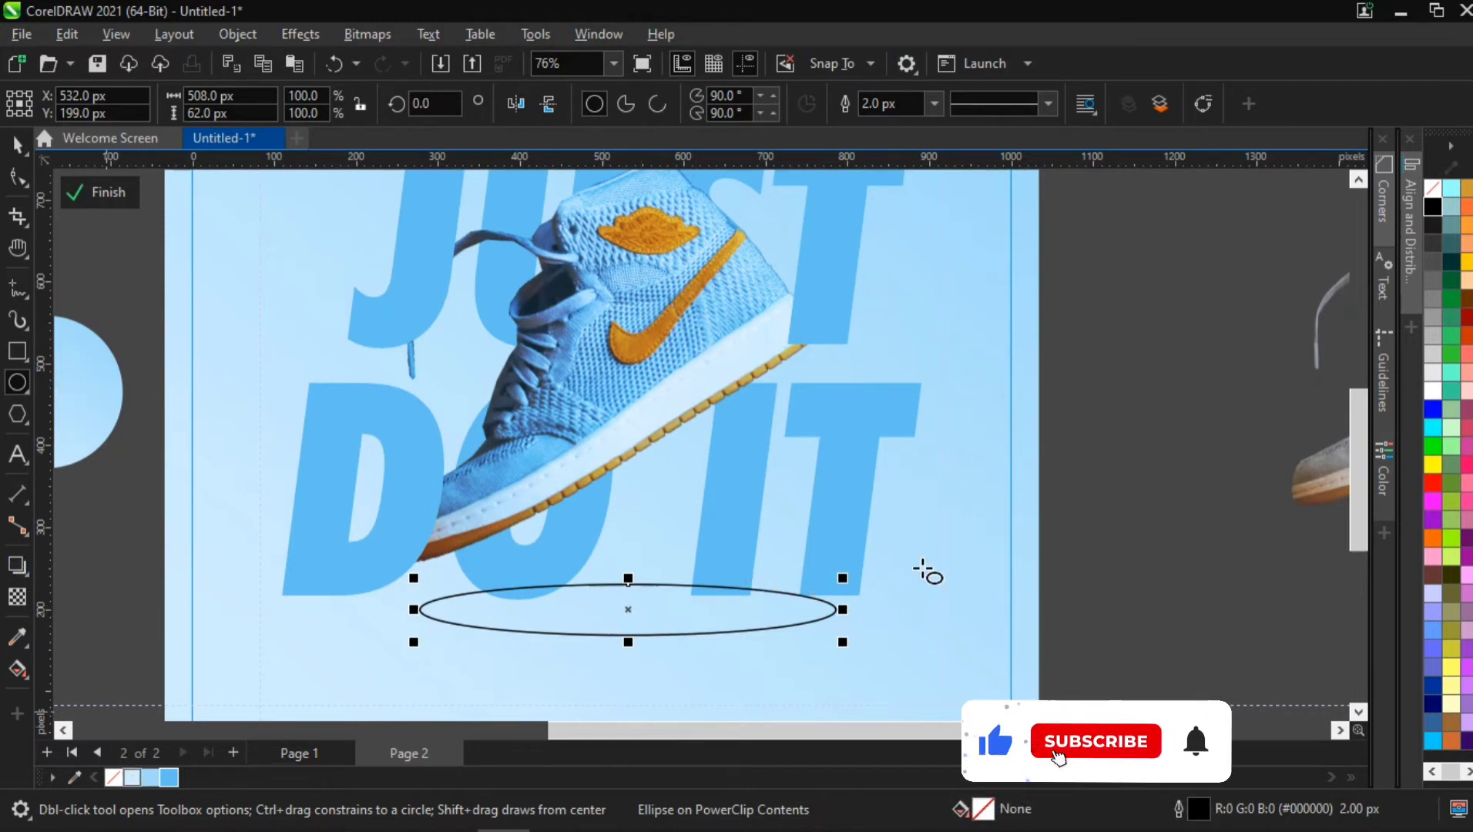
key(space)
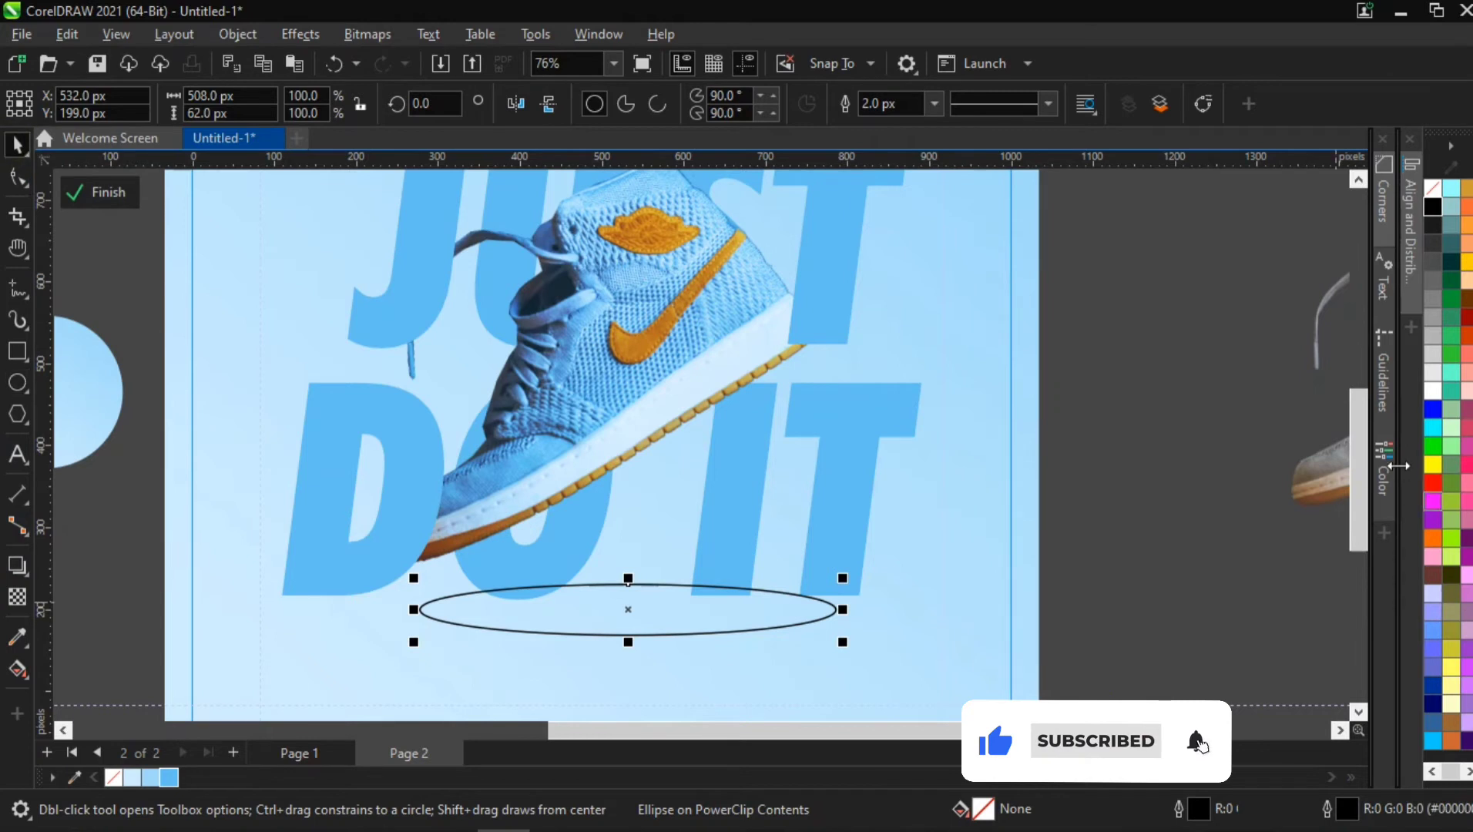
Step: Fill the ellipse below the shoe with 80% Black (#333333) and remove its outline
click(1432, 248)
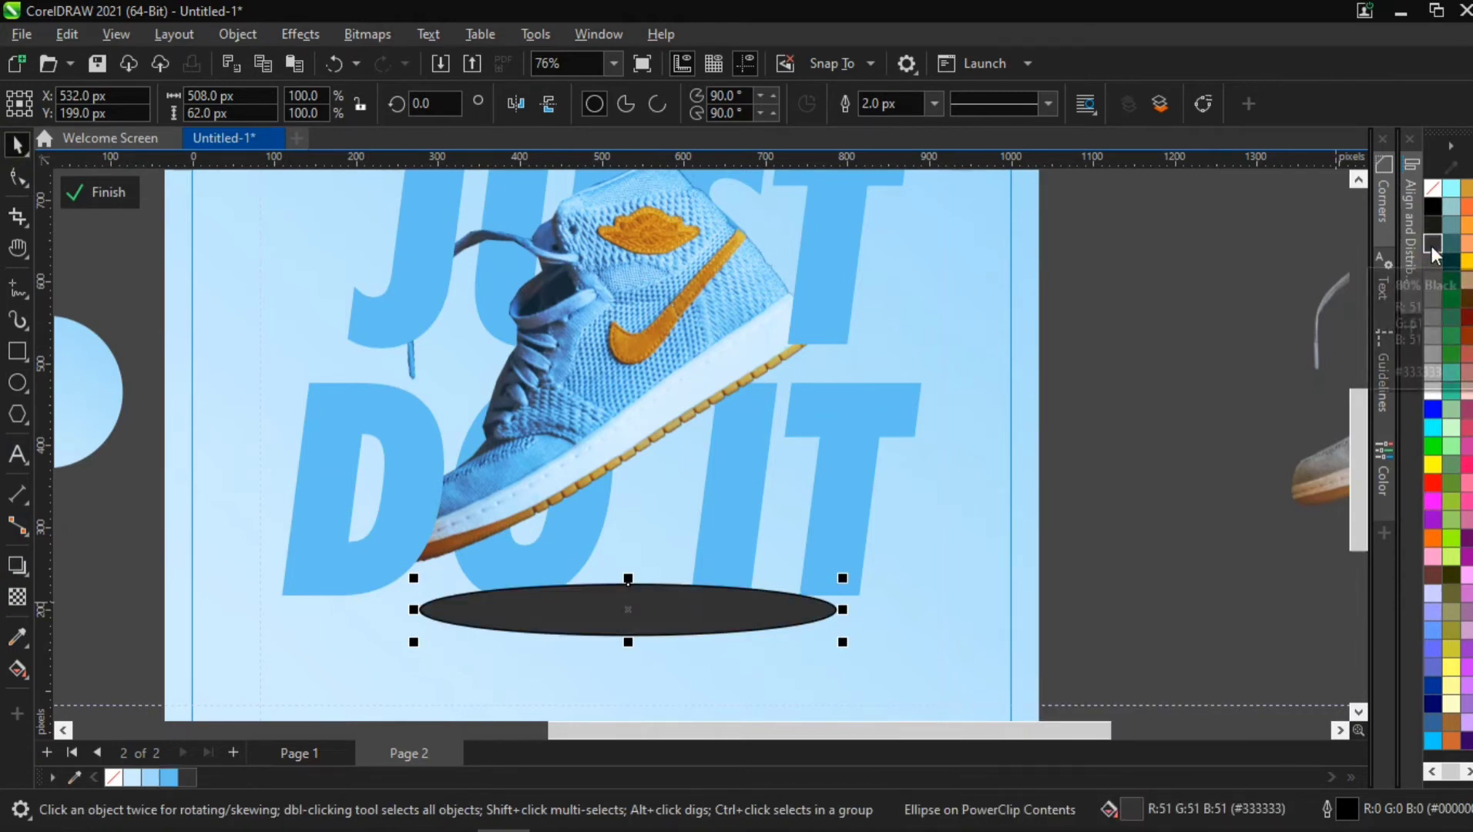
right_click(1435, 193)
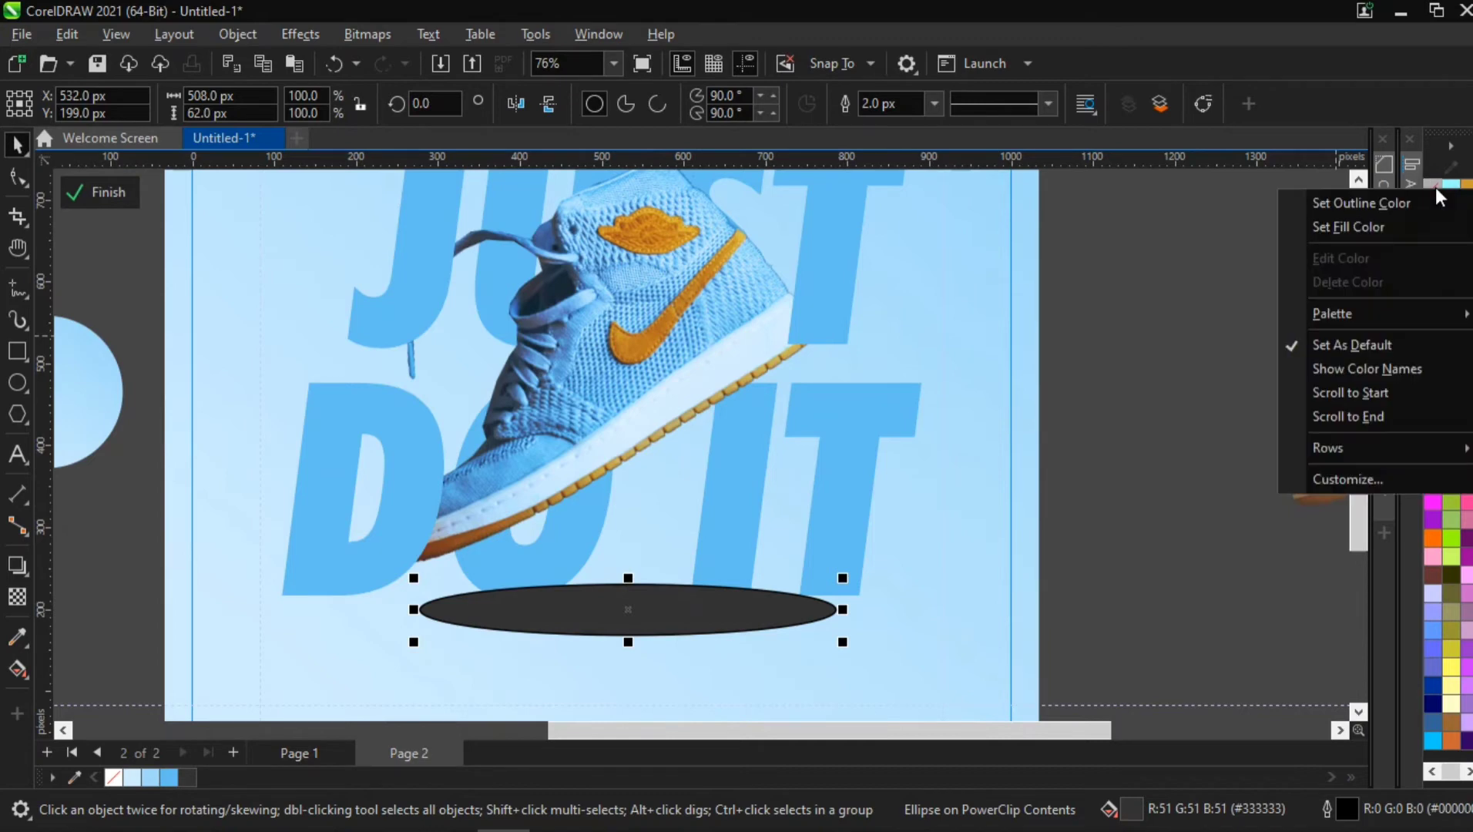
click(1390, 204)
scroll(627, 629, down, 3)
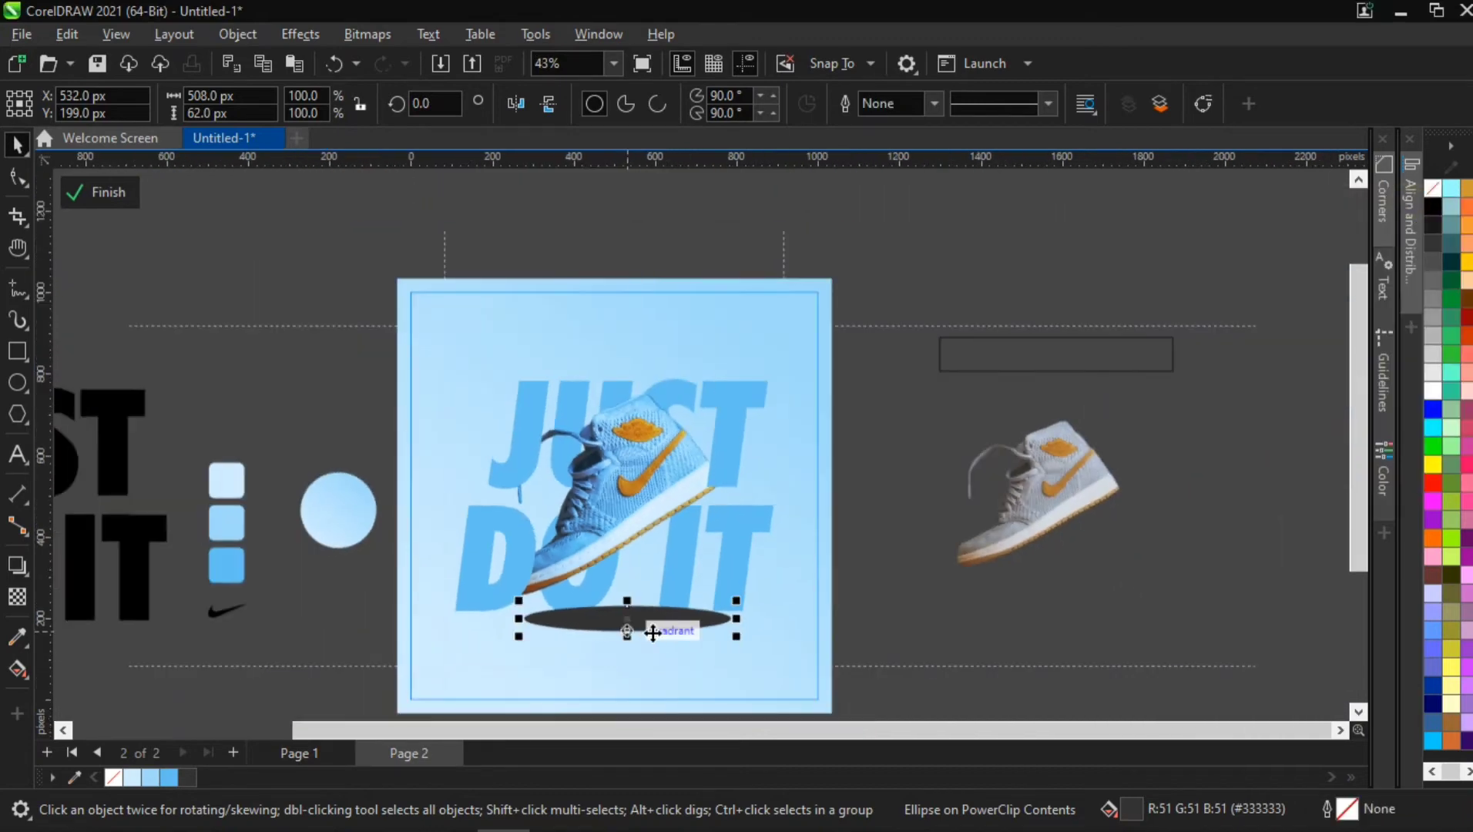
click(883, 575)
Step: Move the dark ellipse closer beneath the shoe's toe, to about X 491 px, Y 223 px
scroll(621, 603, up, 3)
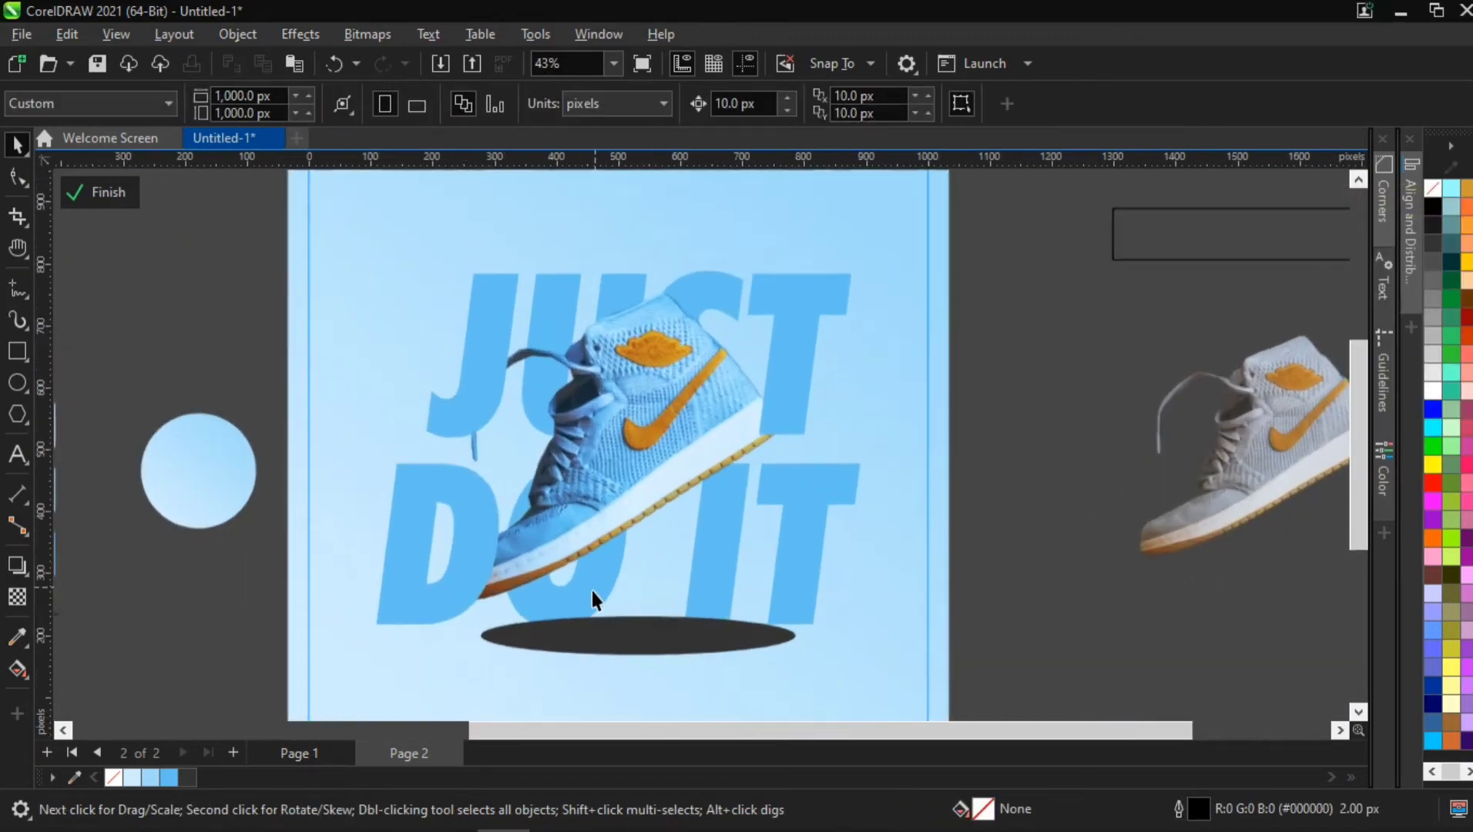
click(581, 617)
drag(558, 650, 566, 642)
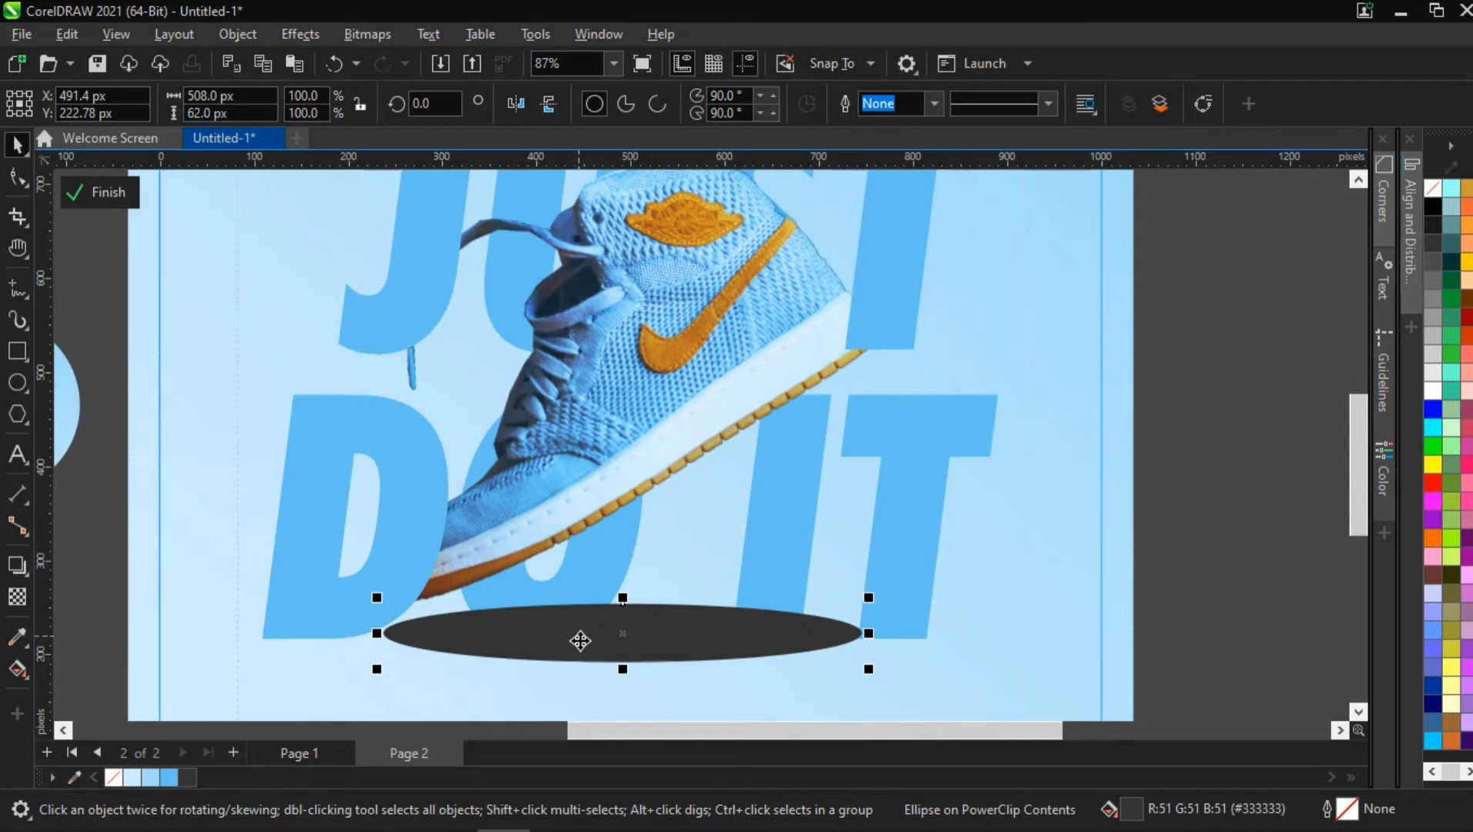
Step: Apply a linear fountain transparency to the dark ellipse, opaque at its left end beneath the toe and fading out toward the right
click(18, 599)
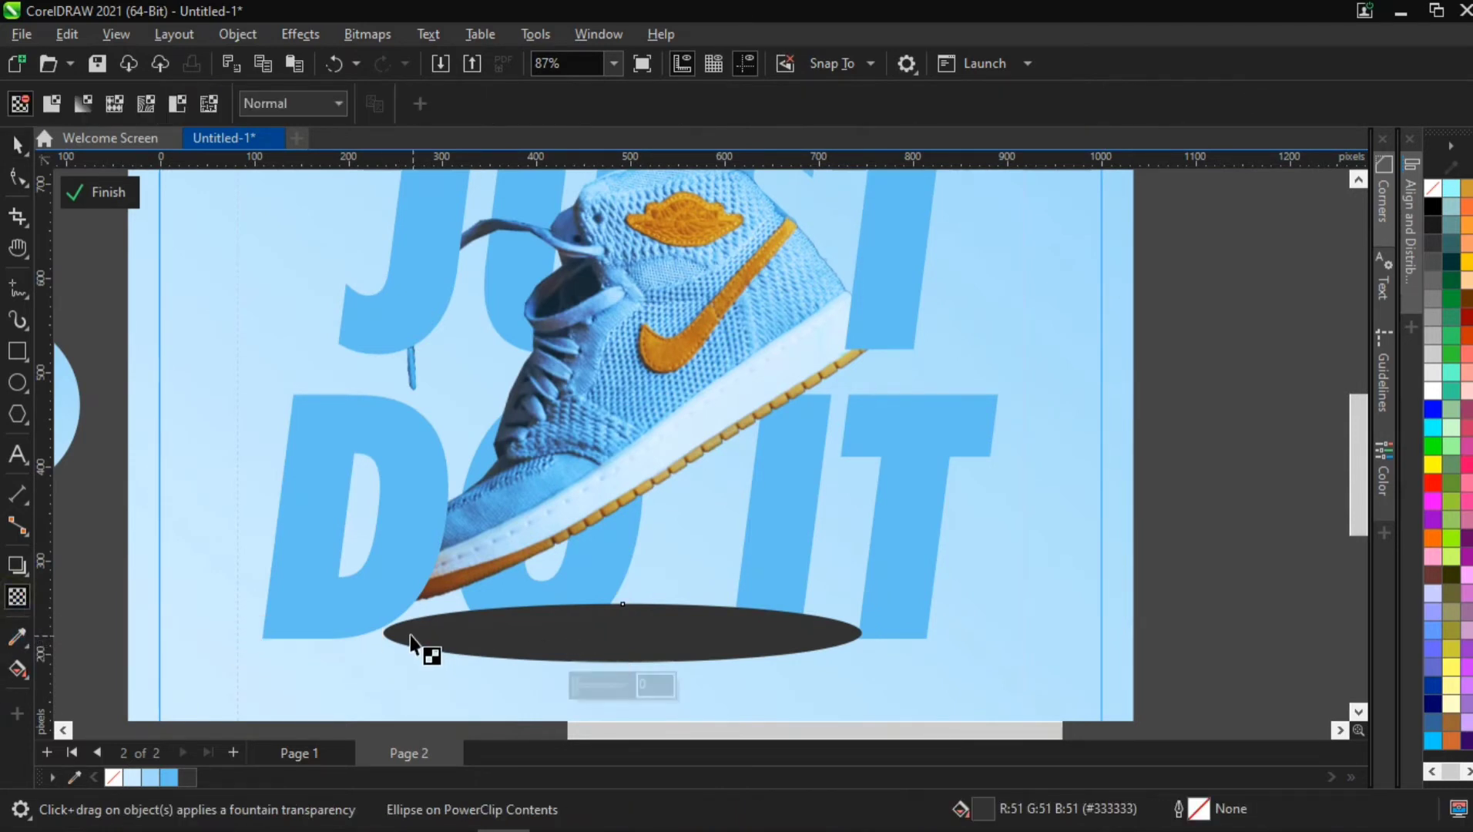
drag(403, 636, 813, 641)
drag(396, 640, 369, 627)
scroll(384, 633, down, 2)
scroll(380, 639, down, 1)
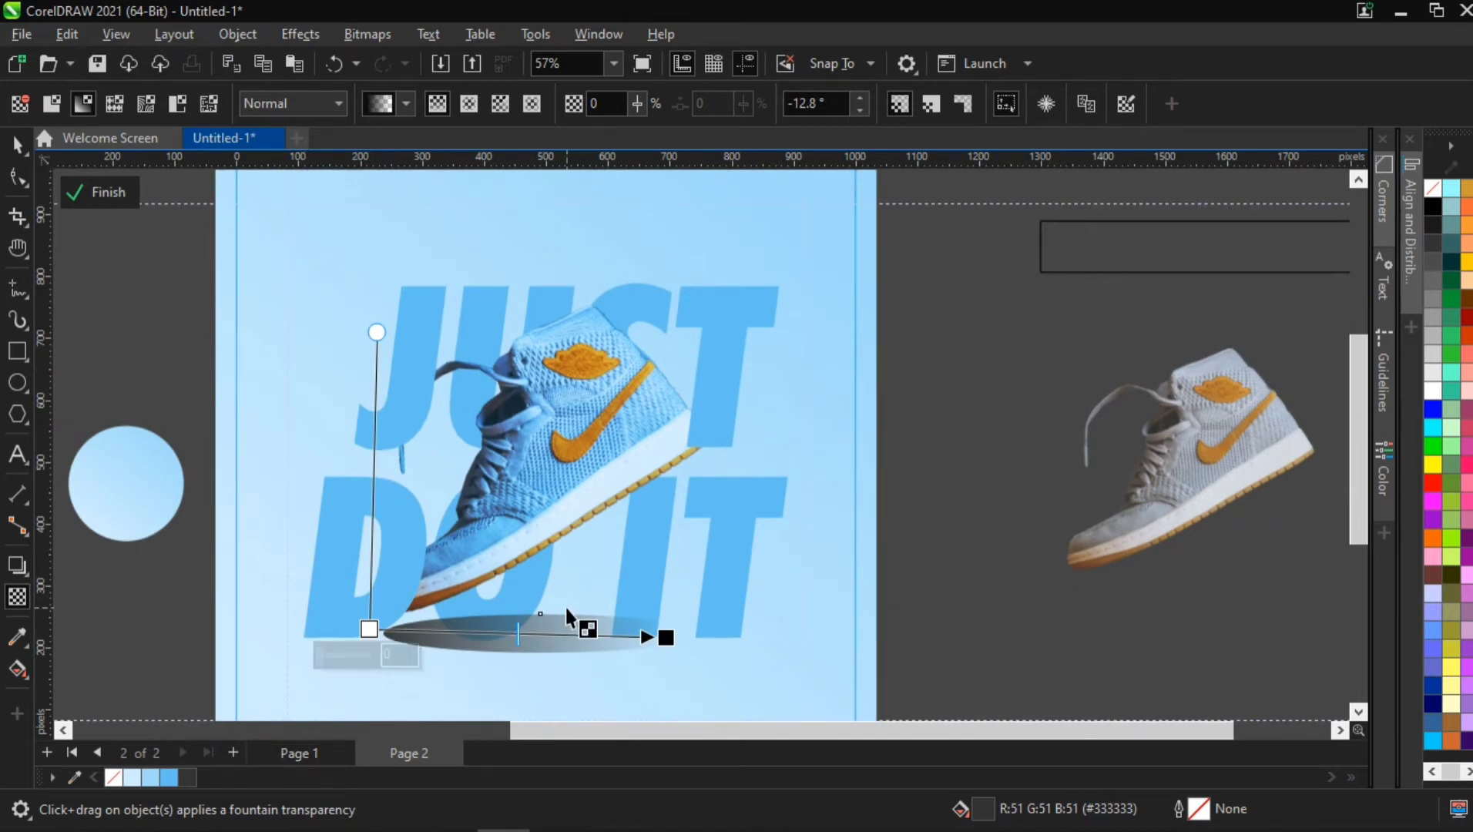
scroll(486, 633, up, 3)
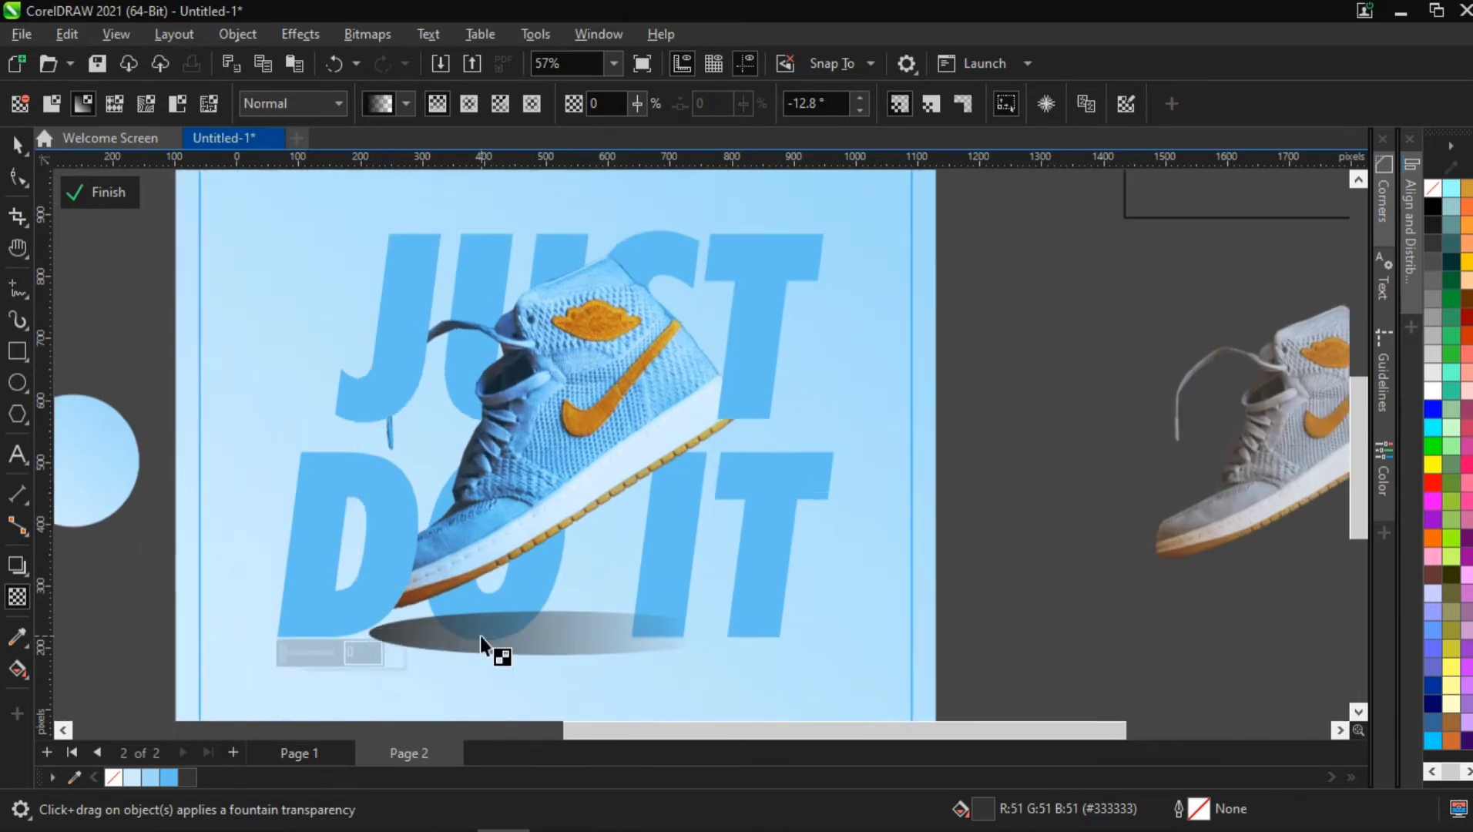
scroll(480, 636, down, 2)
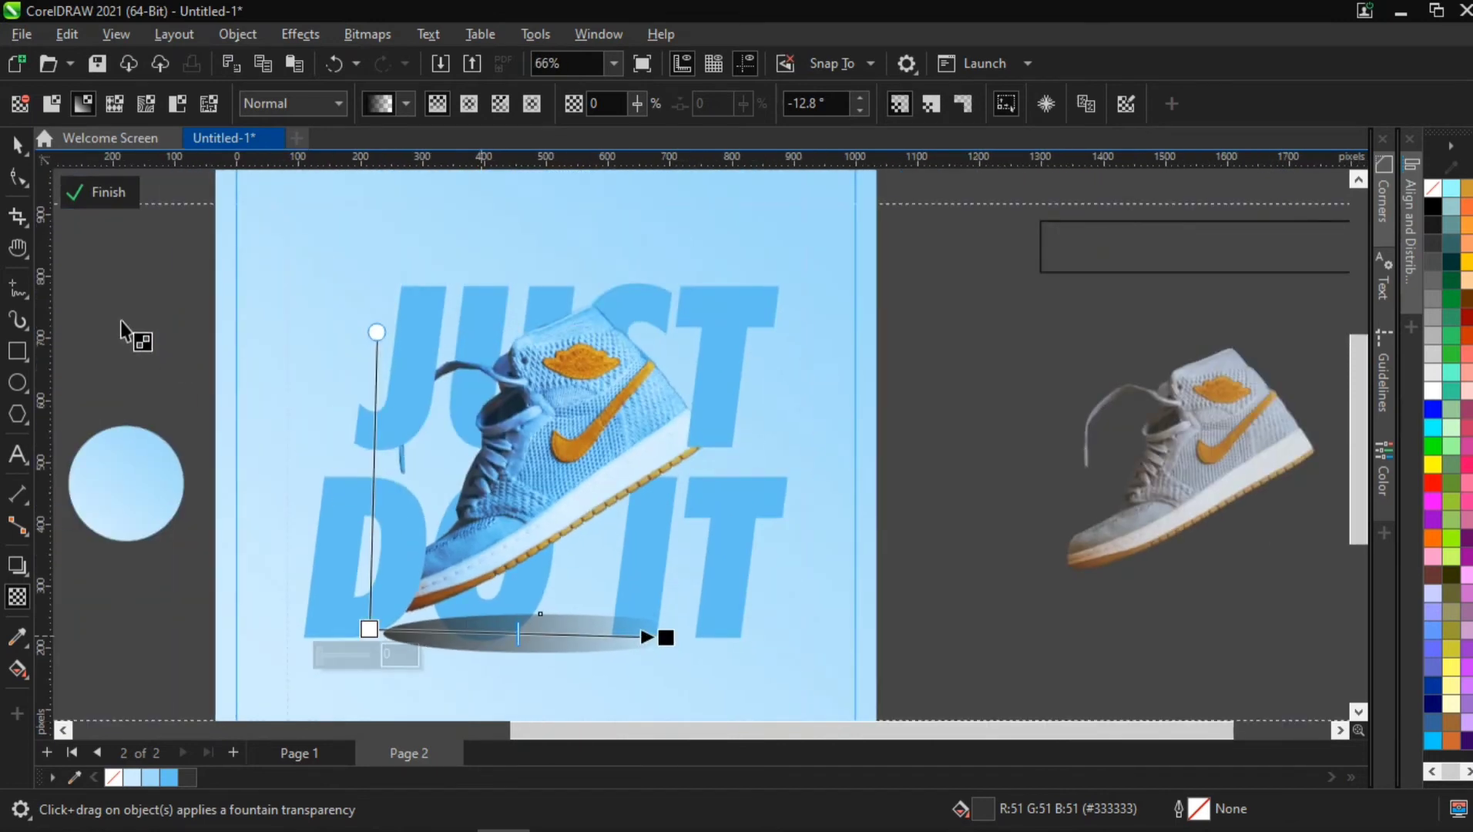
Step: Apply a Gaussian blur with a radius of 13 pixels to the dark ellipse beneath the shoe
click(17, 144)
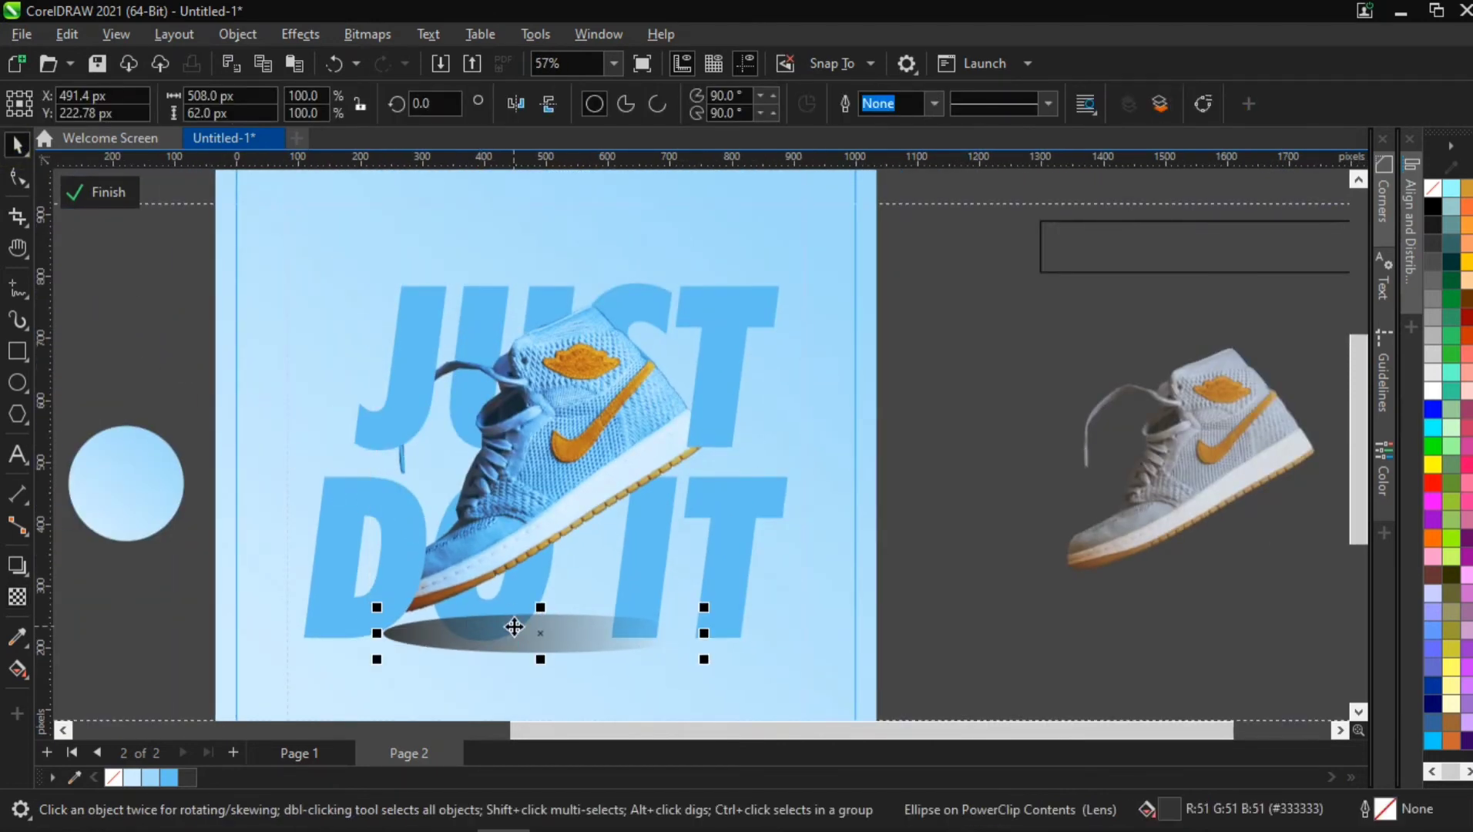
scroll(483, 651, up, 2)
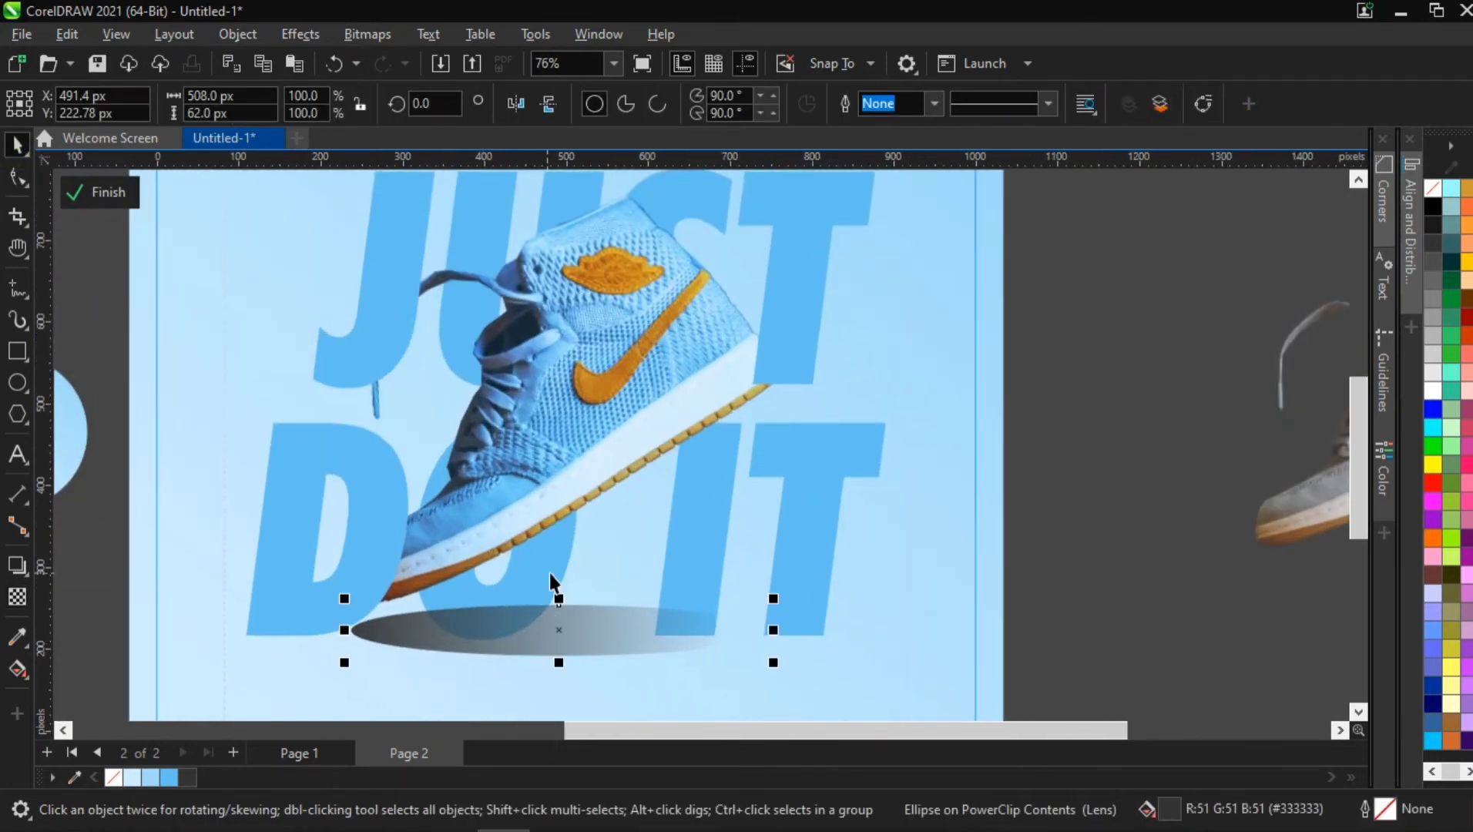
click(302, 34)
mouse_move(349, 164)
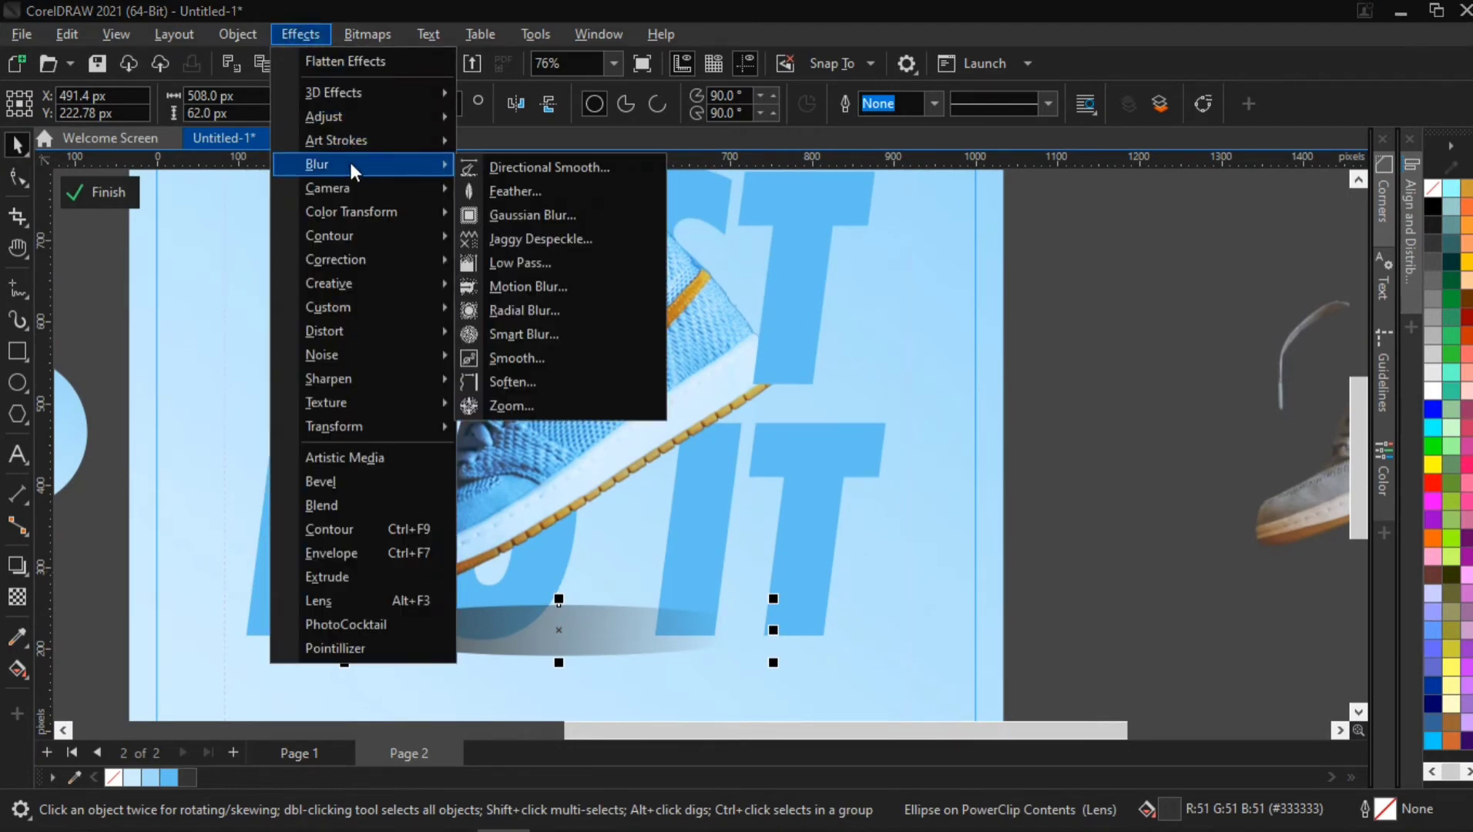
click(540, 214)
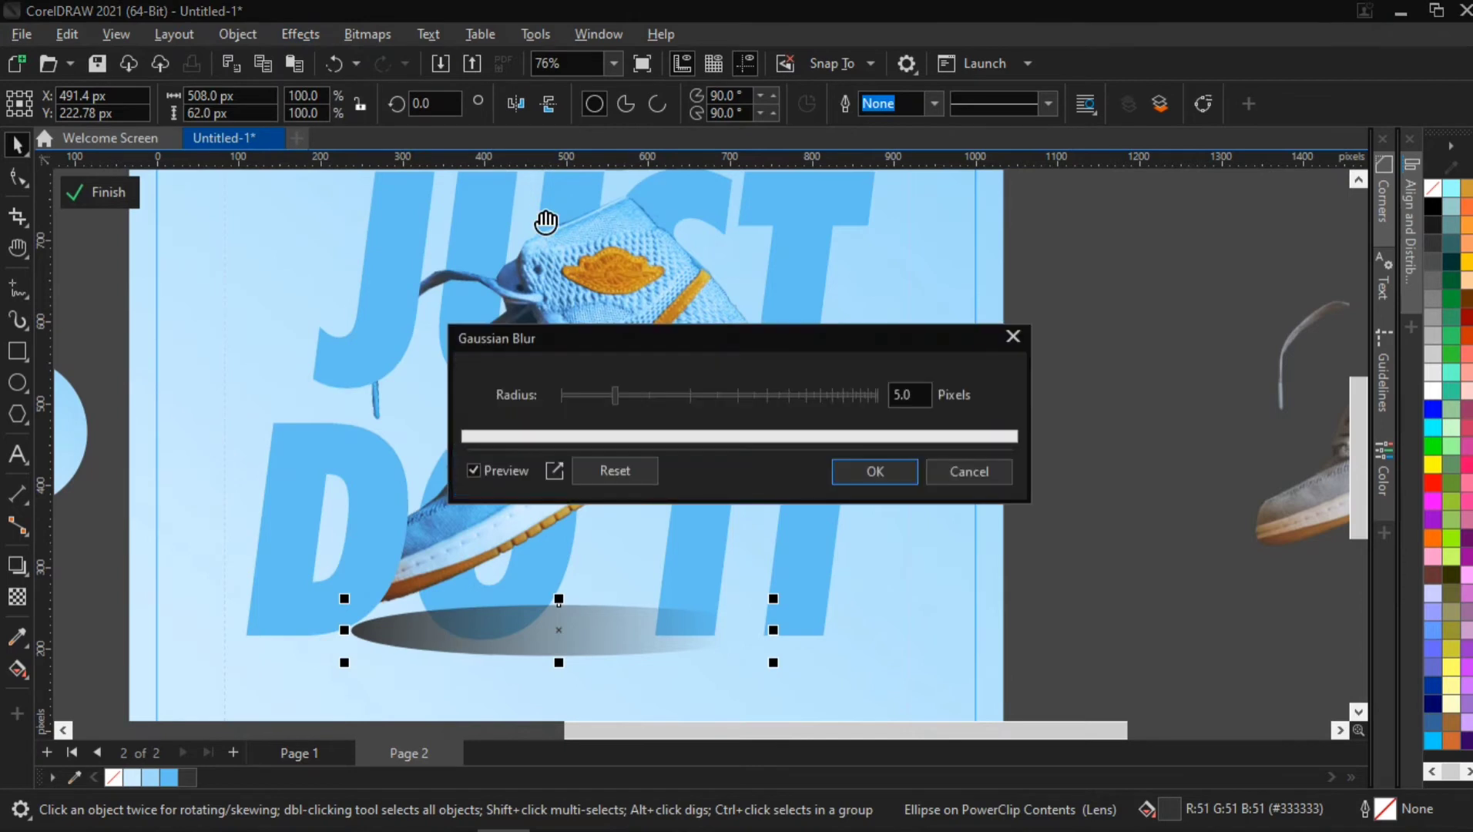
click(650, 394)
click(685, 399)
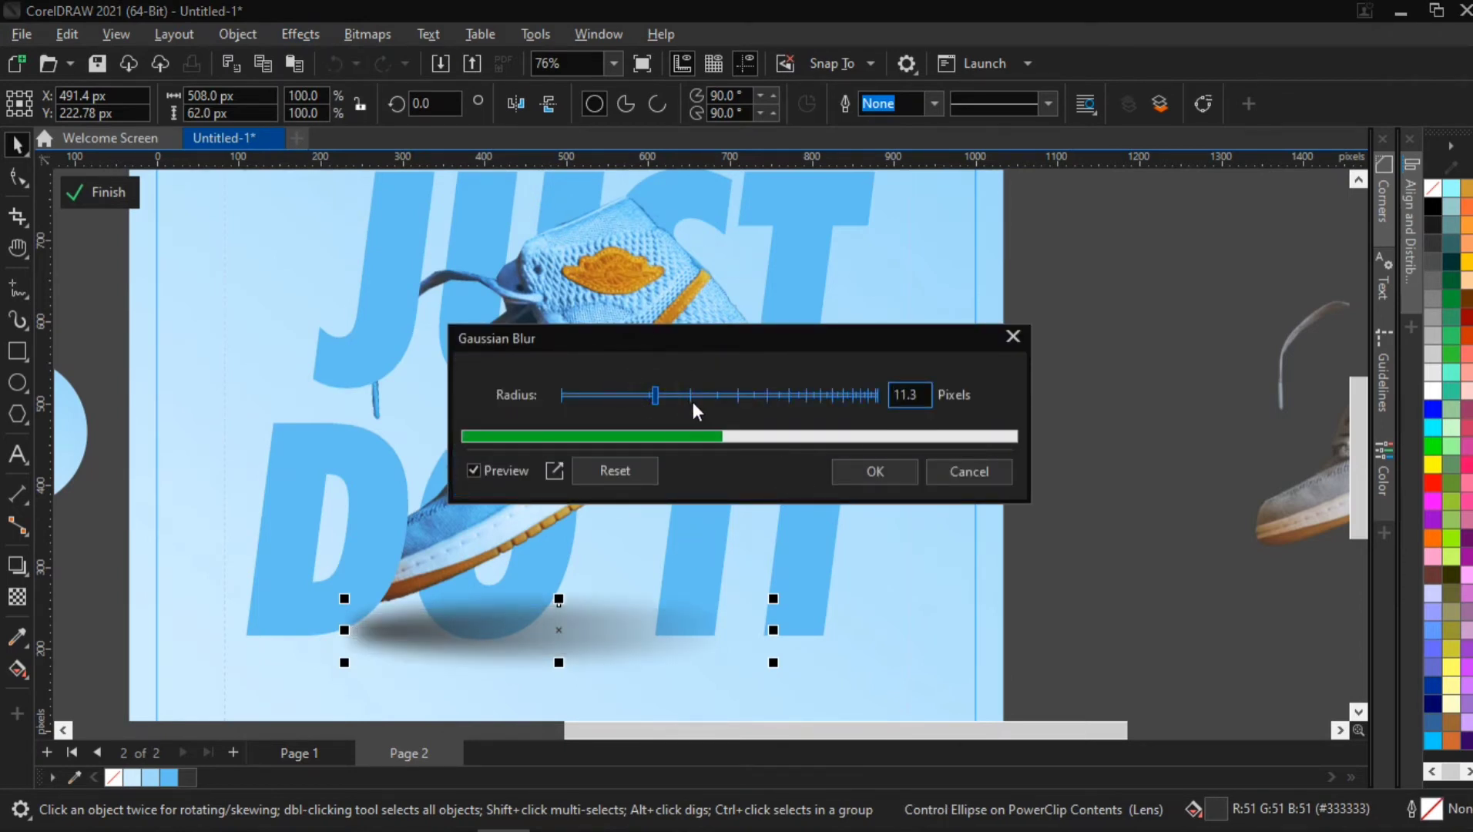
scroll(447, 664, up, 3)
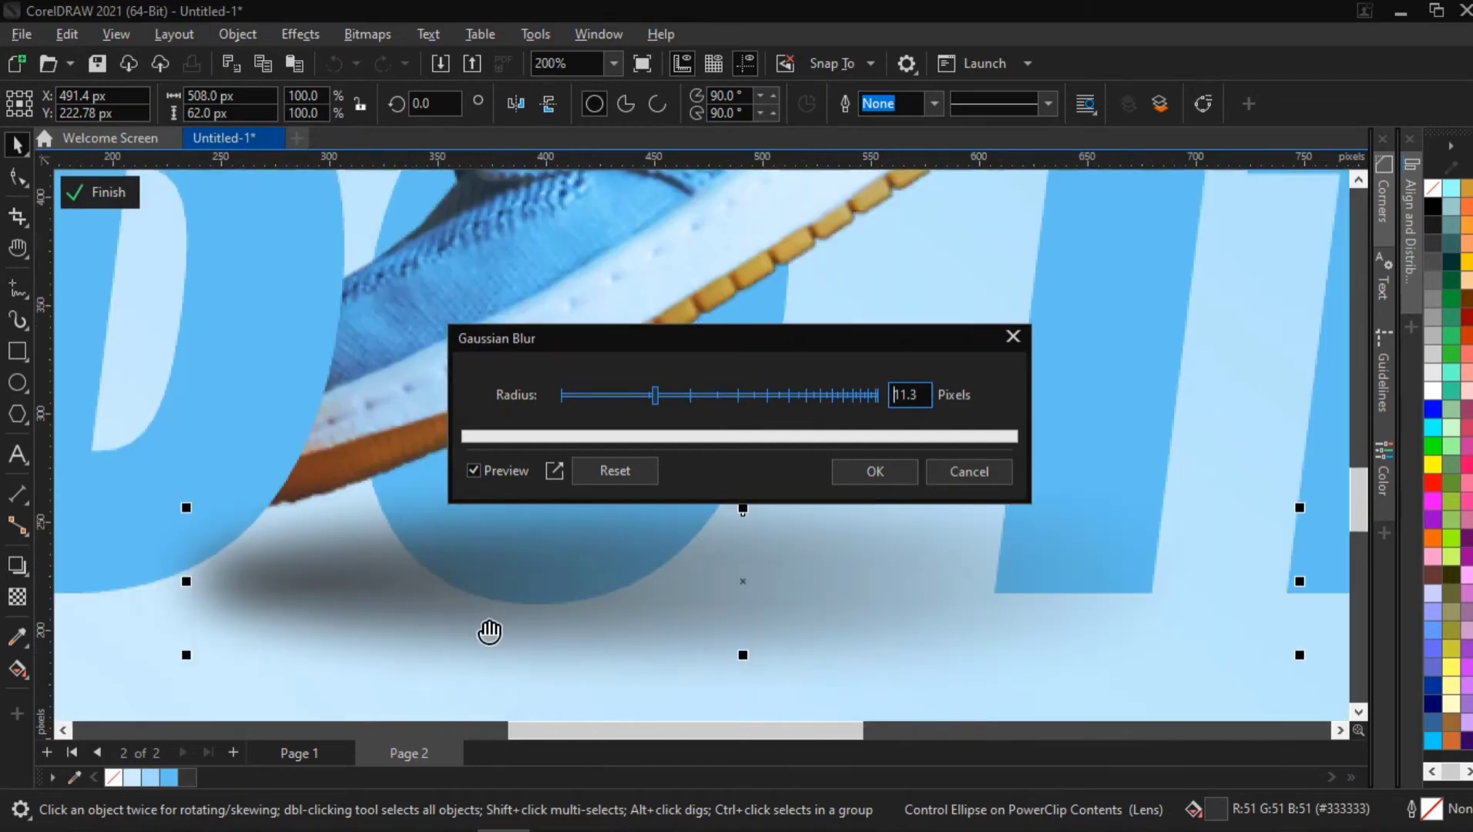
scroll(503, 586, down, 2)
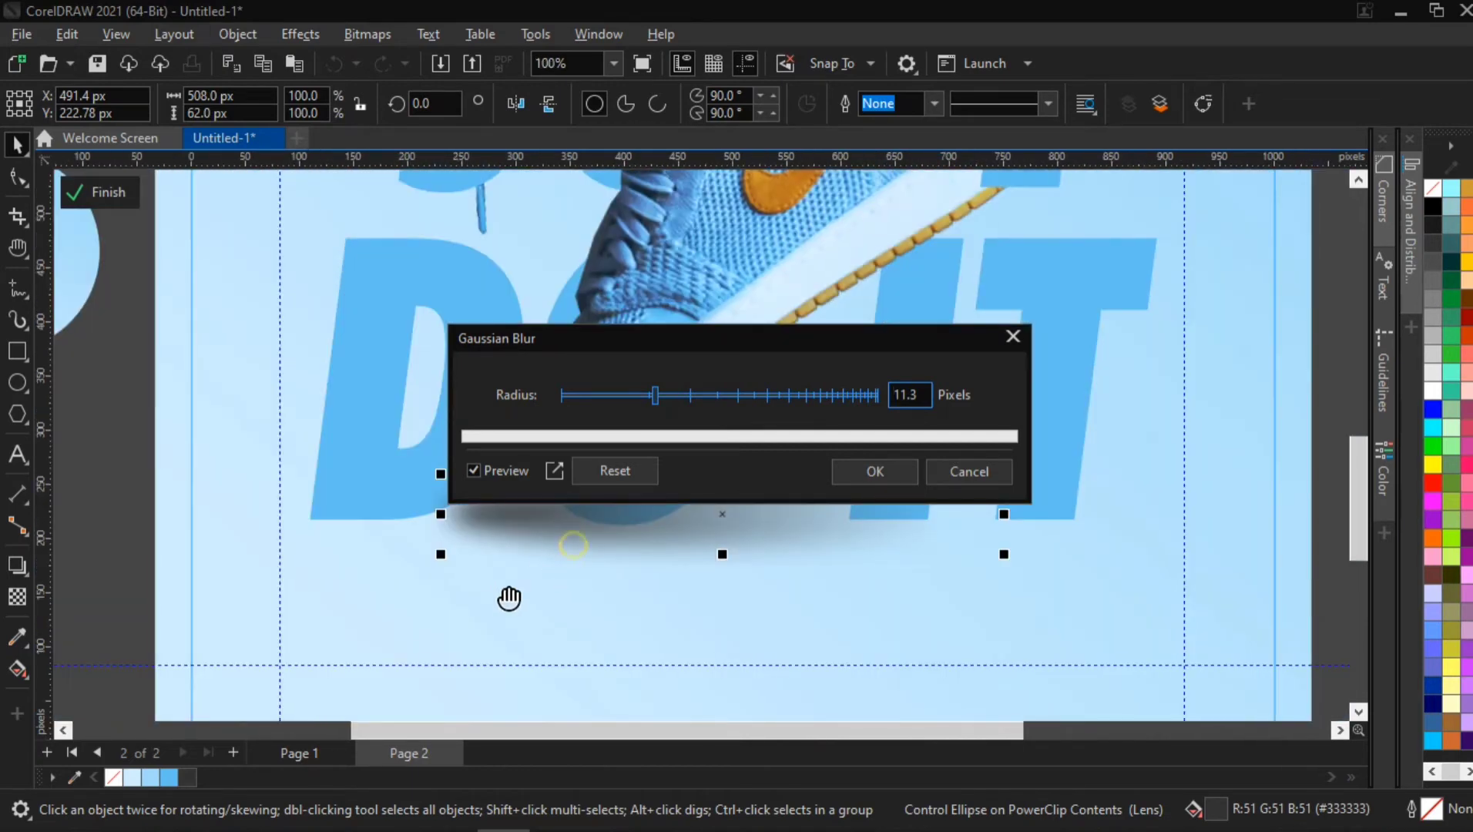
drag(508, 598, 550, 599)
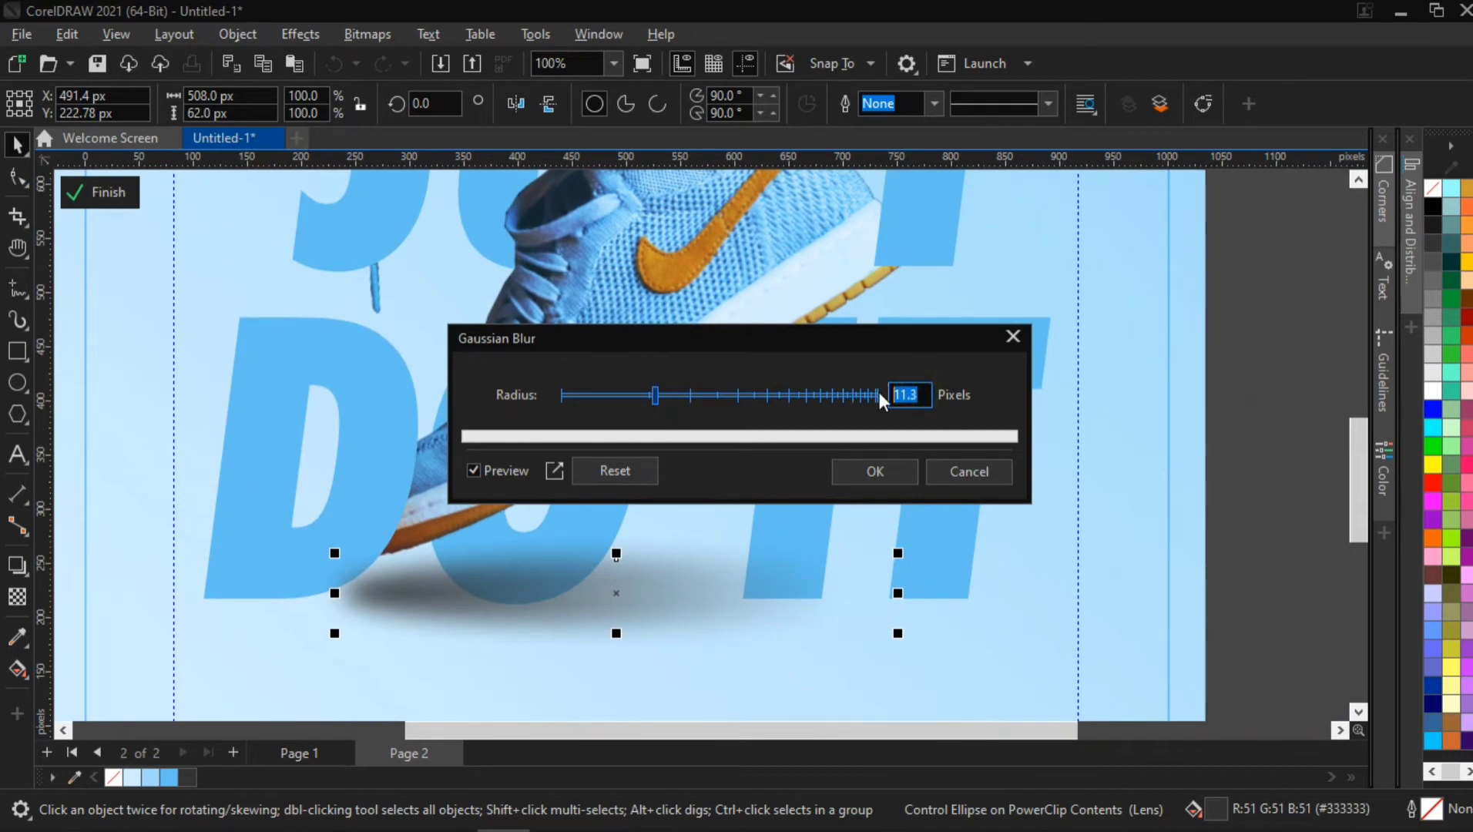
text(3)
key(Return)
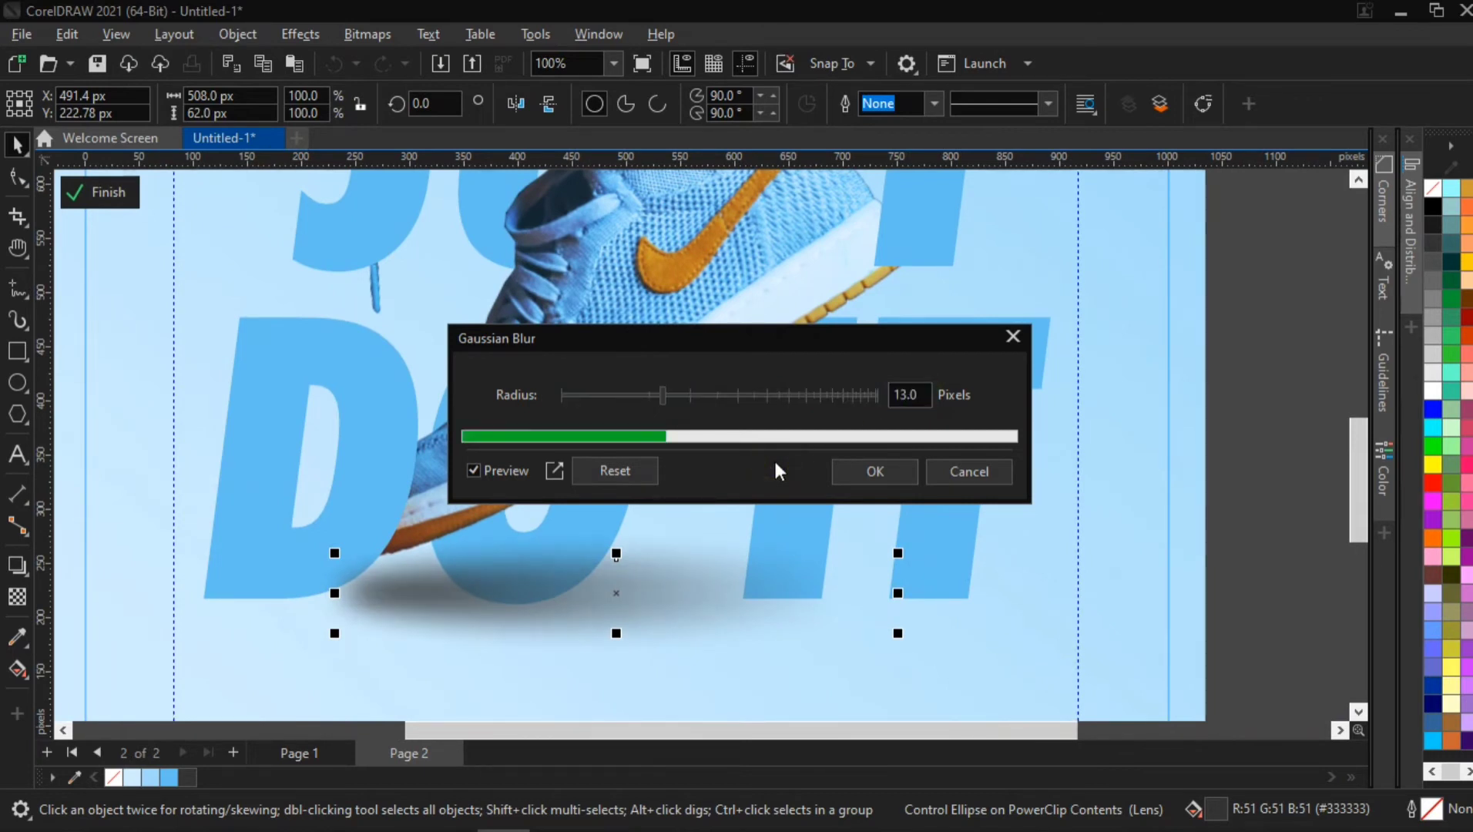
click(891, 472)
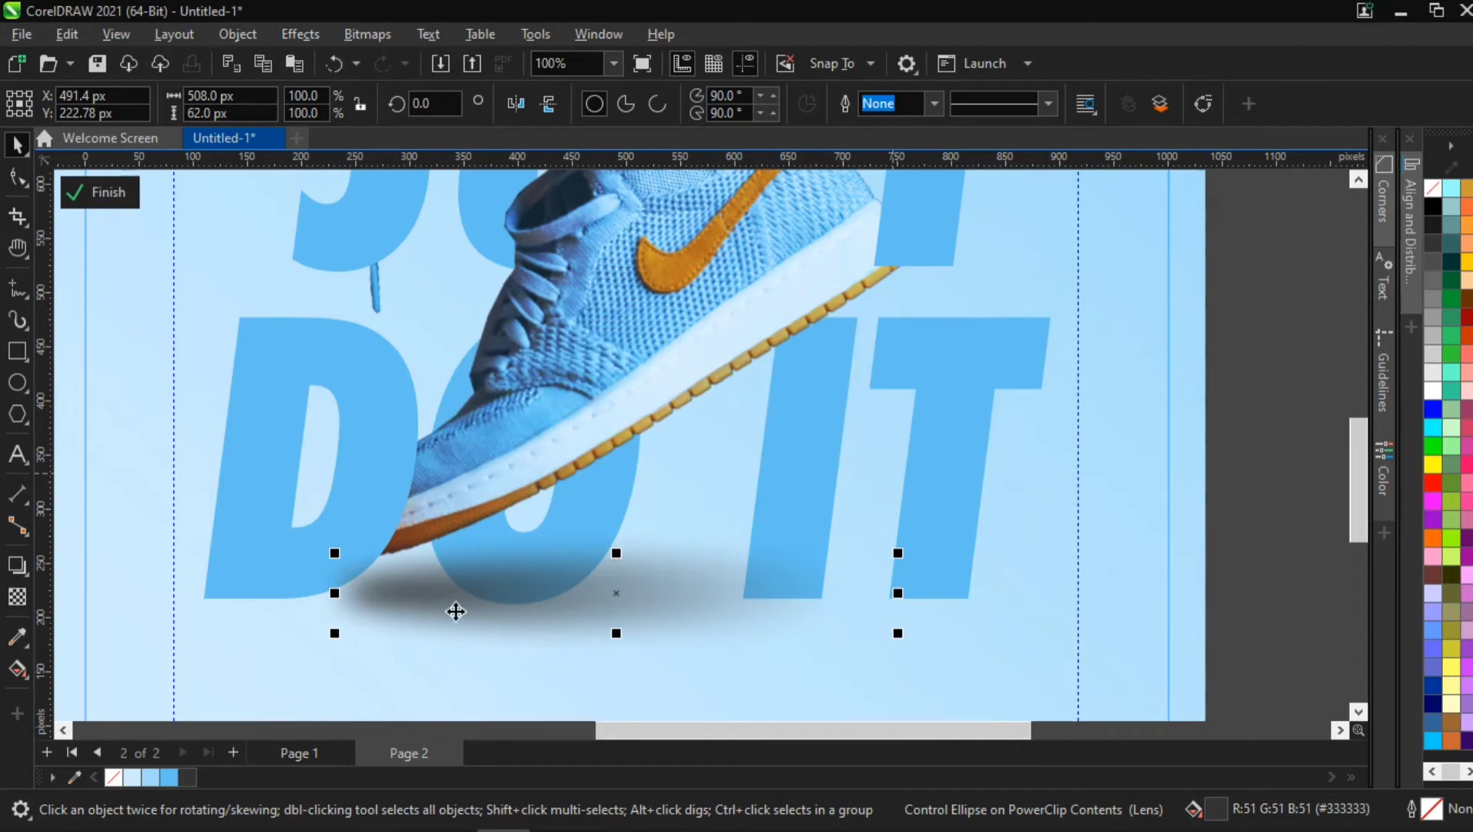
Step: Shift the shadow's transparency midpoint farther from the shoe's toe so the dark area reaches further across
click(25, 595)
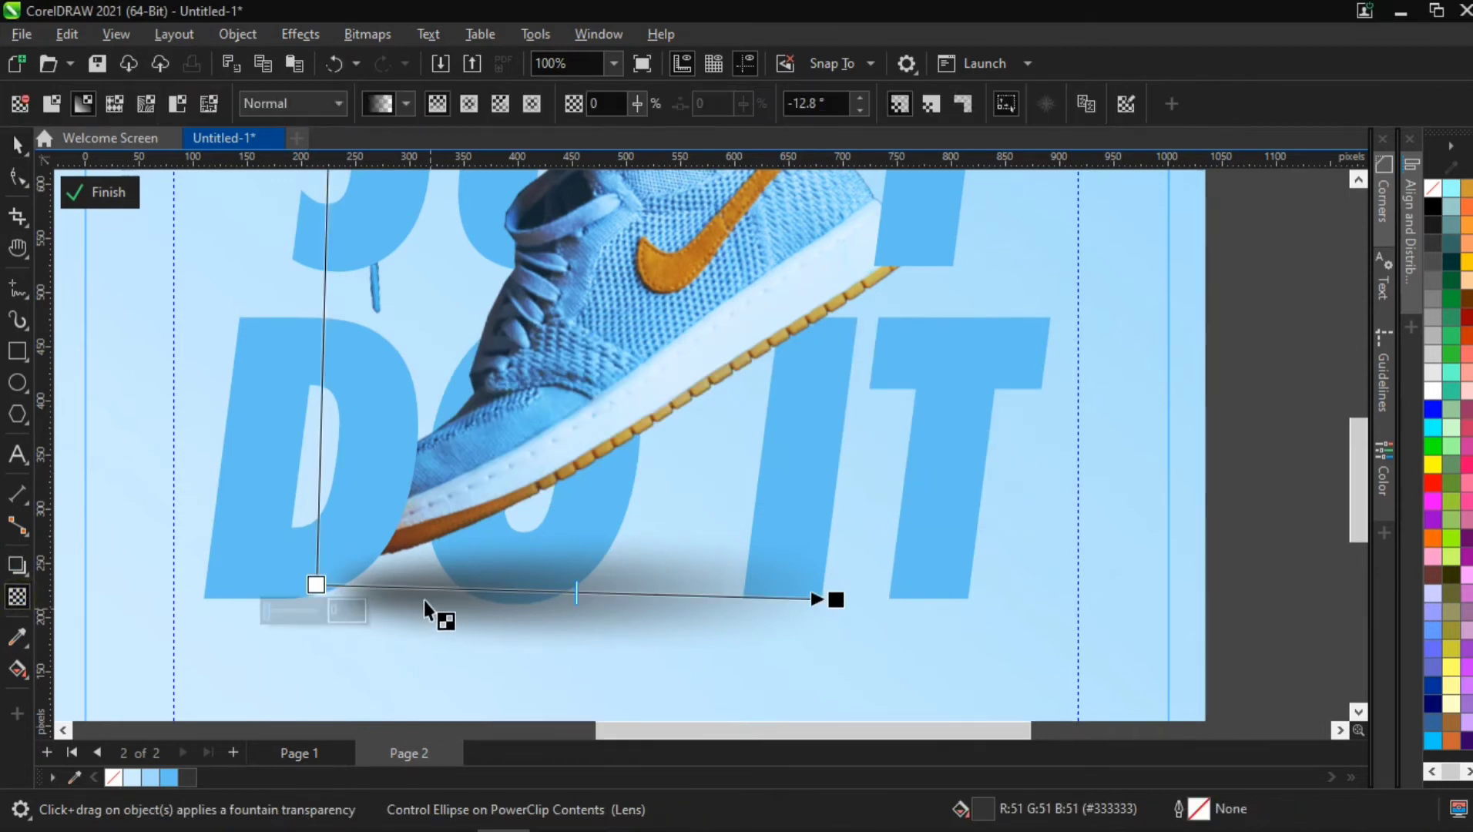
drag(578, 595, 624, 597)
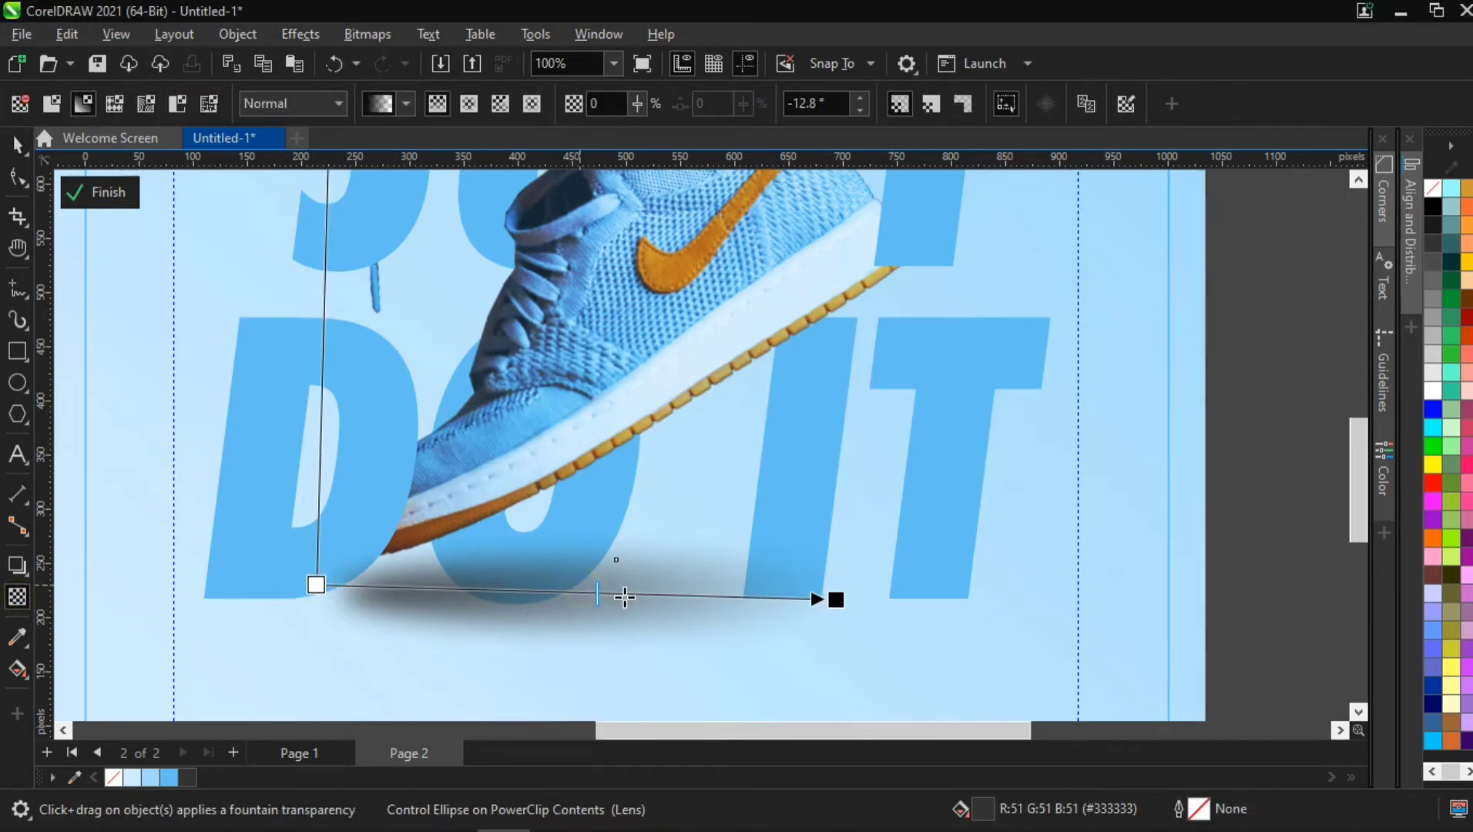
click(629, 597)
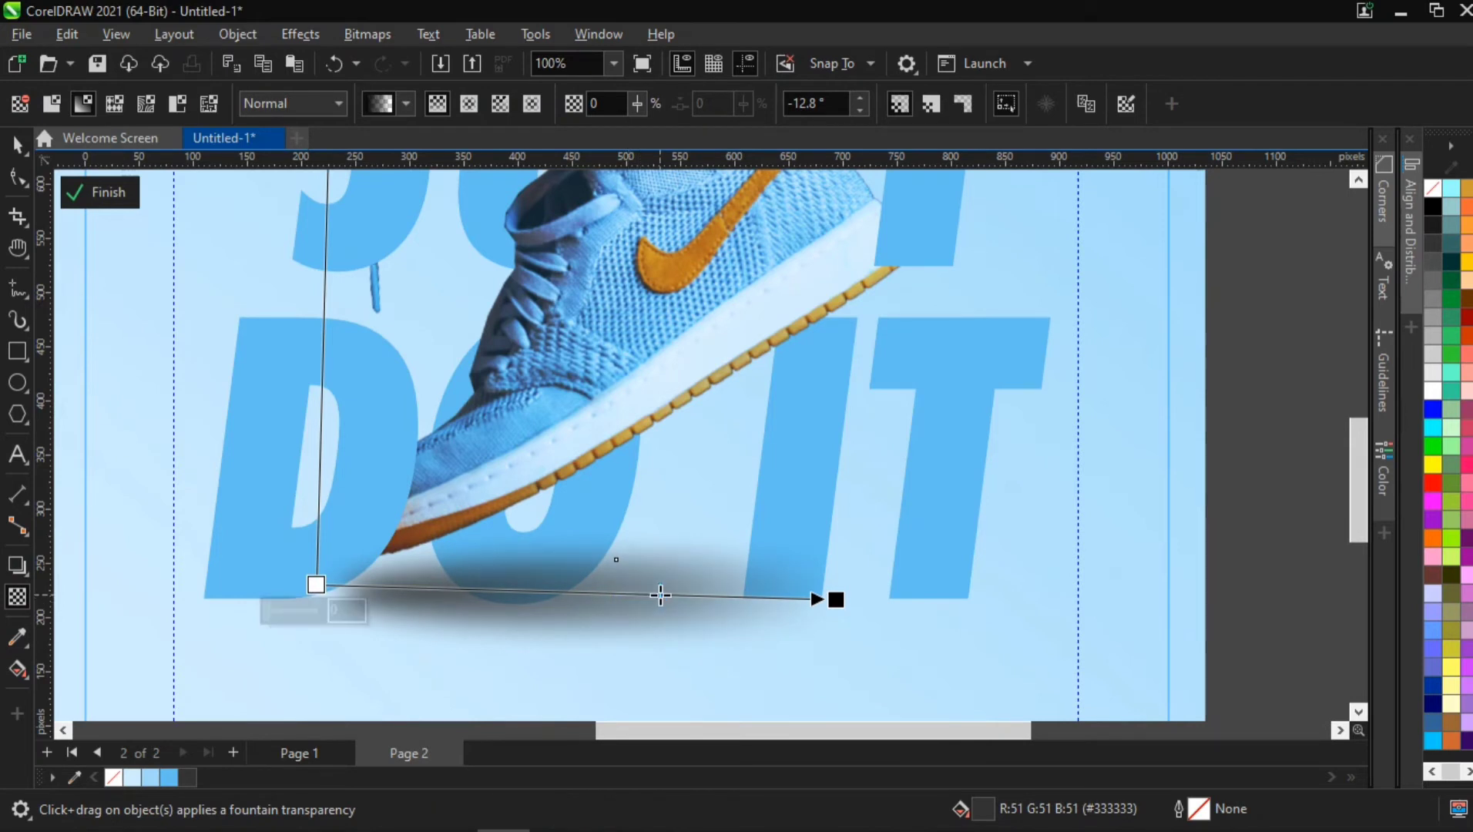
click(16, 144)
scroll(708, 606, down, 3)
click(1059, 391)
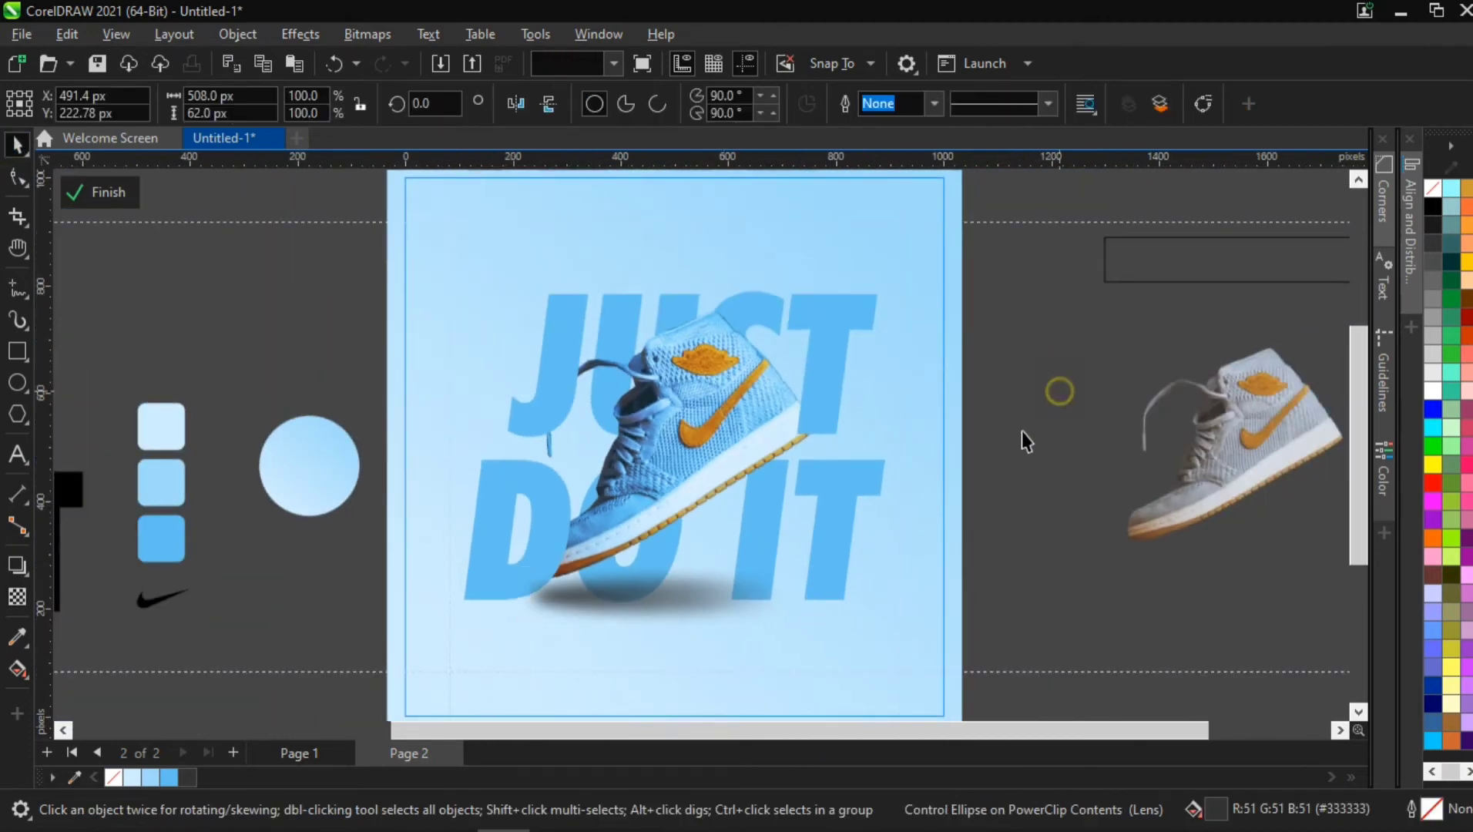
scroll(760, 585, down, 1)
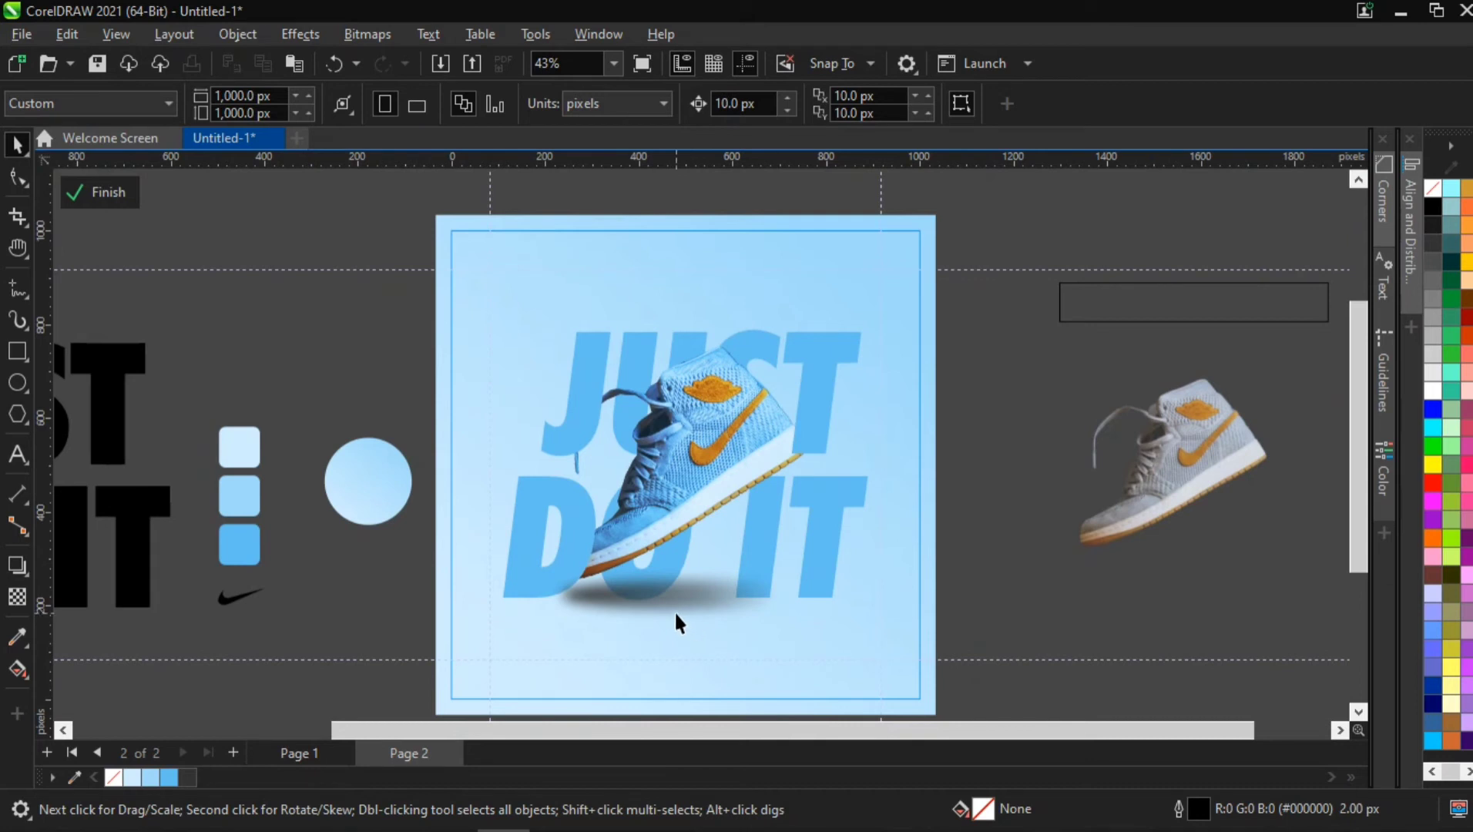
Step: Raise the blurred shadow to X 483 px, Y 234 px and place it behind the letter D
scroll(651, 605, up, 3)
click(737, 600)
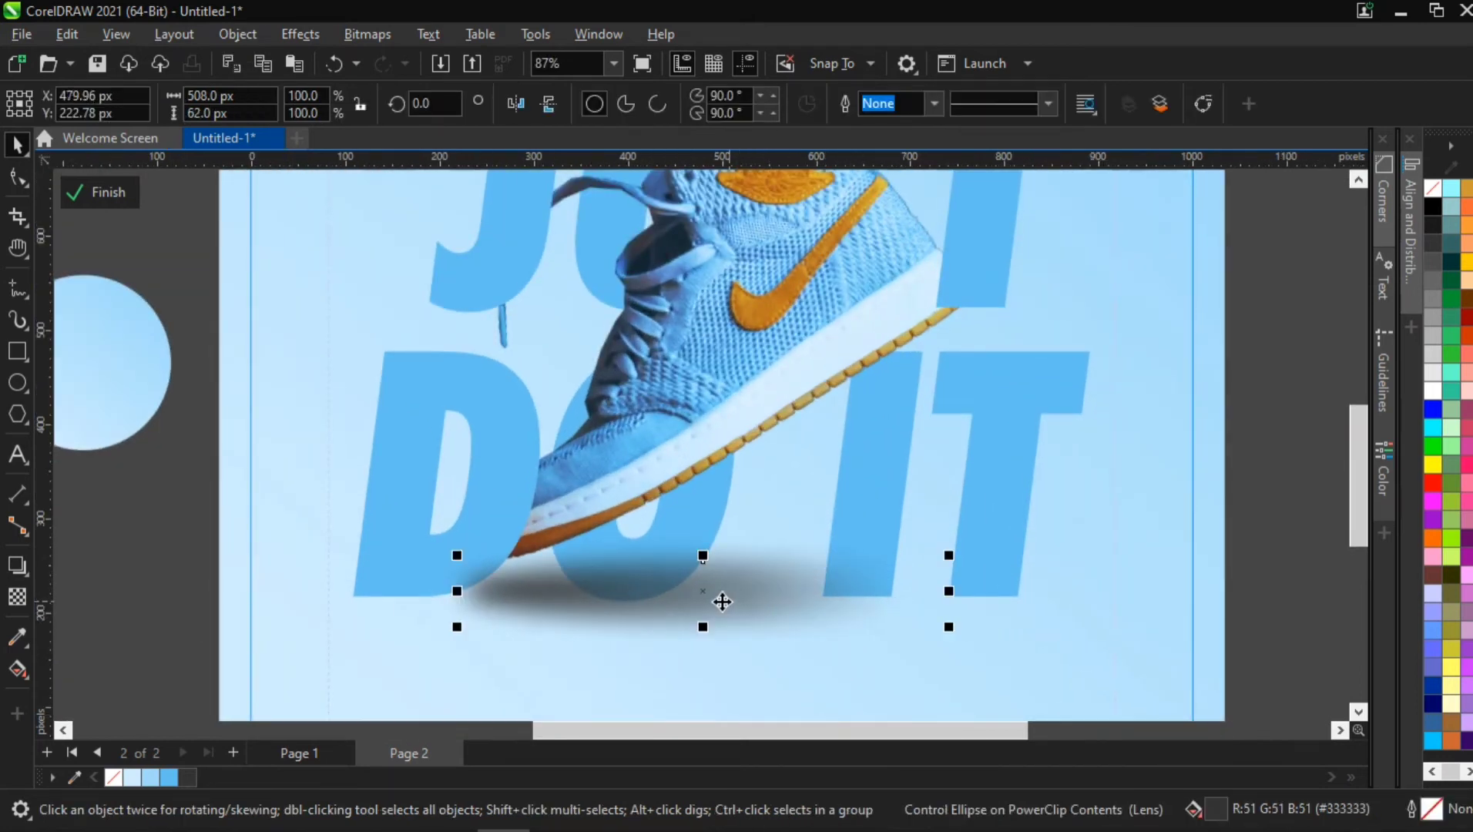
drag(723, 608, 723, 598)
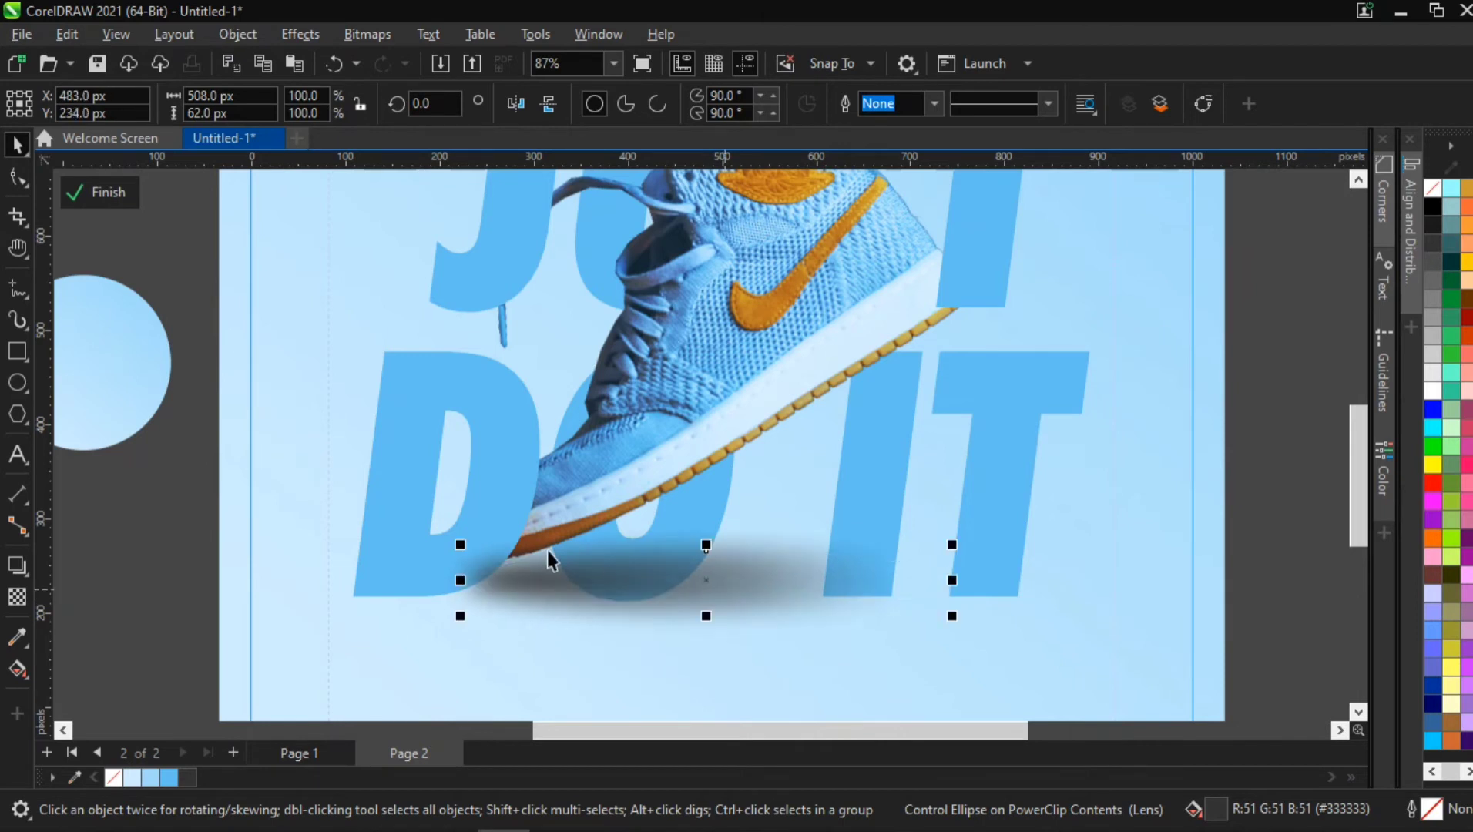
click(413, 480)
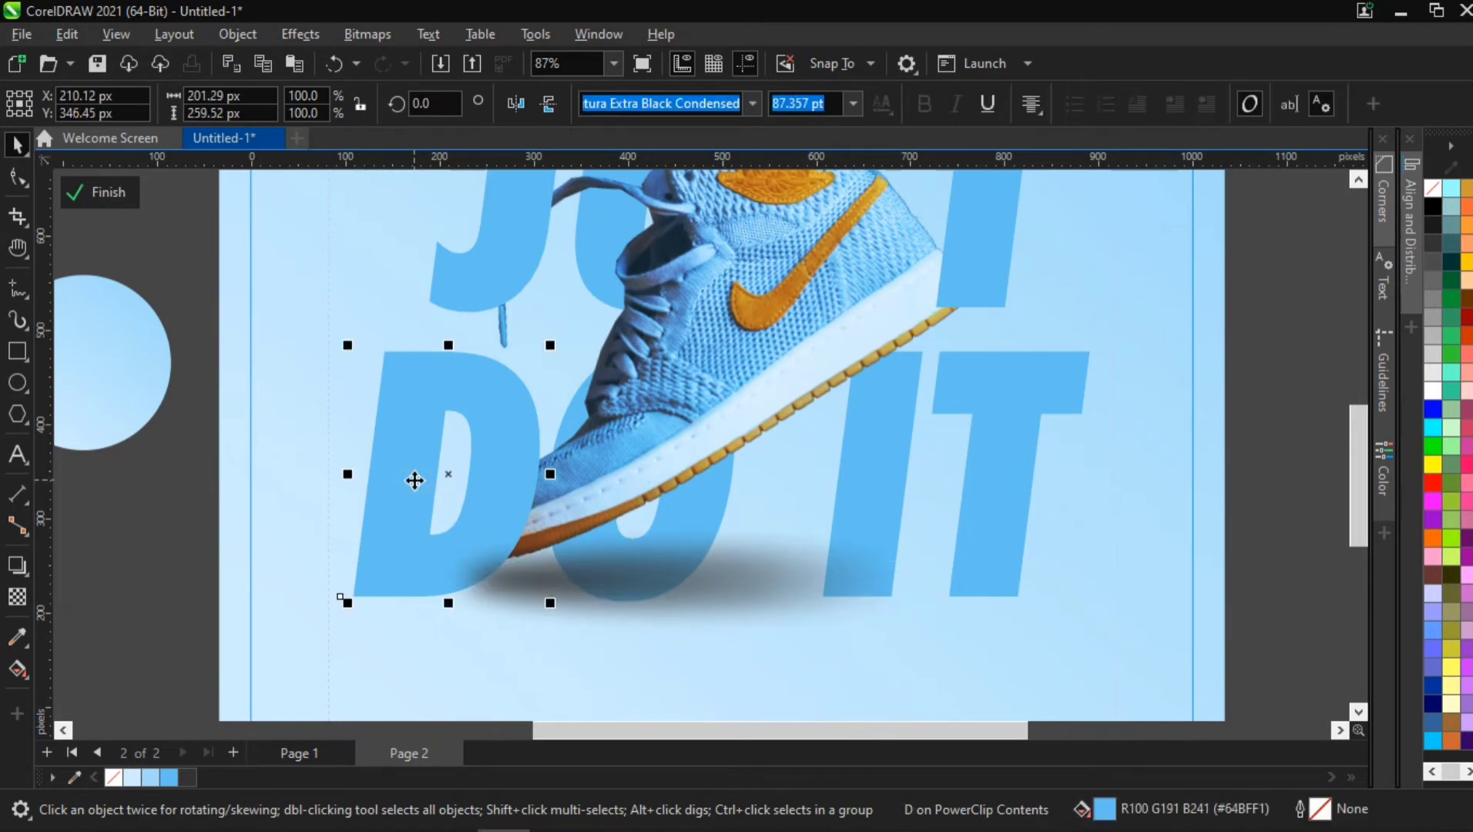
click(606, 590)
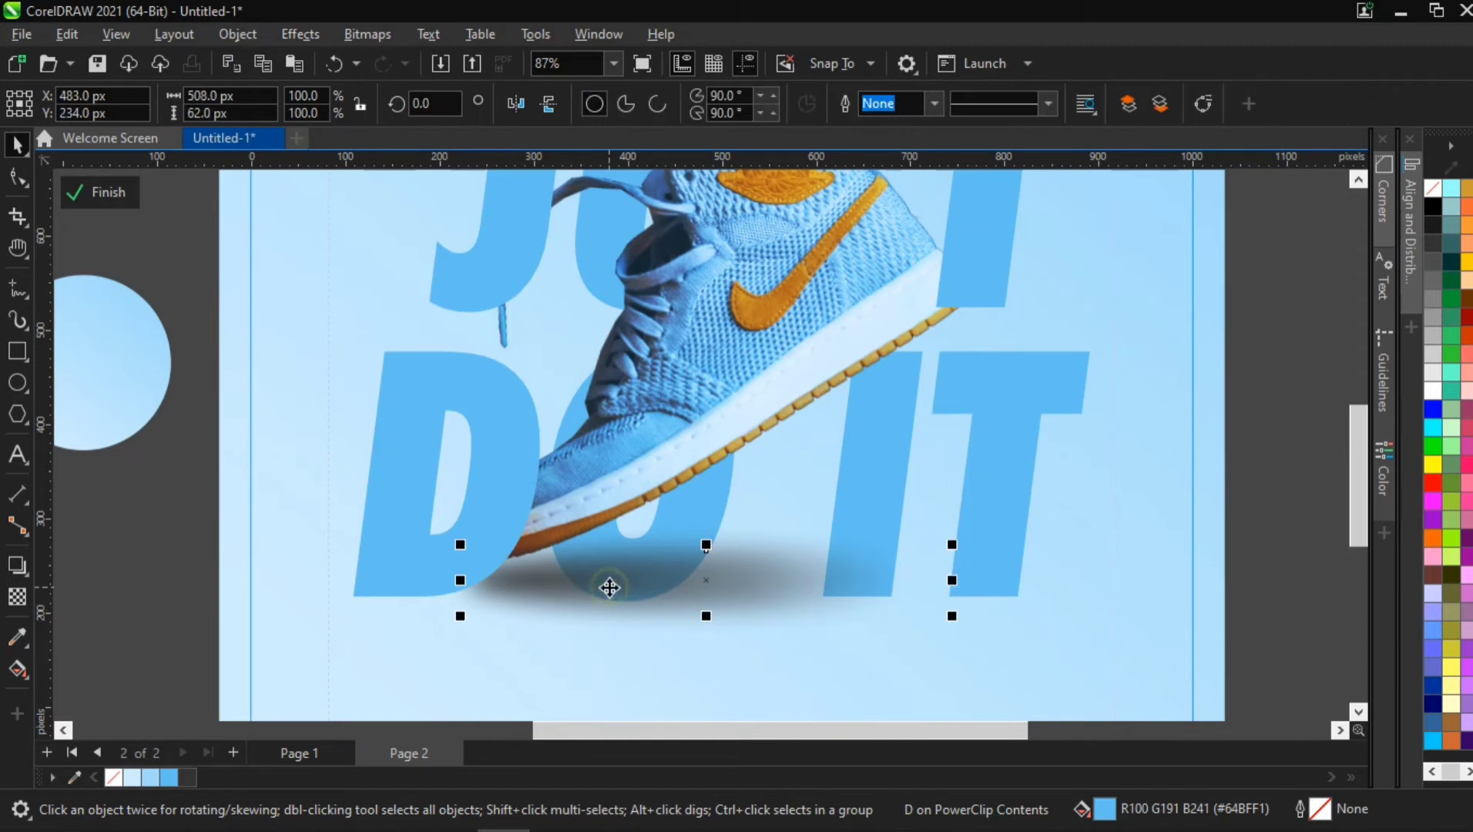
Step: Extend the shadow's fountain transparency start past the D's left edge, at about -4.9°, and rebalance its midpoint between the O and the I
click(17, 597)
drag(444, 574, 896, 585)
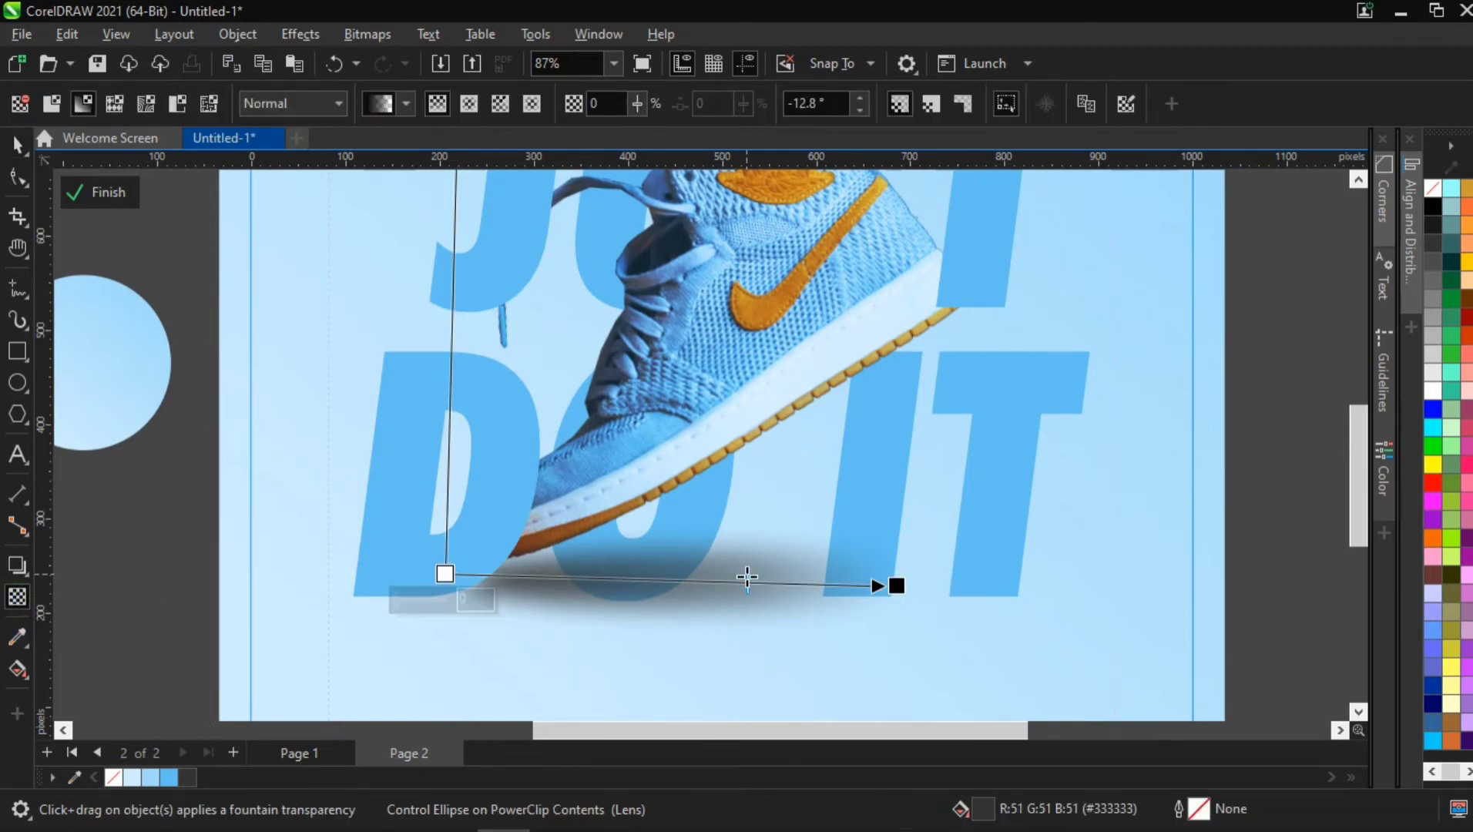
drag(747, 581, 687, 567)
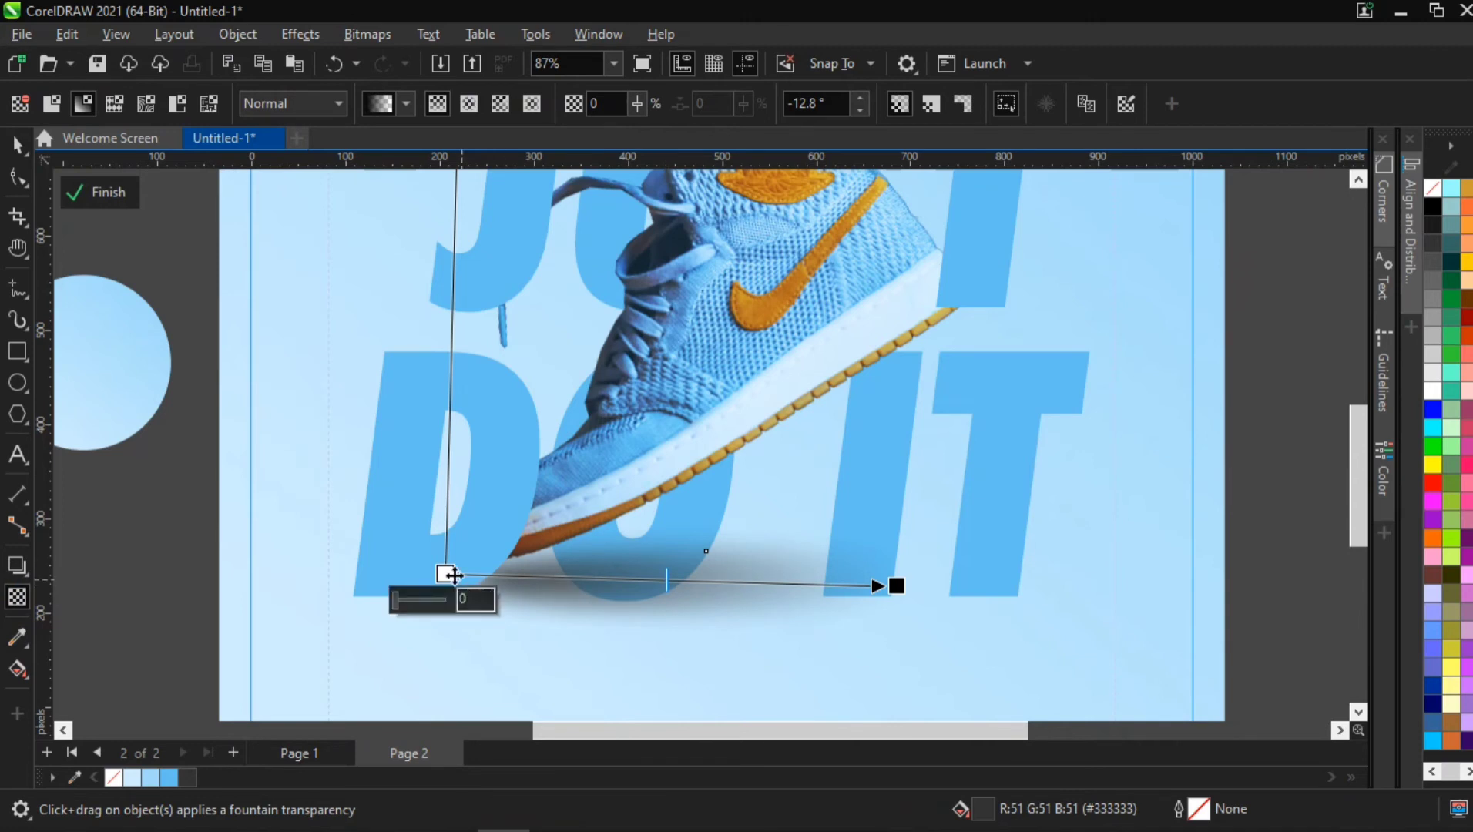
drag(445, 575, 398, 579)
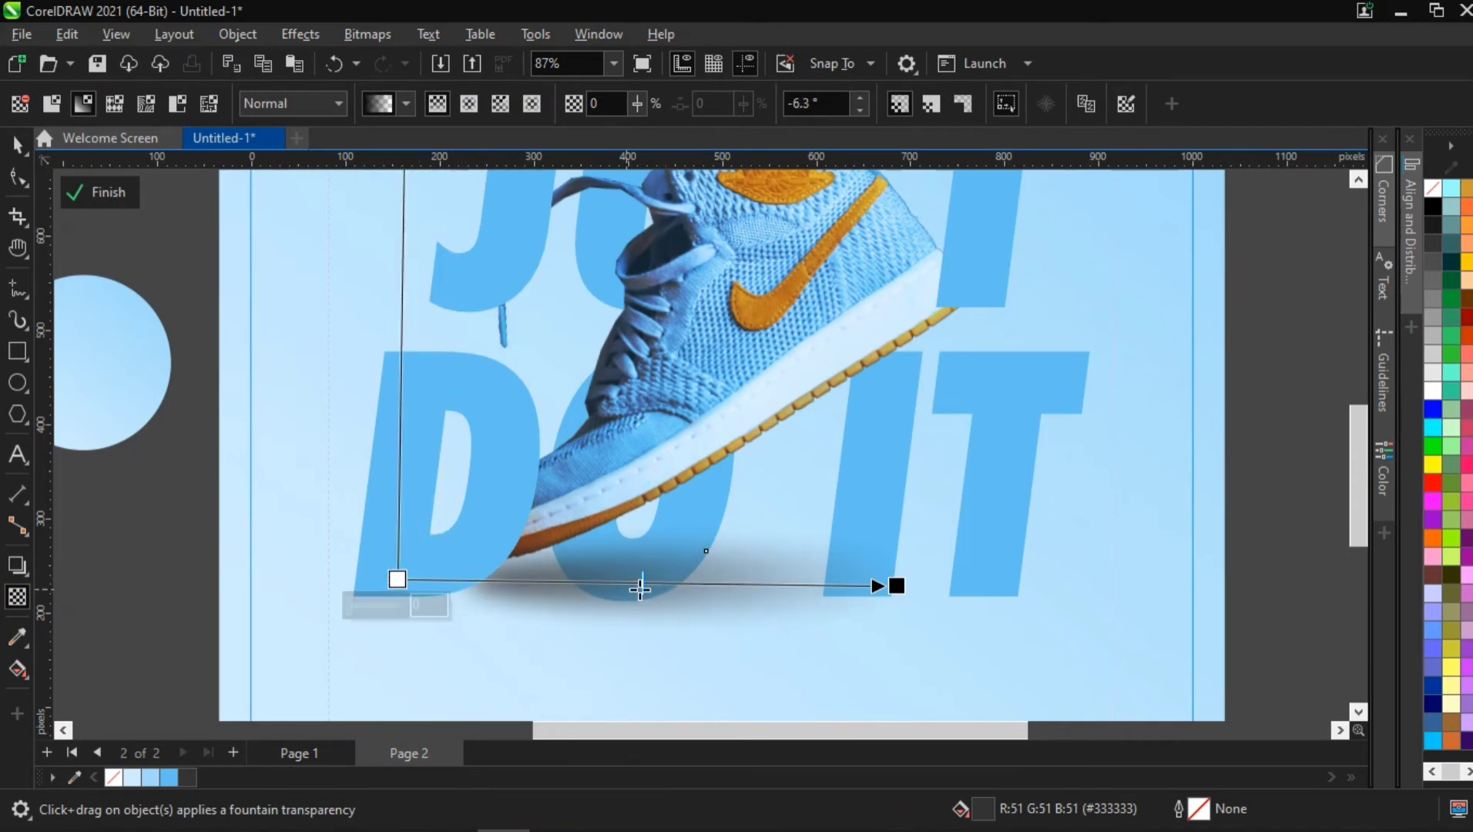
drag(642, 583, 703, 614)
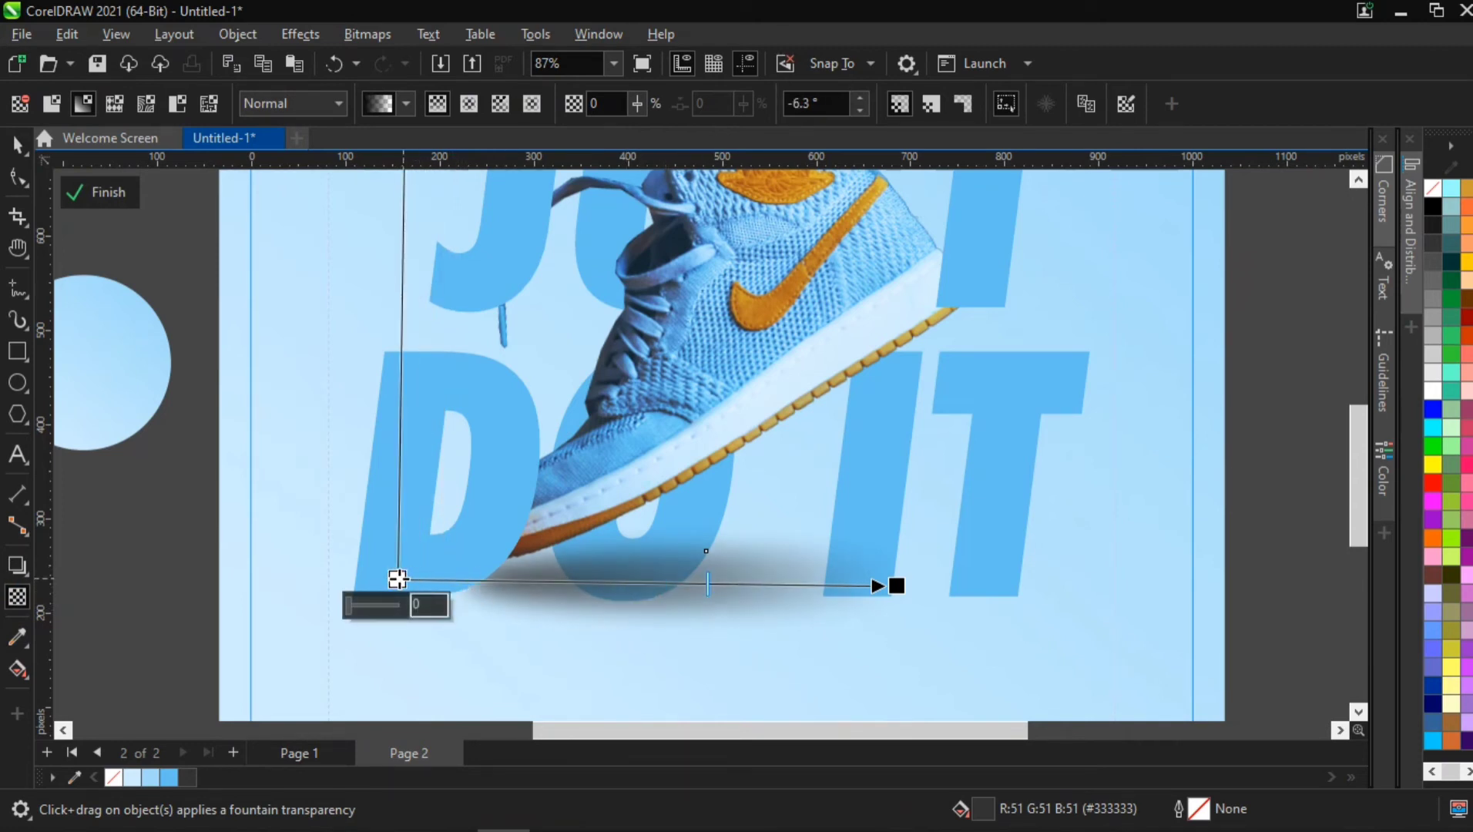
drag(397, 578, 354, 580)
scroll(354, 580, down, 2)
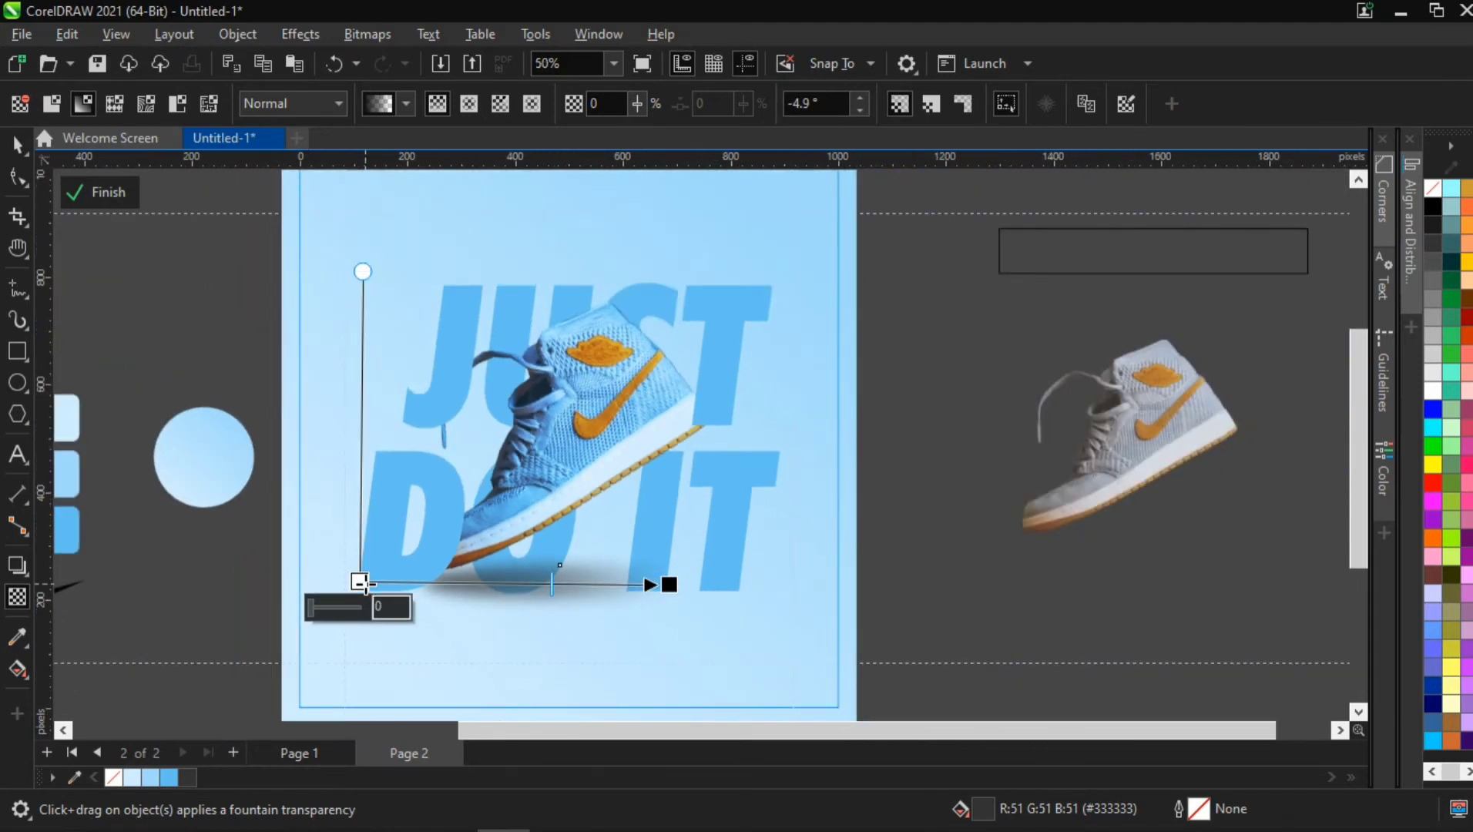
click(17, 144)
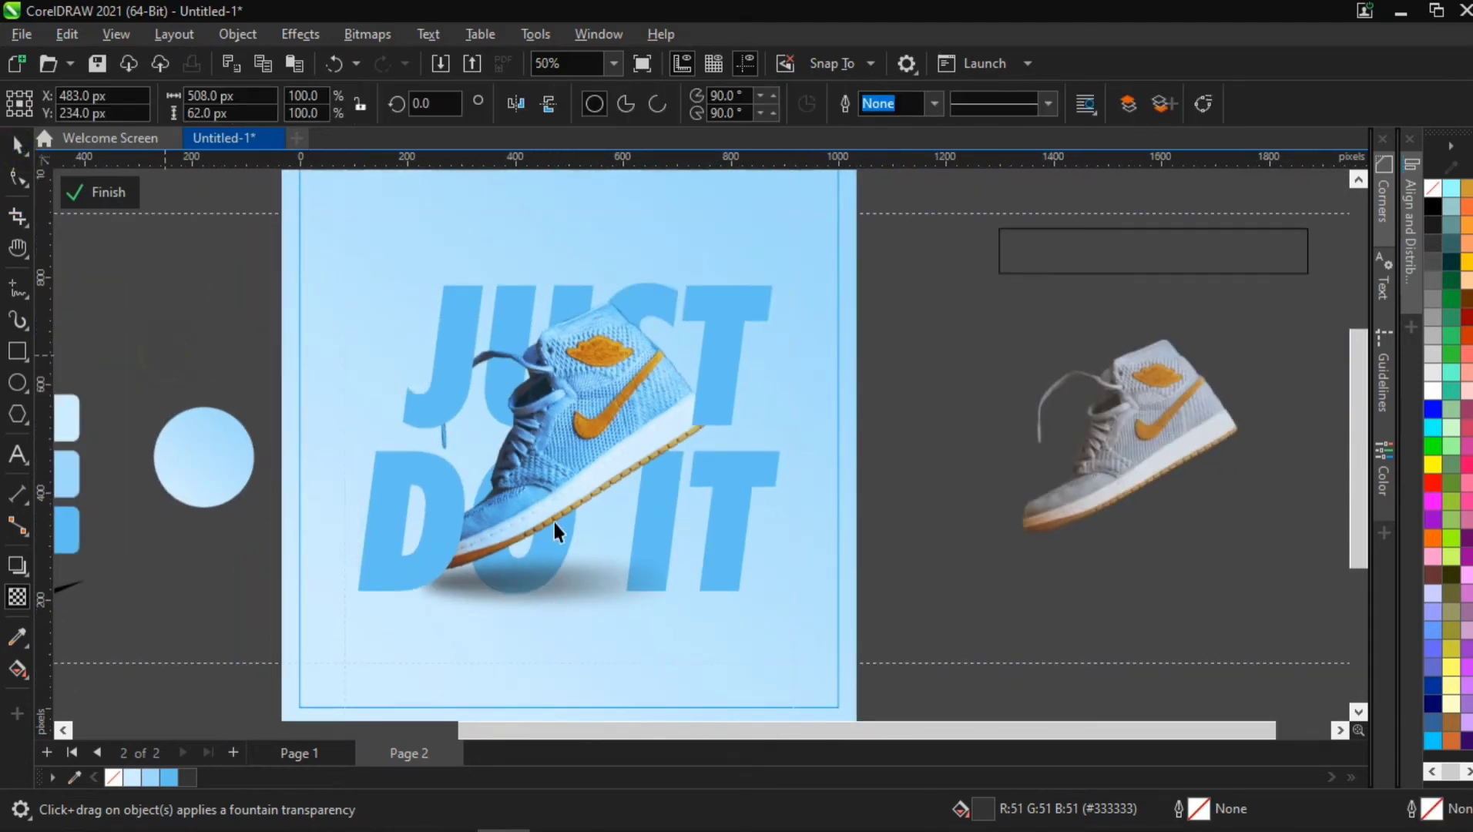
key(Escape)
Step: Bring the black Nike swoosh close to the artwork's left side and transfer it out of the PowerClip contents onto the page layer
key(h)
drag(504, 557, 624, 526)
key(space)
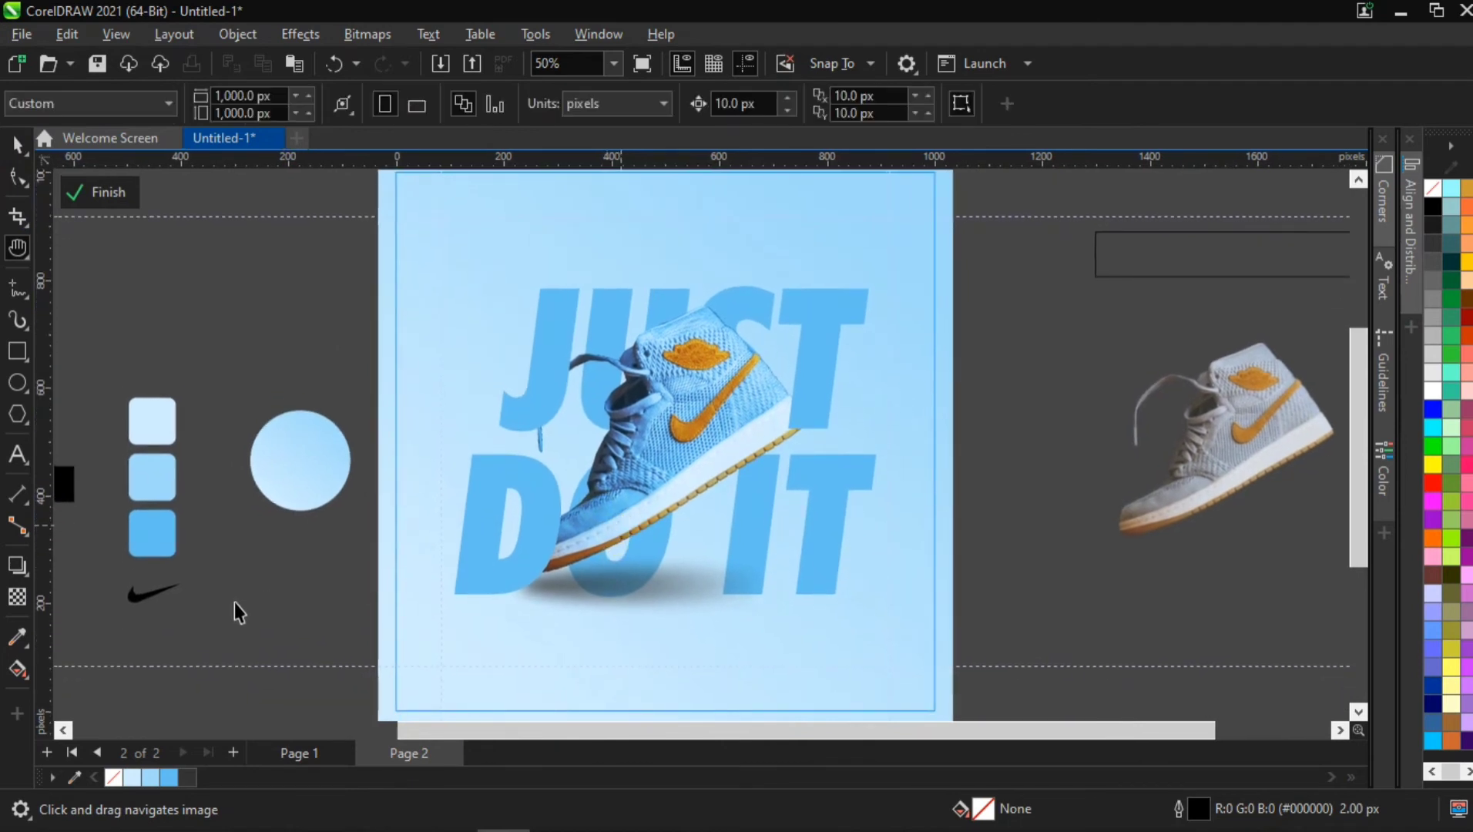
scroll(136, 699, up, 2)
drag(142, 567, 531, 648)
drag(562, 627, 359, 560)
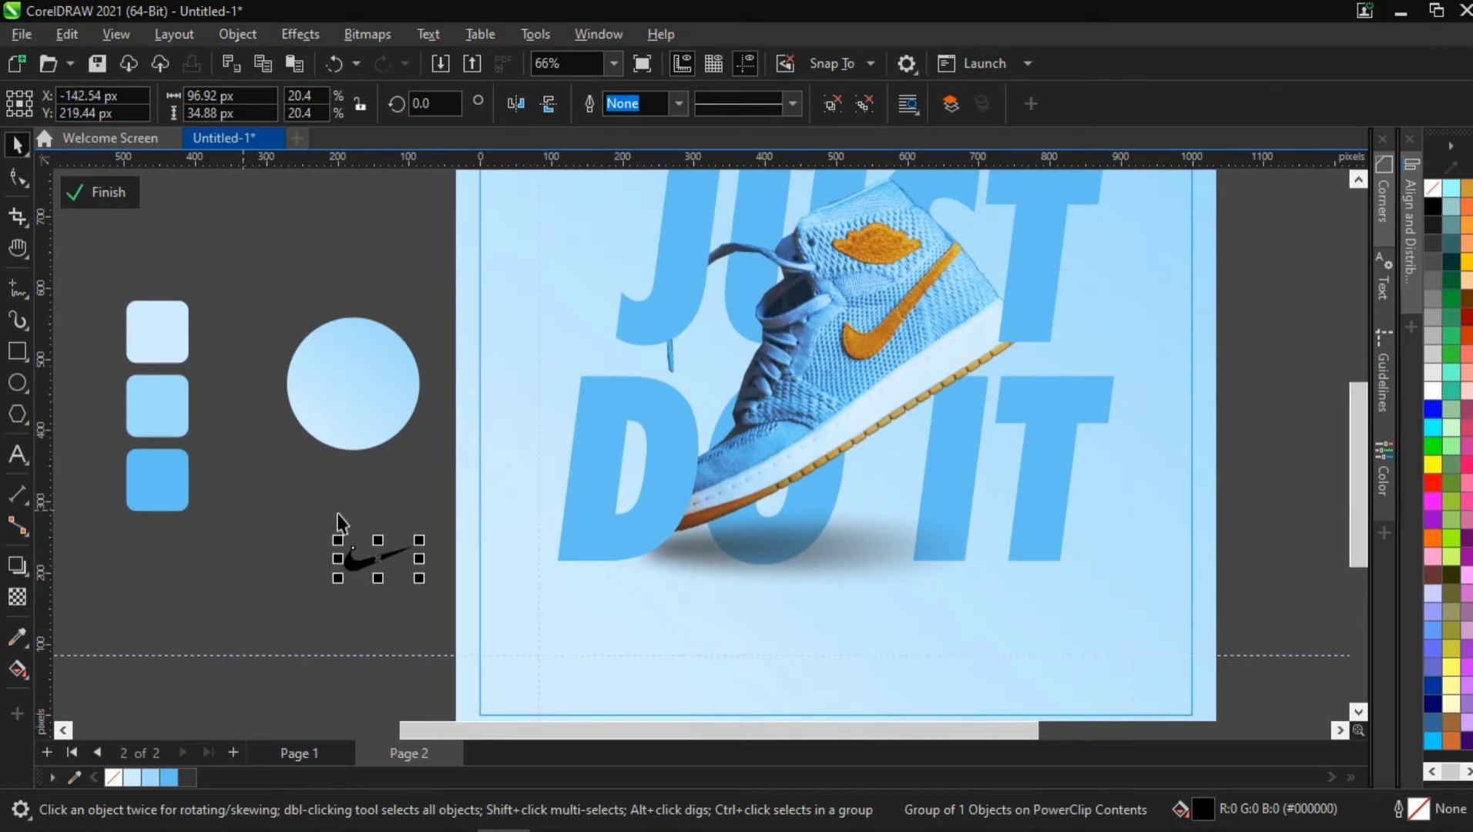
key(Delete)
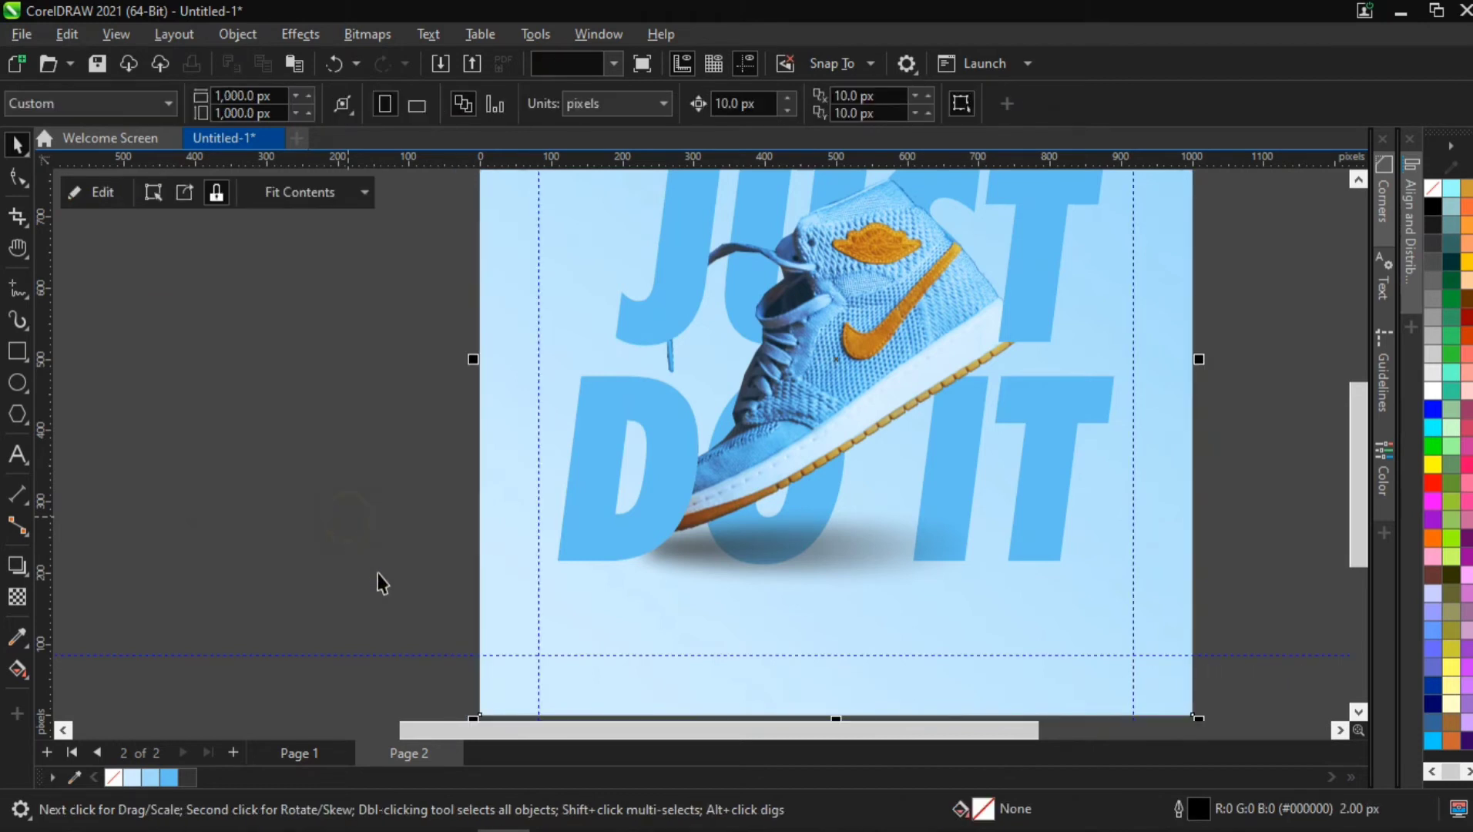
key(ctrl+z)
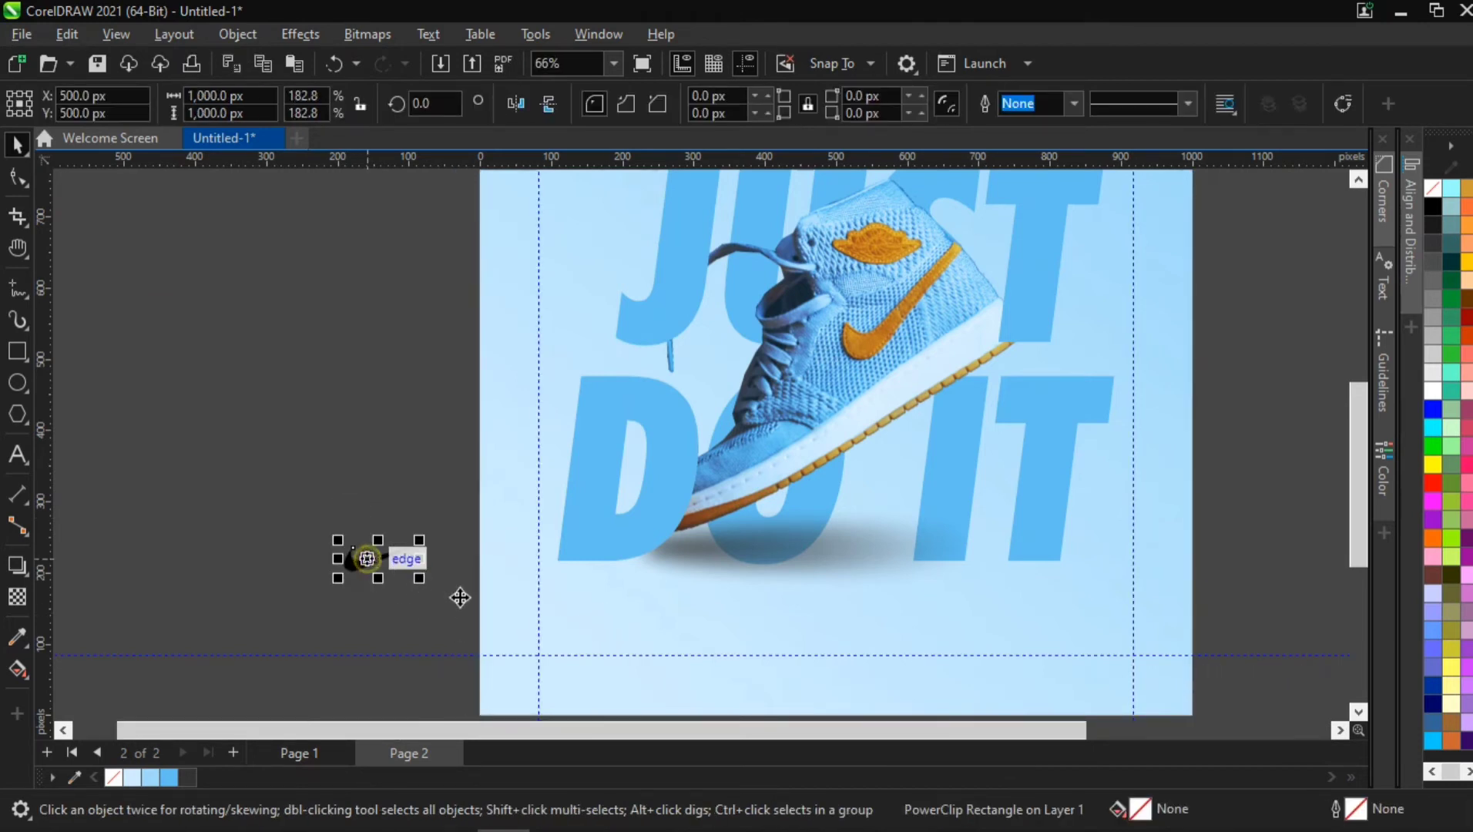
Step: Position the swoosh in the artwork's lower-left corner against the guidelines, at about X 132 px, Y 101 px
drag(573, 641, 557, 615)
scroll(554, 651, up, 3)
scroll(574, 633, down, 2)
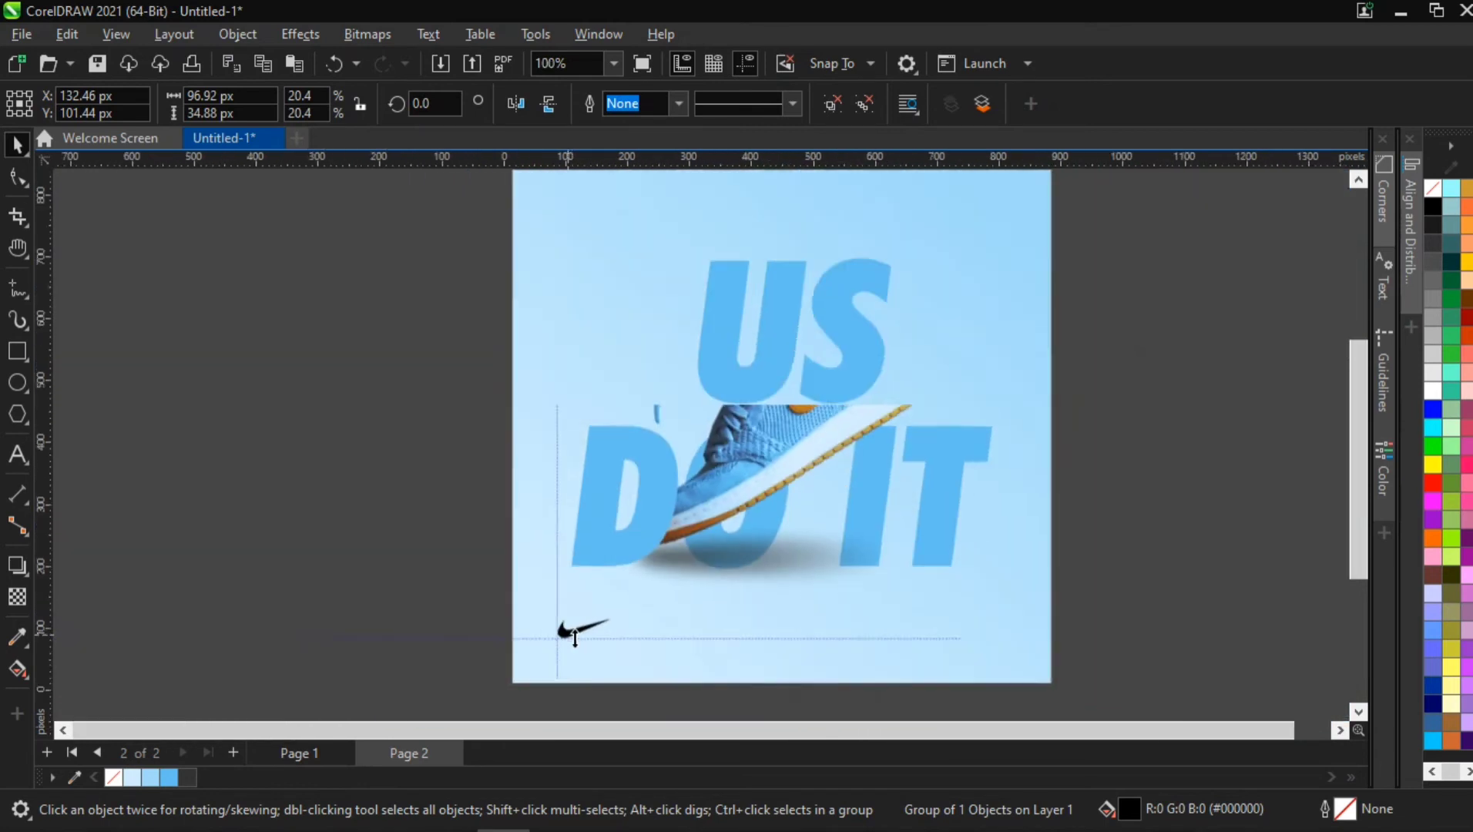
scroll(574, 633, down, 1)
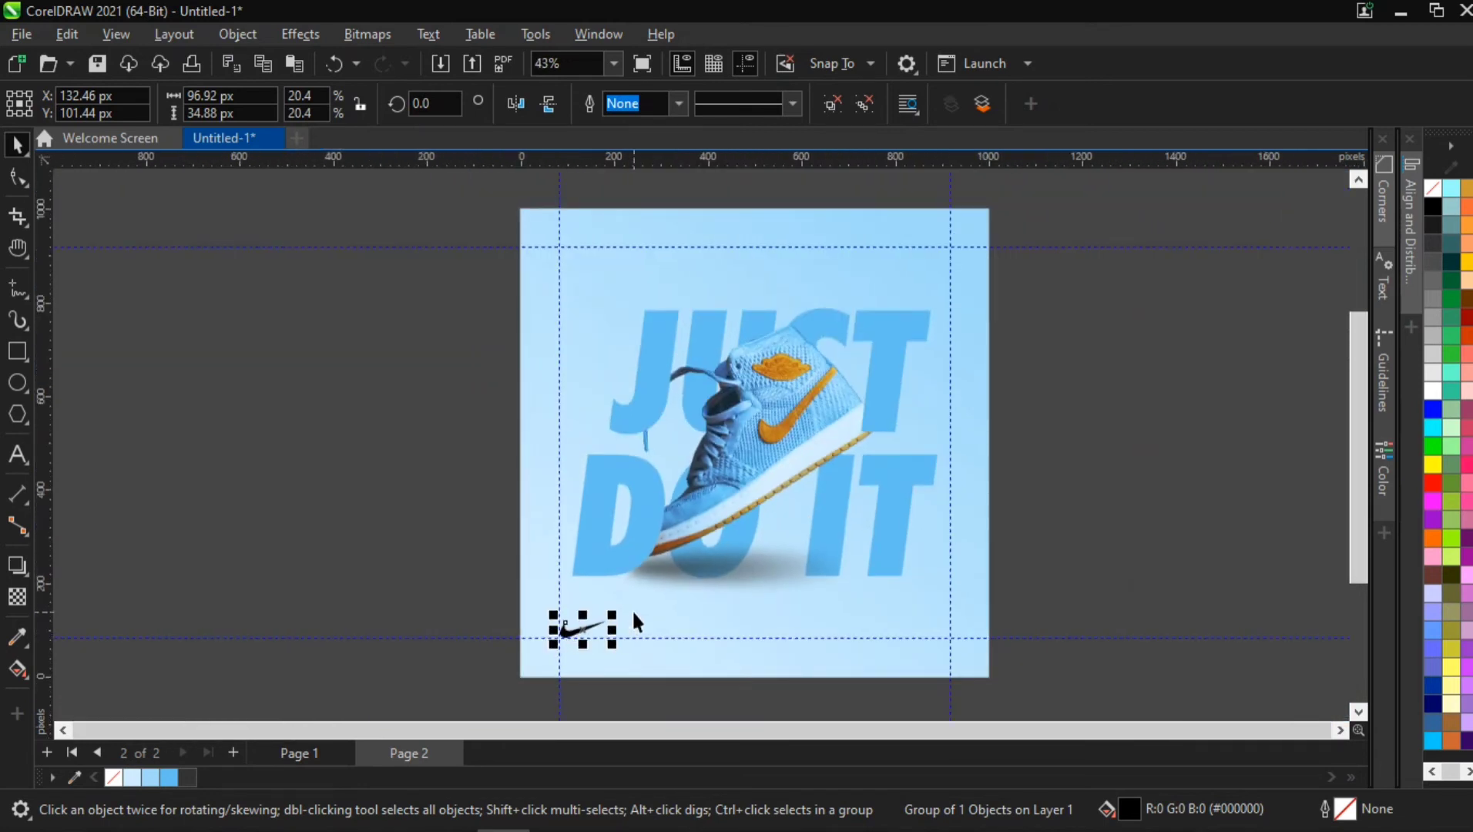
Step: PowerClip the swoosh inside the blue background square
right_click(565, 633)
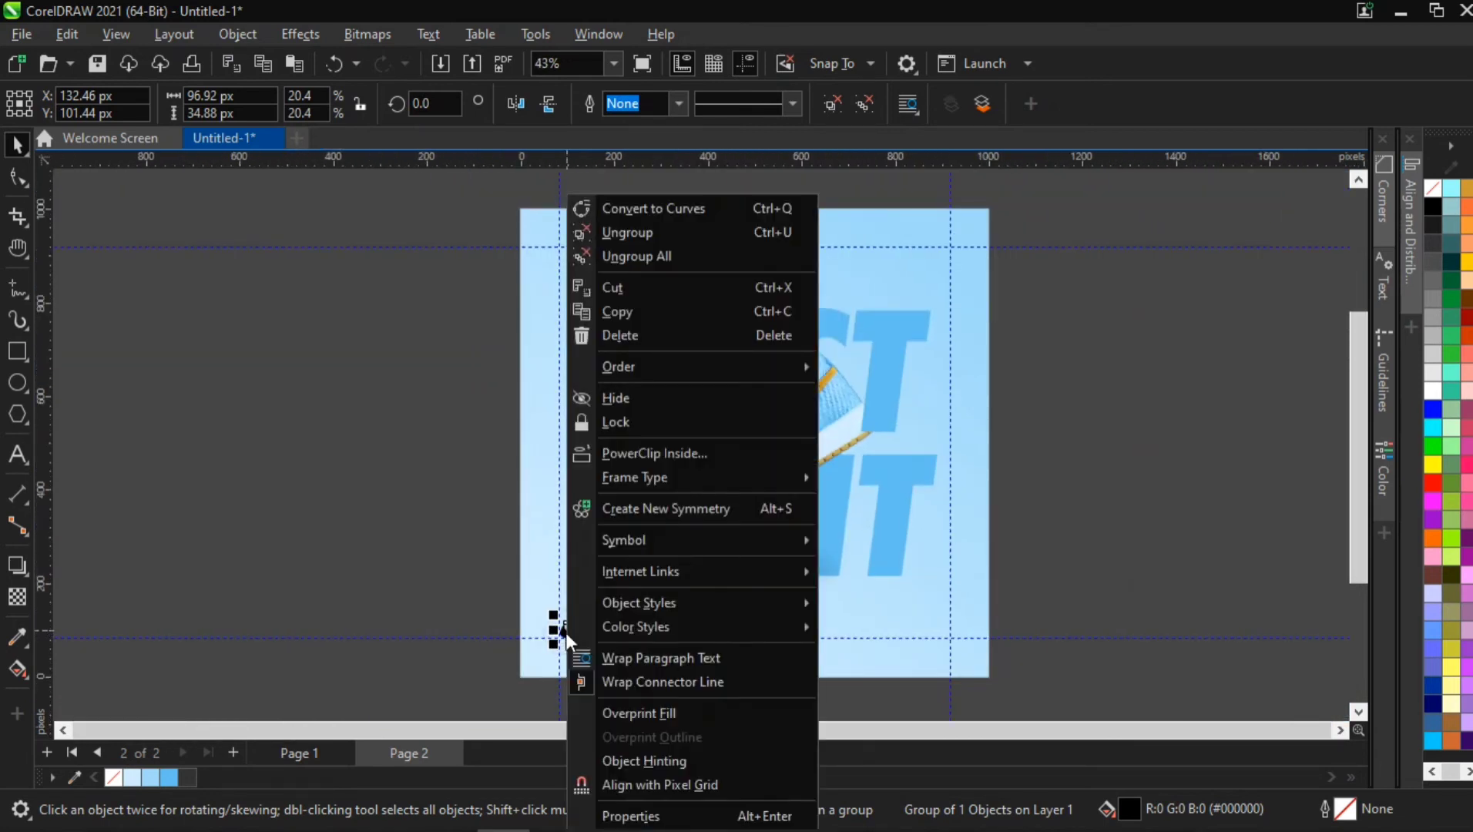
click(651, 456)
click(661, 604)
click(454, 578)
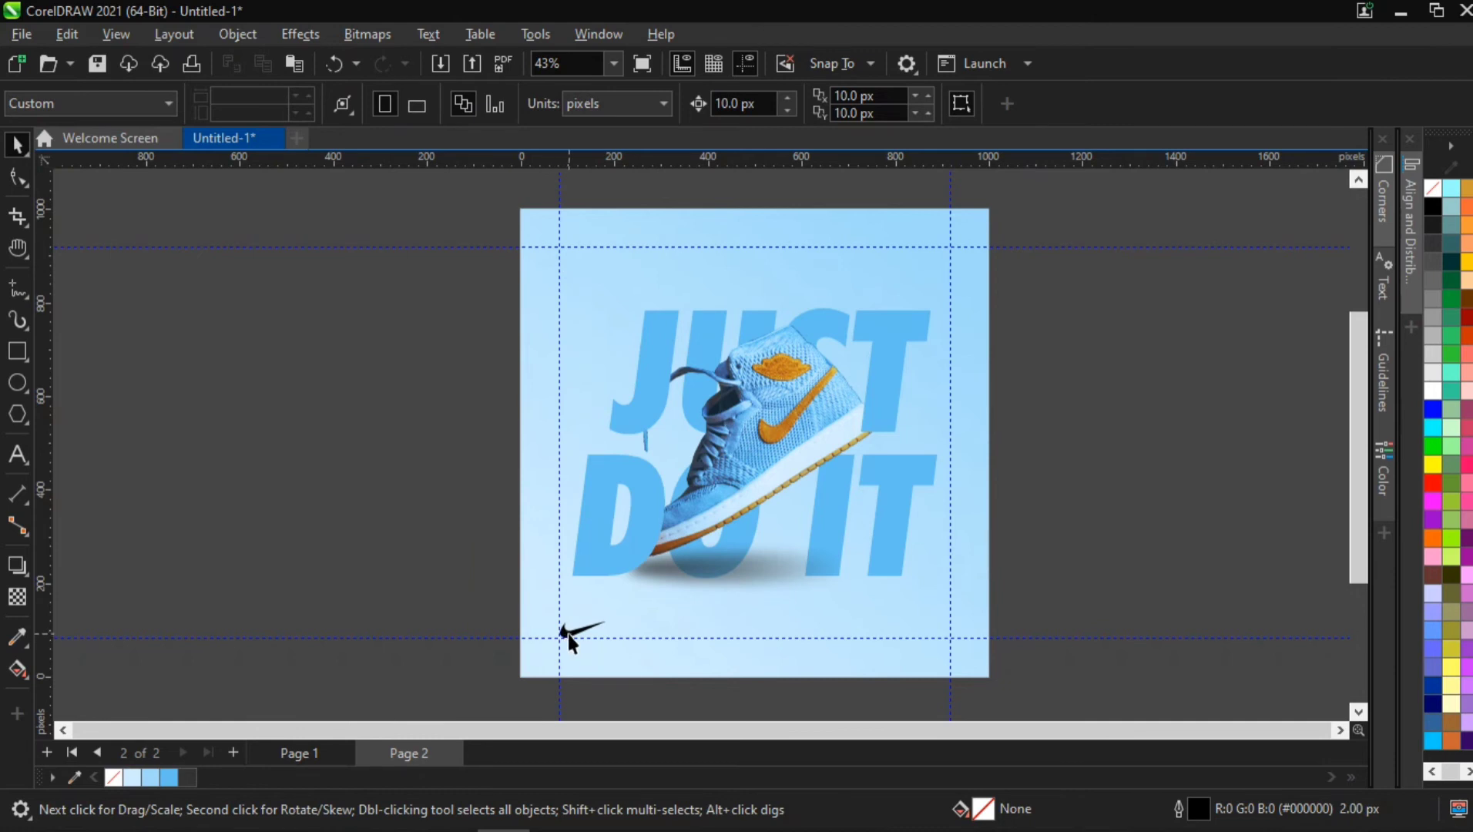
Step: Move the swoosh within the PowerClip contents to the artwork's upper-left corner against the guidelines, at about X 132 px, Y 897 px
scroll(567, 634, up, 1)
scroll(567, 628, down, 2)
click(574, 598)
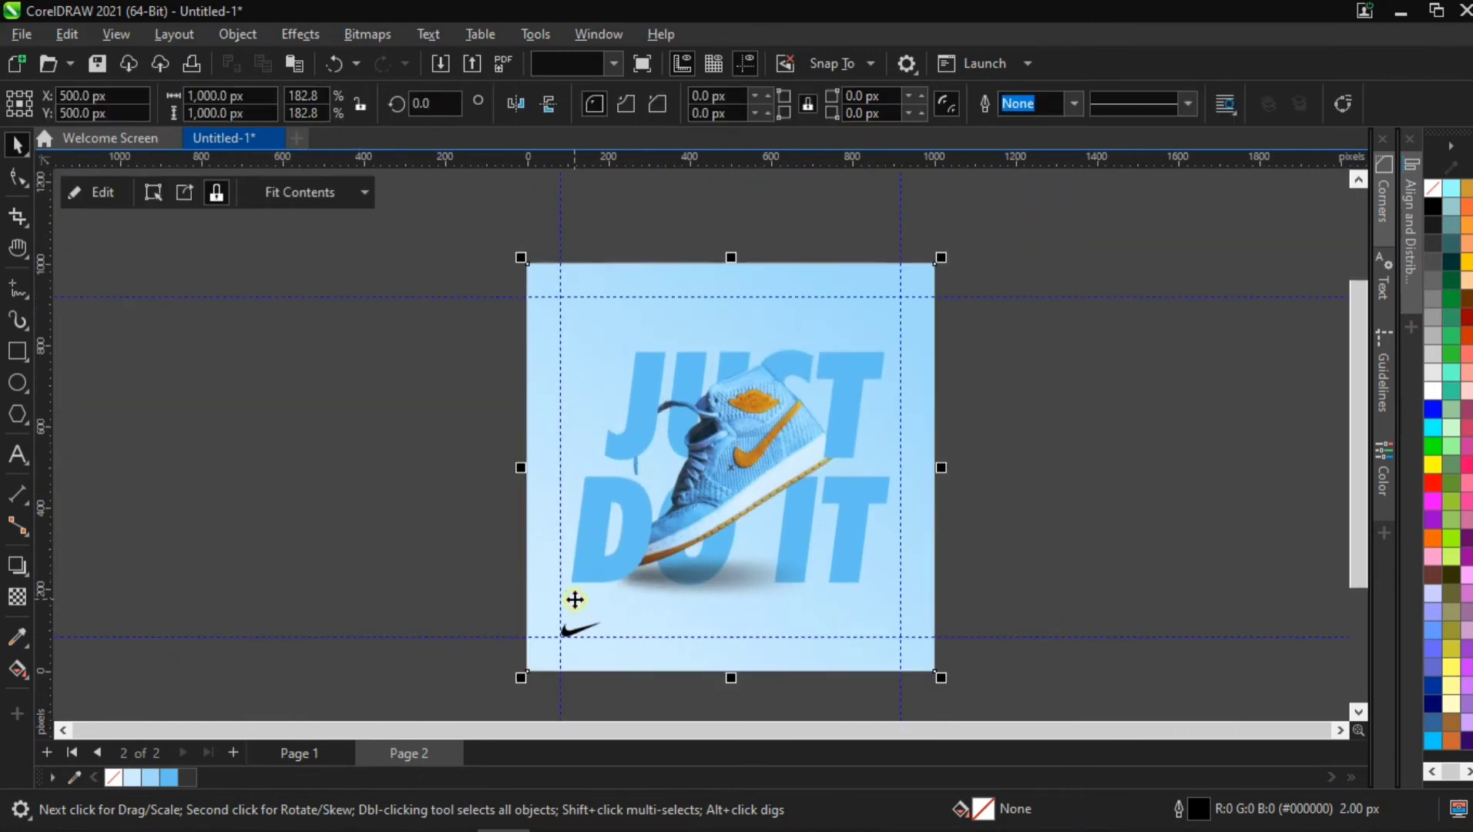
double_click(576, 634)
click(577, 630)
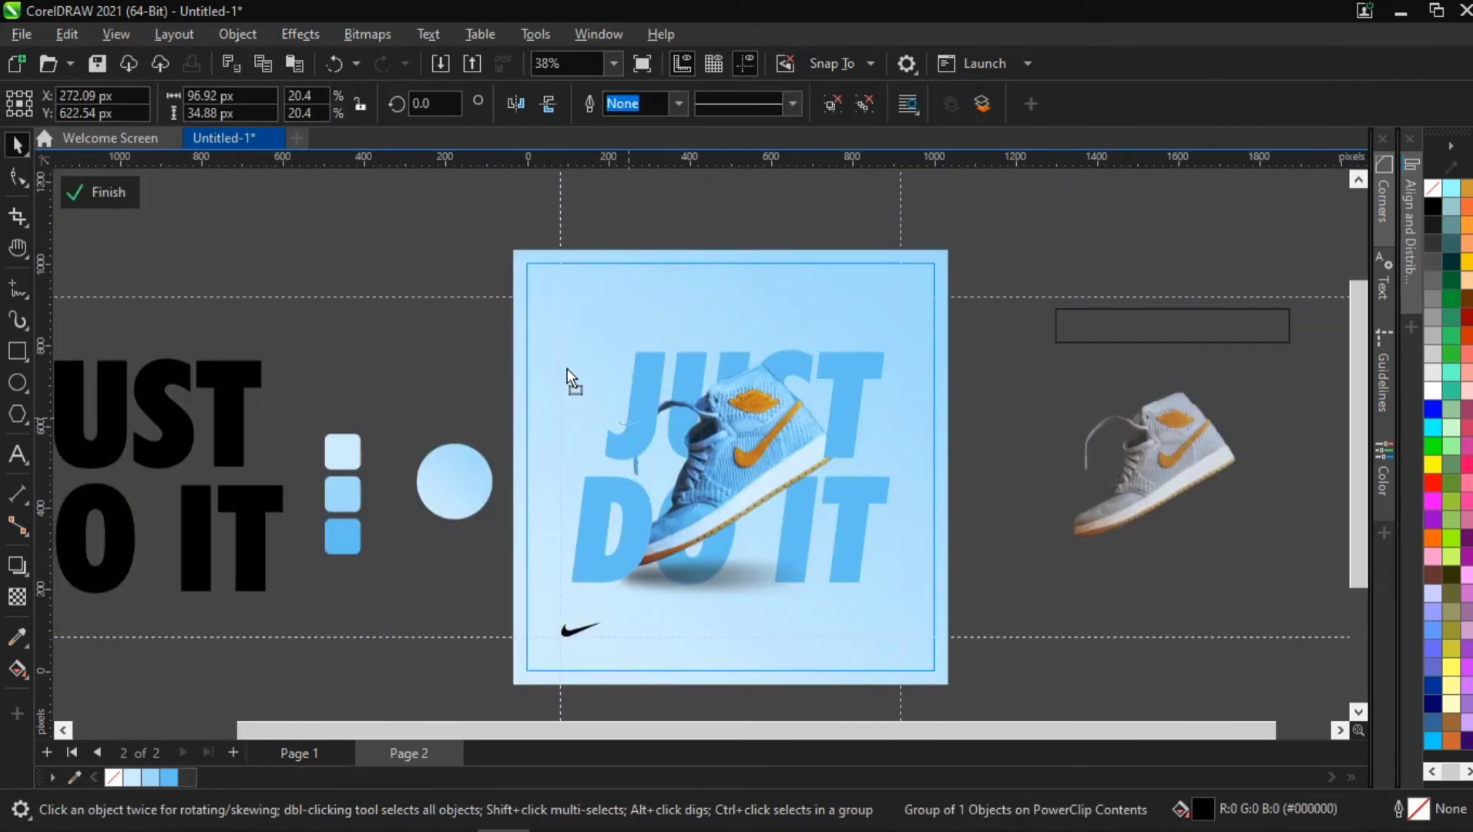
drag(567, 368, 570, 306)
scroll(571, 306, up, 3)
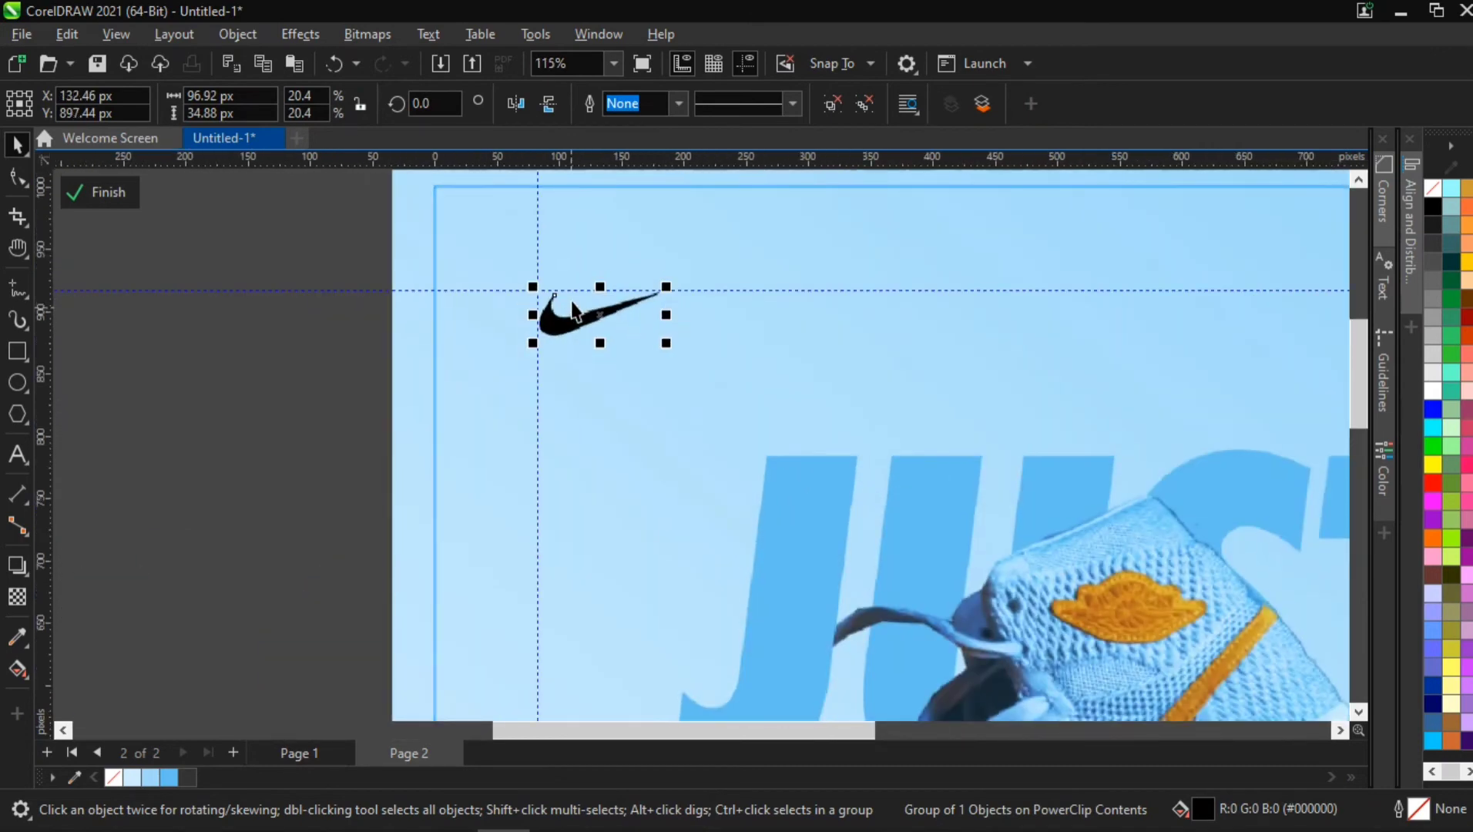
scroll(570, 301, up, 2)
scroll(570, 337, down, 3)
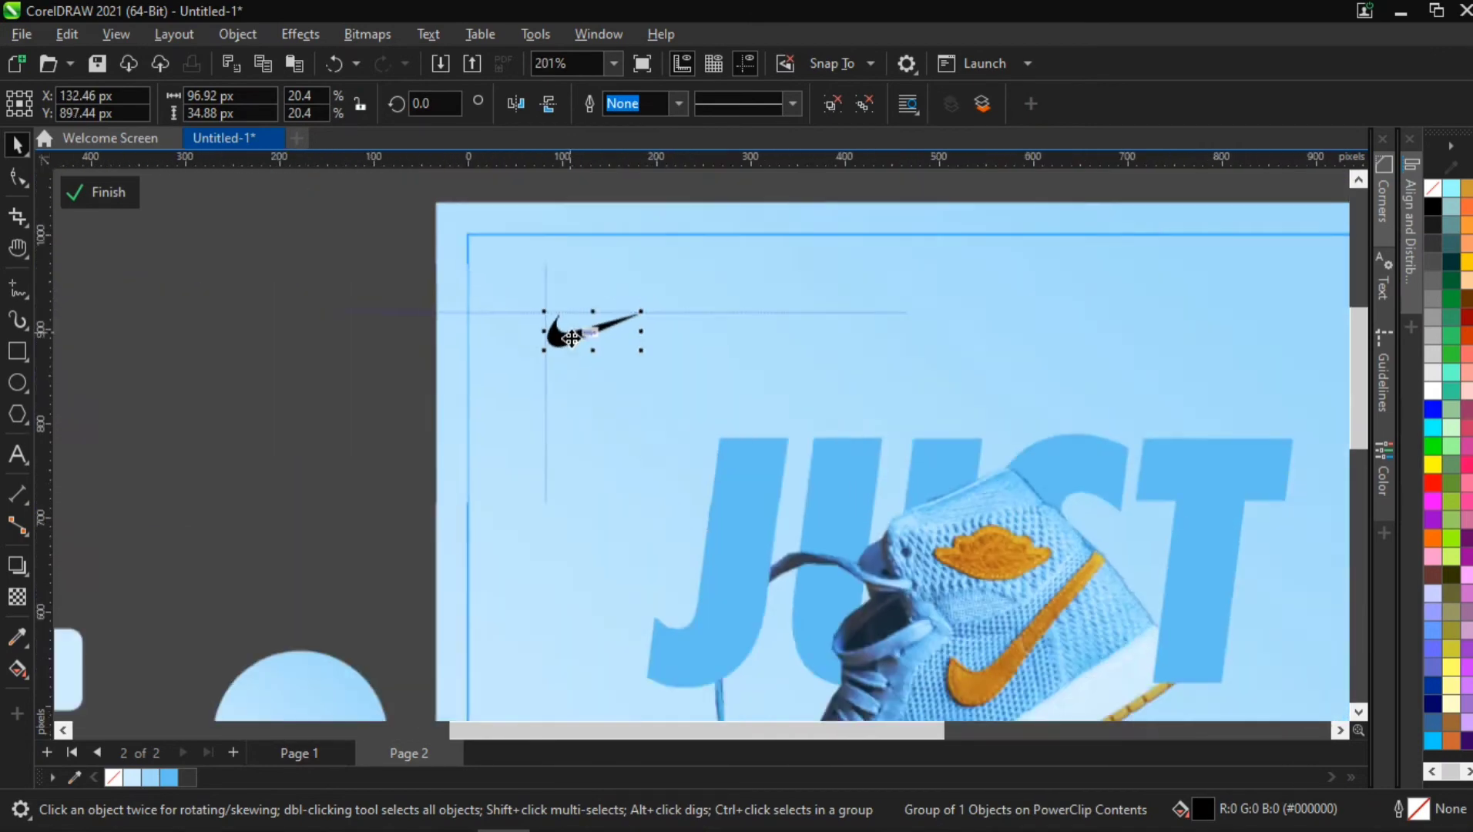
click(438, 433)
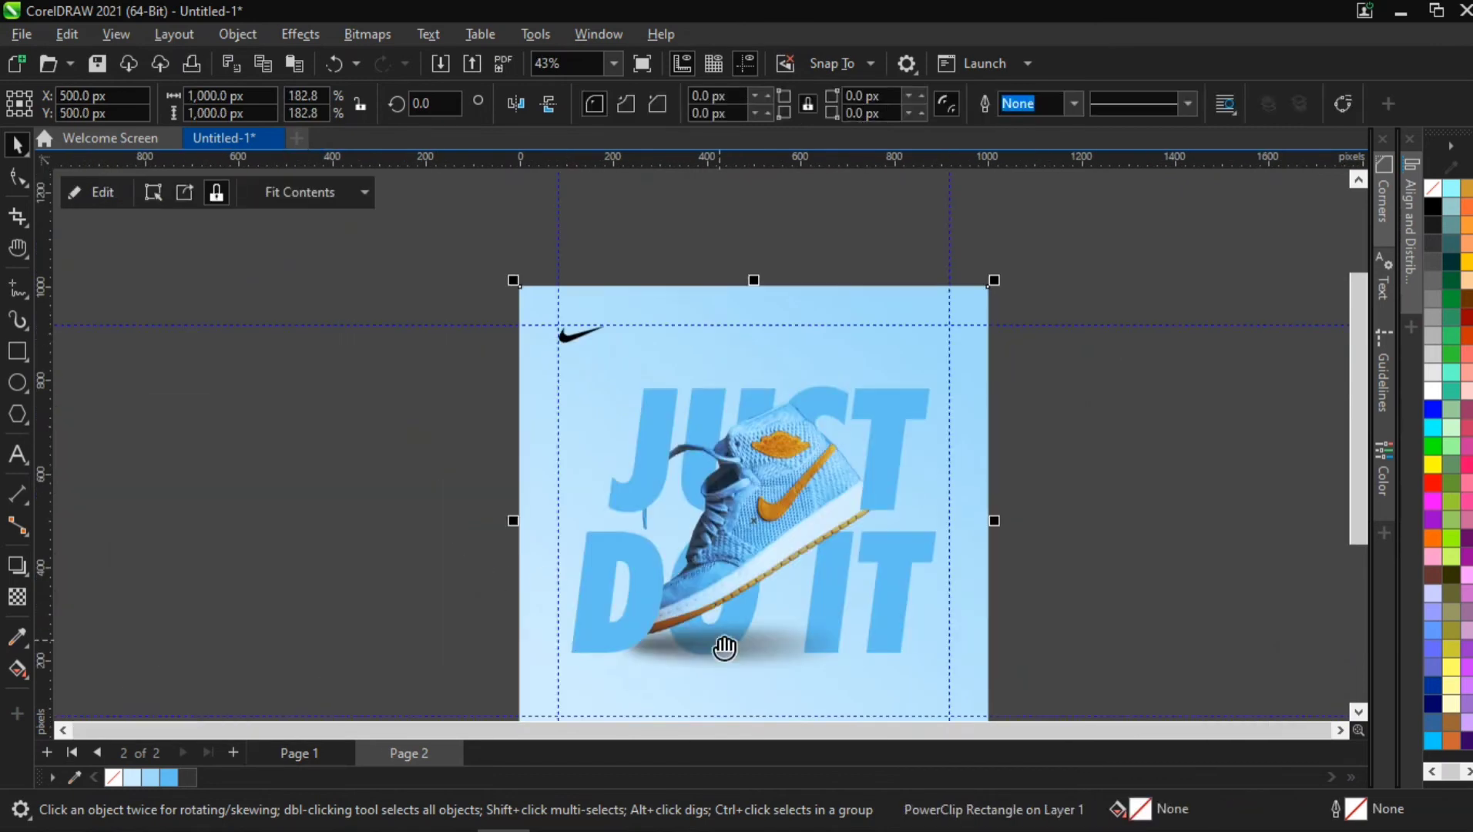
Step: Copy the swoosh from Page 2's PowerClip contents into Page 1's PowerClip at the same upper-left position
key(h)
drag(724, 647, 686, 506)
scroll(694, 516, up, 1)
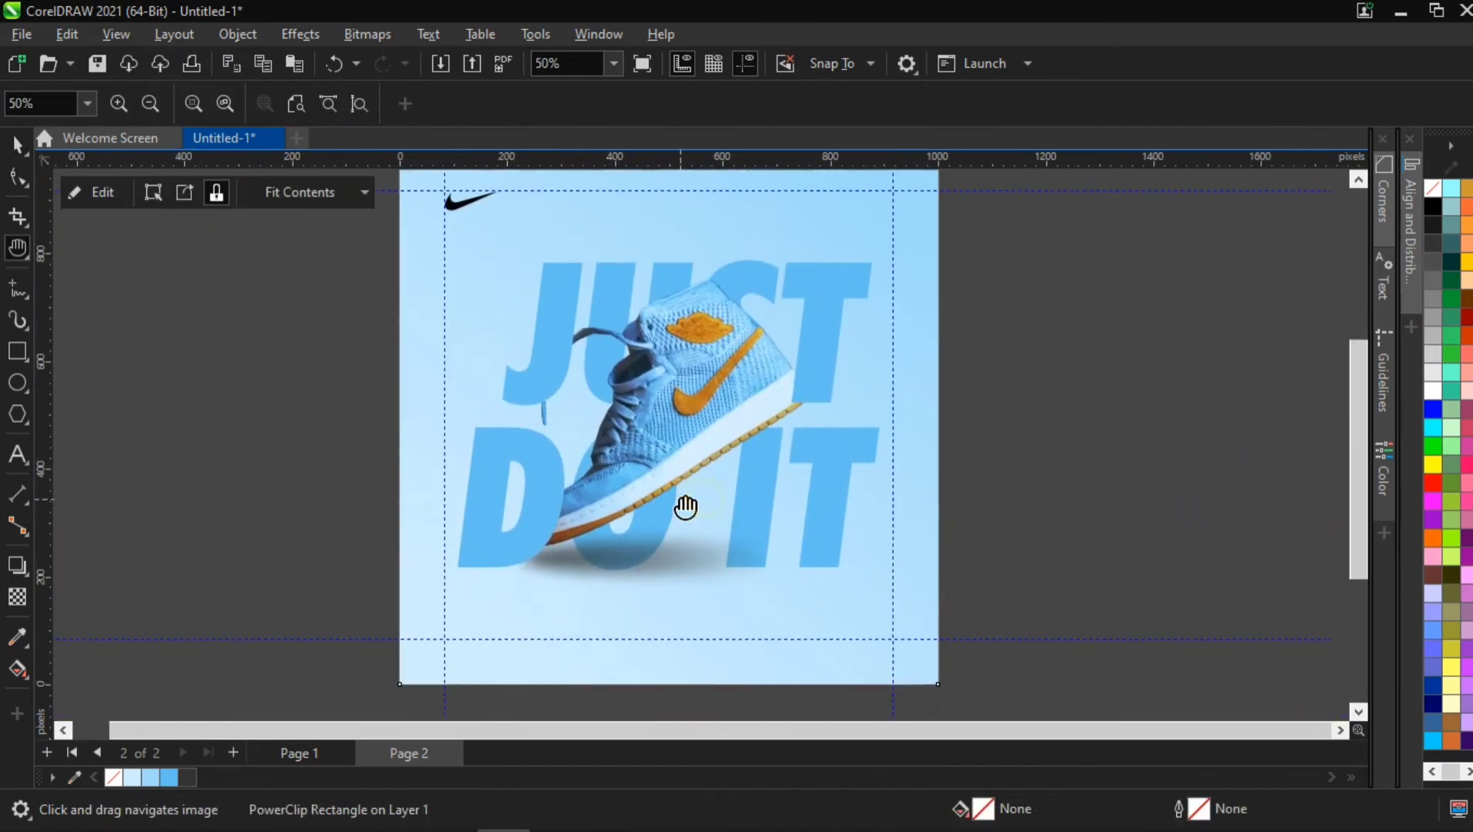
scroll(686, 507, down, 2)
key(space)
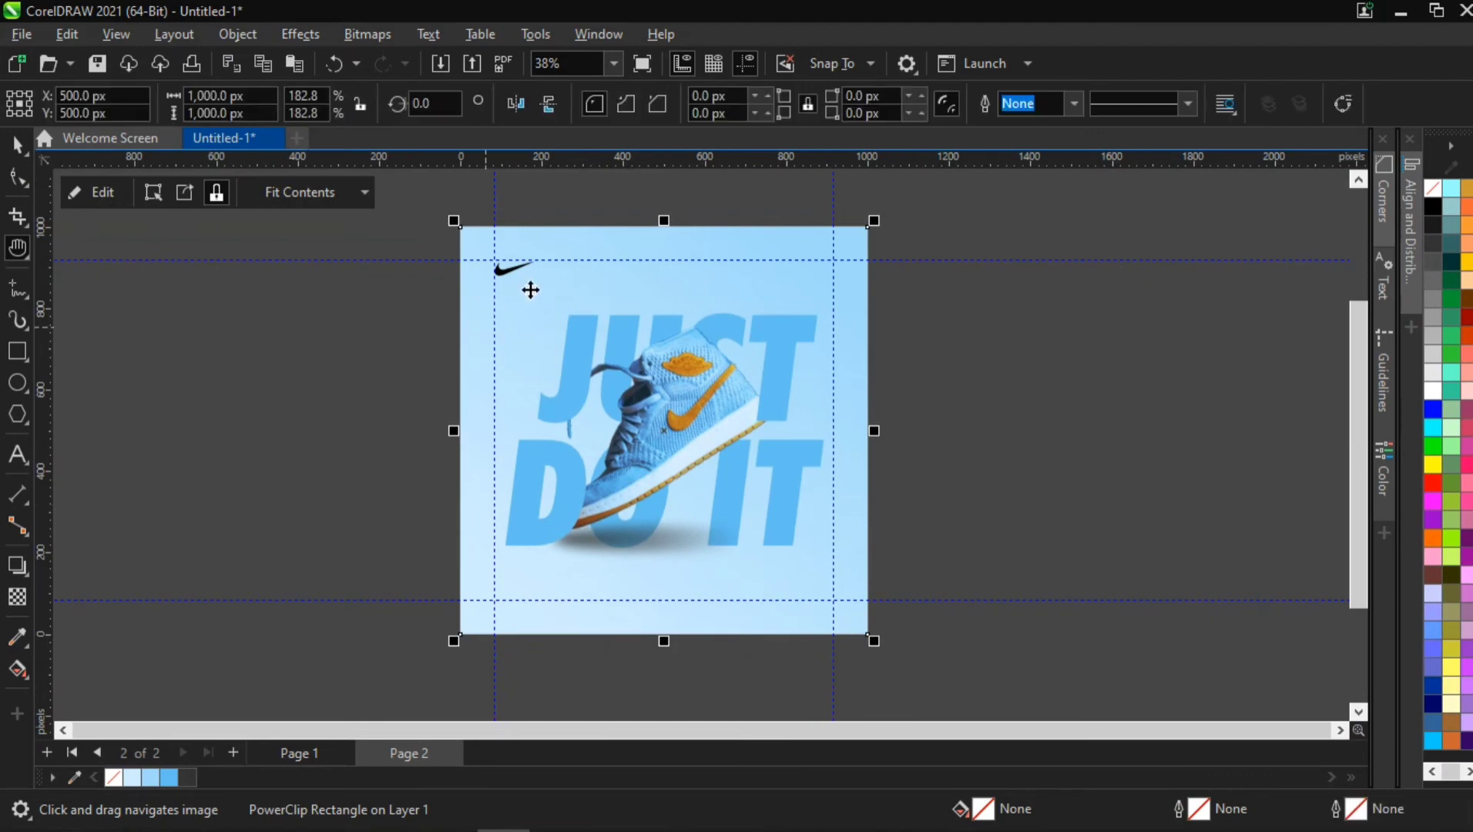
double_click(530, 288)
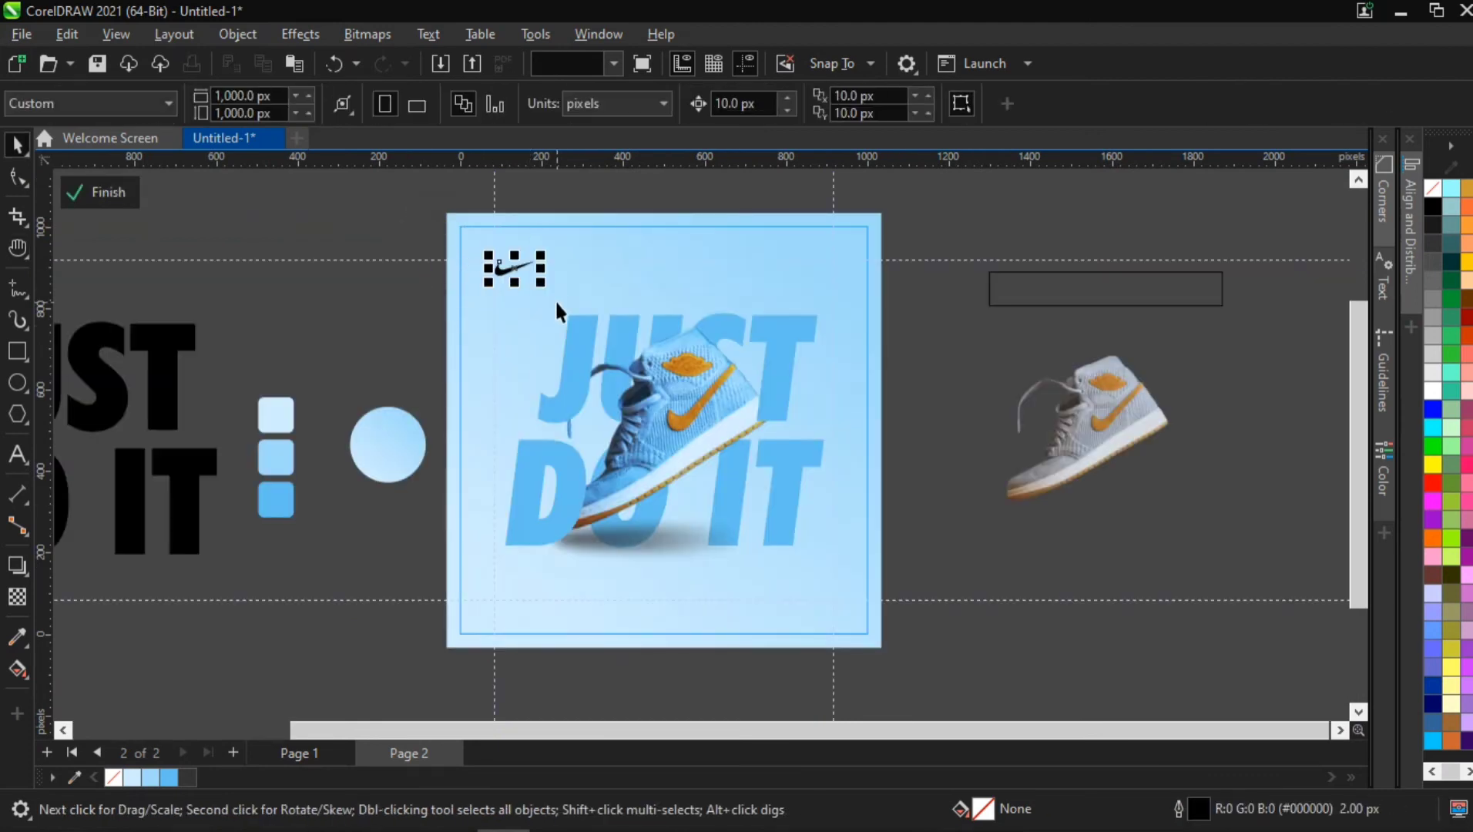
double_click(377, 535)
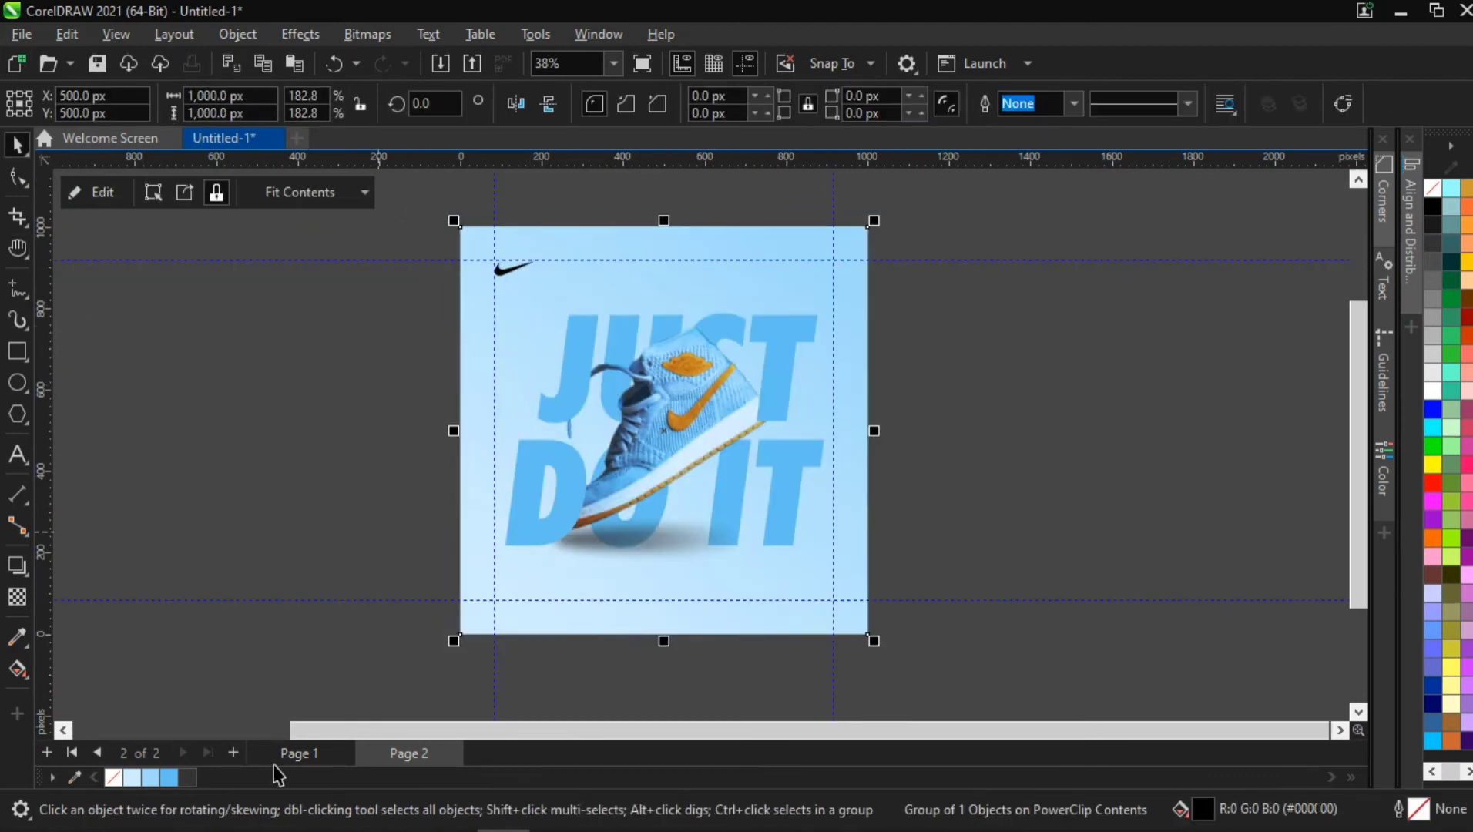
click(300, 751)
double_click(634, 403)
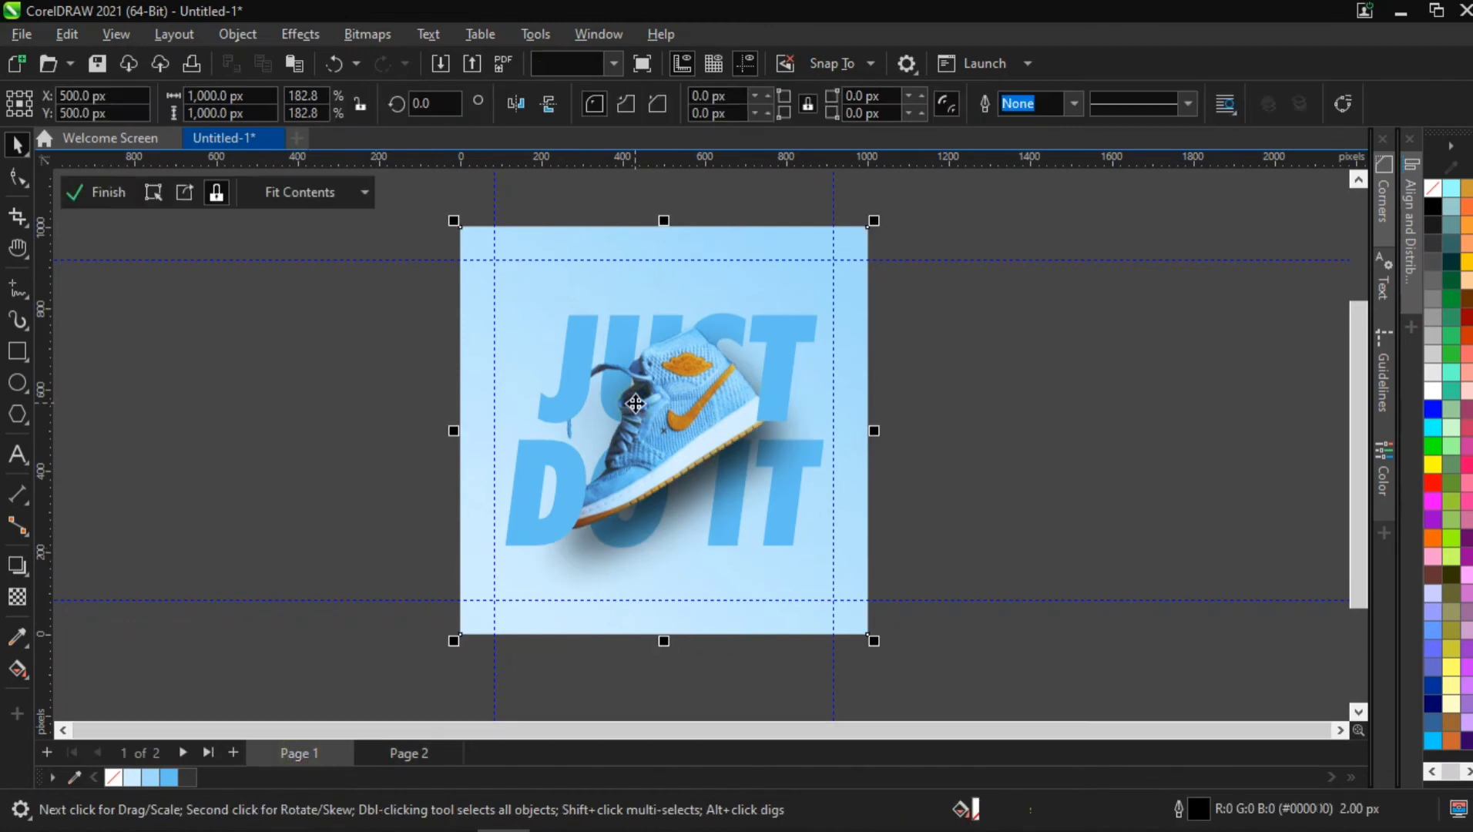
double_click(368, 335)
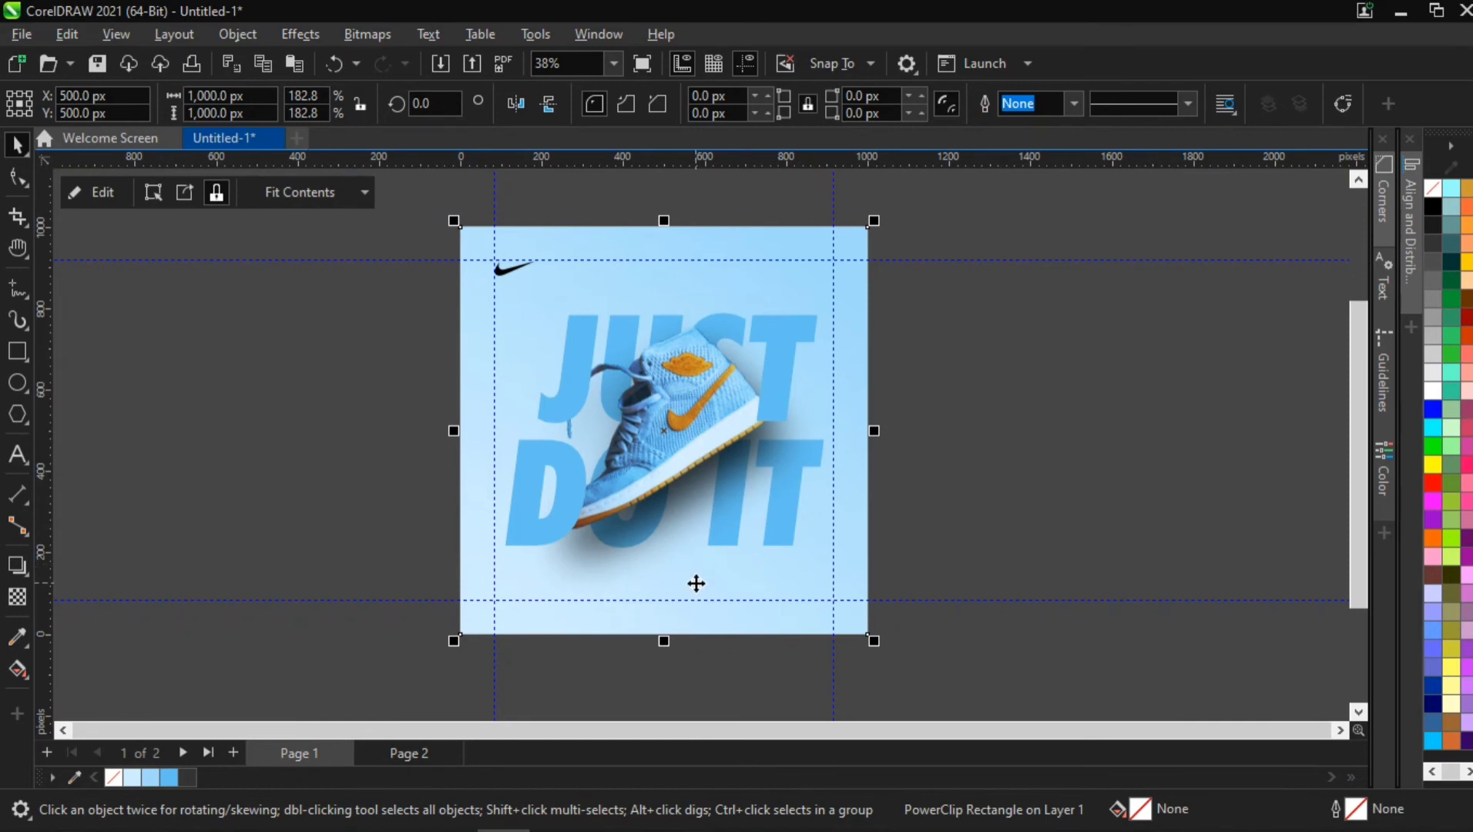
Step: Shift the shoe's drop shadow on Page 1 farther down to an offset of about 32.2 px by -82 px
double_click(630, 531)
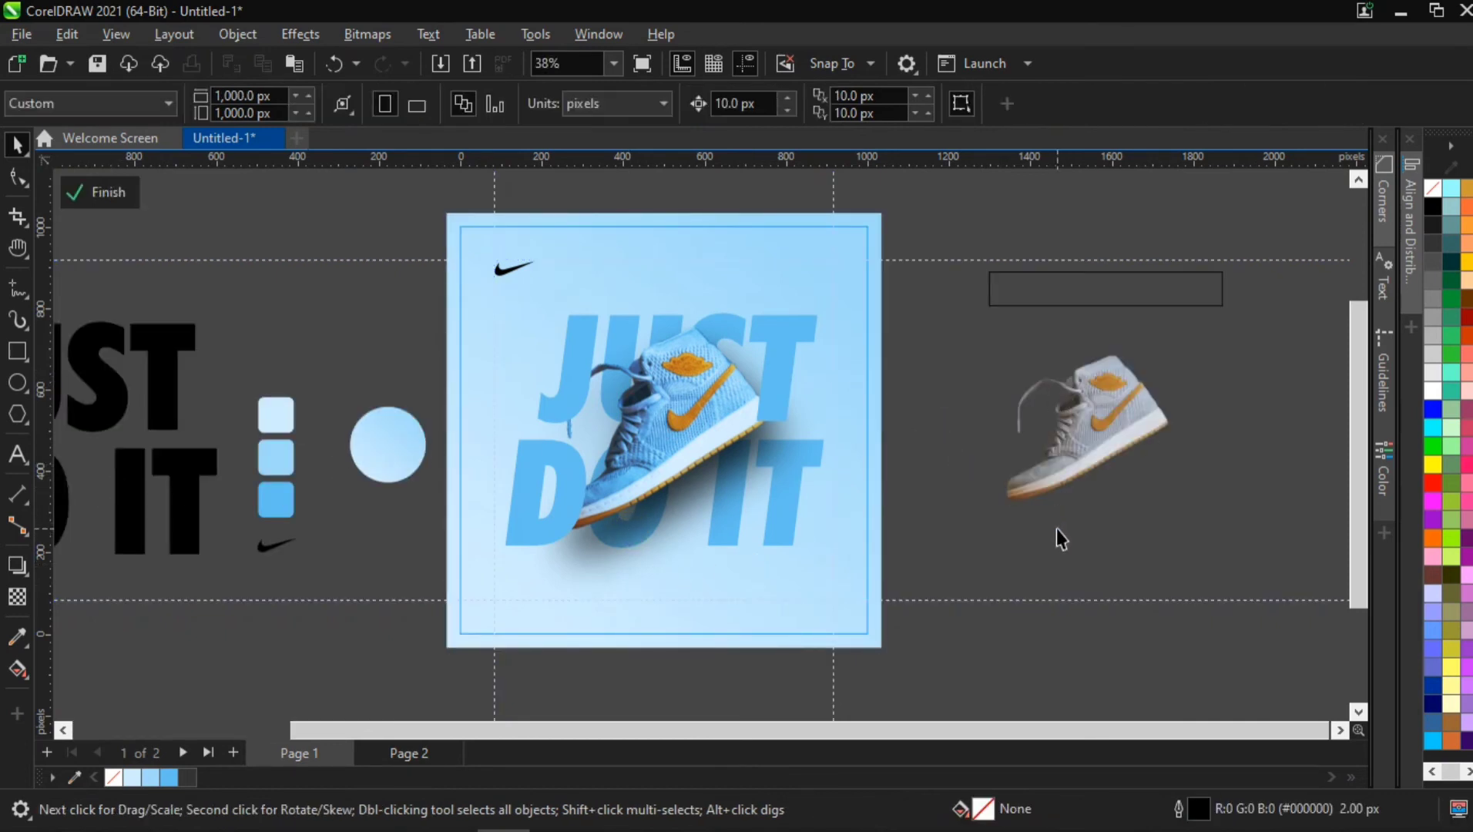
click(648, 416)
click(17, 565)
drag(662, 428, 716, 558)
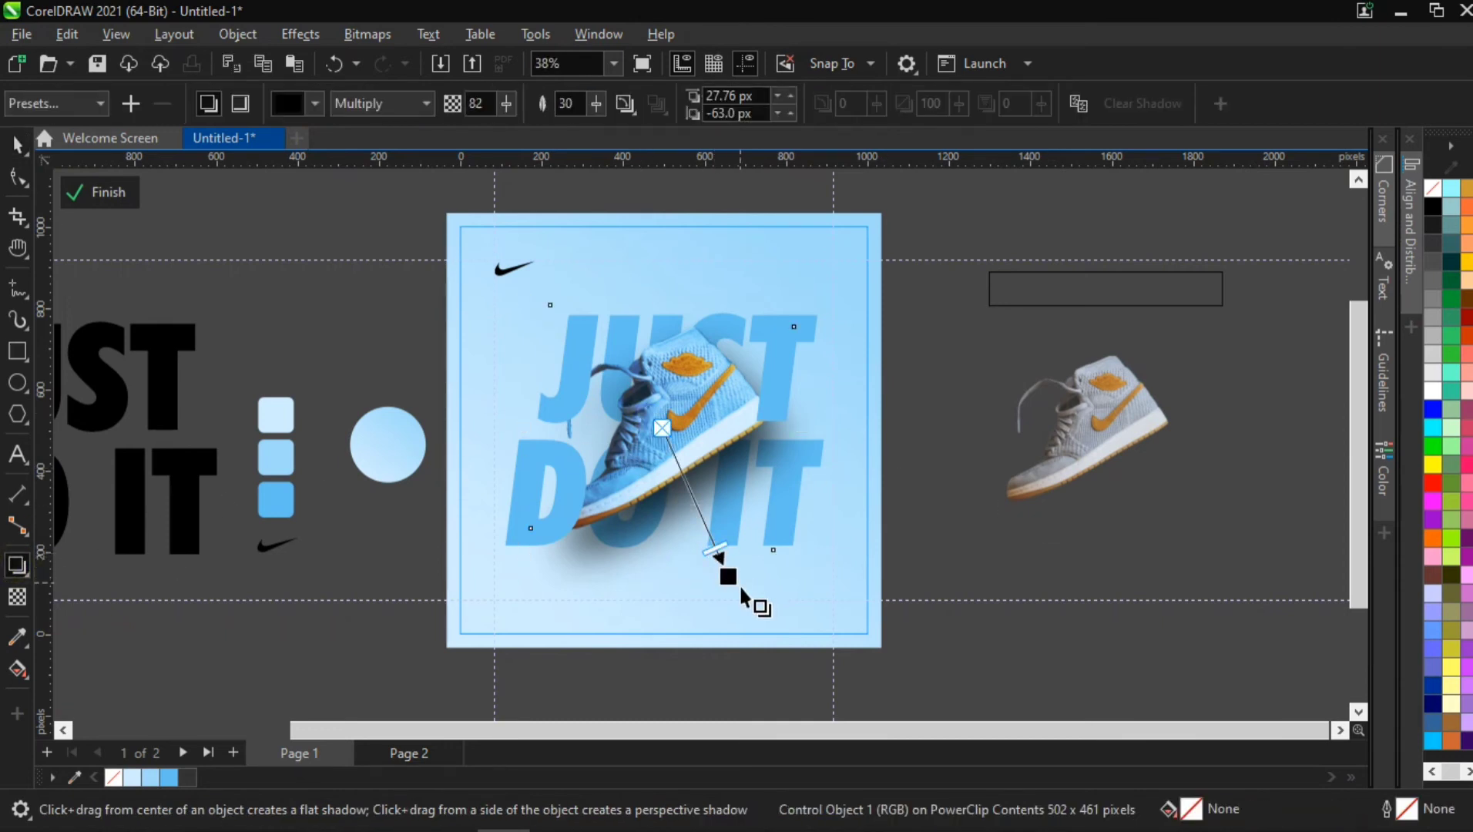
mouse_move(728, 579)
mouse_down()
mouse_move(719, 570)
mouse_move(724, 584)
mouse_up()
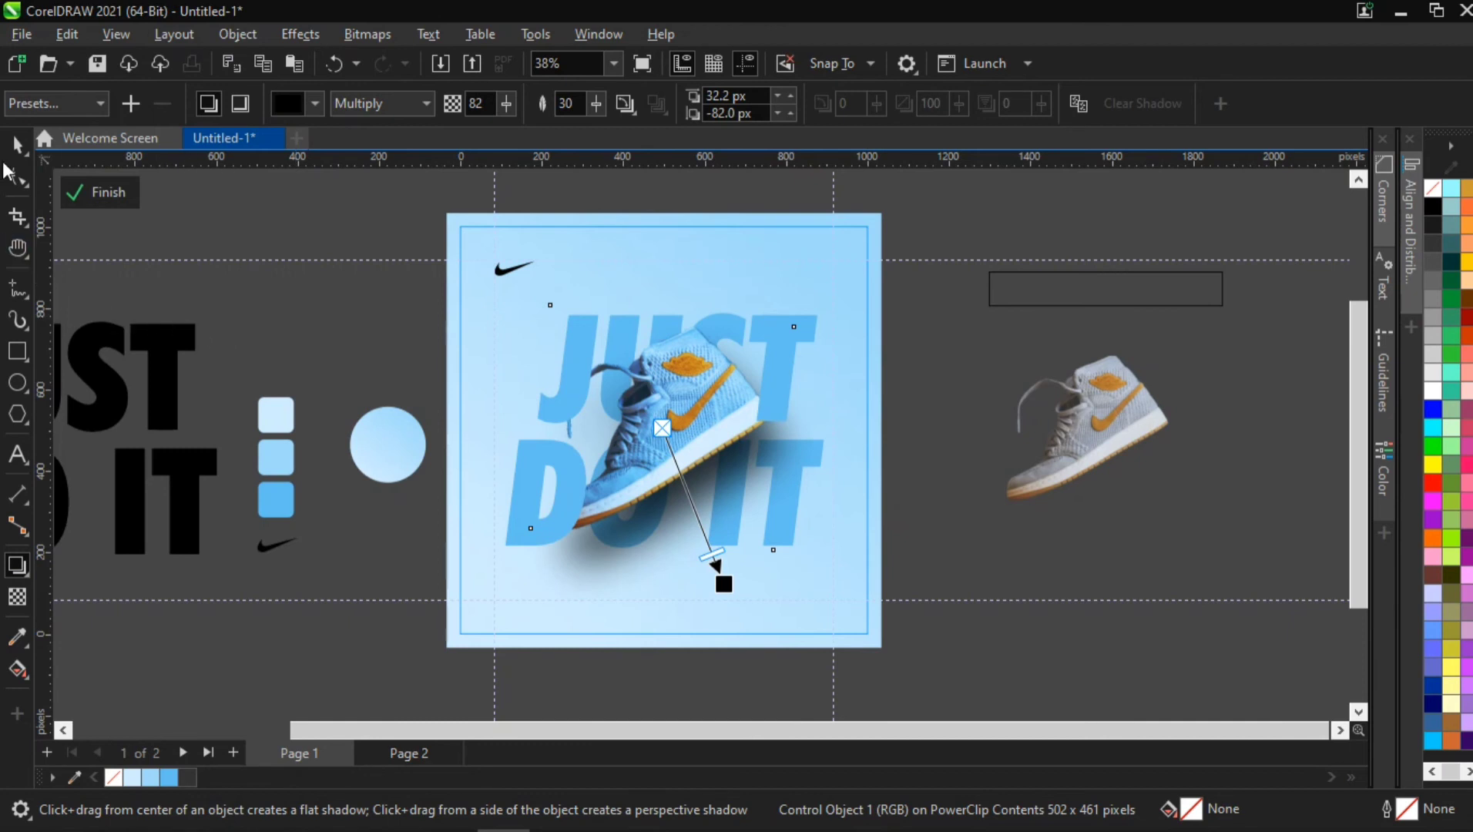
click(70, 198)
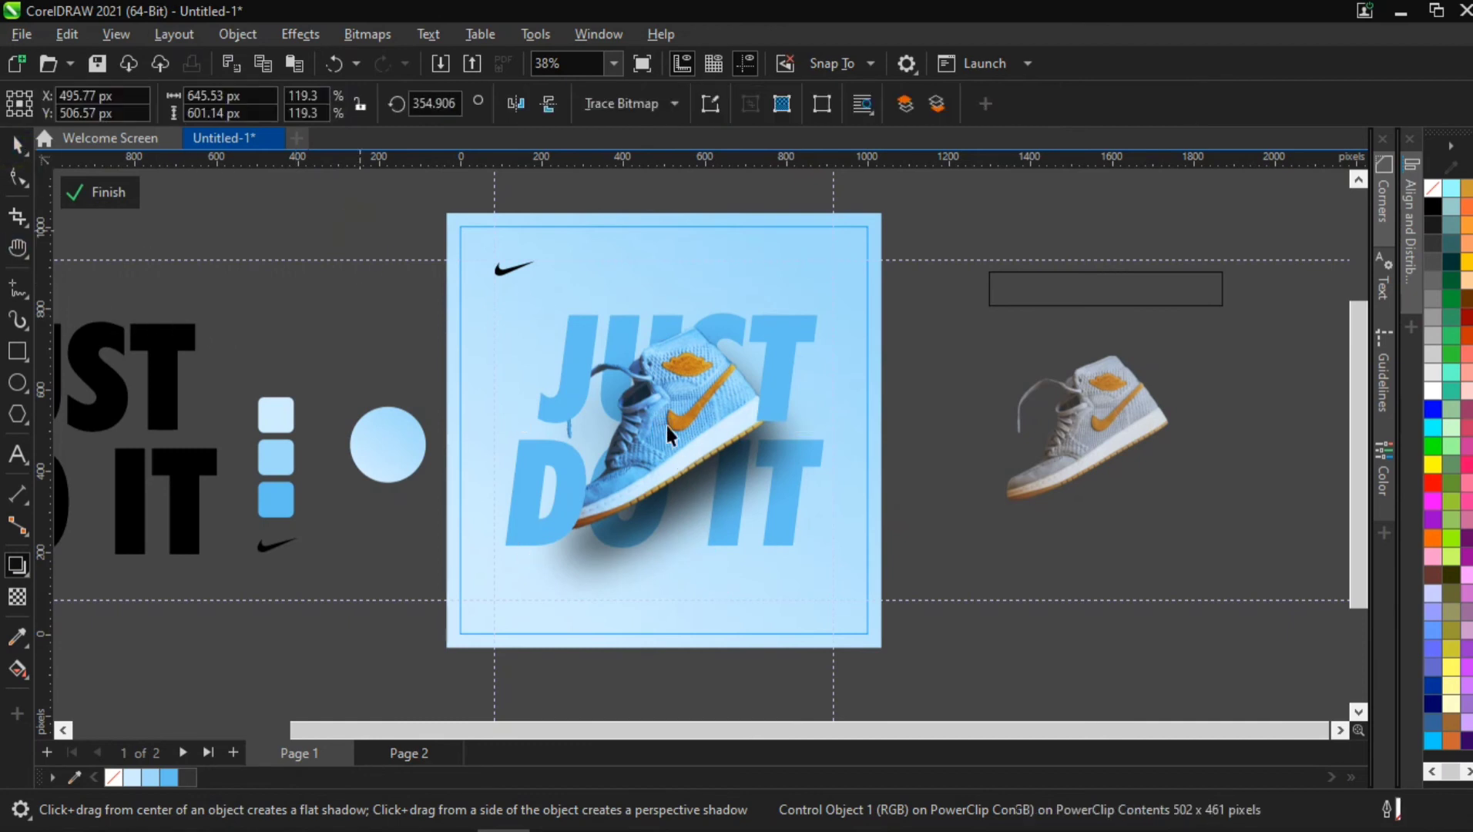
key(space)
key(Escape)
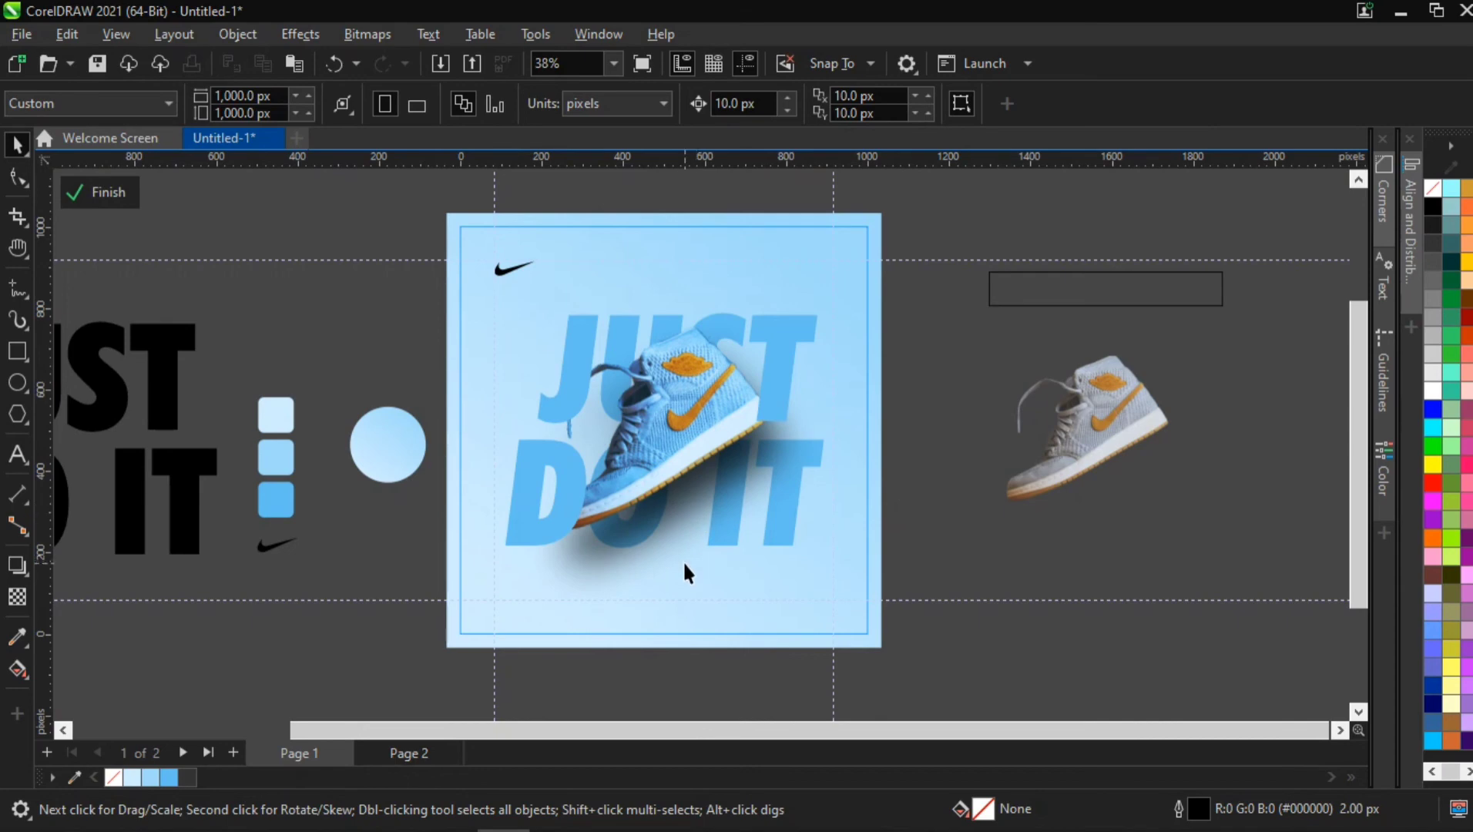
Step: Fill the letter J of JUST with black inside Page 1's PowerClip
scroll(609, 339, up, 2)
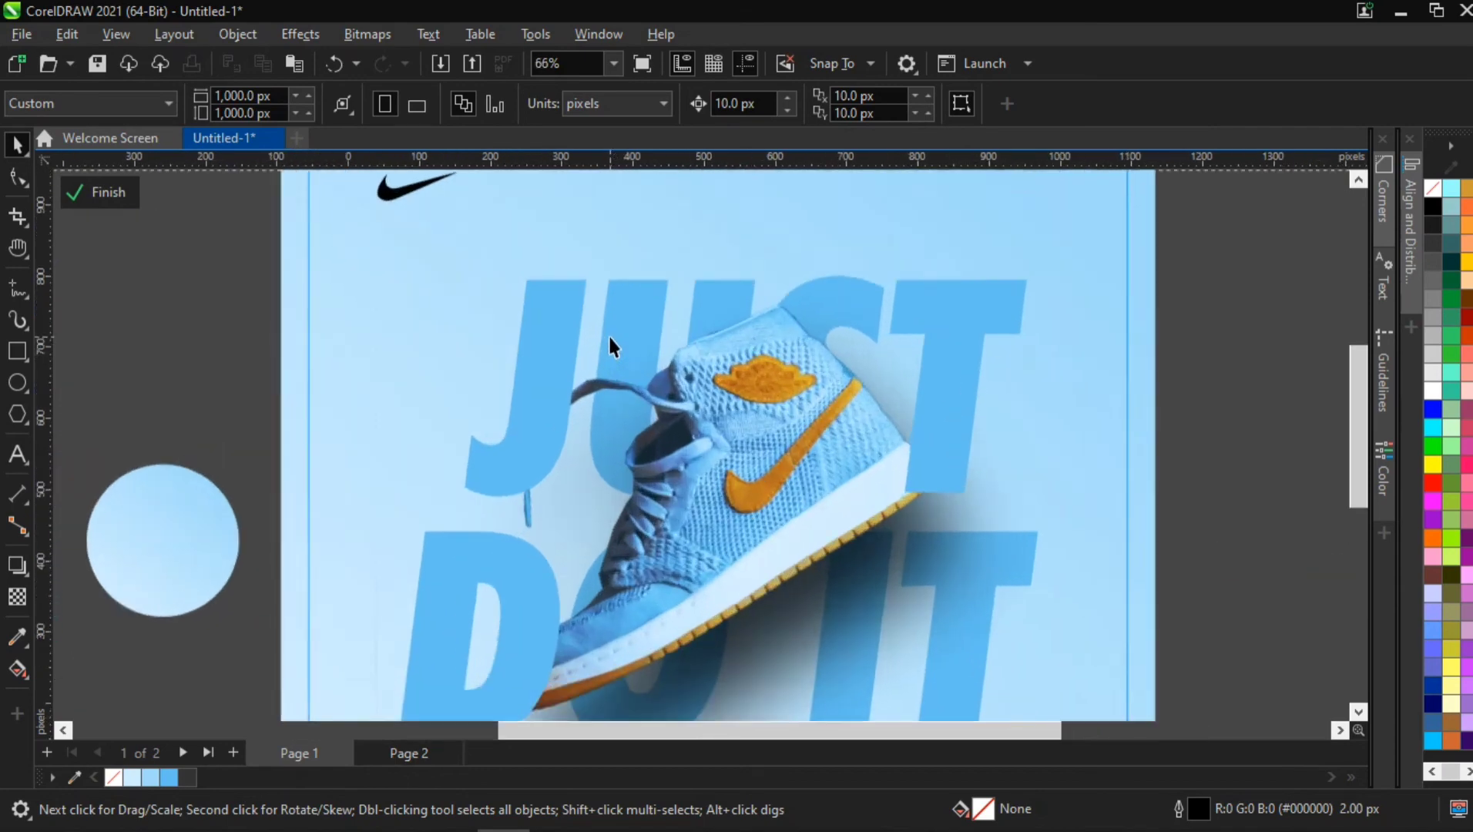
scroll(608, 339, down, 2)
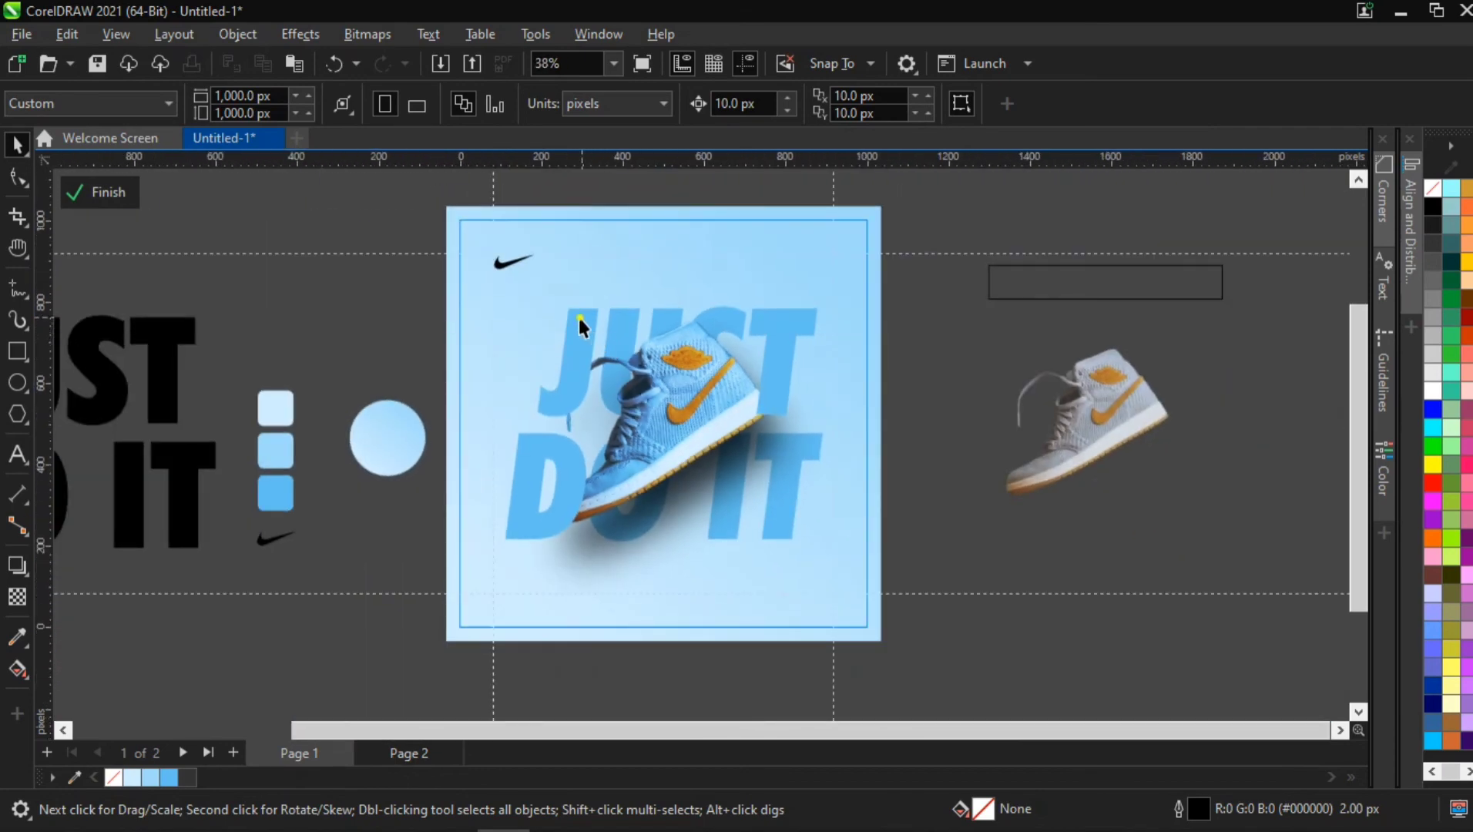
click(579, 318)
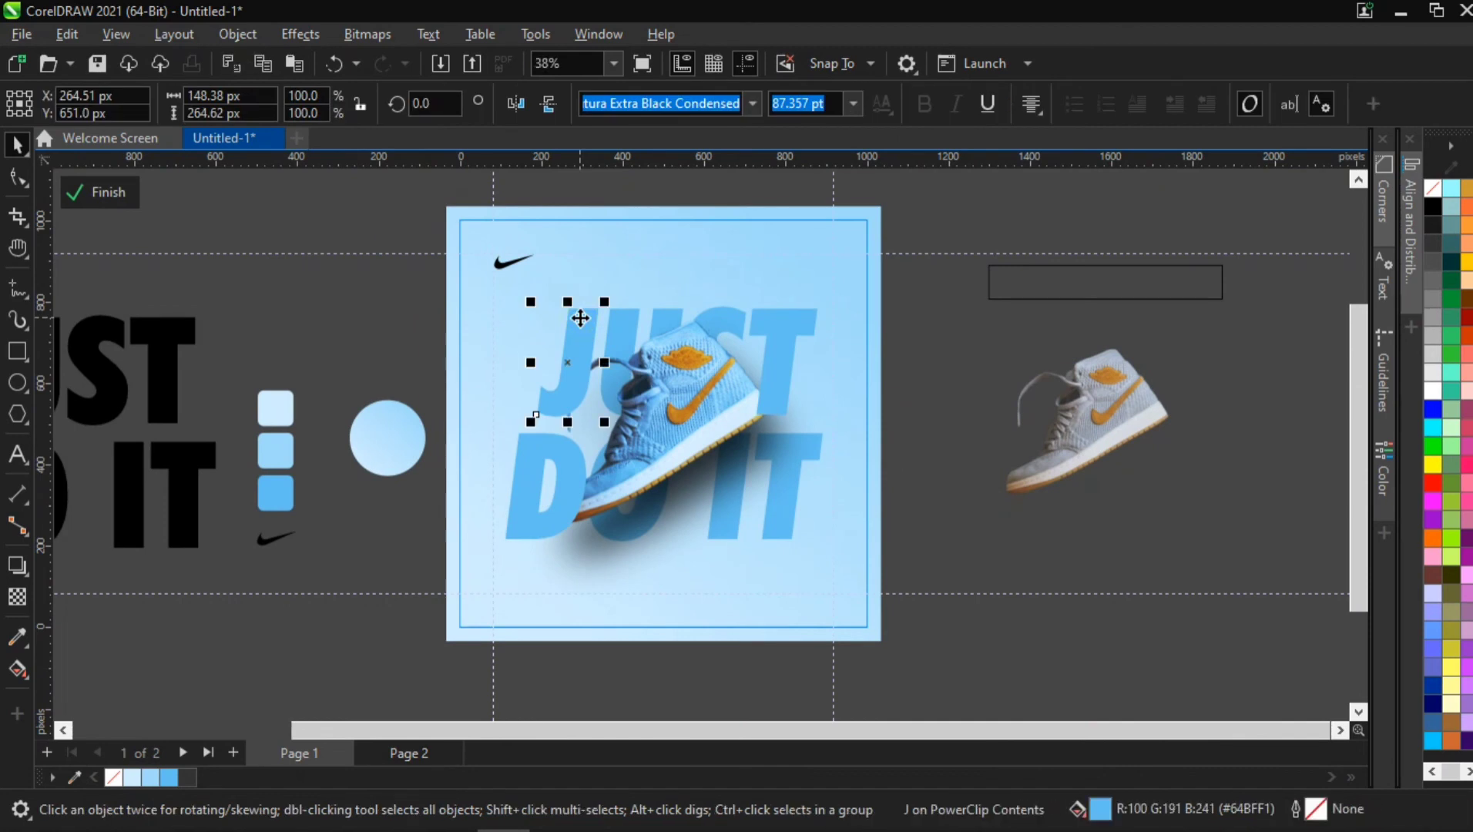
click(1433, 207)
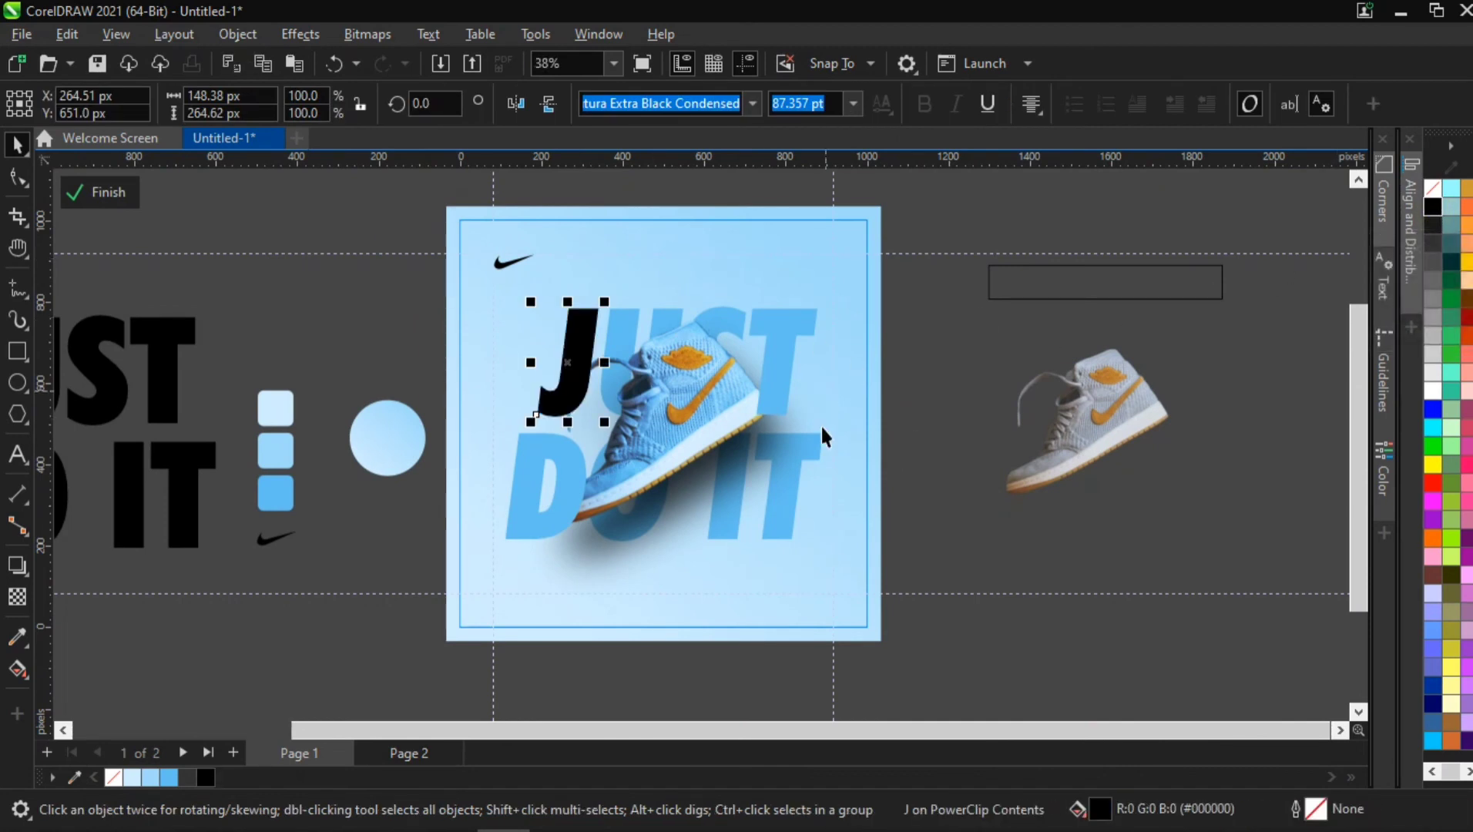
Step: Add 10 colors sampled from the shoe bitmap to the document palette
click(686, 420)
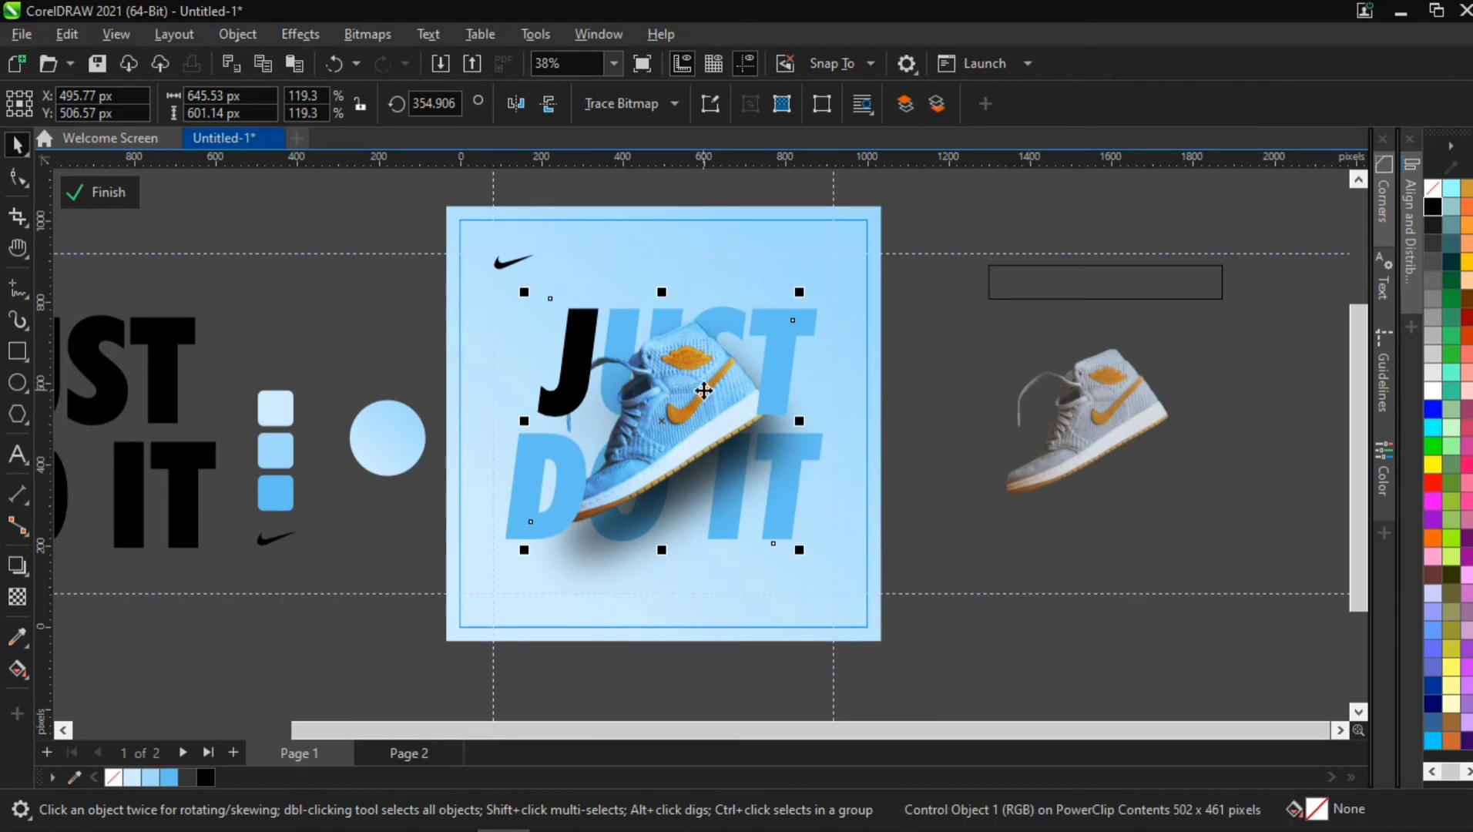
click(704, 390)
drag(703, 390, 210, 781)
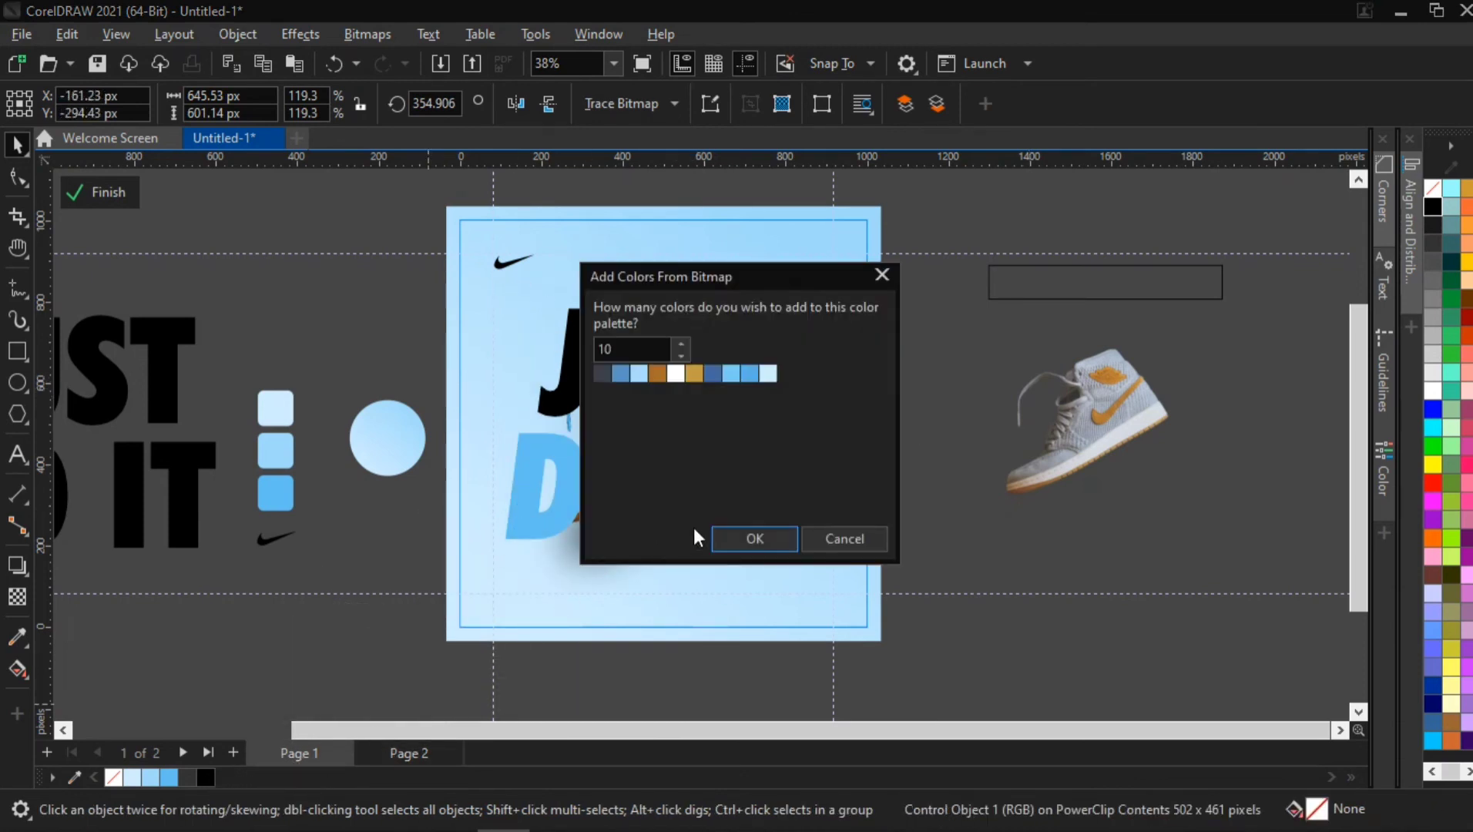
click(727, 538)
Step: Fill all the JUST DO IT letters with the shoe's brown, R170 G108 B42 (#AA6C2A), and leave the PowerClip contents
click(578, 319)
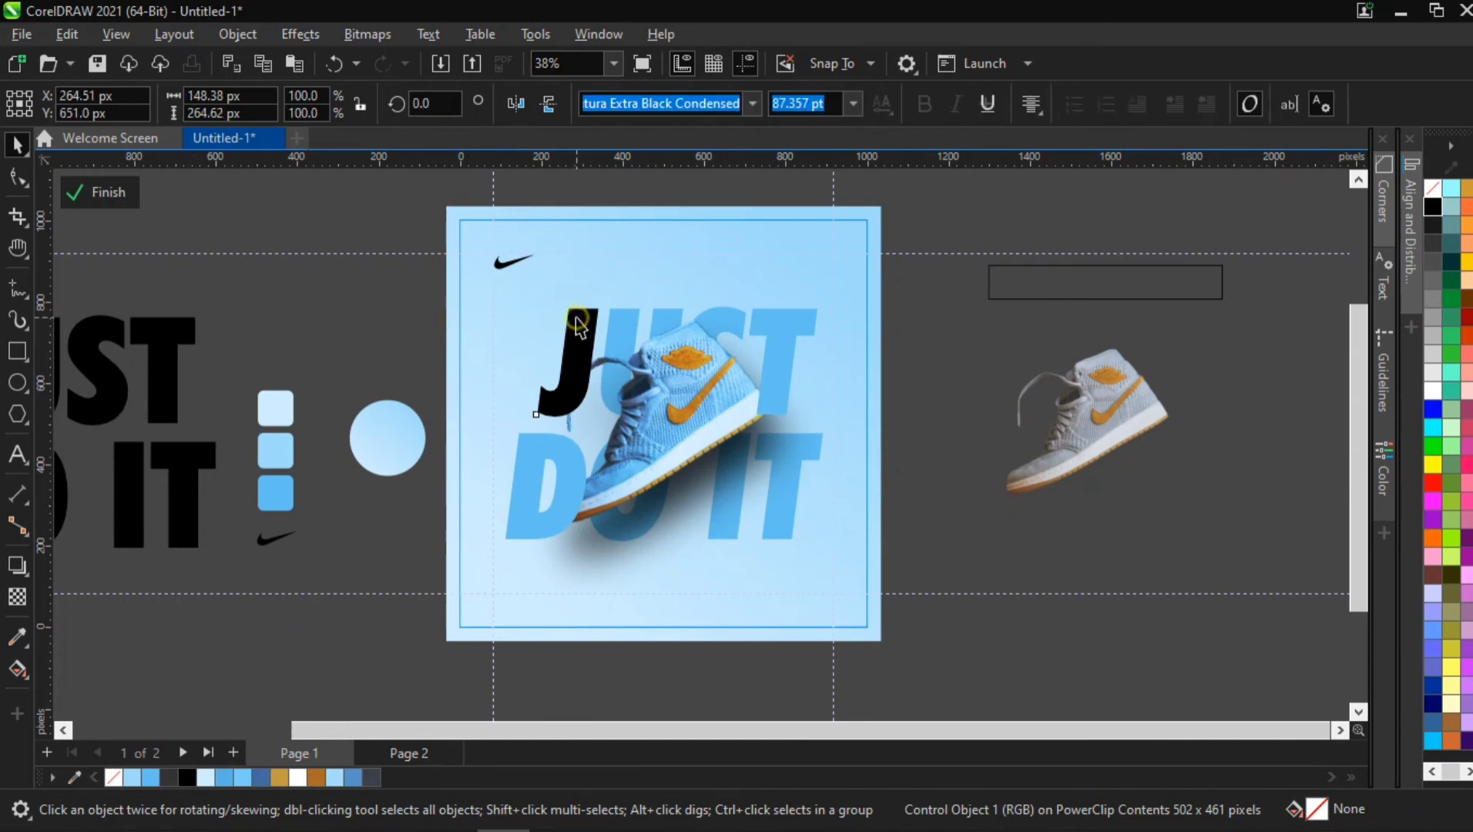
click(317, 776)
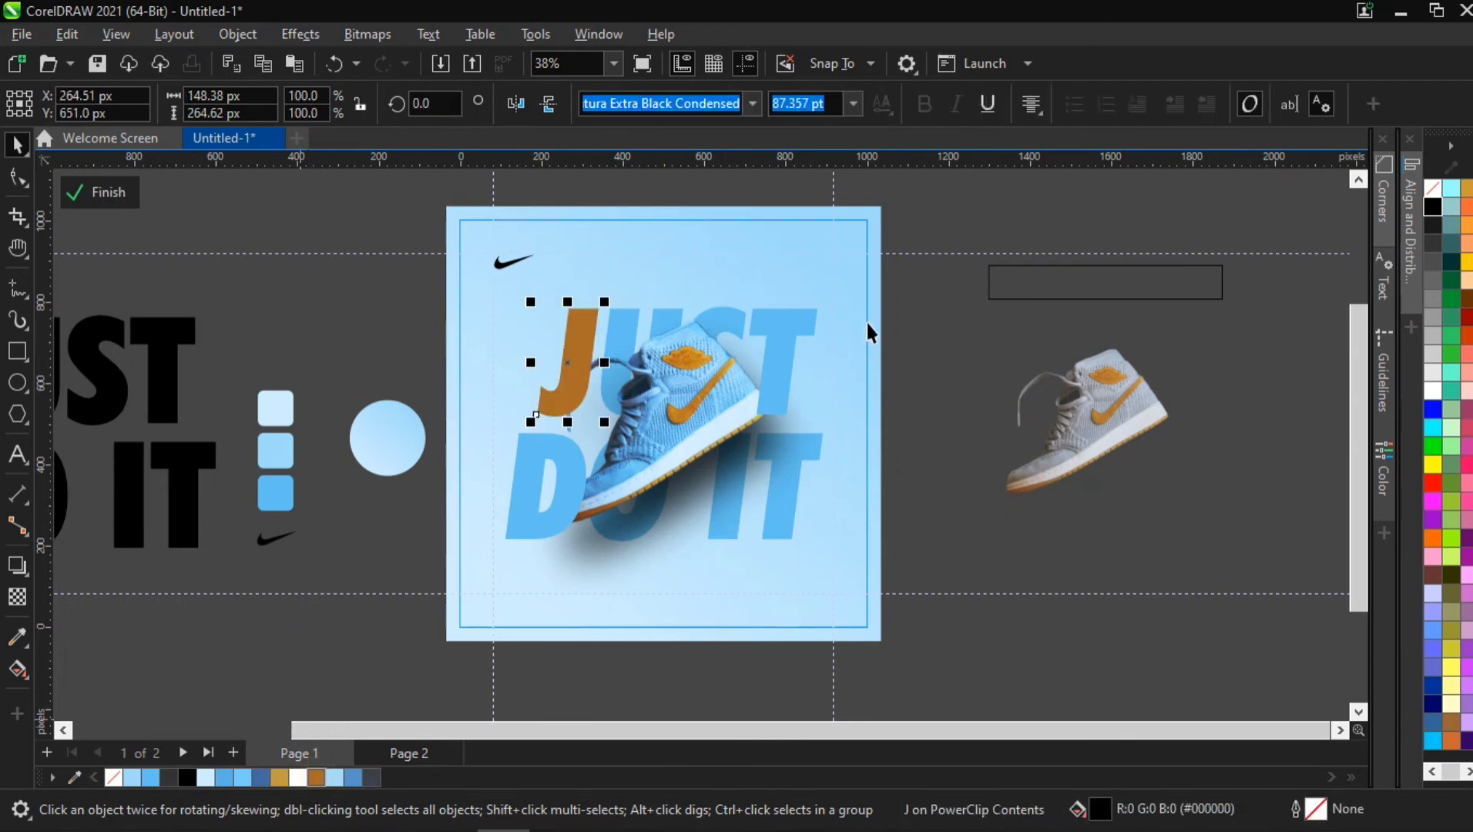
drag(947, 254, 473, 475)
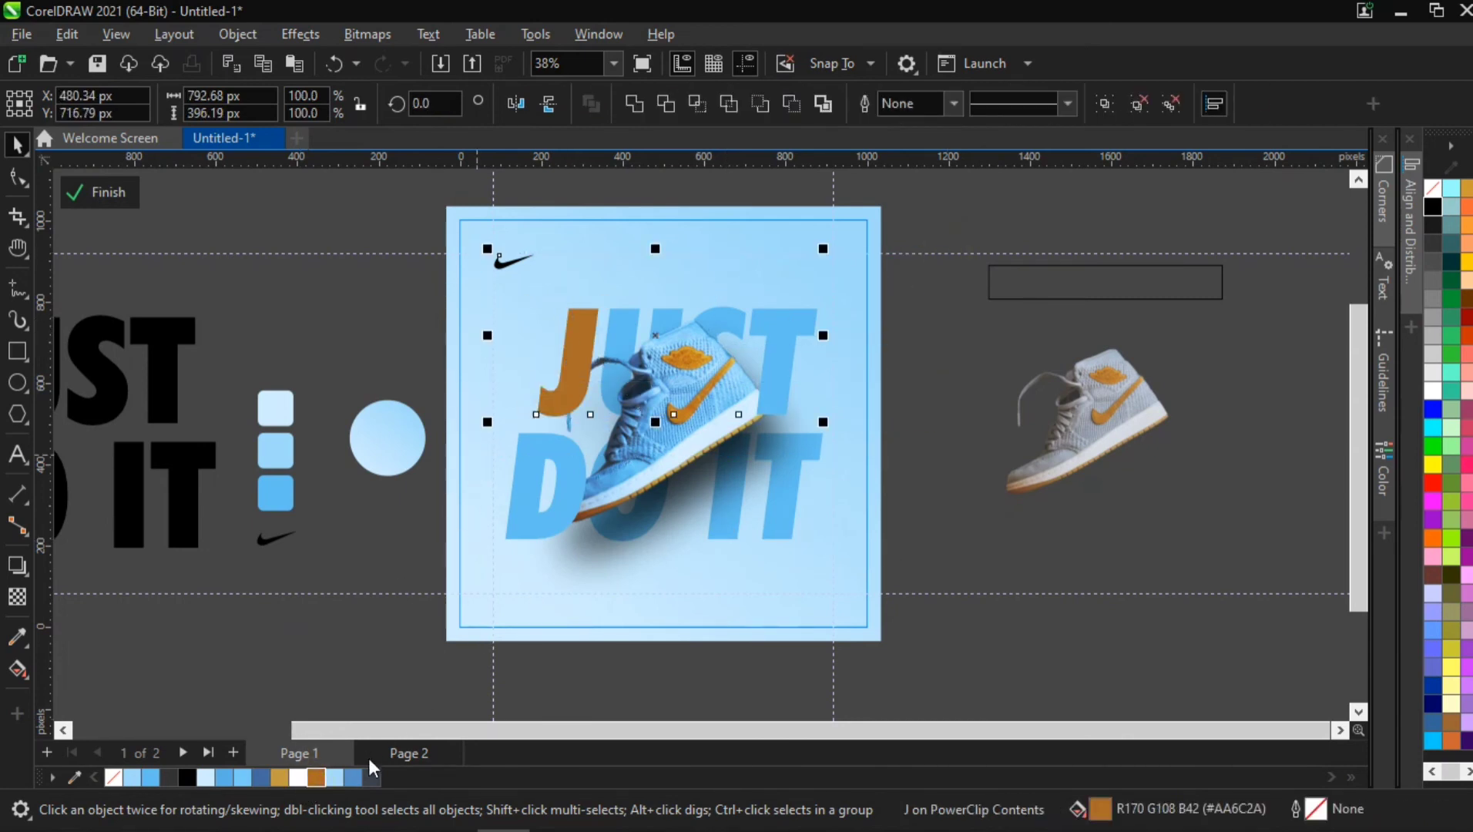
drag(941, 257, 522, 429)
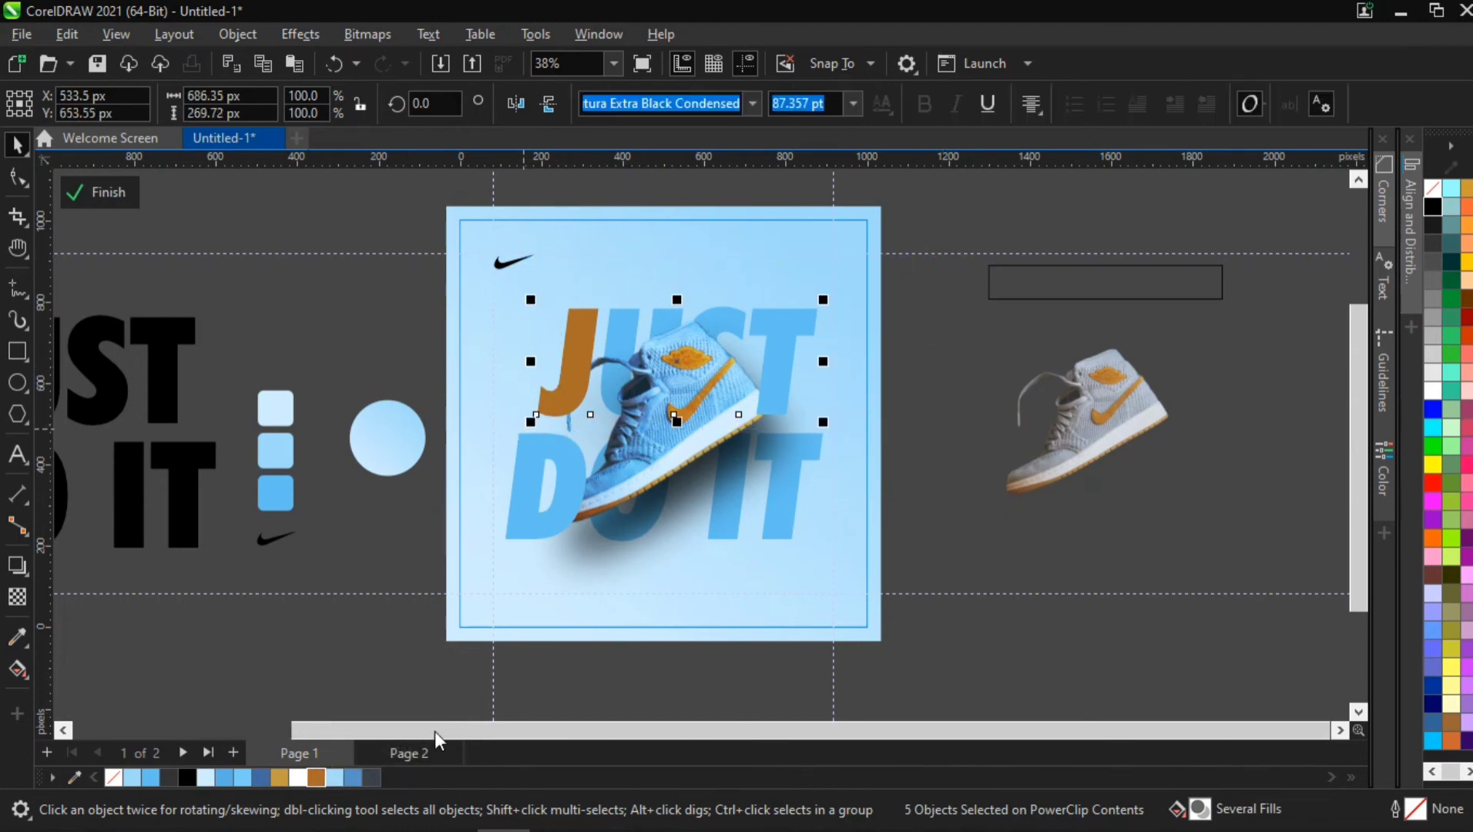
click(316, 778)
drag(951, 391, 420, 599)
click(316, 778)
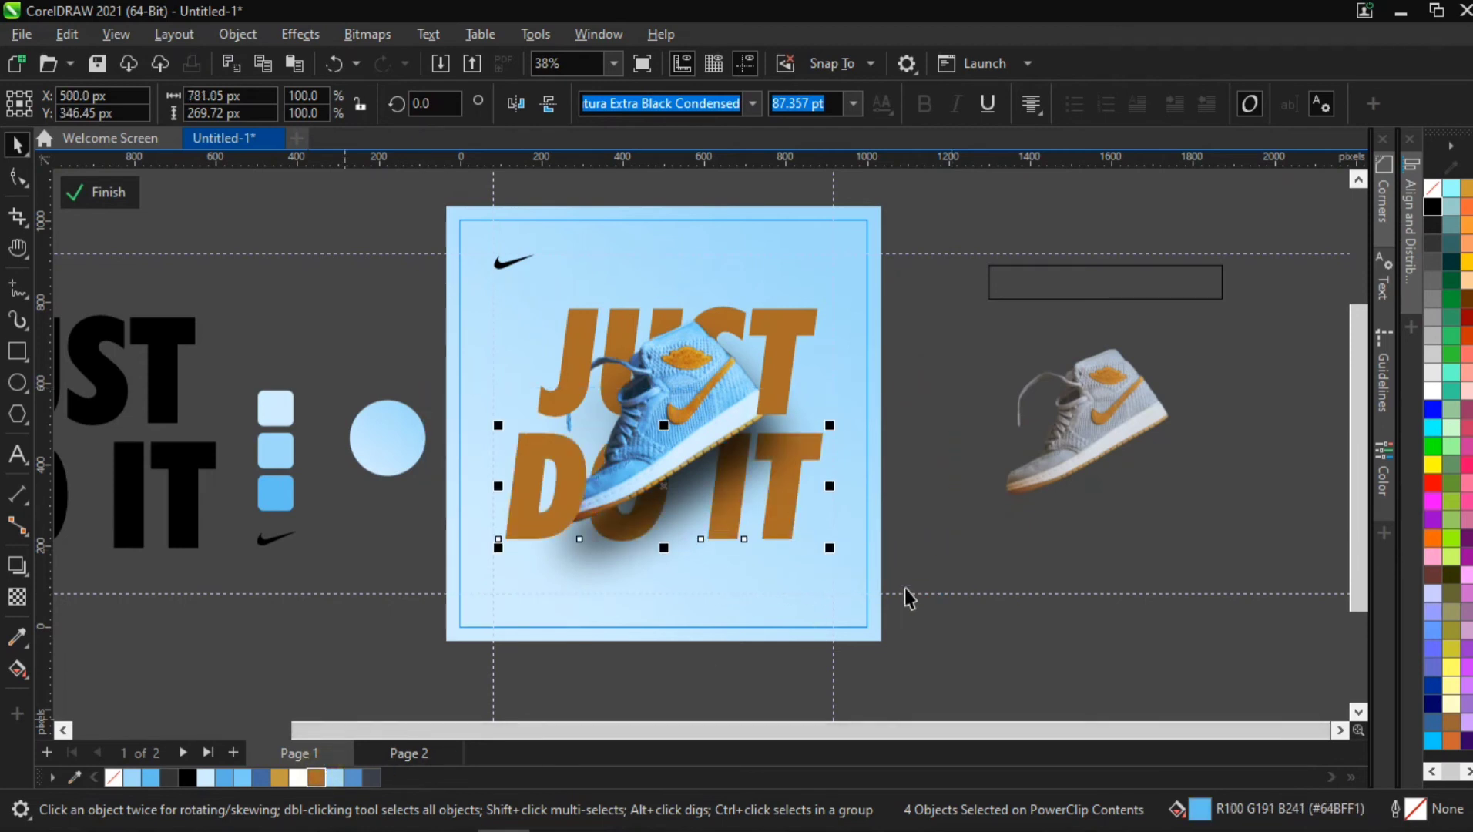
click(956, 570)
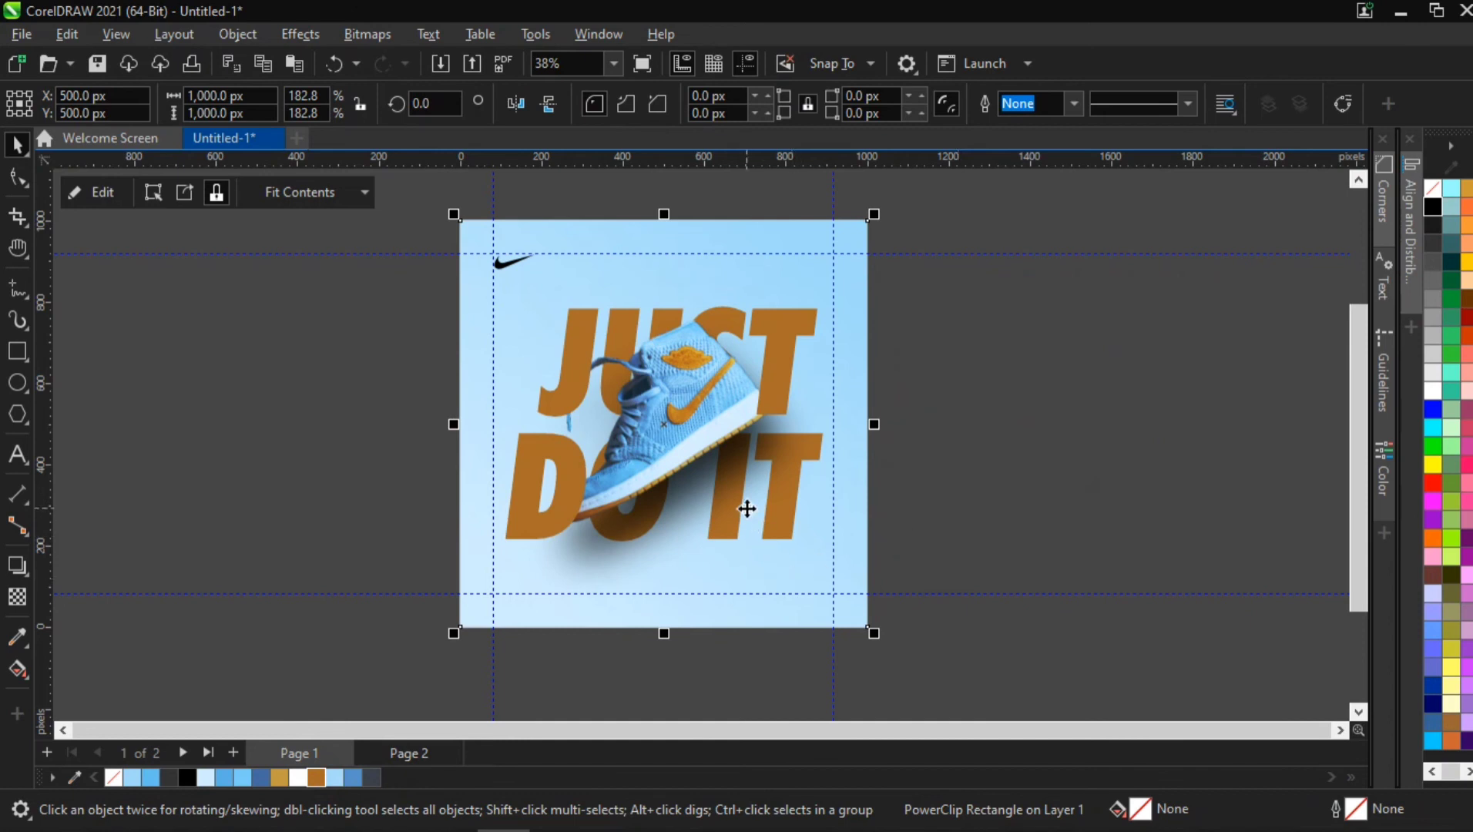
Step: Undo the brown and black recoloring of the JUST DO IT letters
key(ctrl+z)
key(ctrl+z)
key(ctrl+z)
key(ctrl+z)
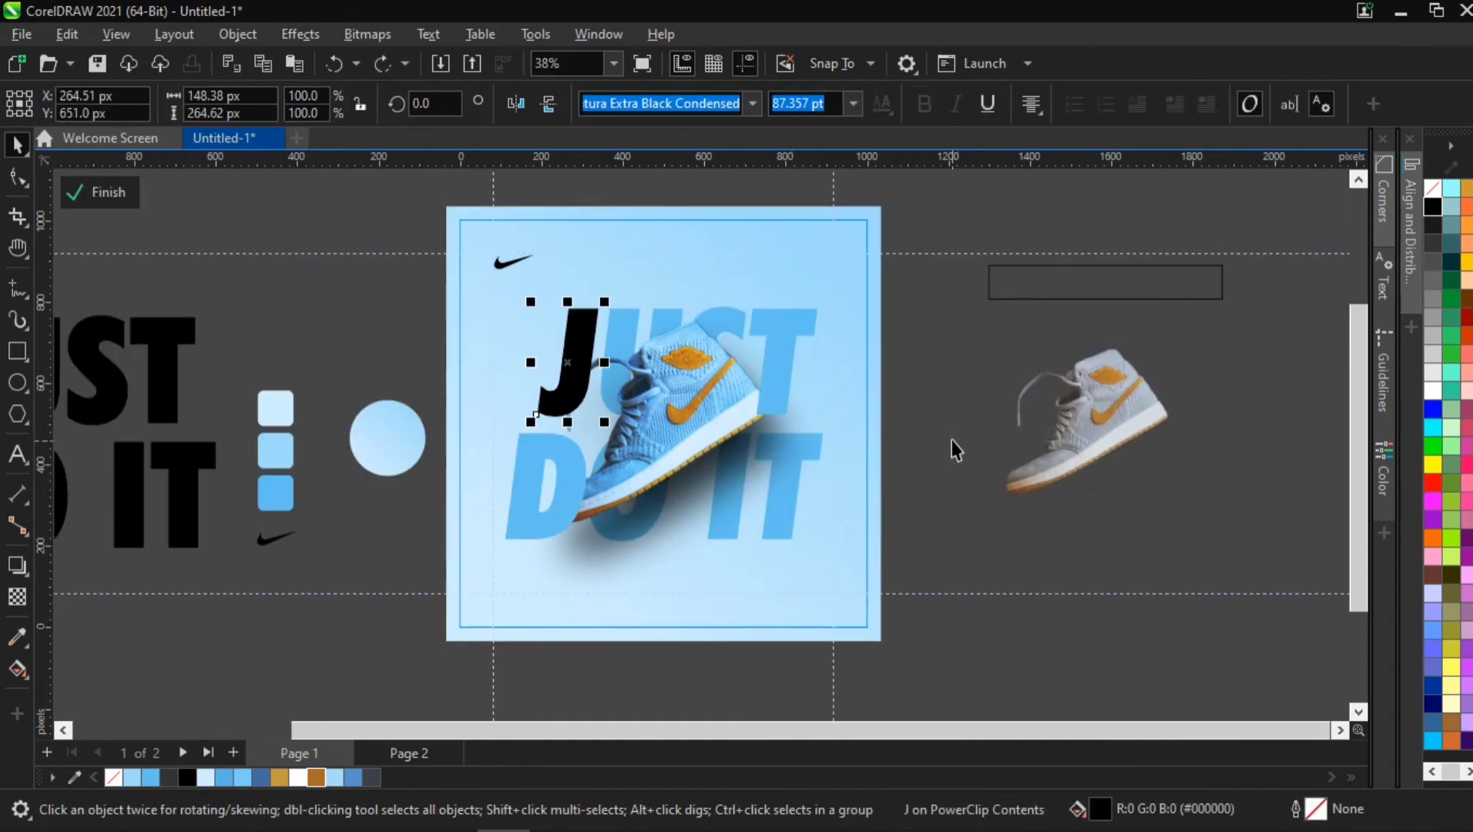
key(ctrl+z)
key(ctrl+z)
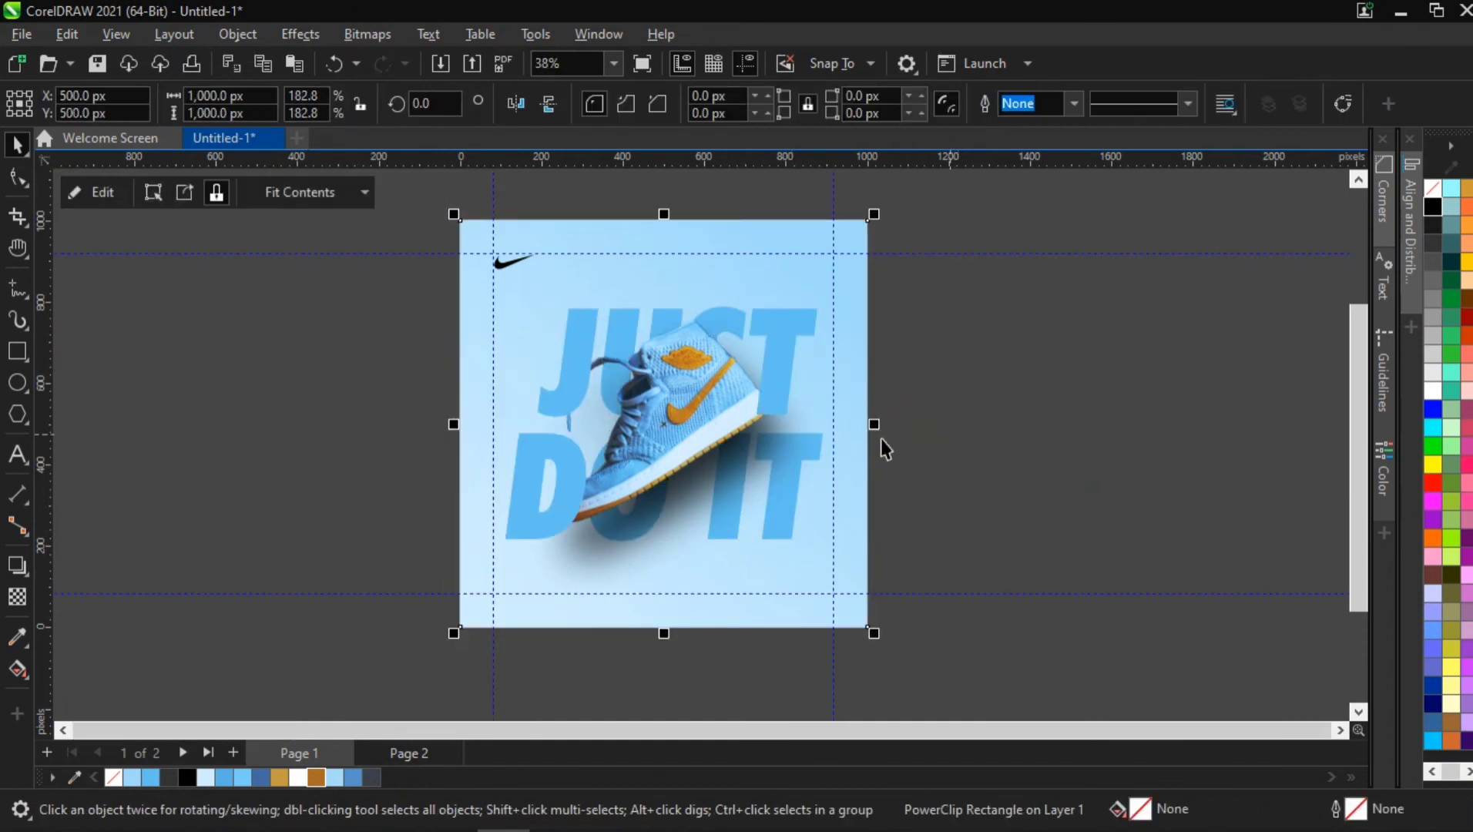
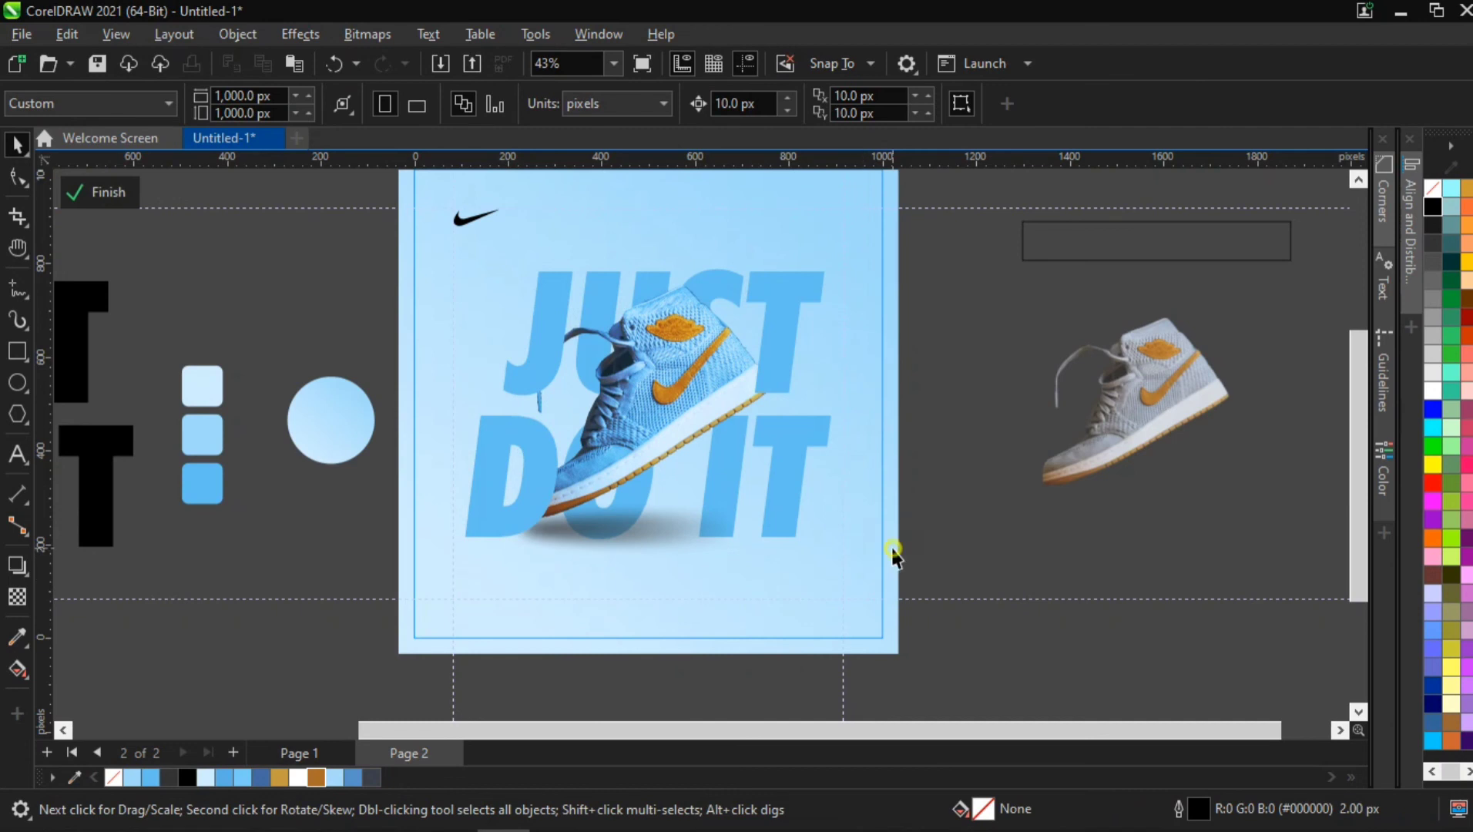
Step: Try deleting the blue background square from Page 2's PowerClip contents, and restore it
click(891, 549)
key(Delete)
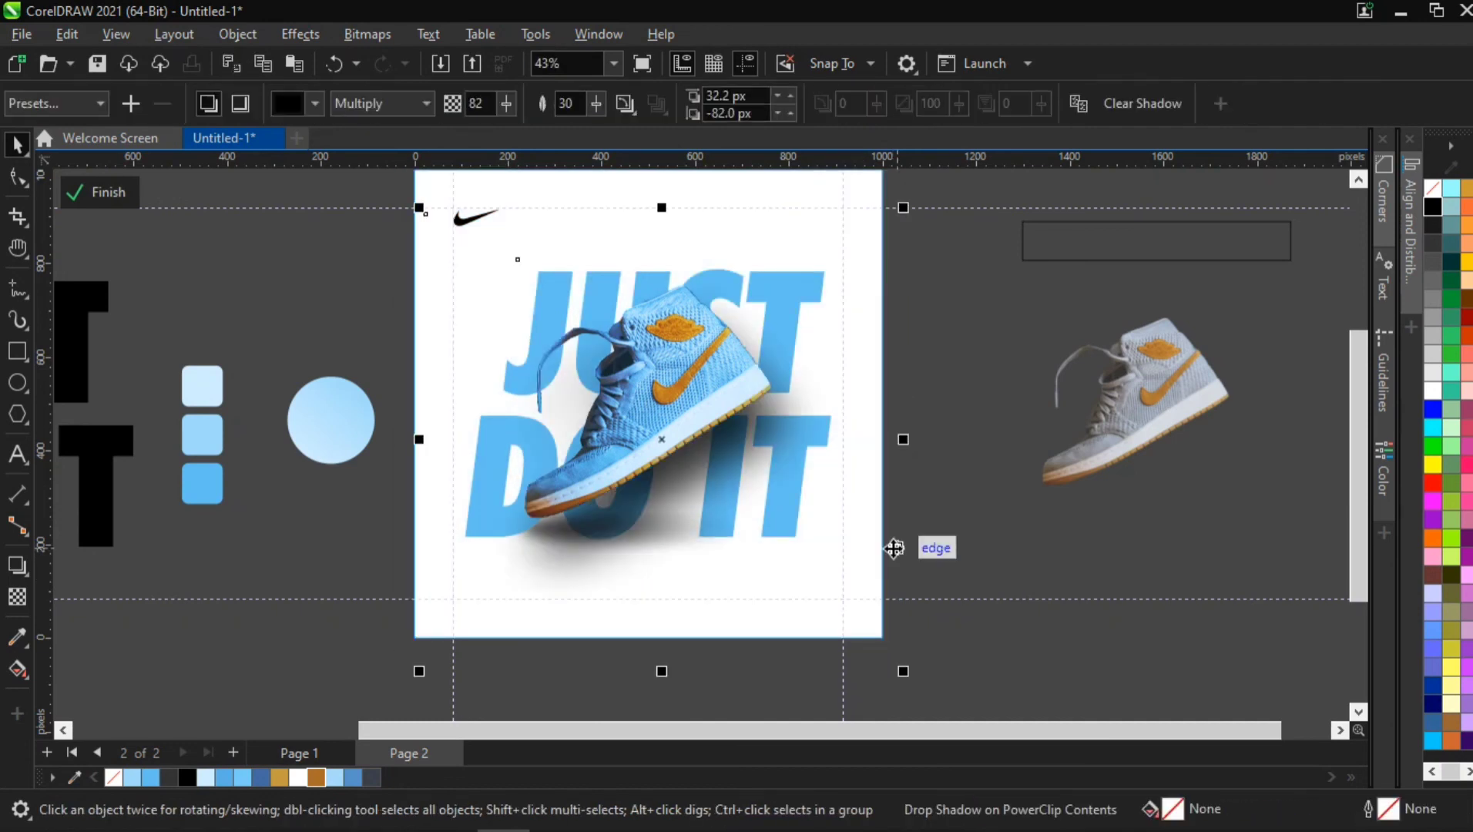
key(ctrl+z)
key(ctrl+z)
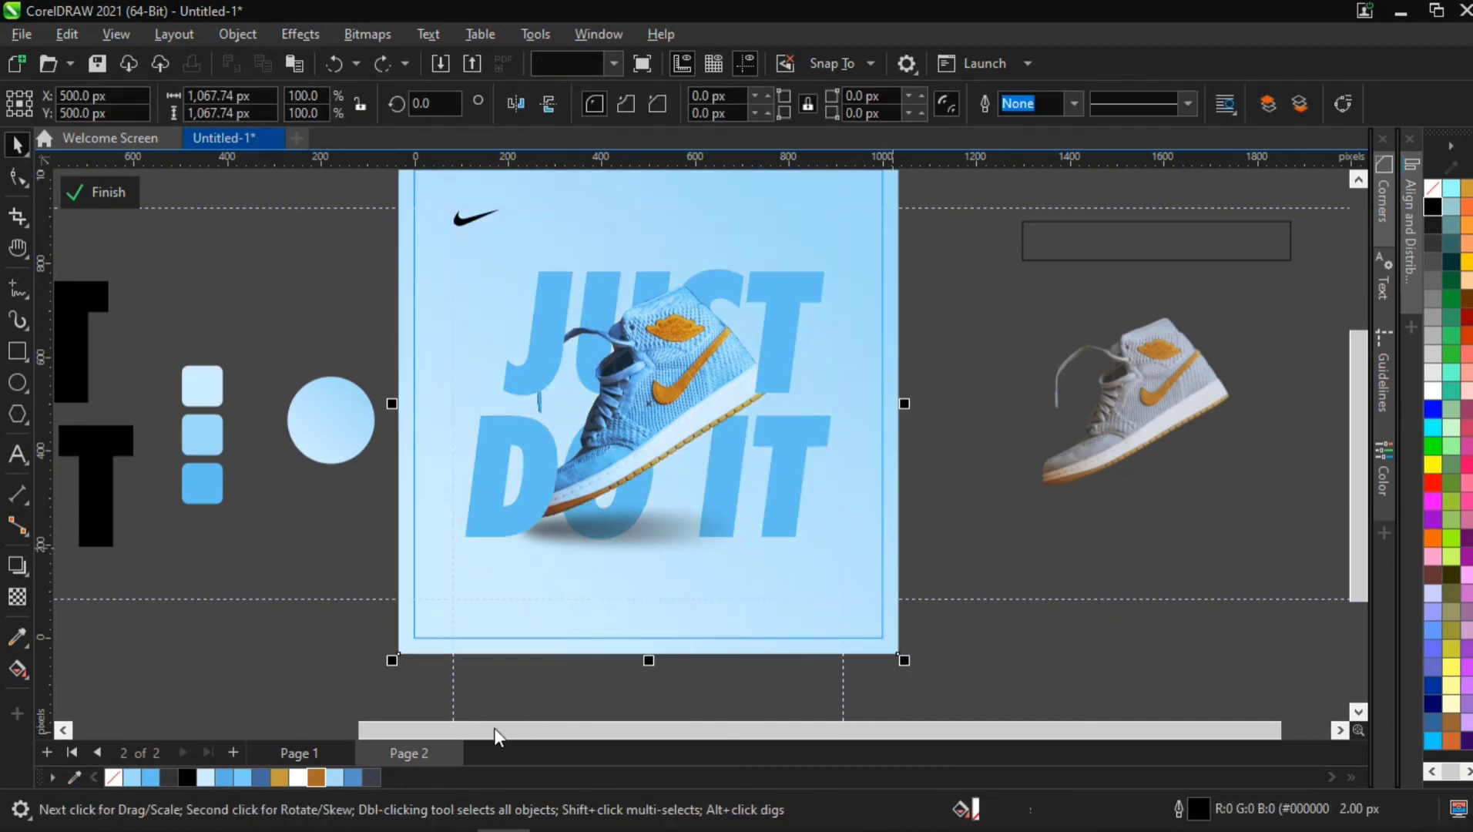
Step: Replace Page 2's plain background square with a copy of Page 1's textured gradient background, placed behind the other PowerClip contents
click(632, 548)
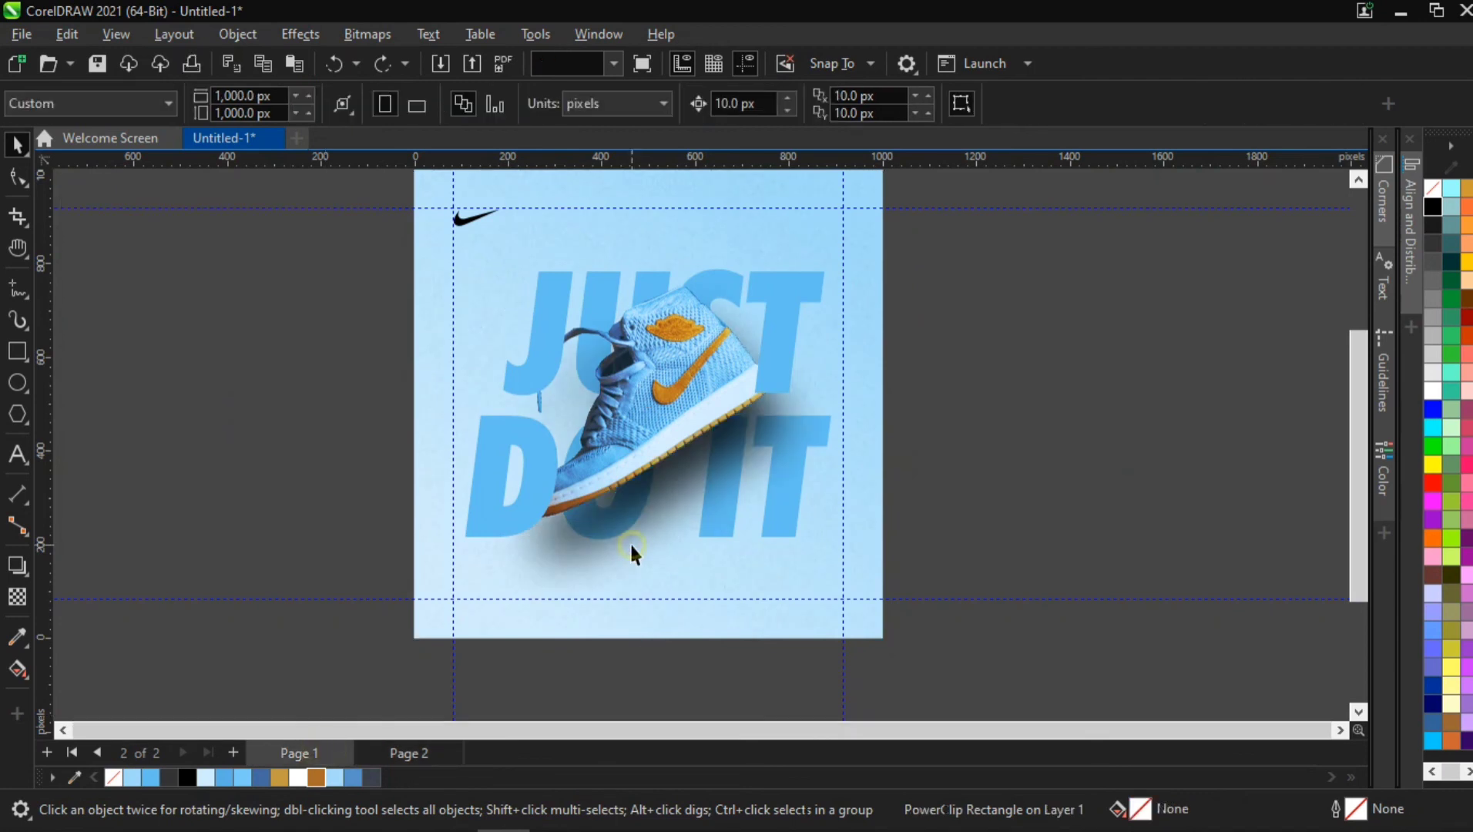
click(392, 654)
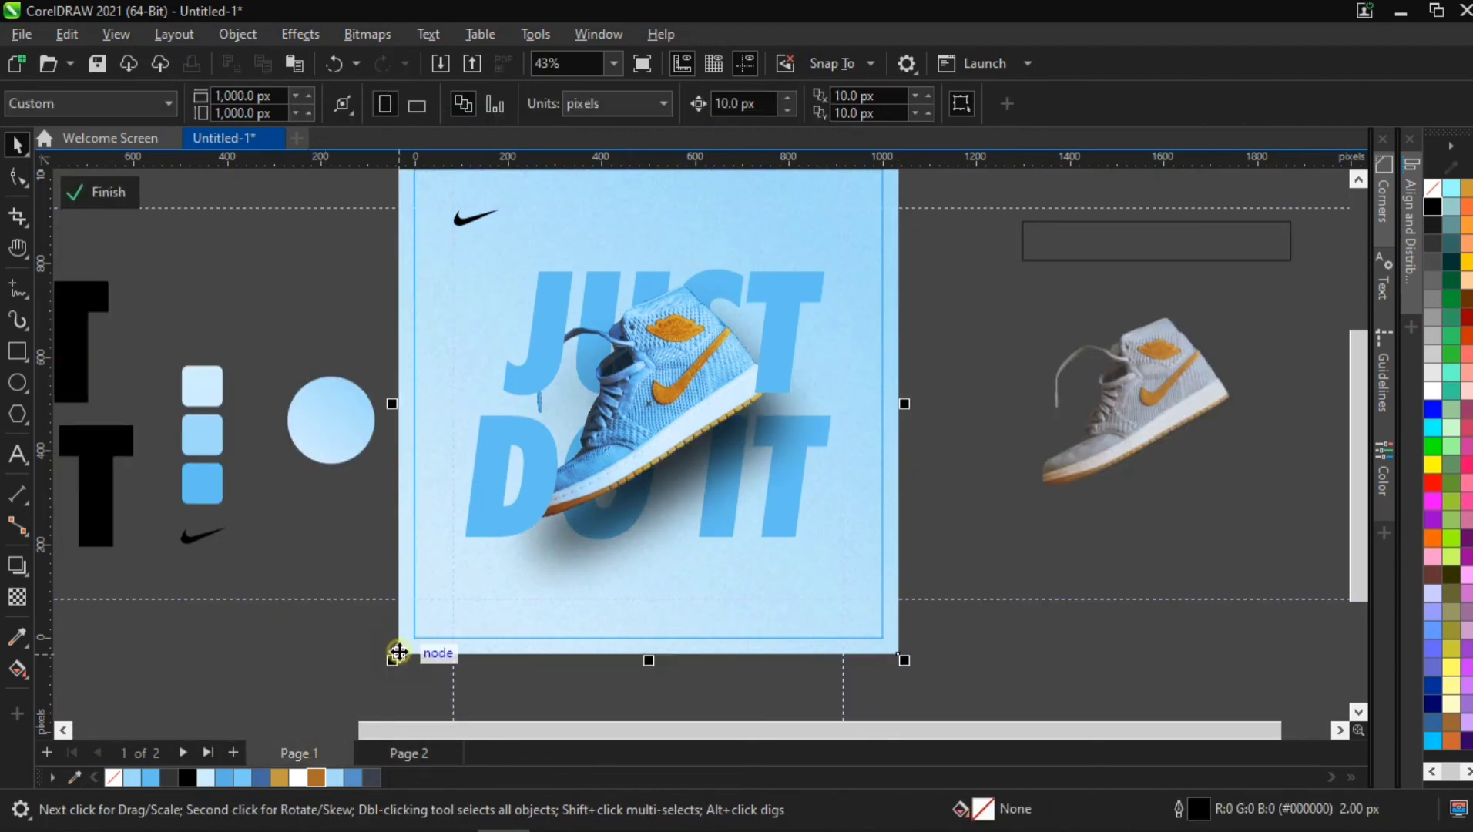
click(355, 628)
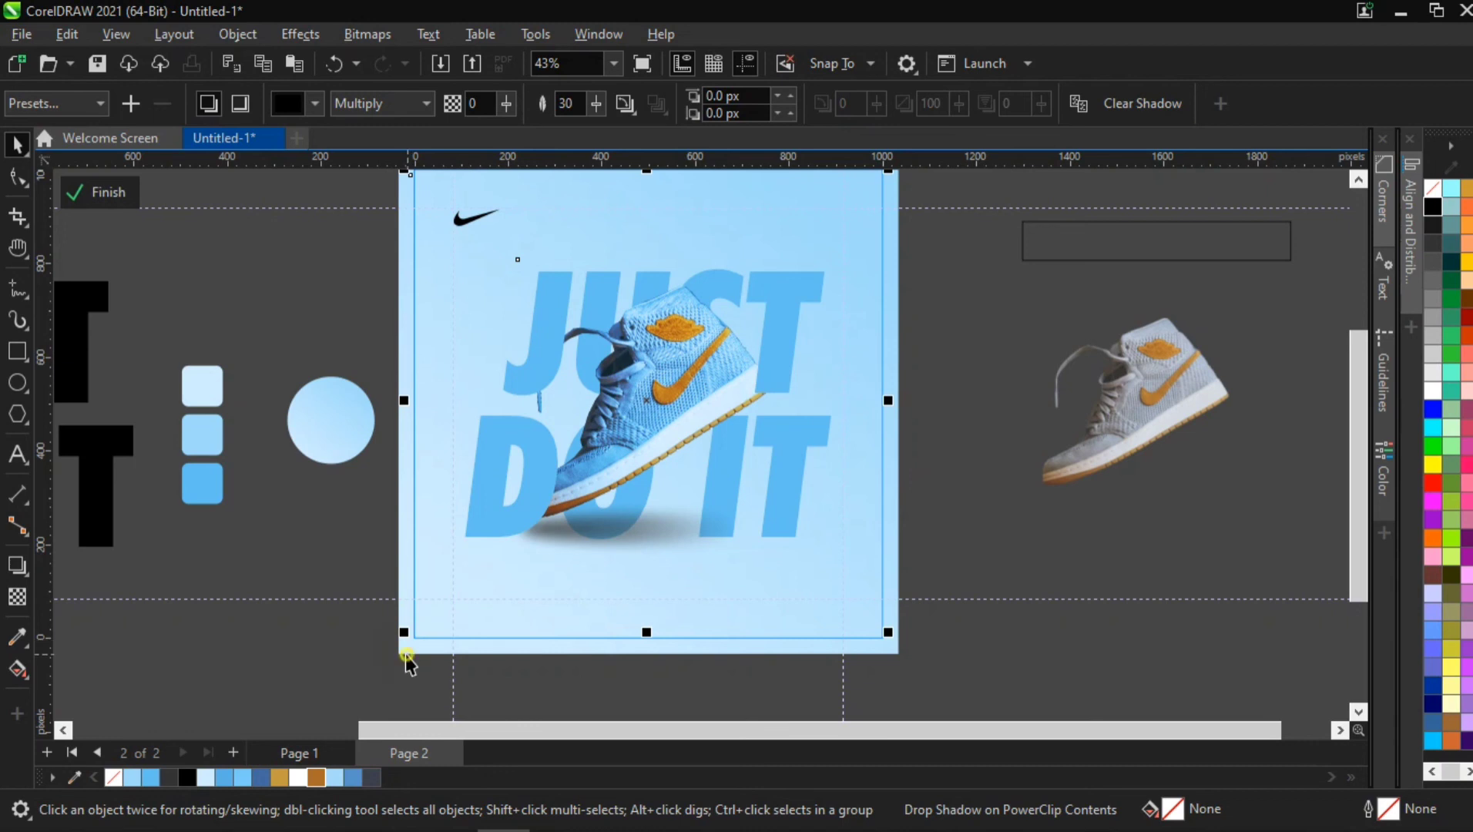
click(407, 654)
key(shift+Page_Up)
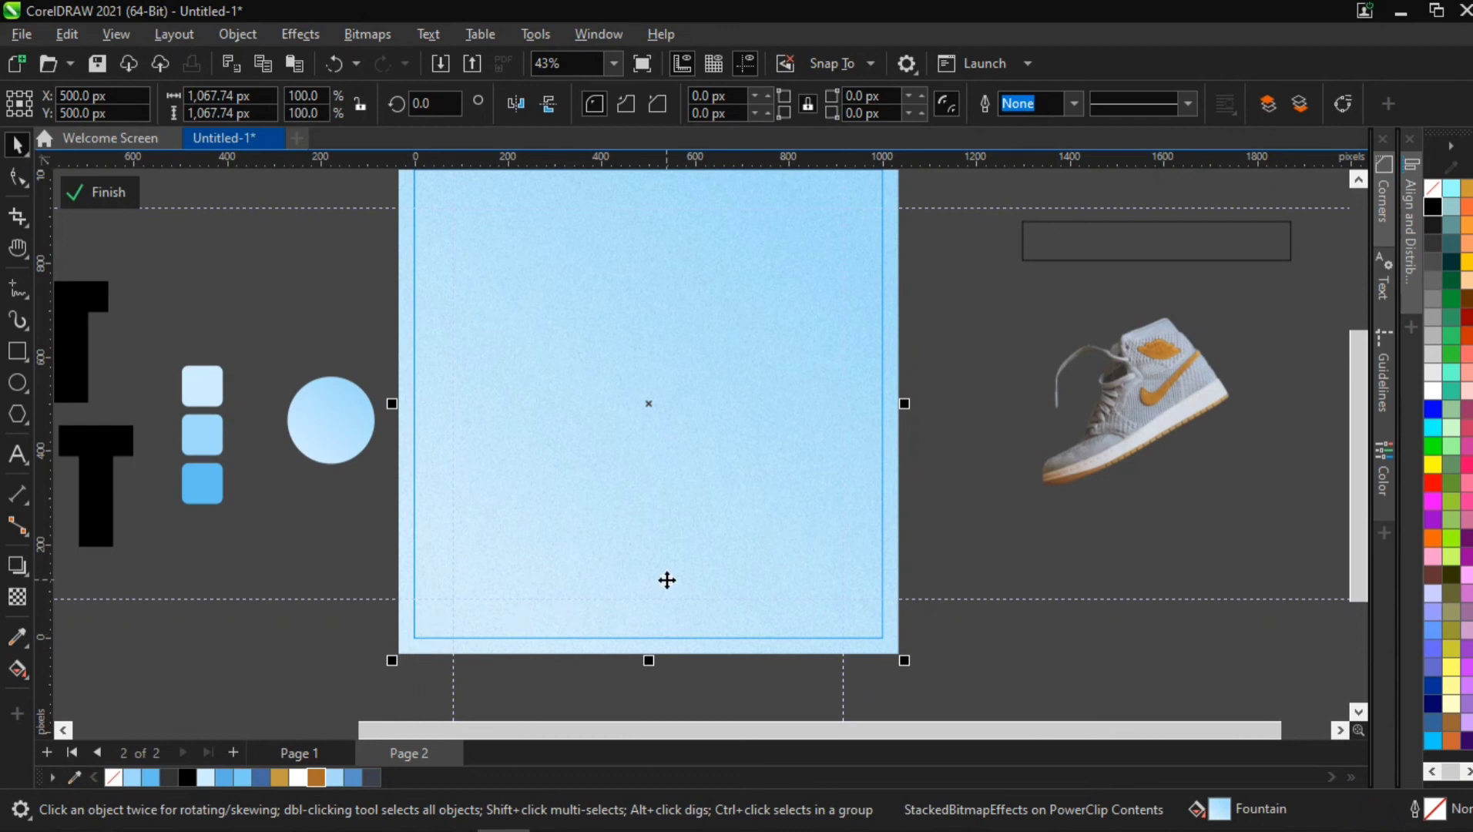
key(shift+Page_Down)
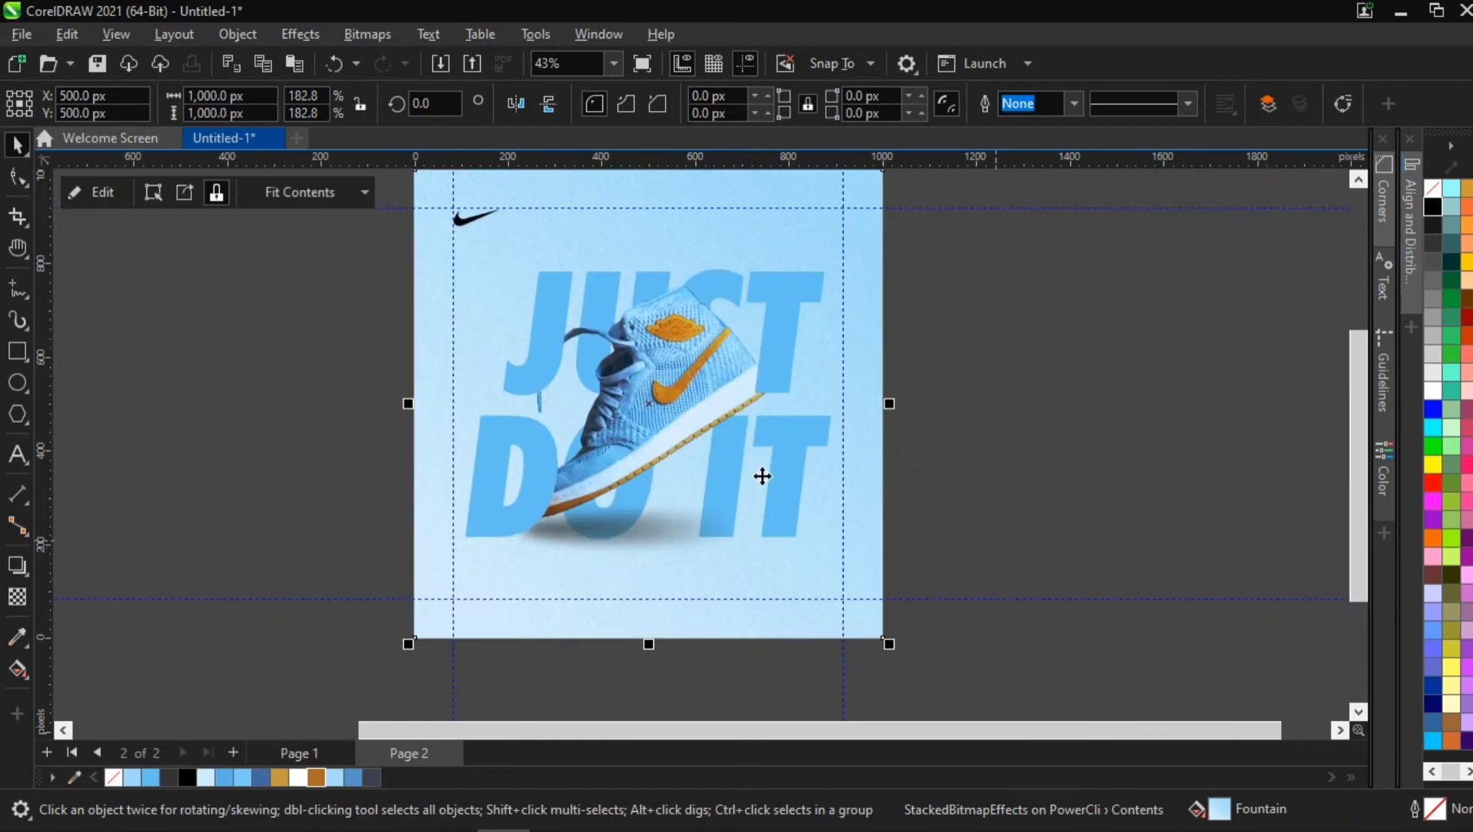
Step: Shrink the swoosh logo in Page 2's PowerClip to 65 × 23.4 px along the margin guides, and finish editing the contents
scroll(762, 476, down, 1)
key(h)
drag(768, 477, 729, 457)
key(space)
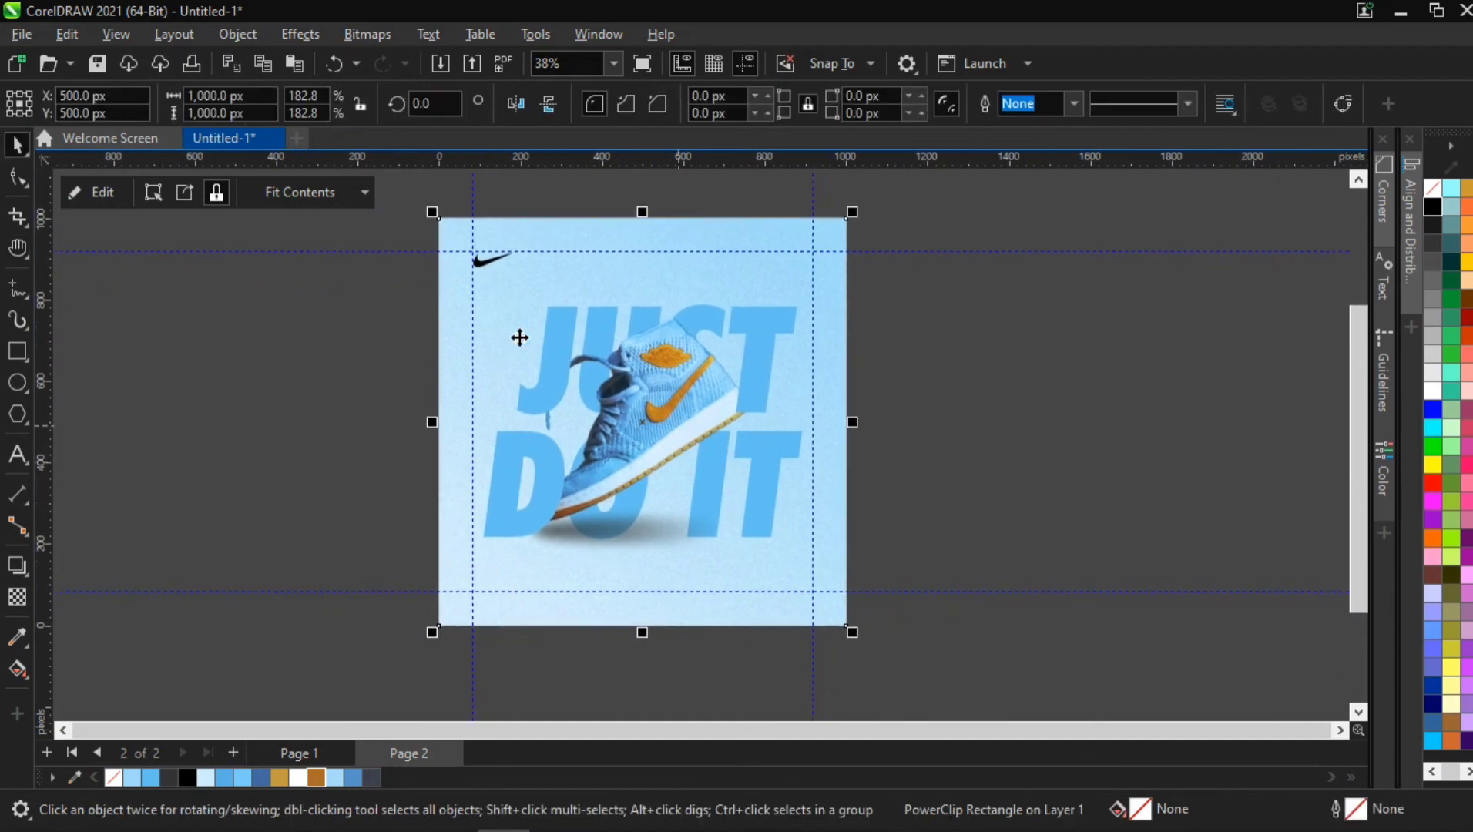
scroll(493, 262, up, 2)
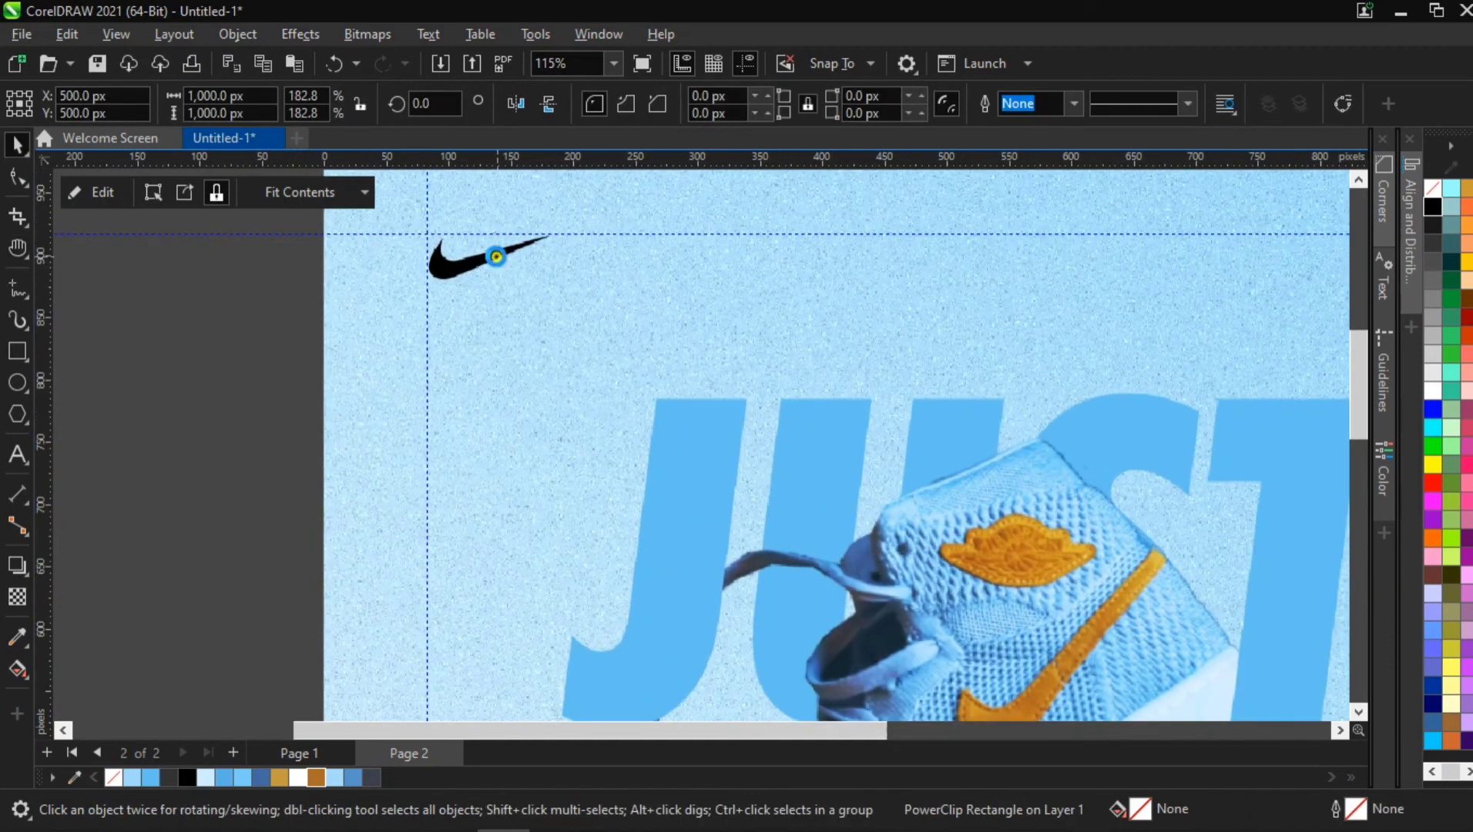
double_click(498, 257)
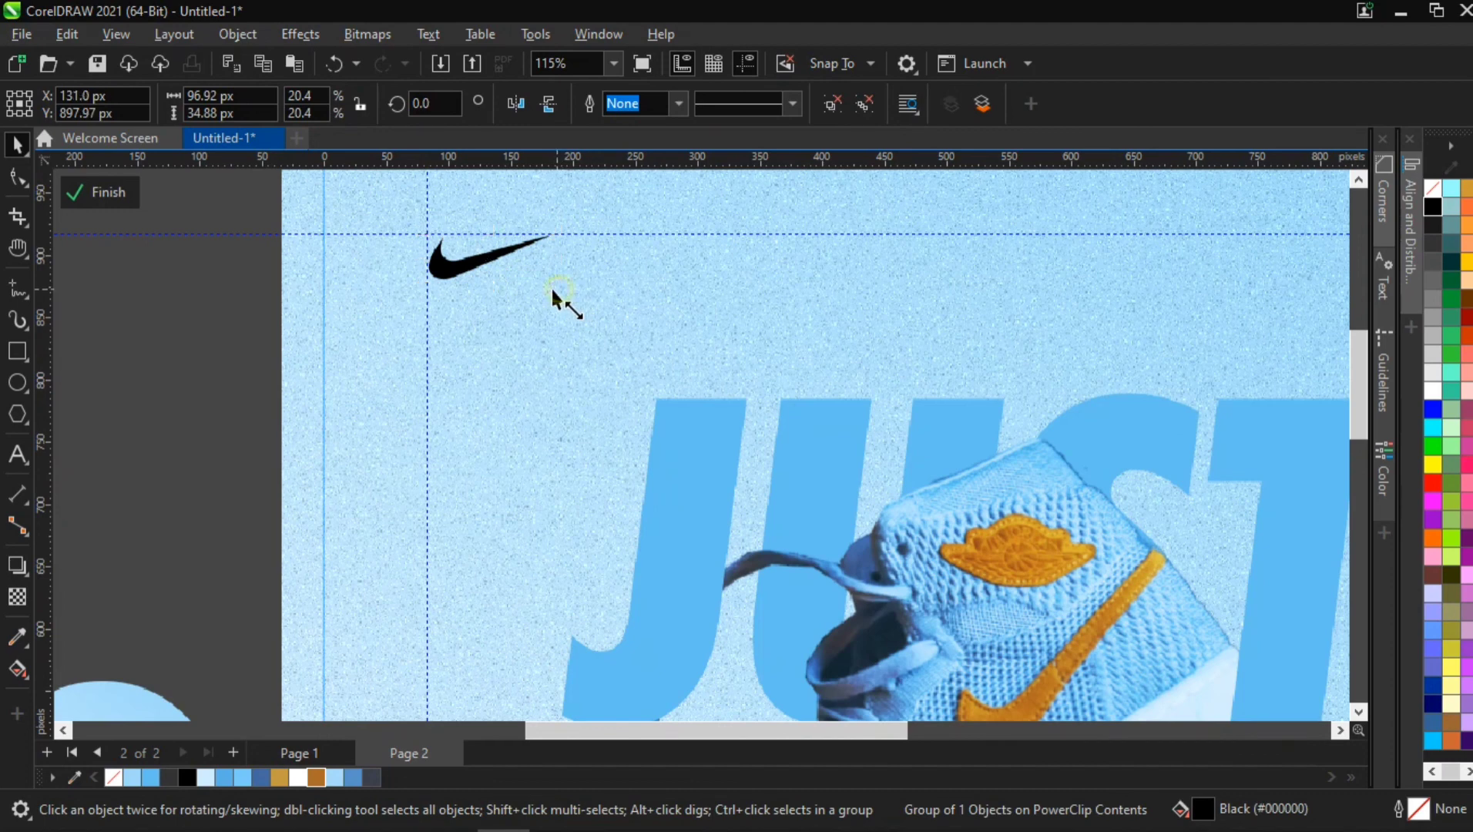
drag(553, 289, 527, 292)
scroll(569, 378, down, 2)
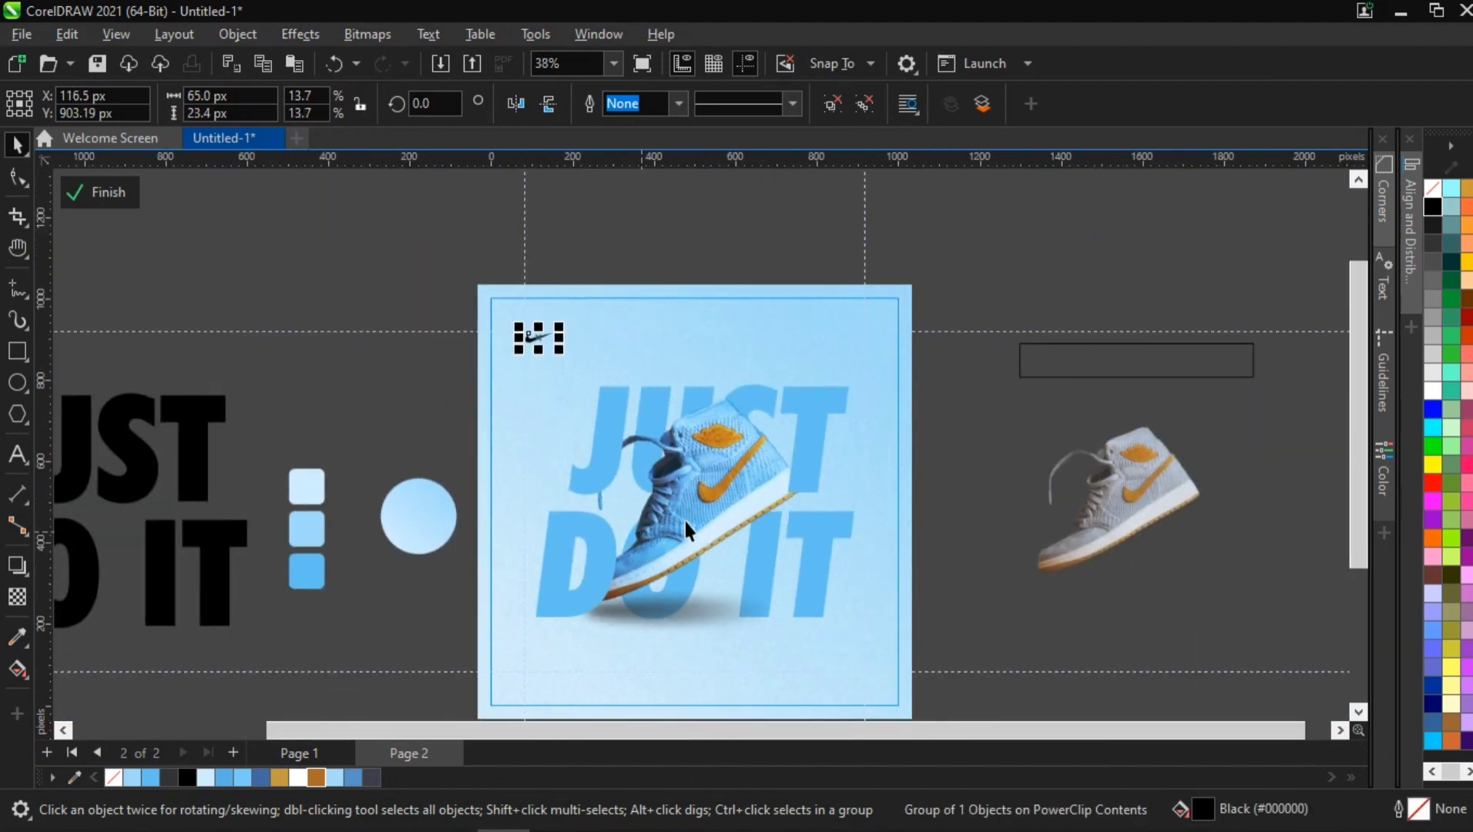
scroll(684, 493, down, 1)
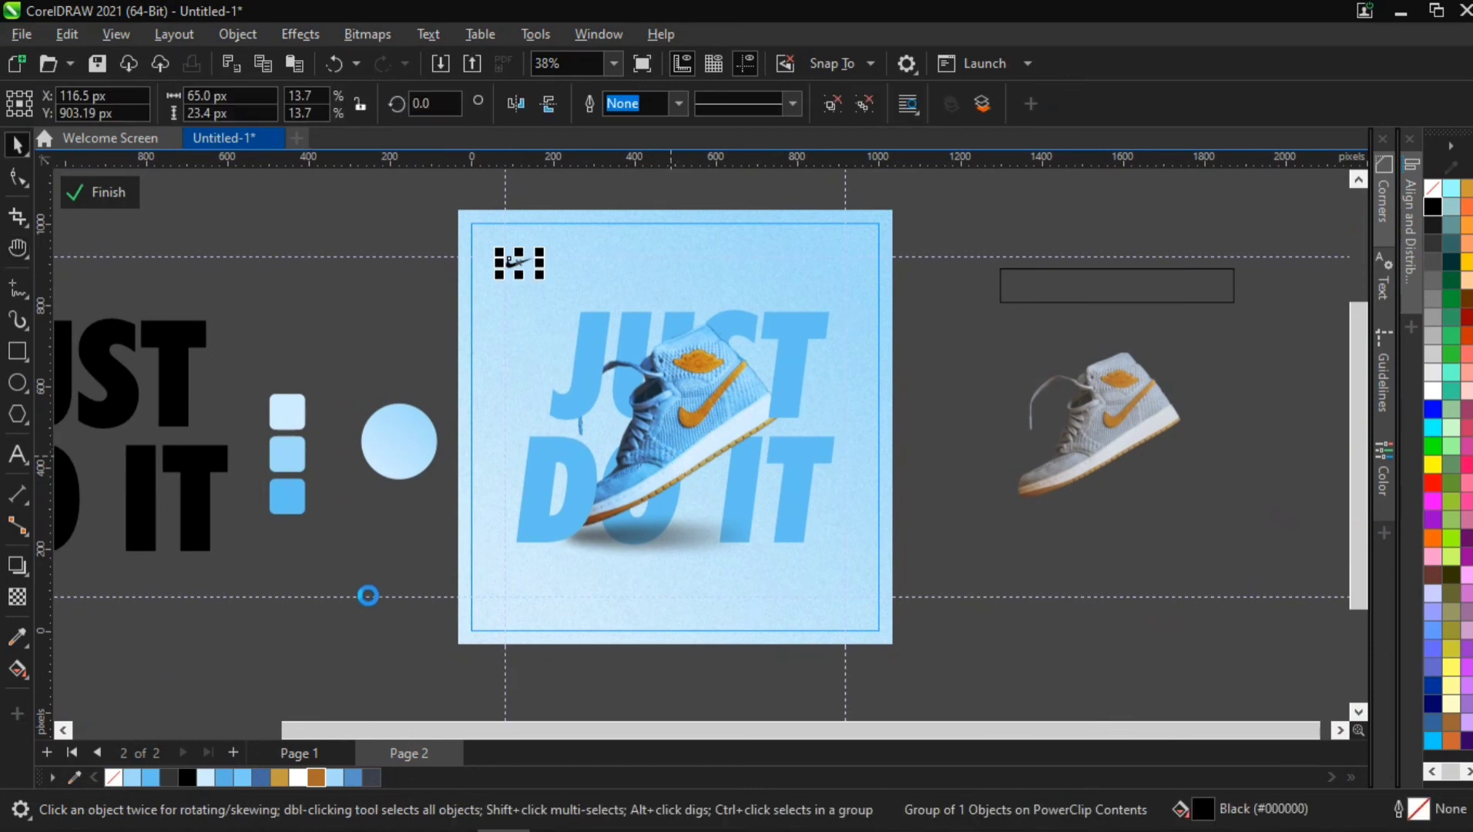
click(361, 638)
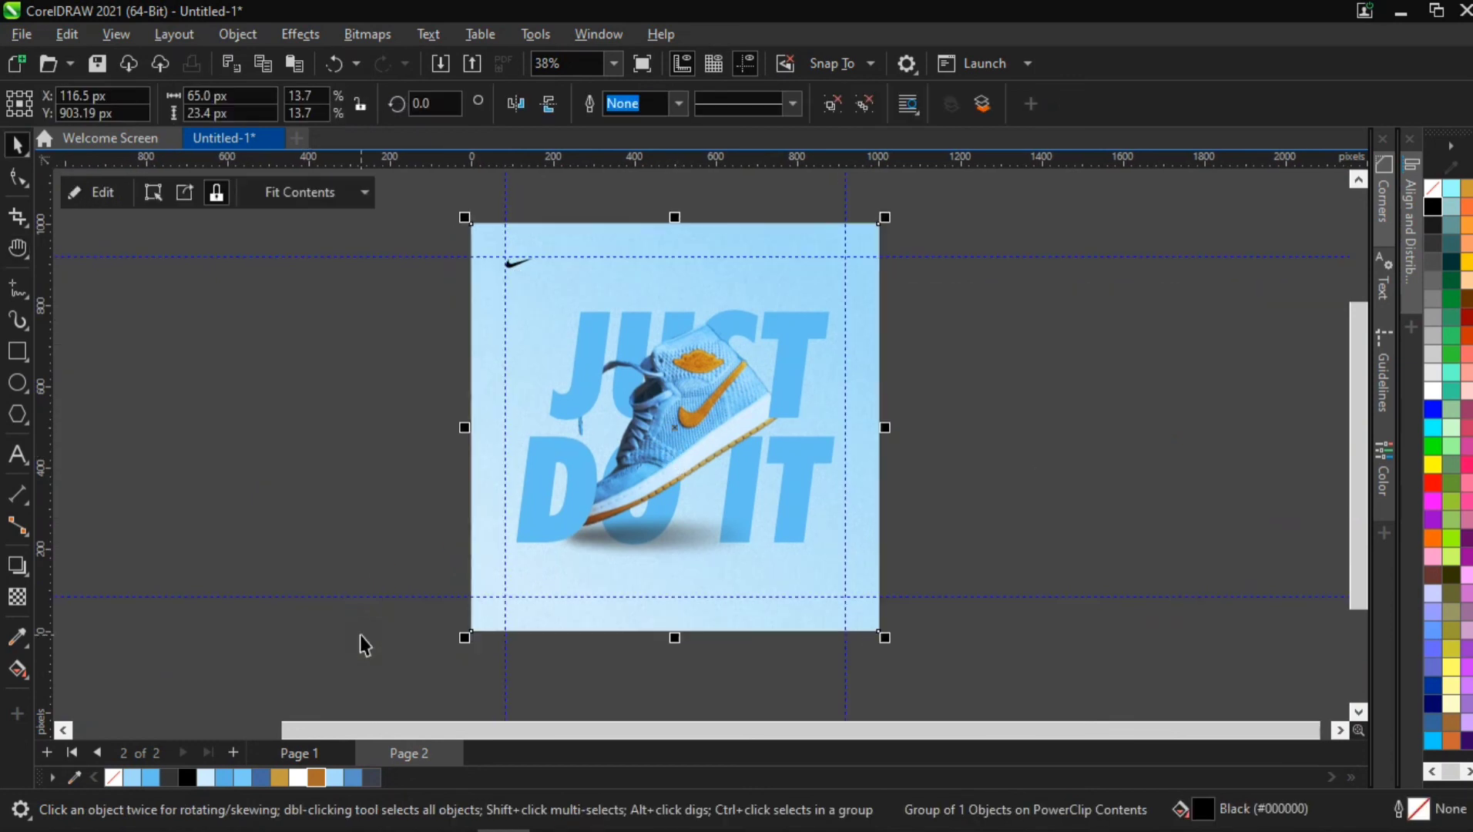
Step: Match Page 1's swoosh logo to Page 2's size of 65 × 23.4 px and position, and leave the PowerClip contents
click(332, 751)
click(532, 598)
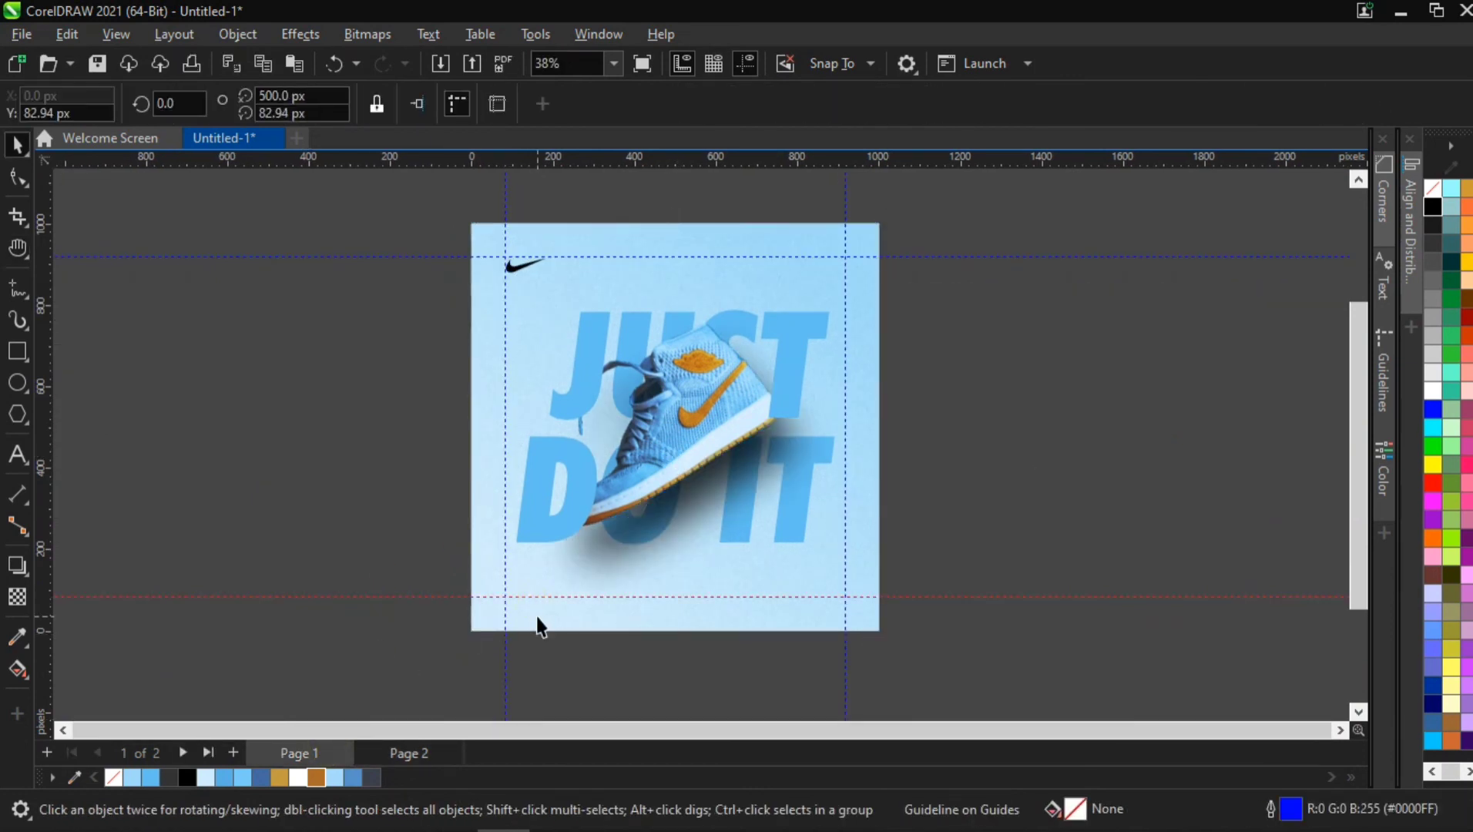
double_click(526, 615)
drag(373, 204, 603, 347)
click(422, 285)
click(518, 265)
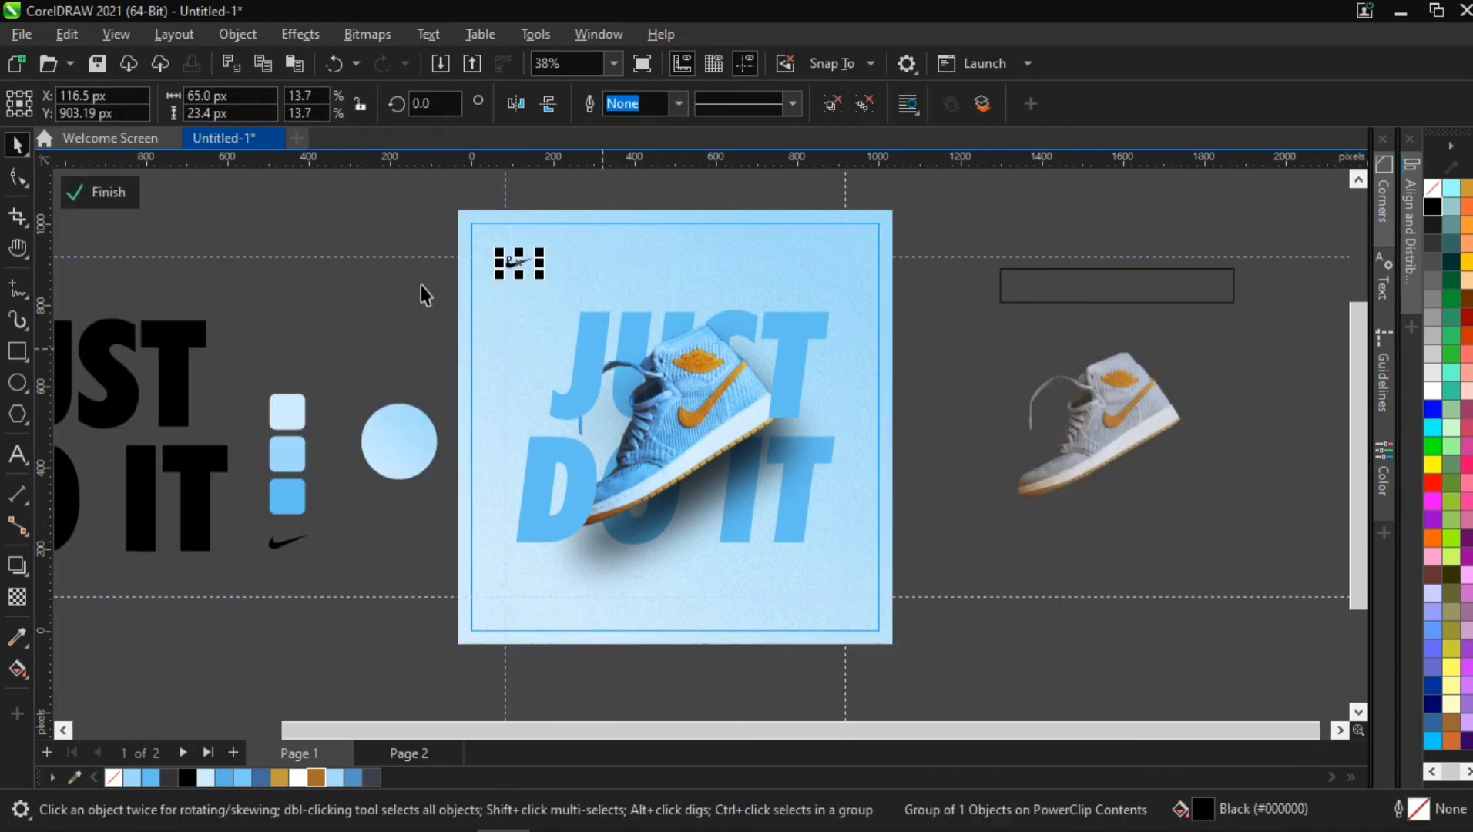
click(378, 306)
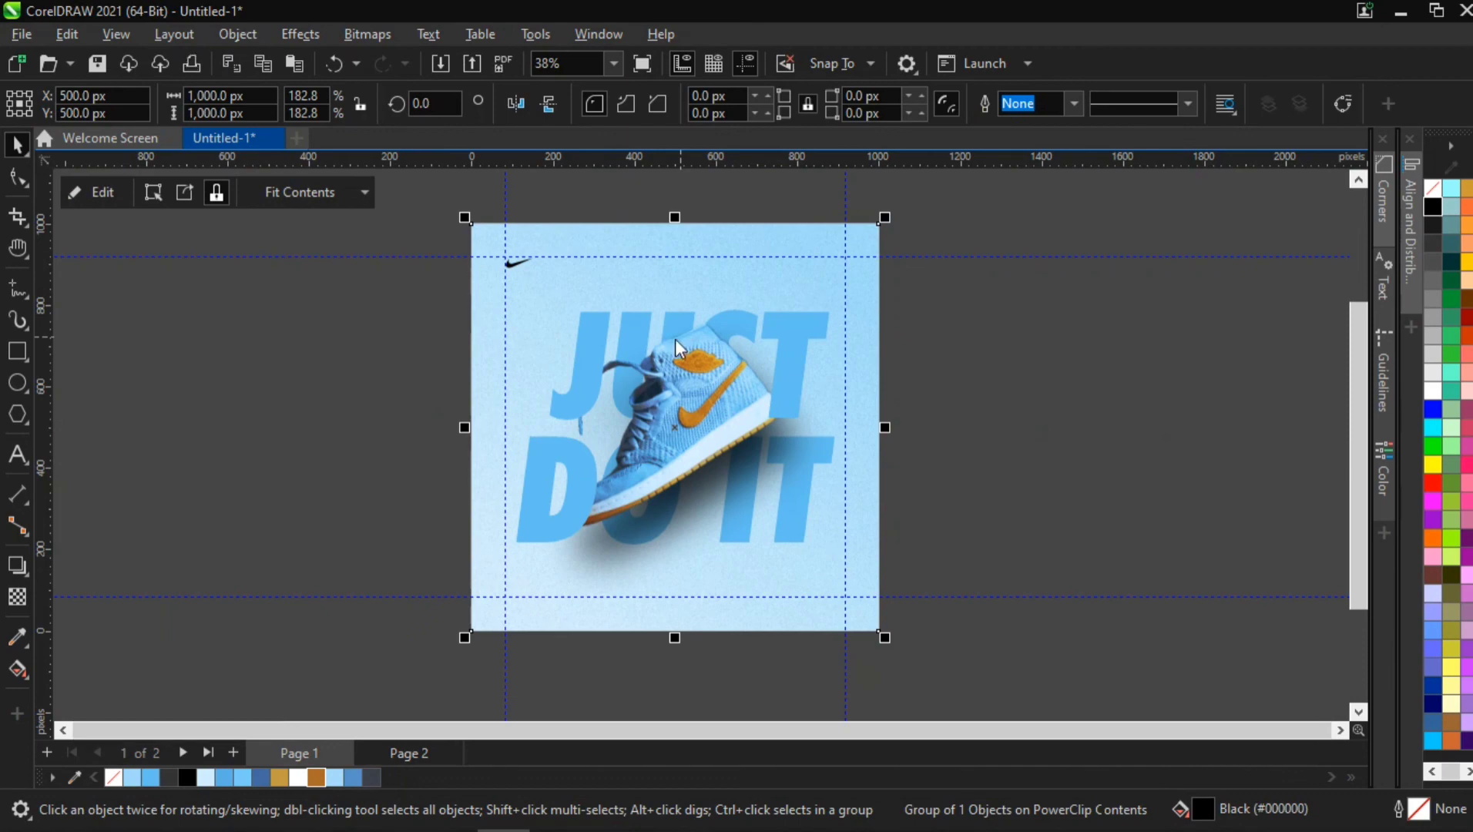
Step: Open the export settings for the selected Page 1 design and close them without exporting
key(ctrl+e)
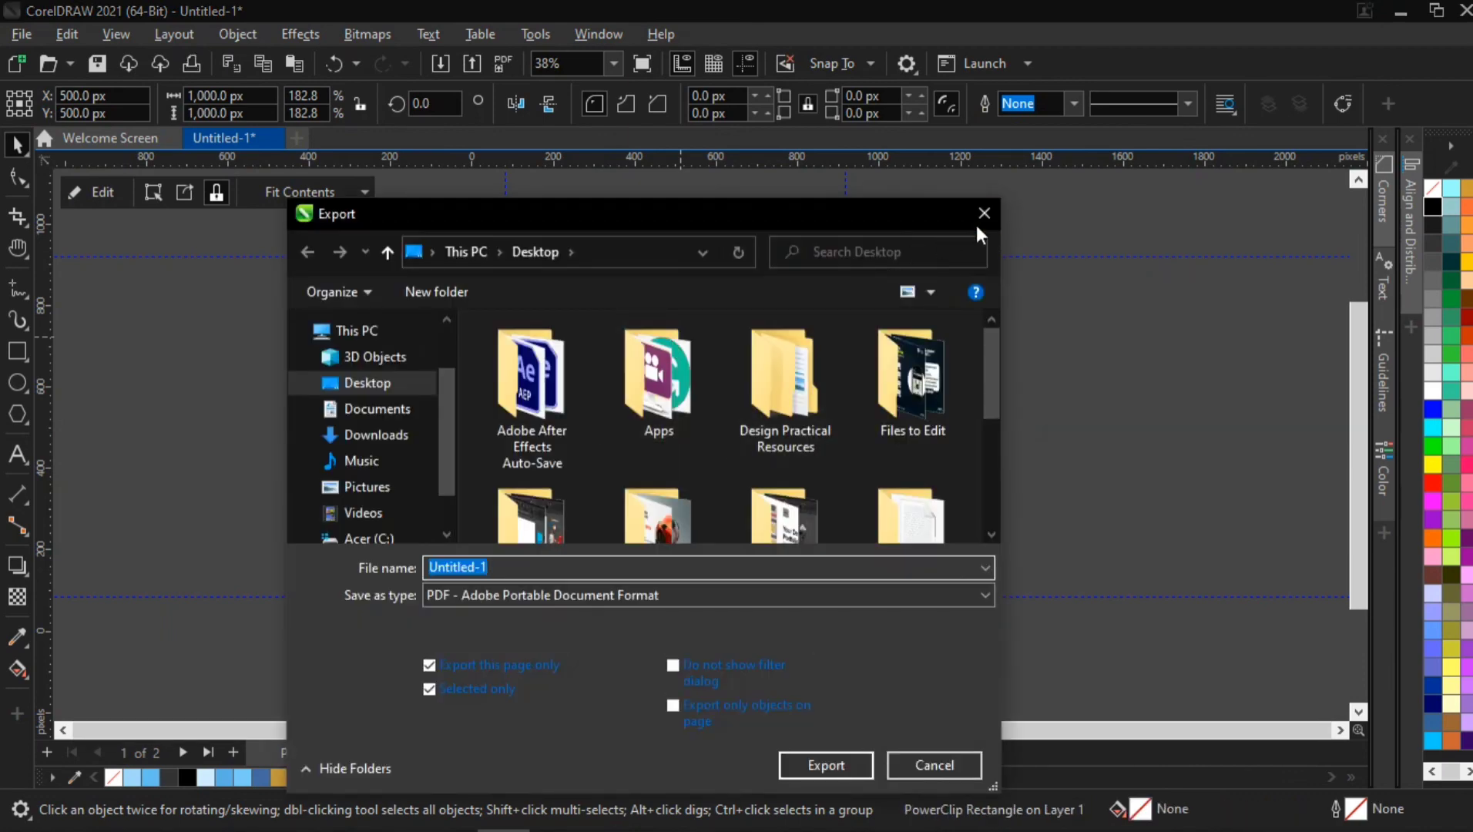
click(981, 217)
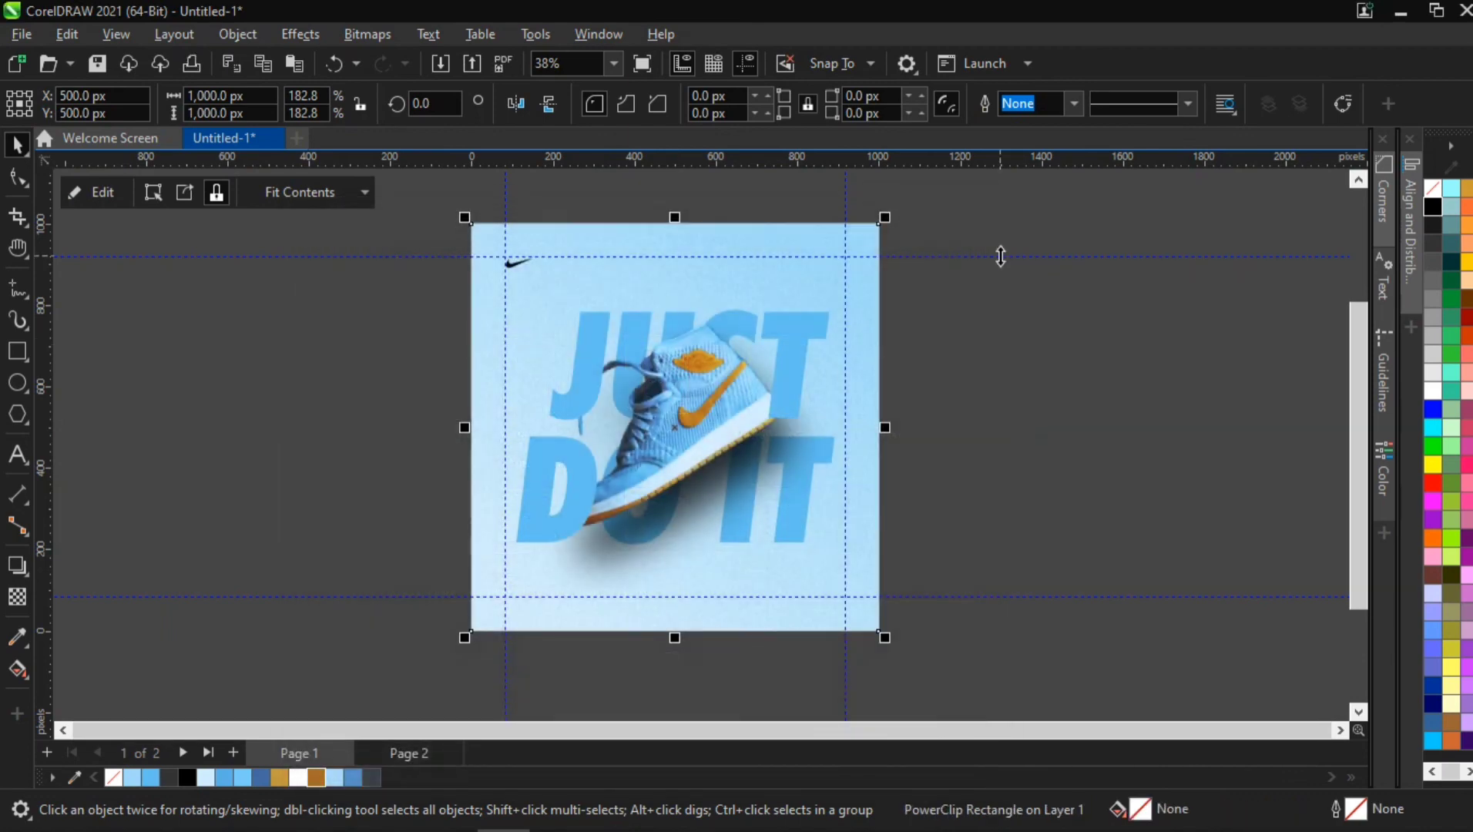